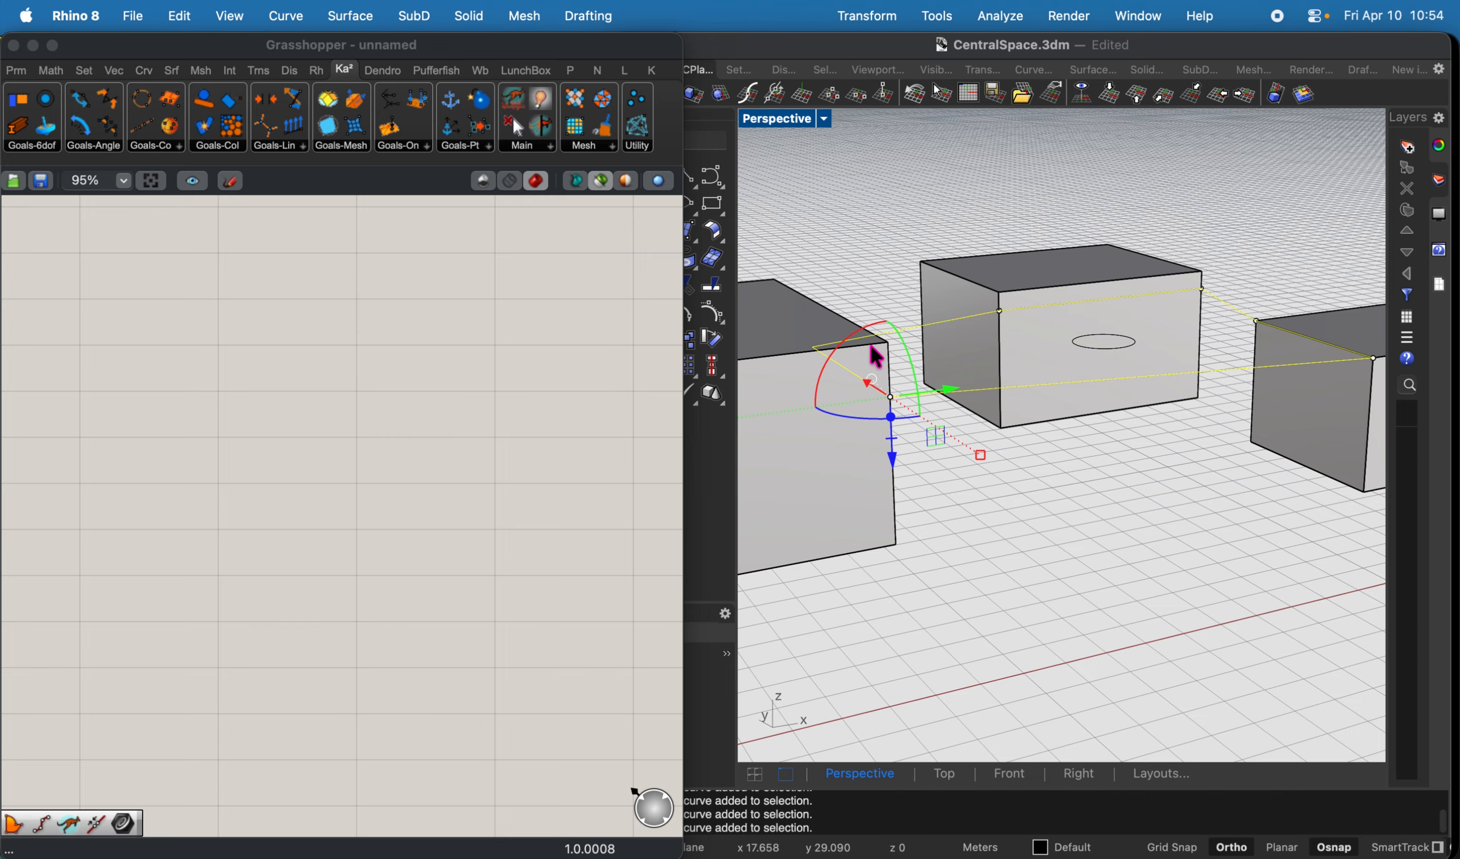
Pick the small ellipse between the boxes to identify it, and clear the selection.
click(1113, 343)
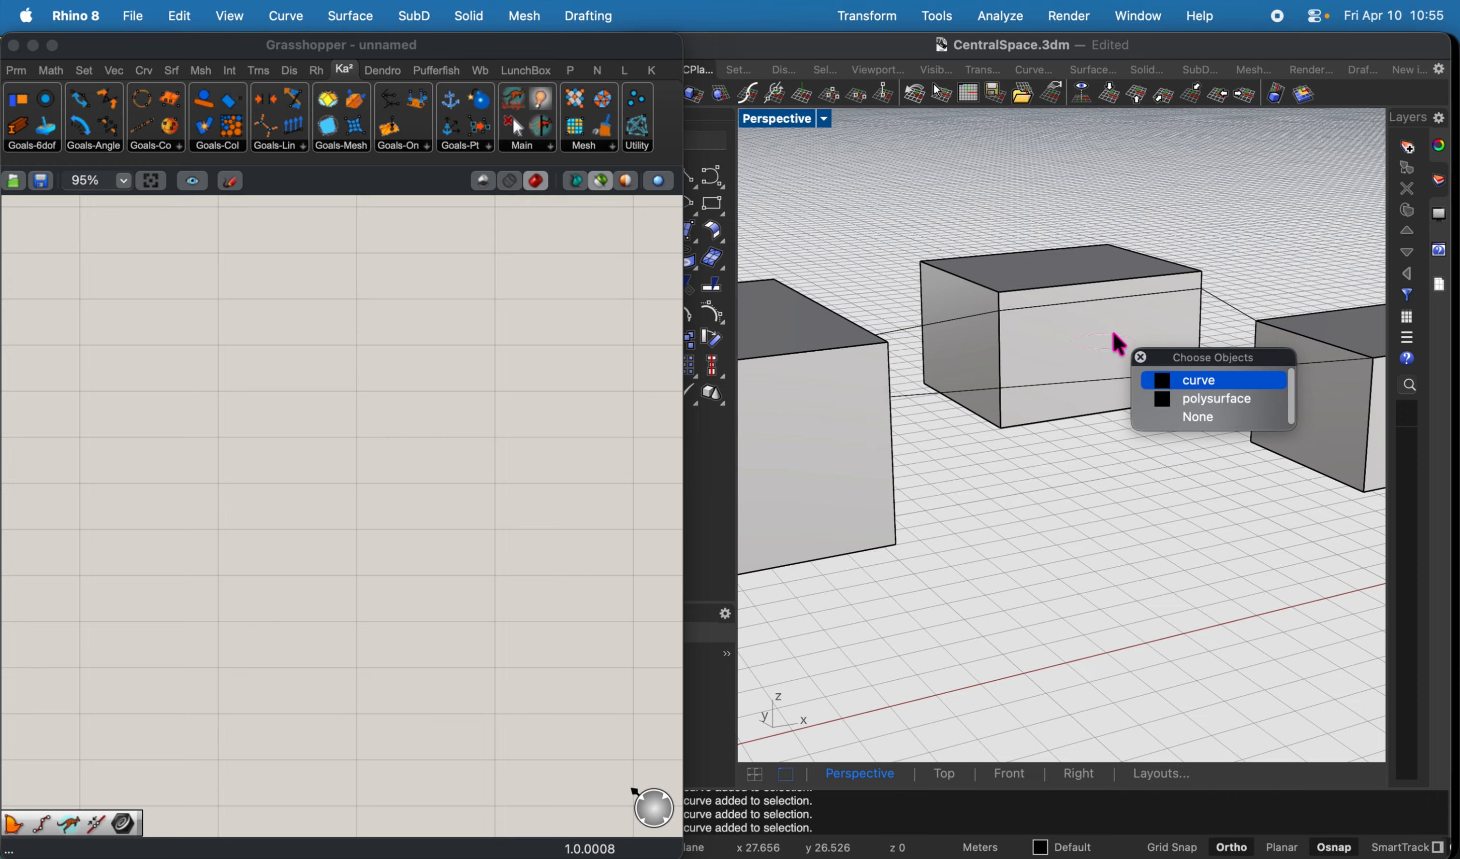
click(1221, 380)
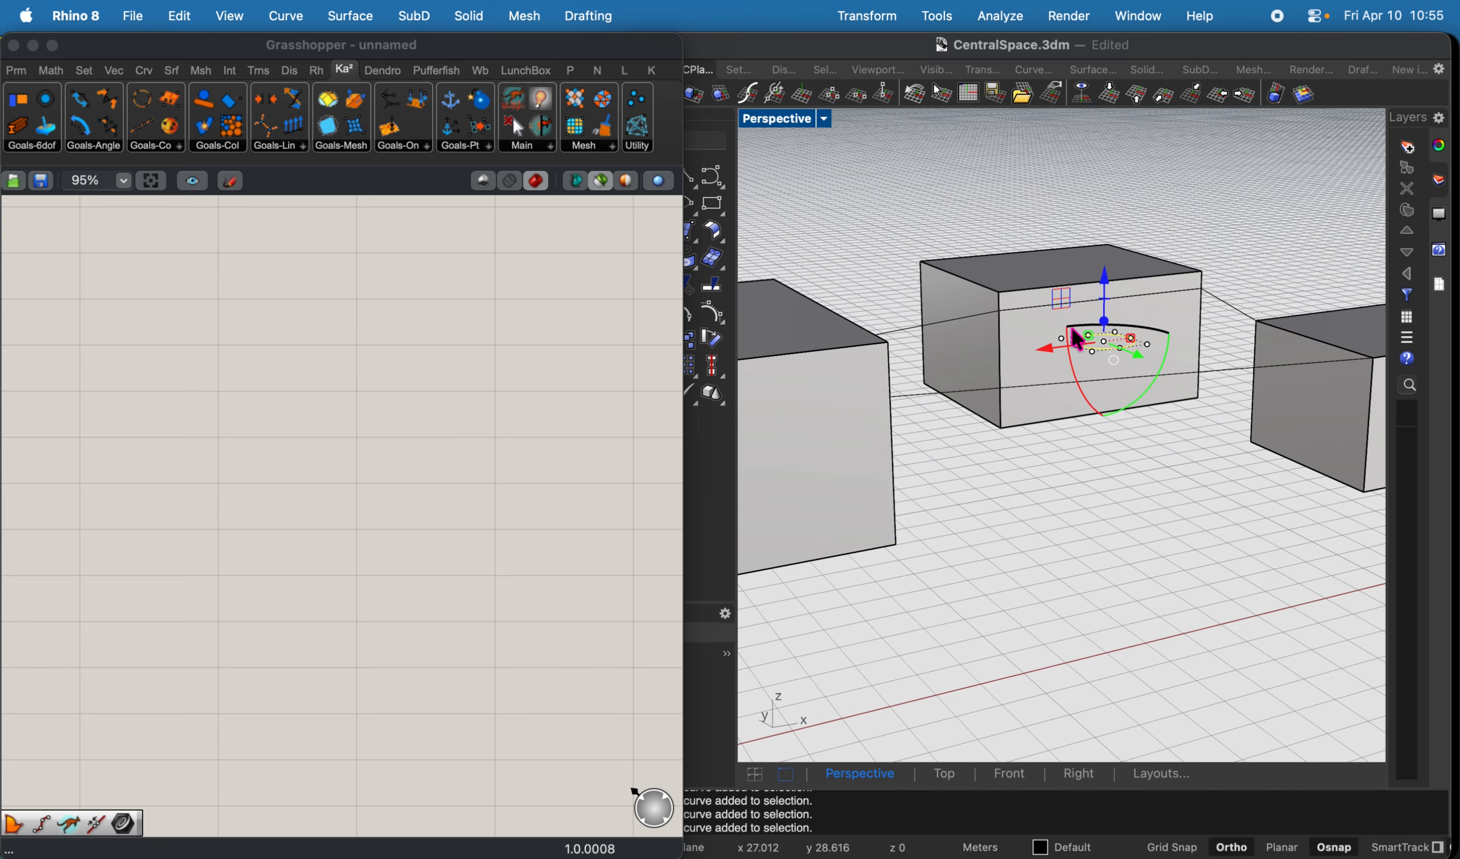
click(1272, 208)
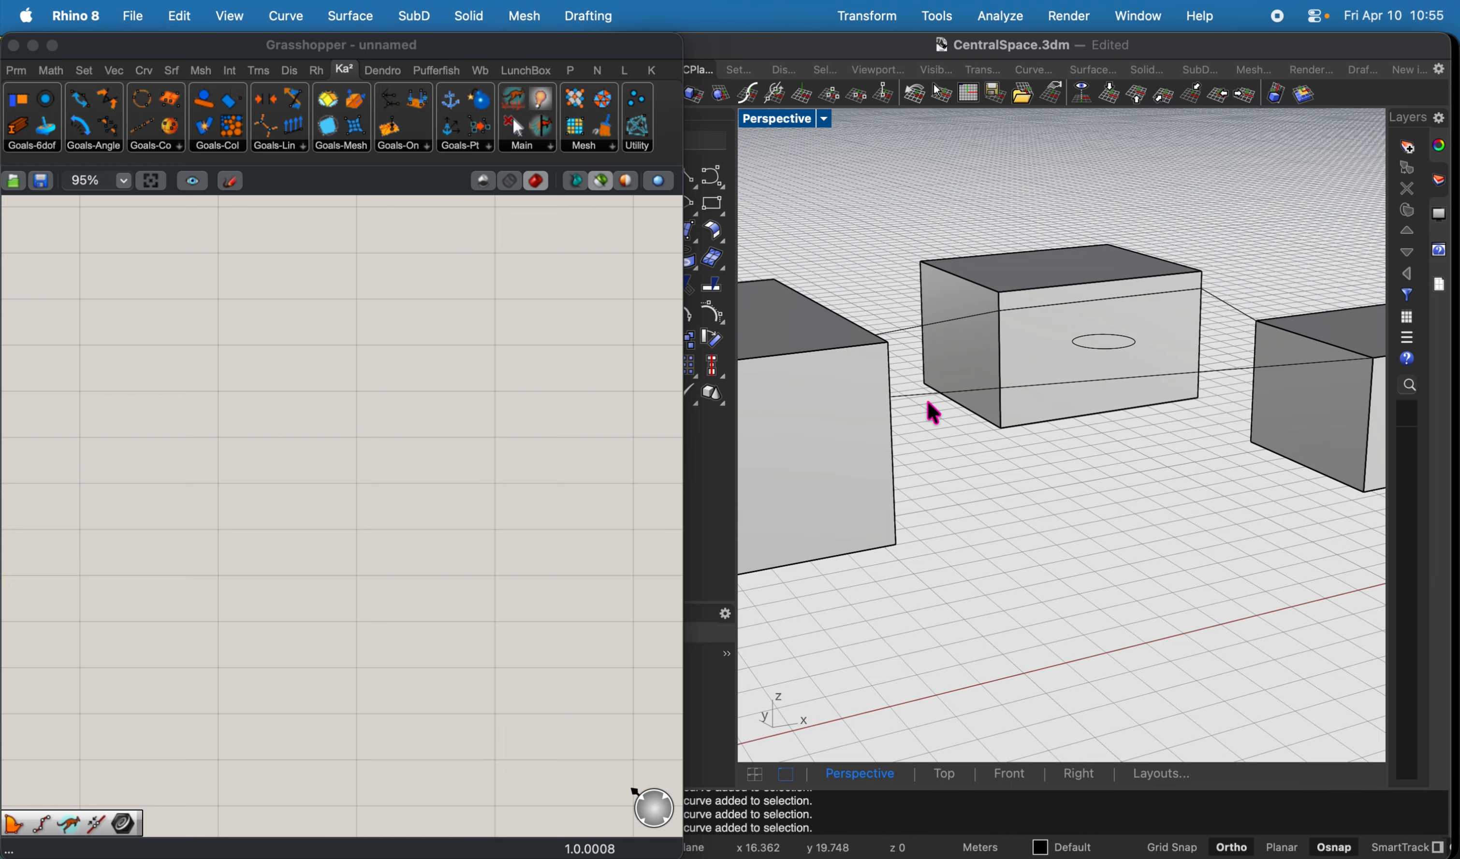
Add a Curve parameter to the Grasshopper canvas and reference the large outline polyline running between the boxes in it.
double_click(190, 379)
text(curve)
key(Return)
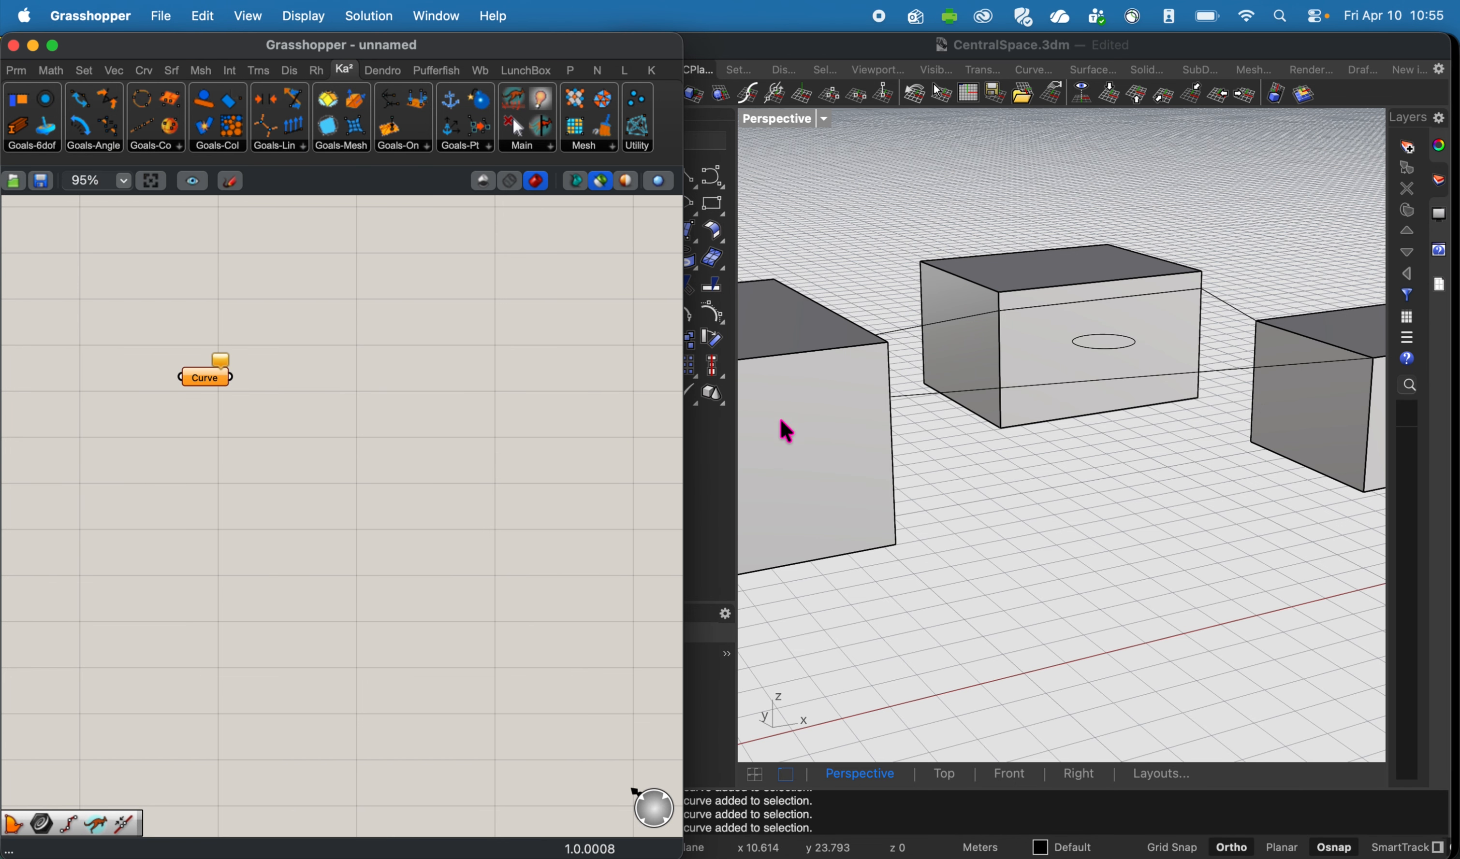
click(939, 326)
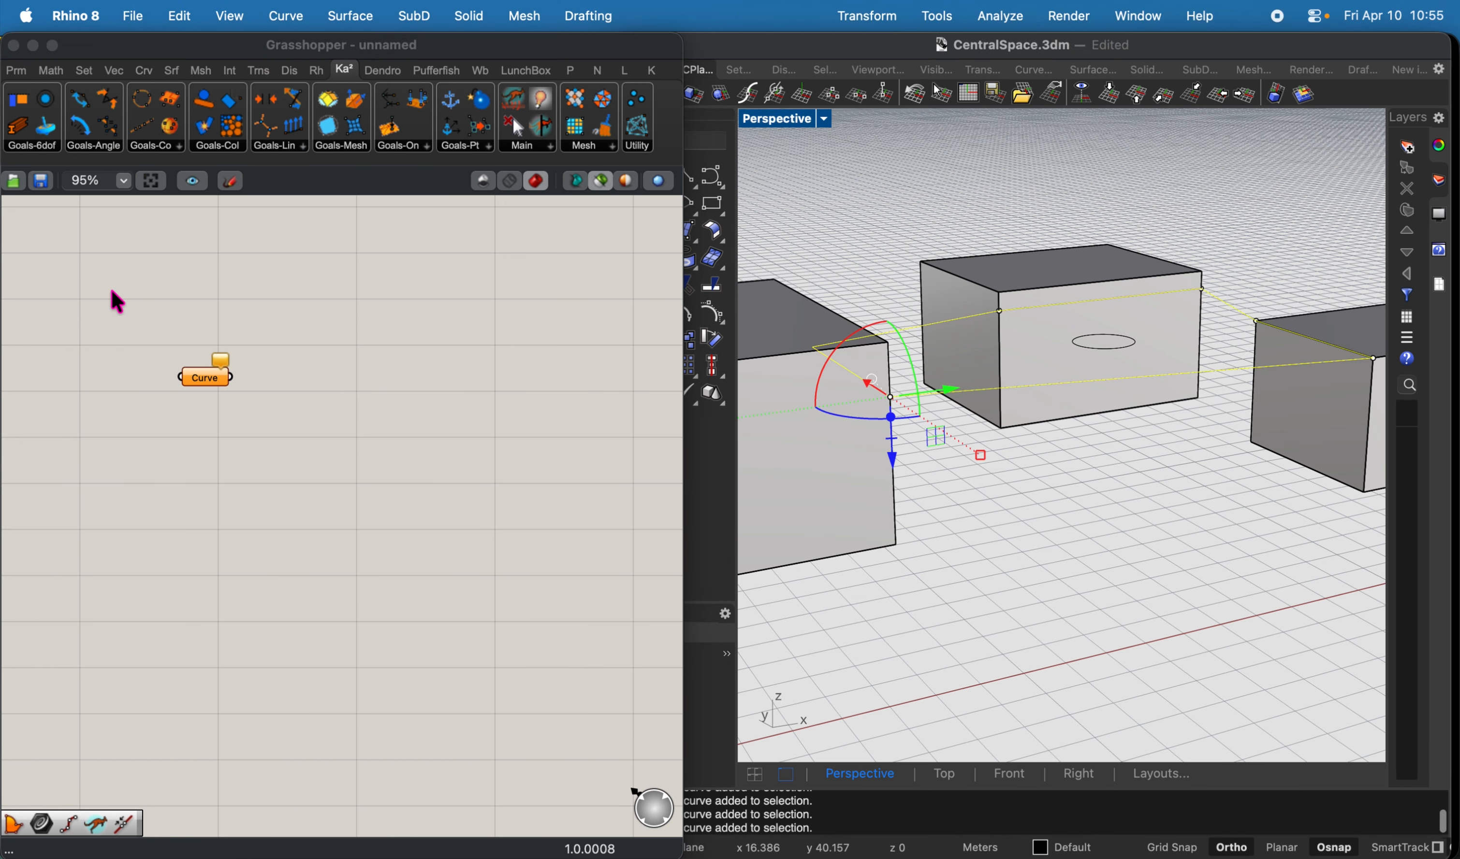
right_click(196, 390)
click(319, 681)
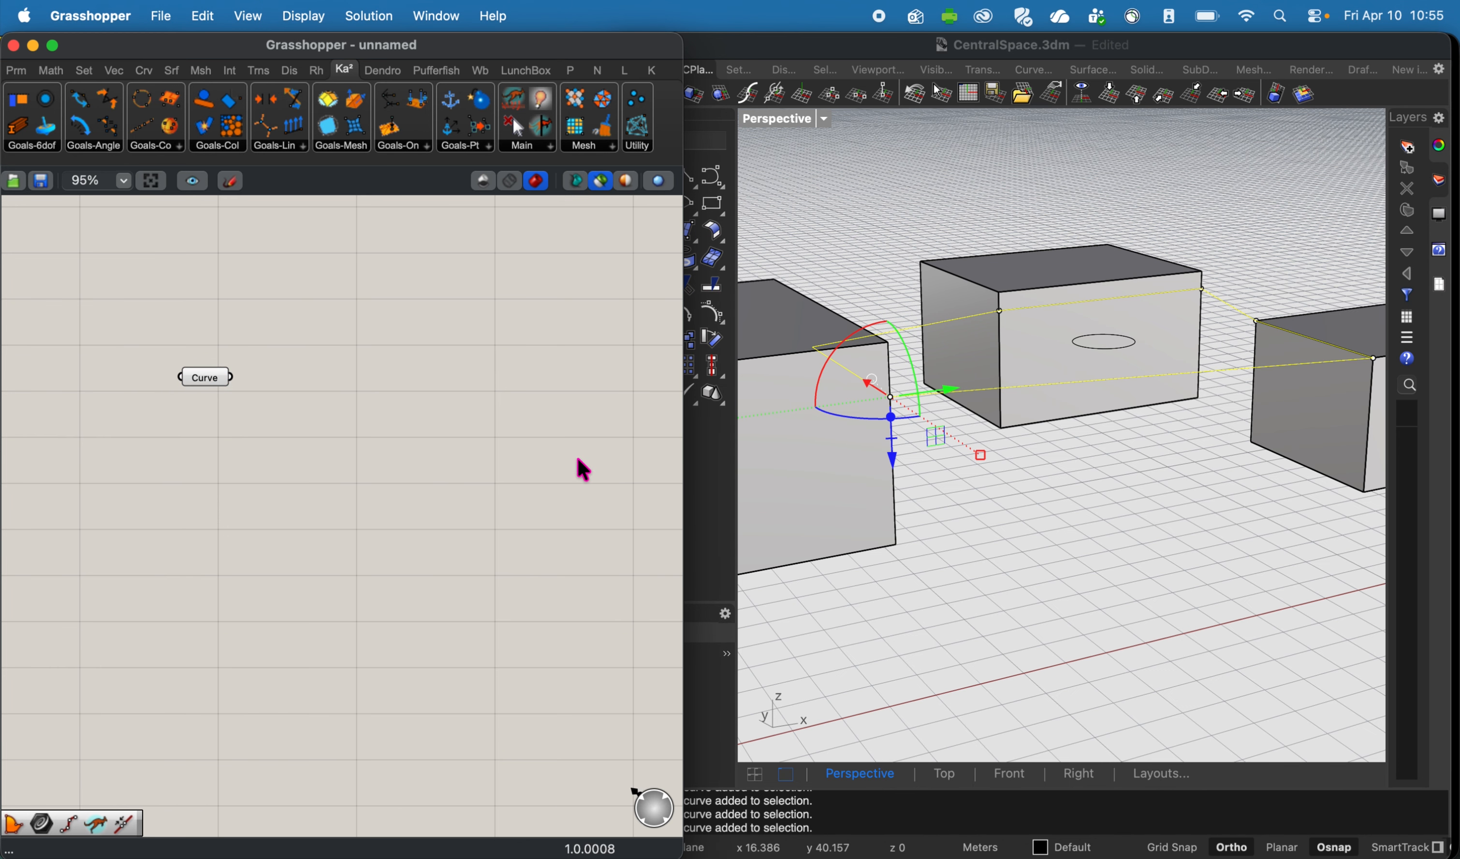
Add a second Curve parameter below the first and reference the small ellipse in it.
click(1088, 361)
double_click(229, 460)
text(curve)
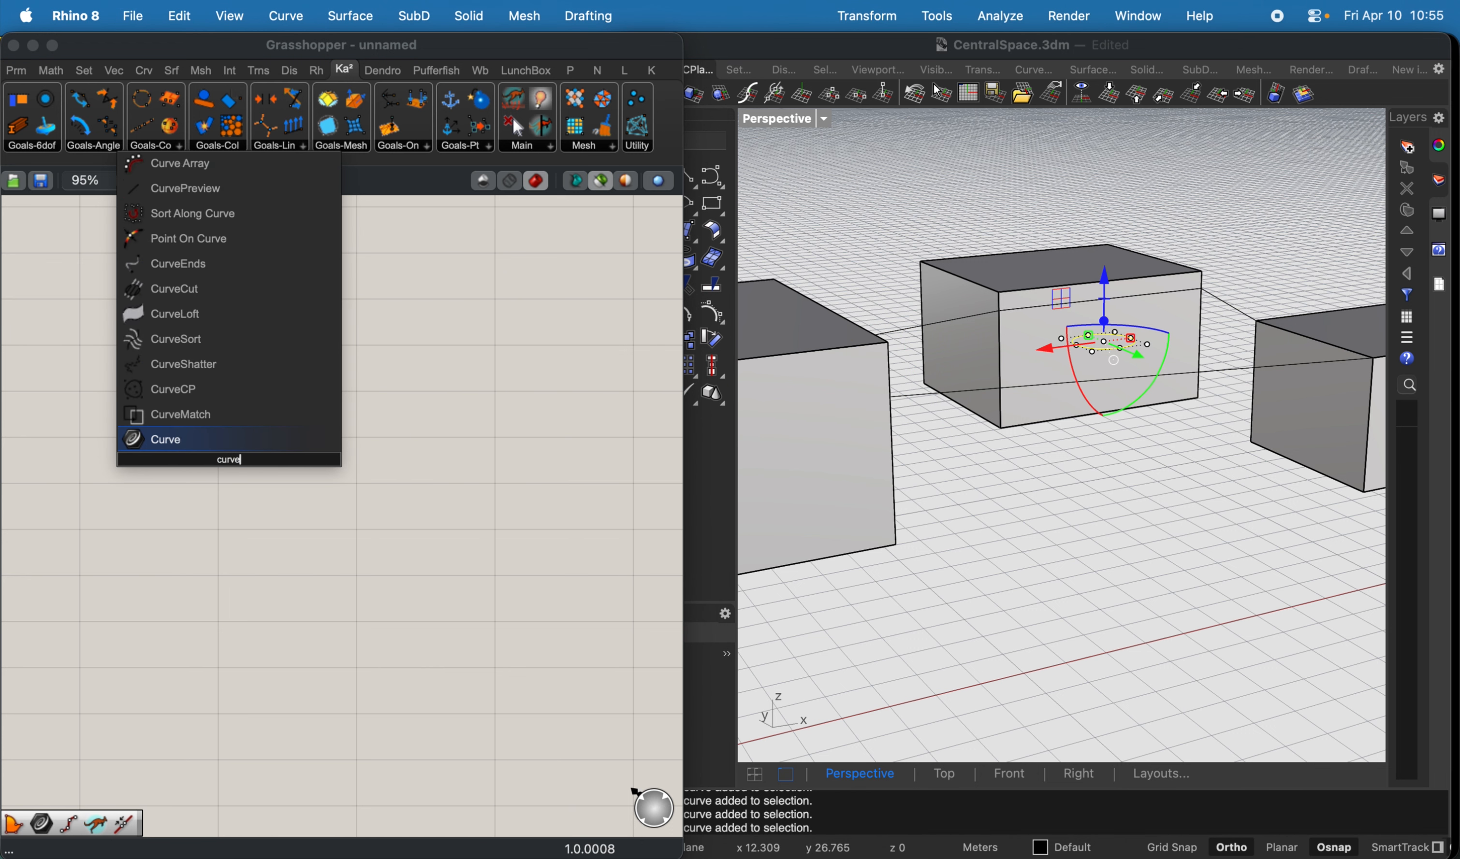
key(Return)
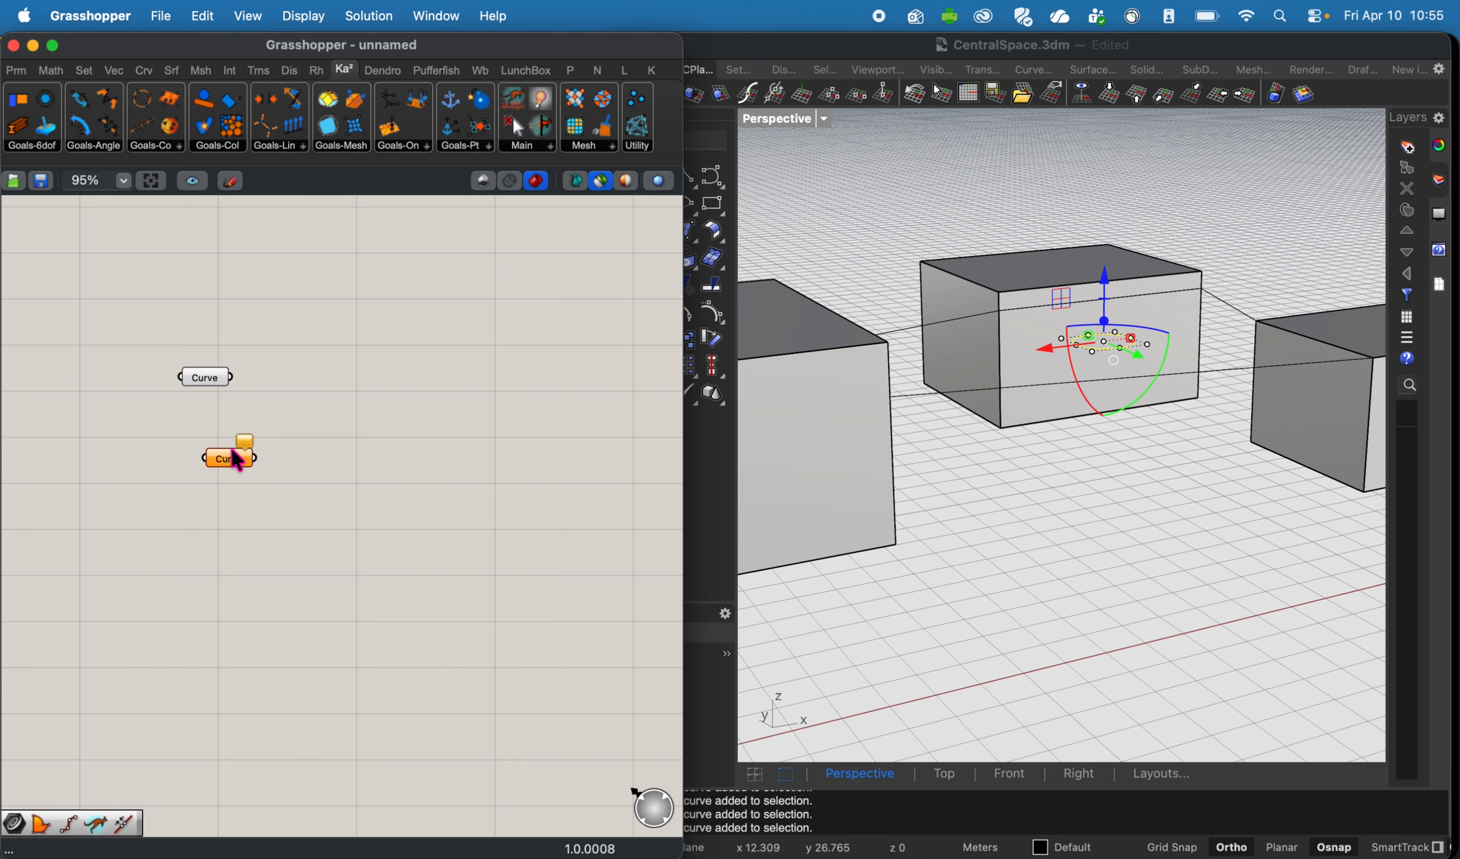
right_click(238, 461)
click(283, 326)
drag(229, 465, 223, 455)
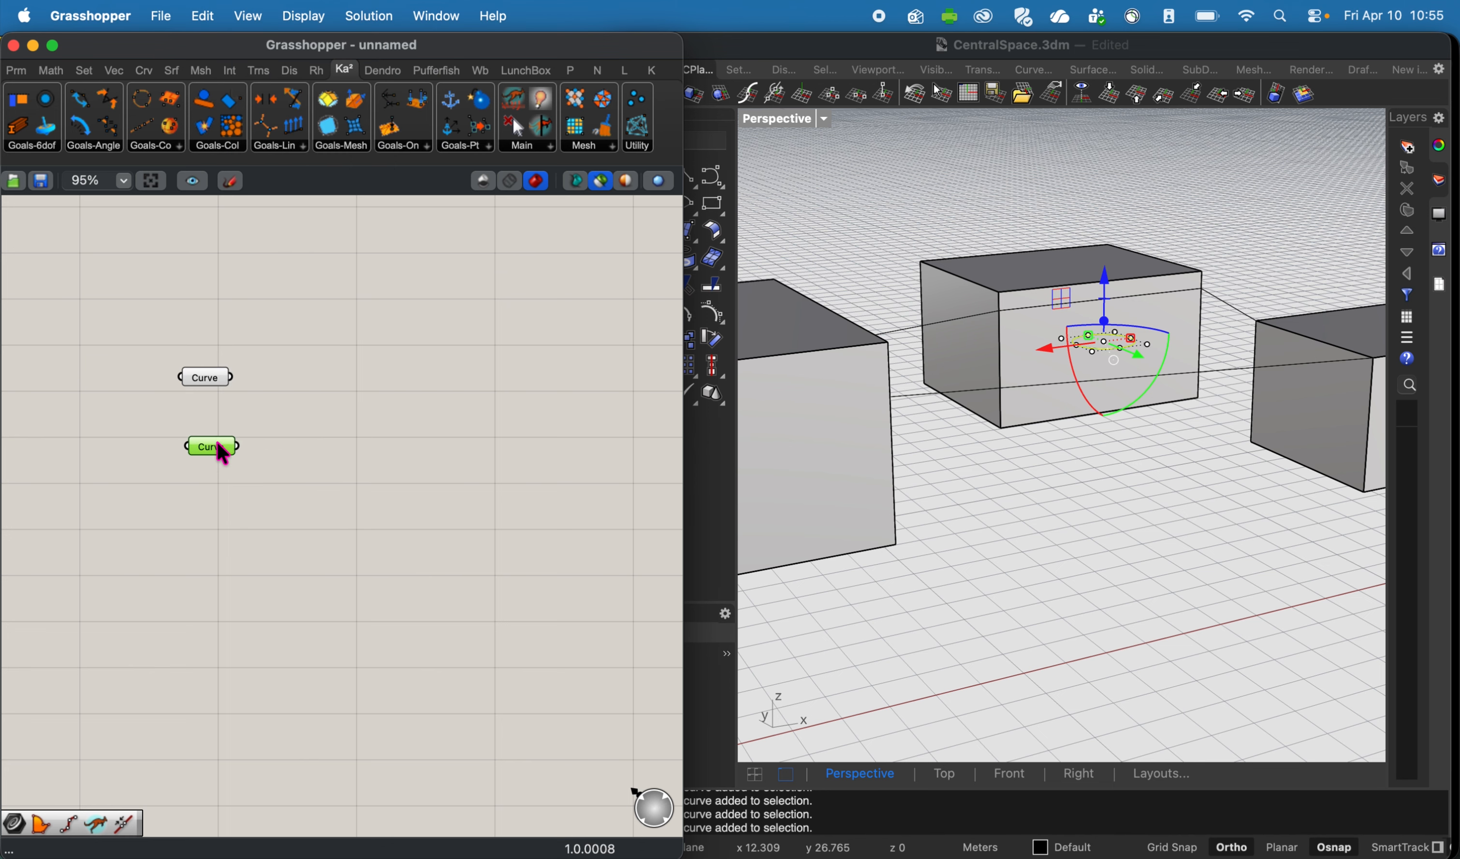
click(339, 429)
click(1235, 542)
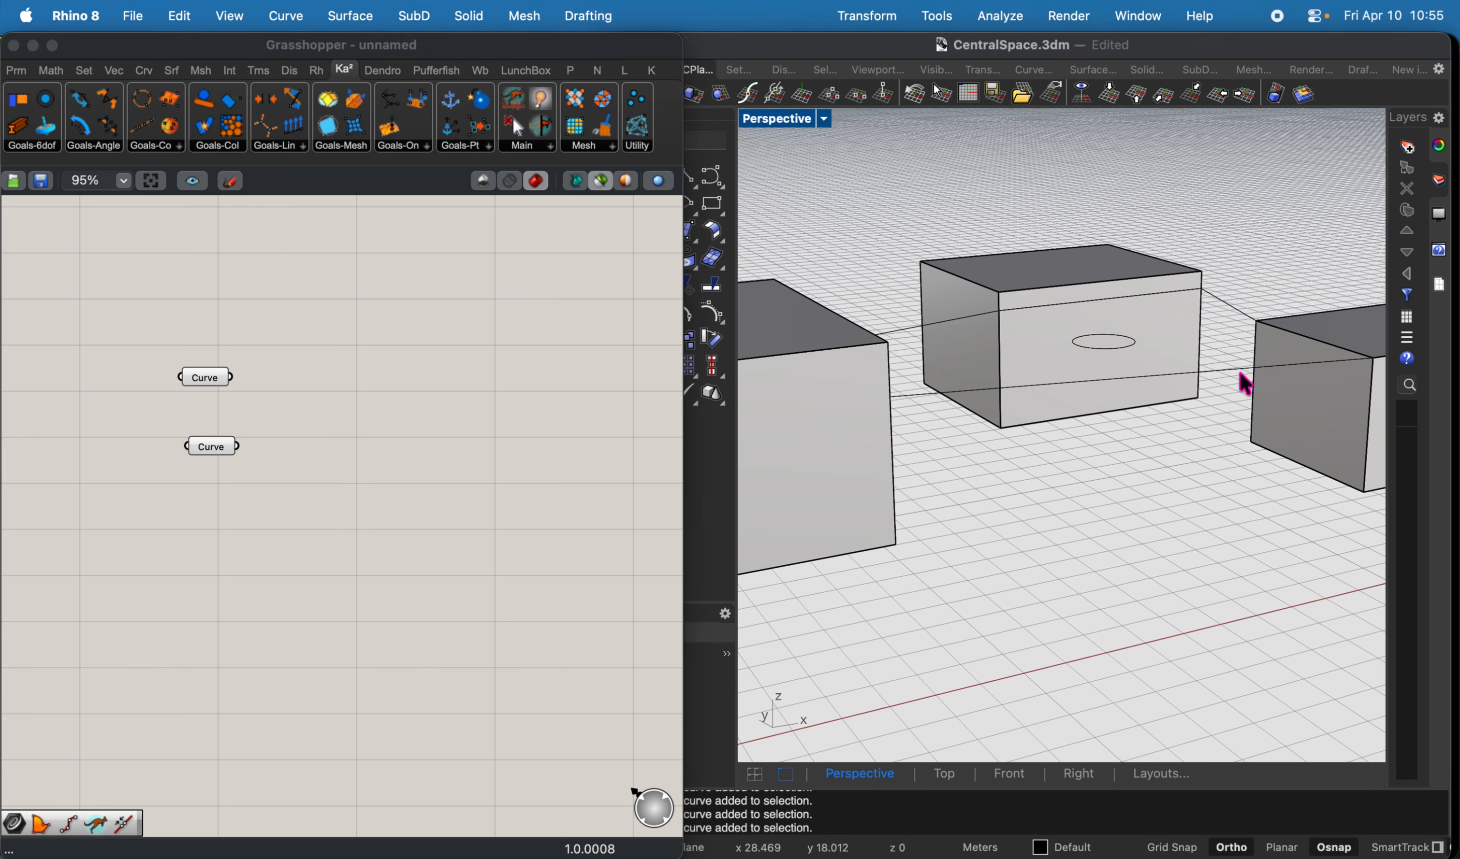
Add a Boundary Surfaces component and connect the outline Curve parameter to its Edges input.
click(411, 394)
double_click(407, 387)
text(bounda)
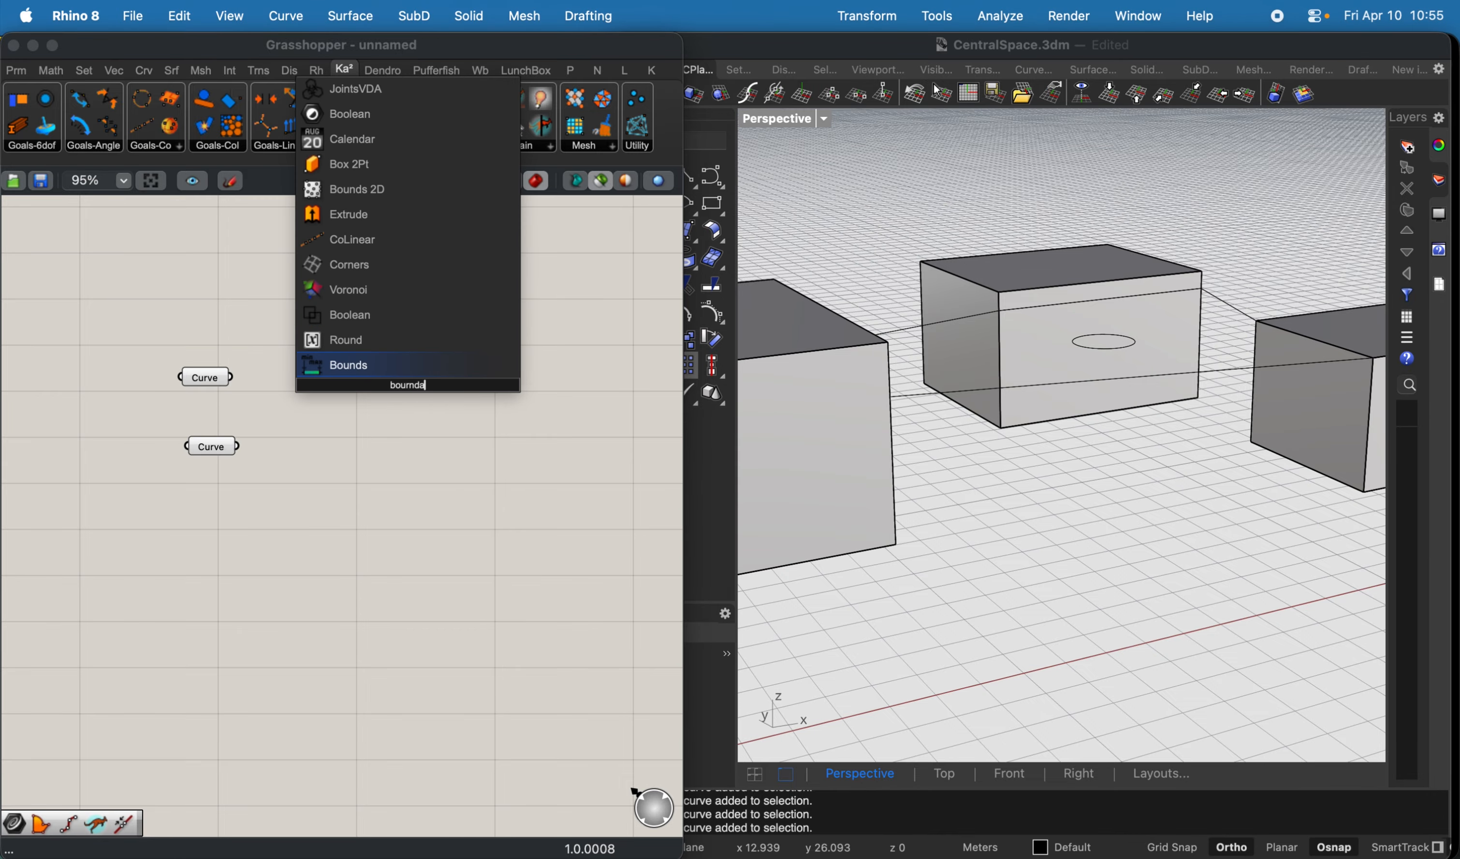
text(rt)
key(BackSpace)
text(y surface)
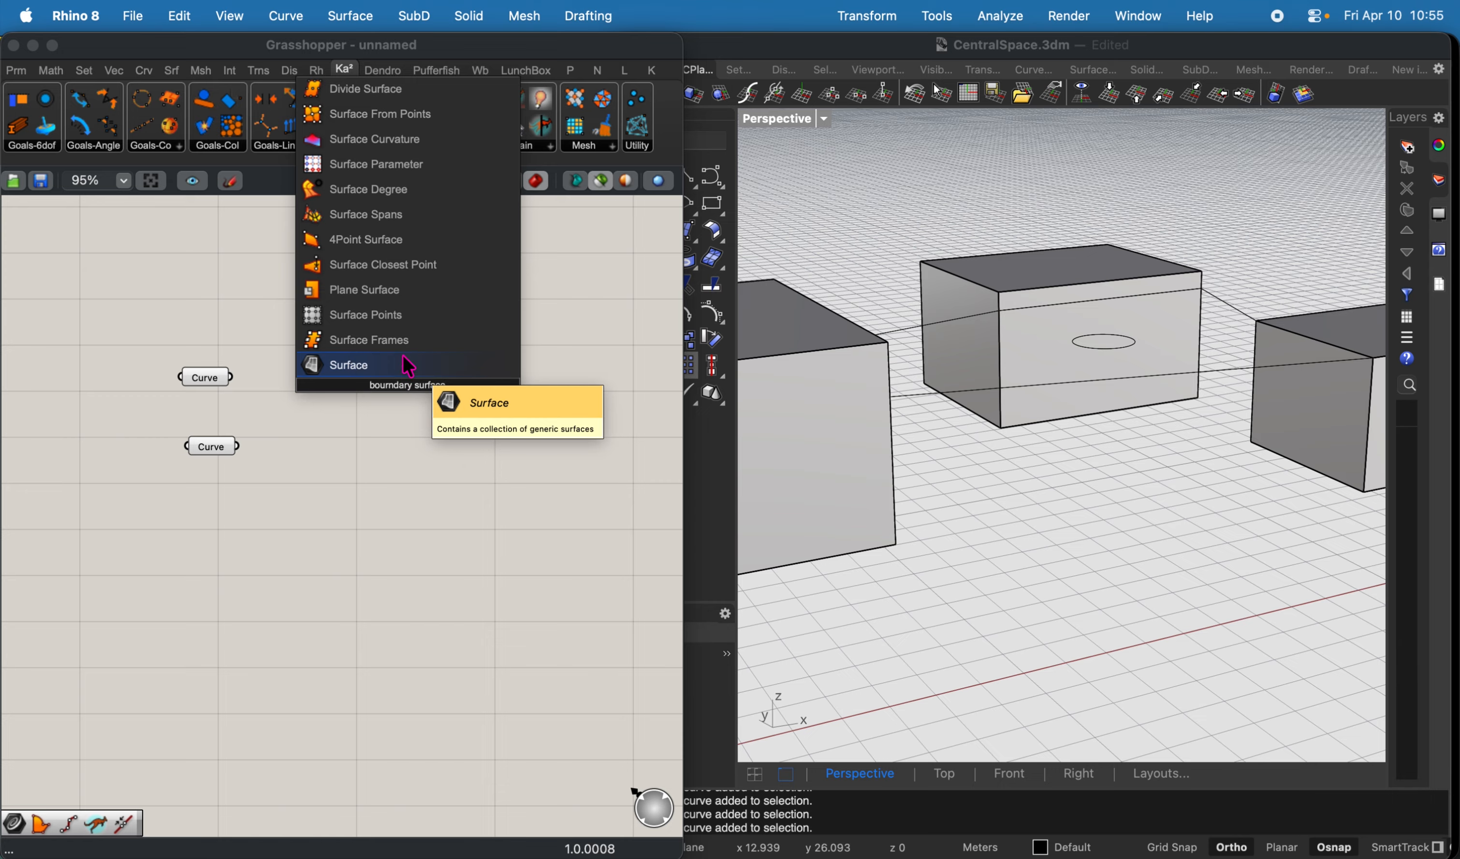
triple_click(410, 387)
text(bounda)
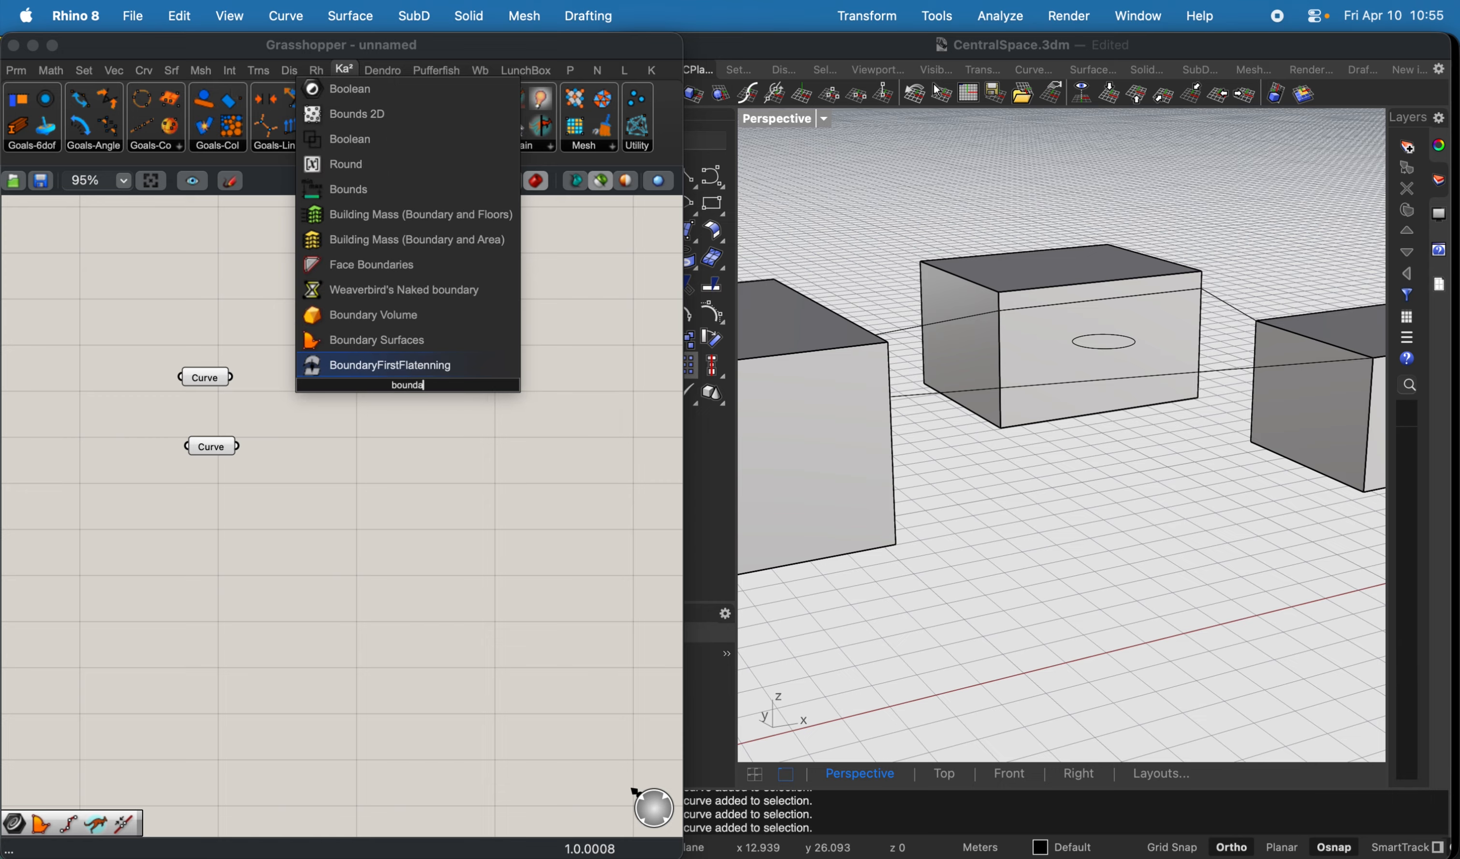
text(ry)
key(Return)
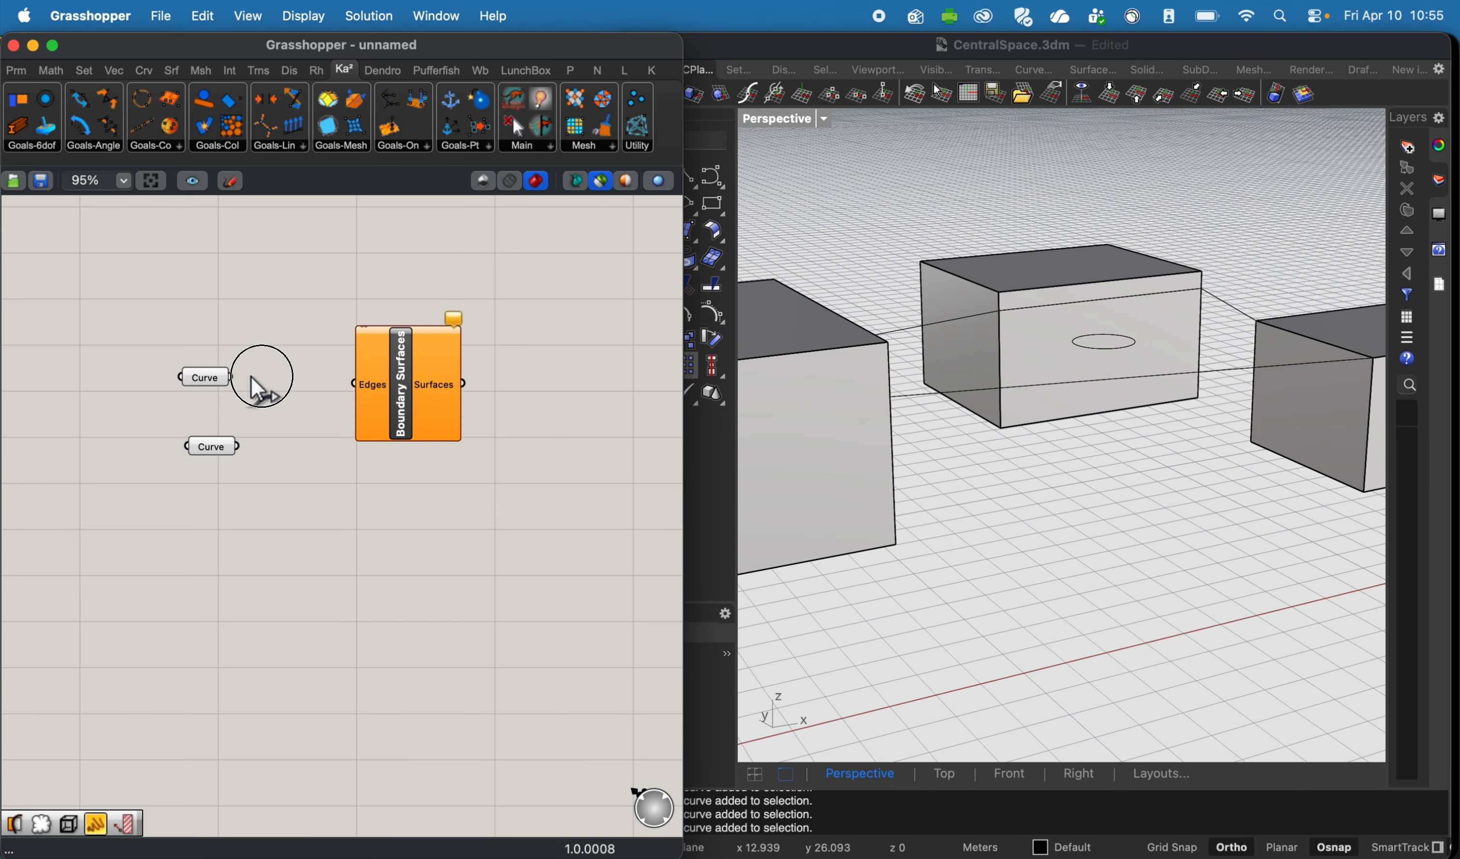
drag(251, 375, 395, 361)
Add a Surface Split component, feeding the boundary surface into Surface and the ellipse Curve parameter into Curves.
double_click(502, 384)
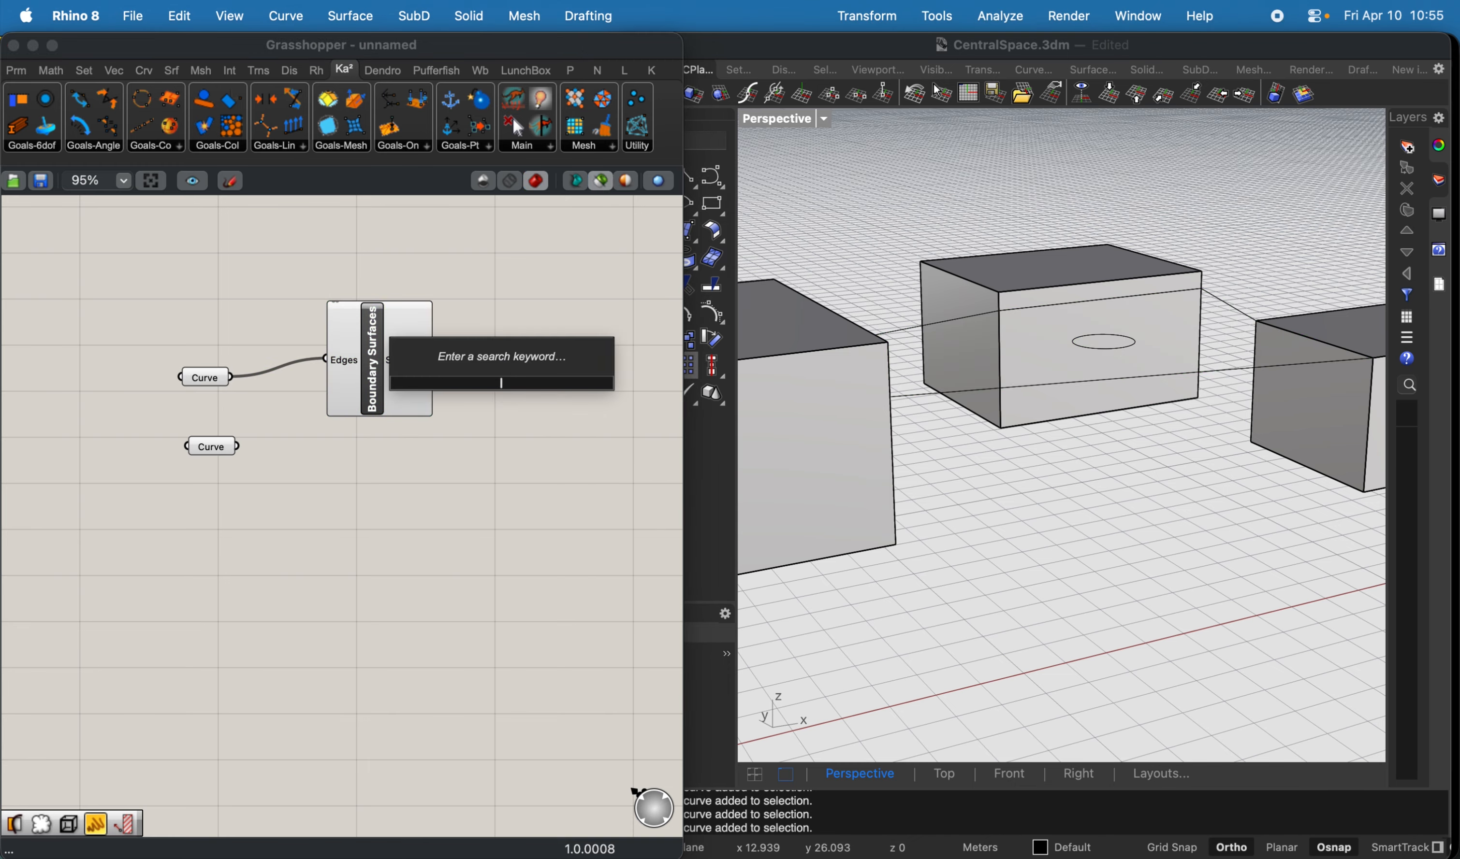
text(split surface)
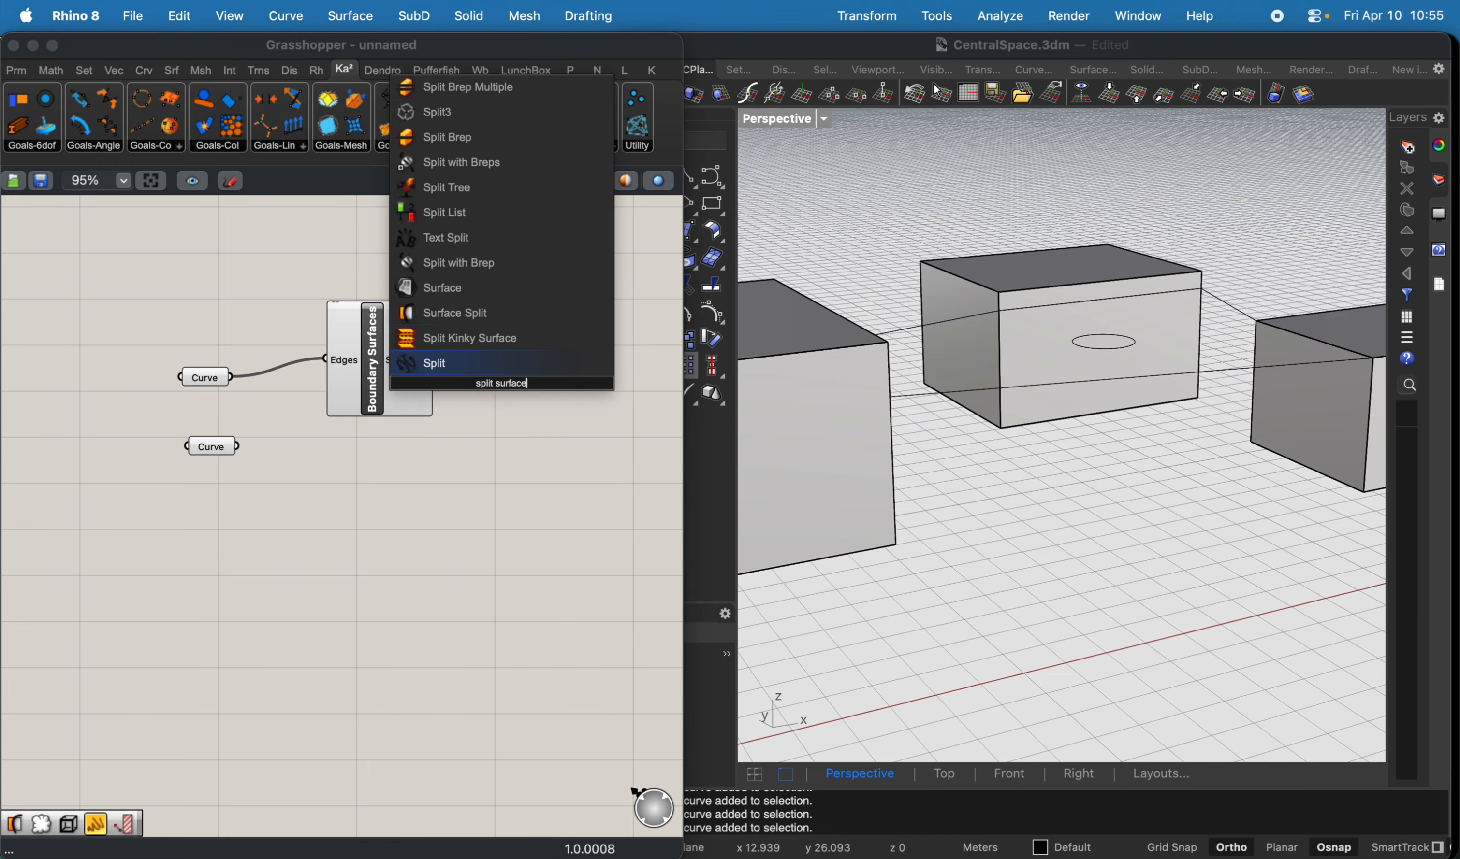
key(Up)
key(Up)
key(Return)
drag(454, 406, 497, 406)
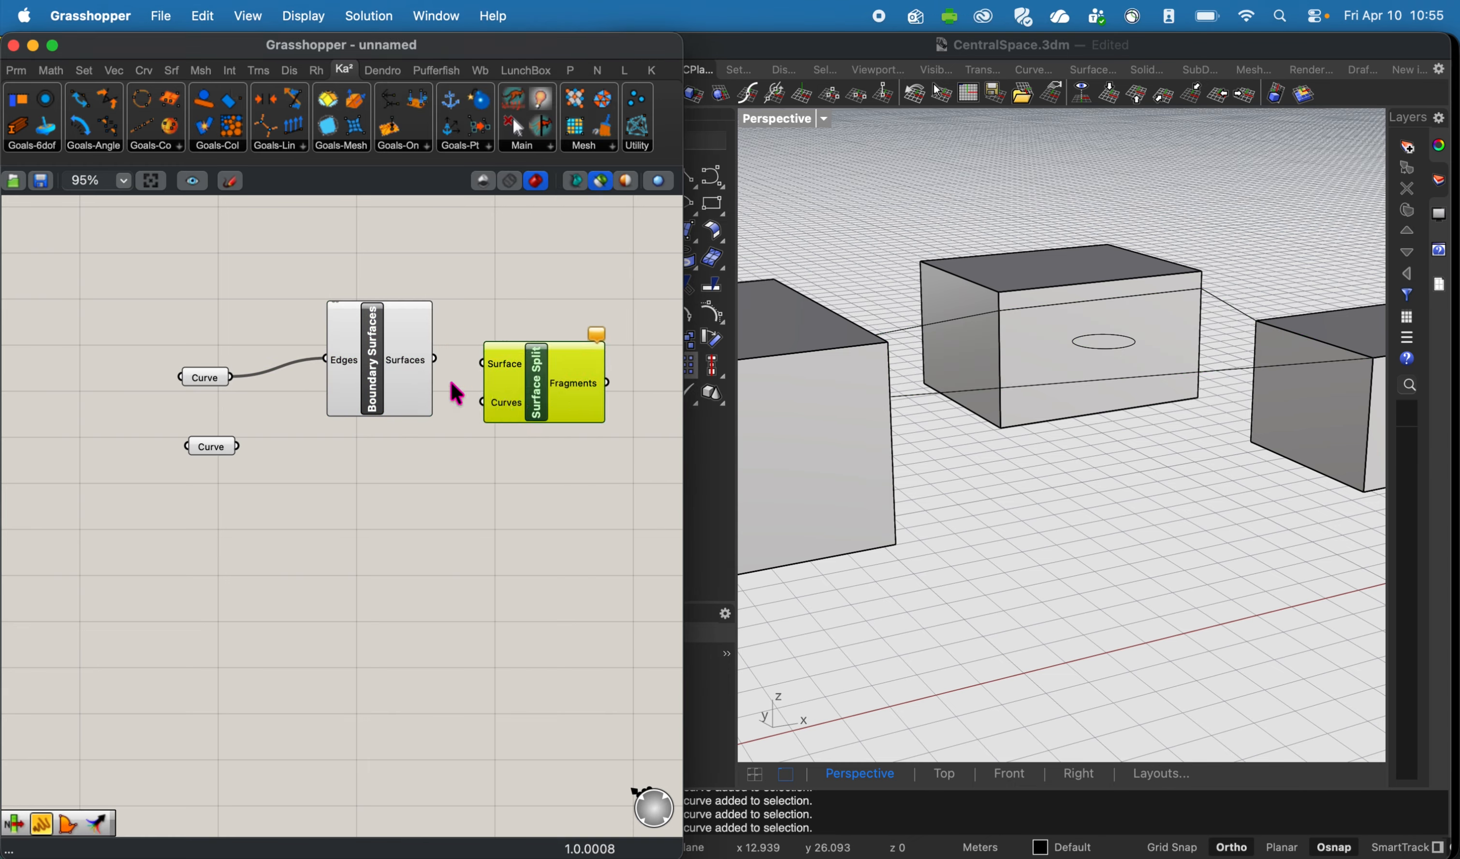
drag(434, 360, 483, 364)
drag(238, 446, 483, 404)
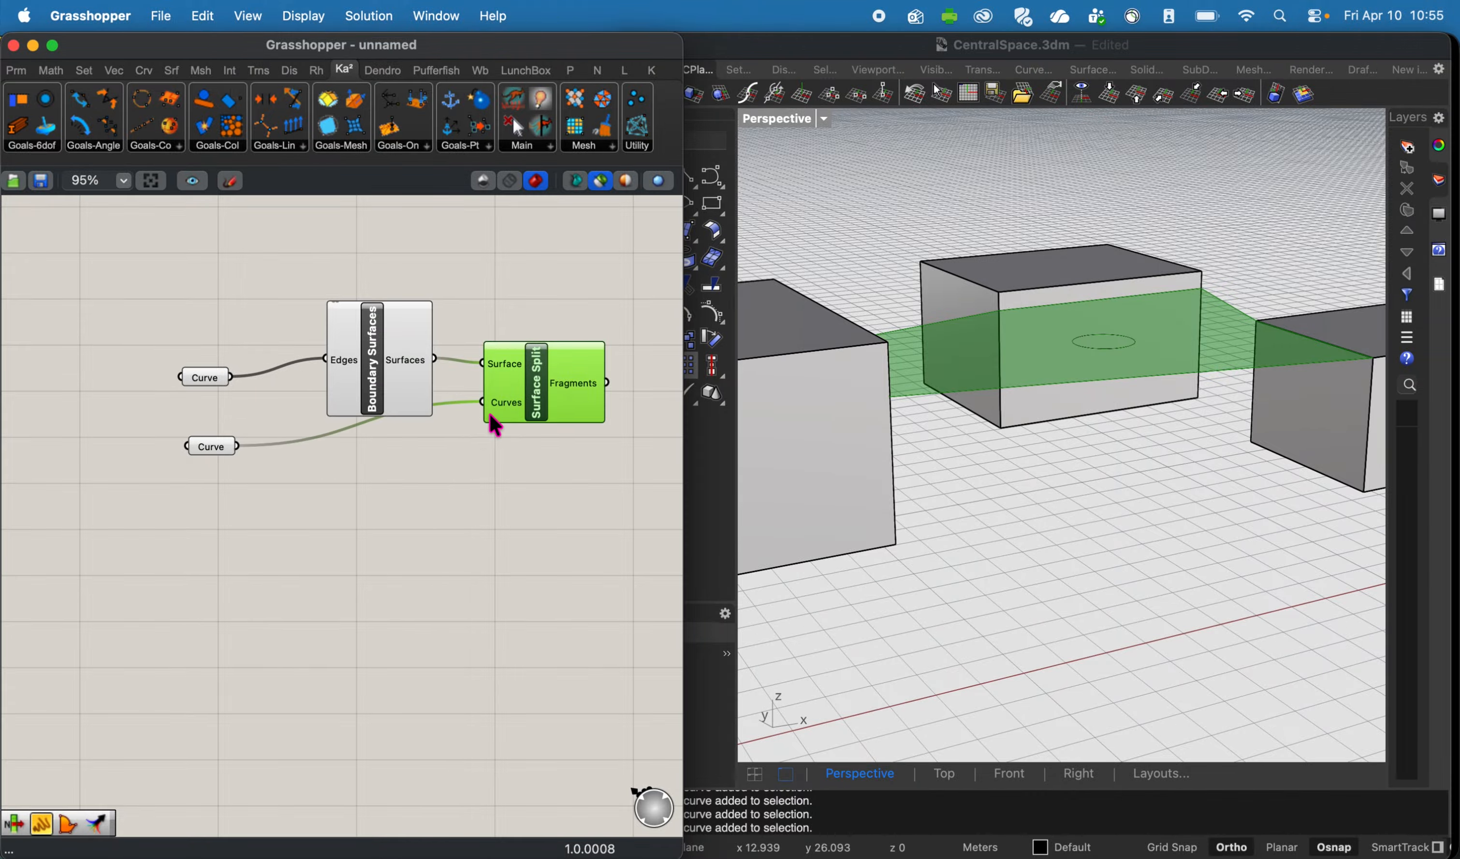
Add a List Item component after Surface Split and connect the Fragments output to its List input.
right_drag(529, 496, 195, 496)
click(347, 402)
double_click(347, 401)
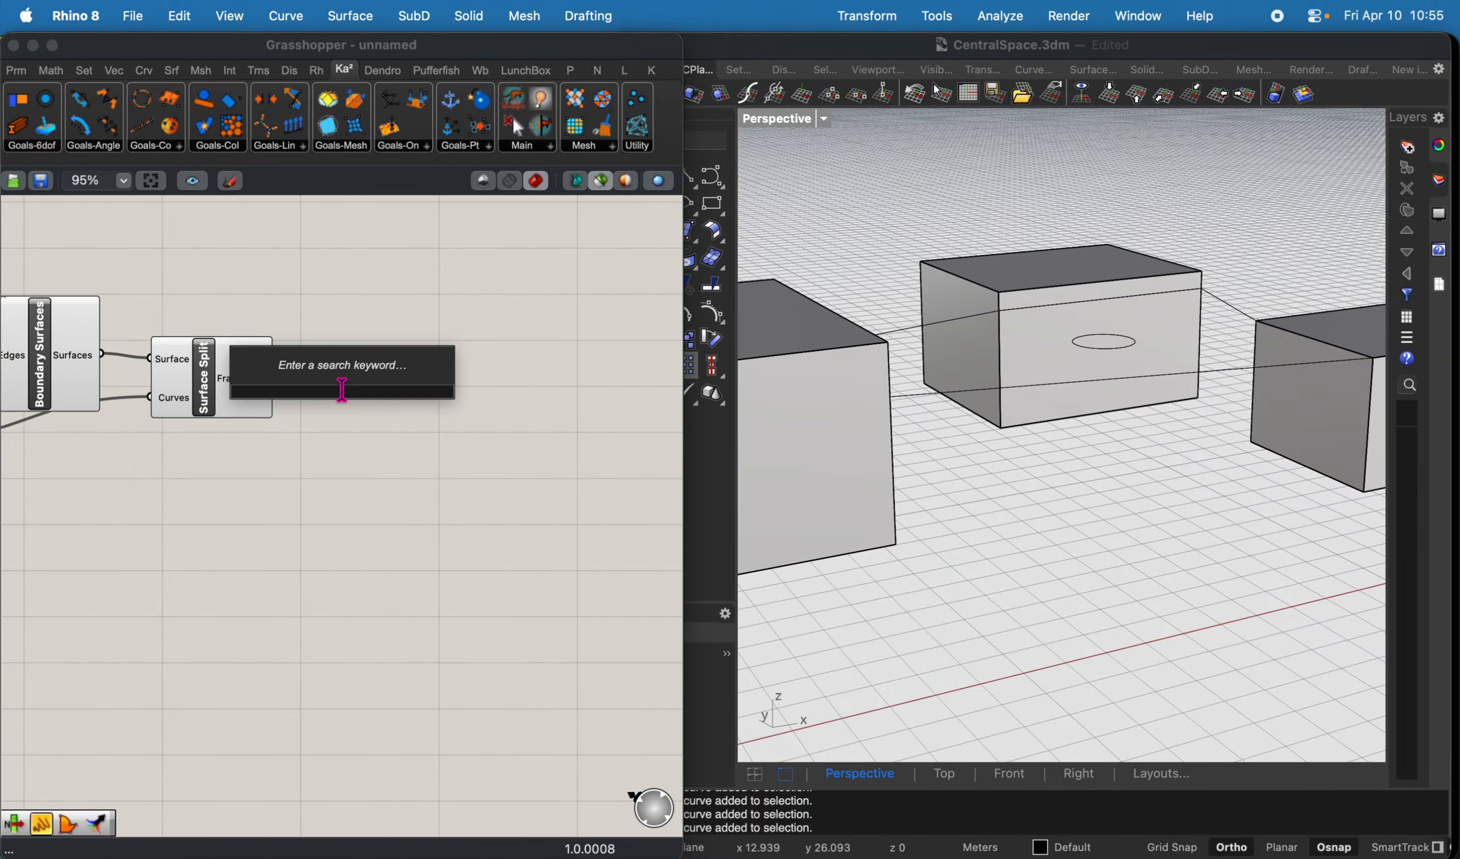
text(list)
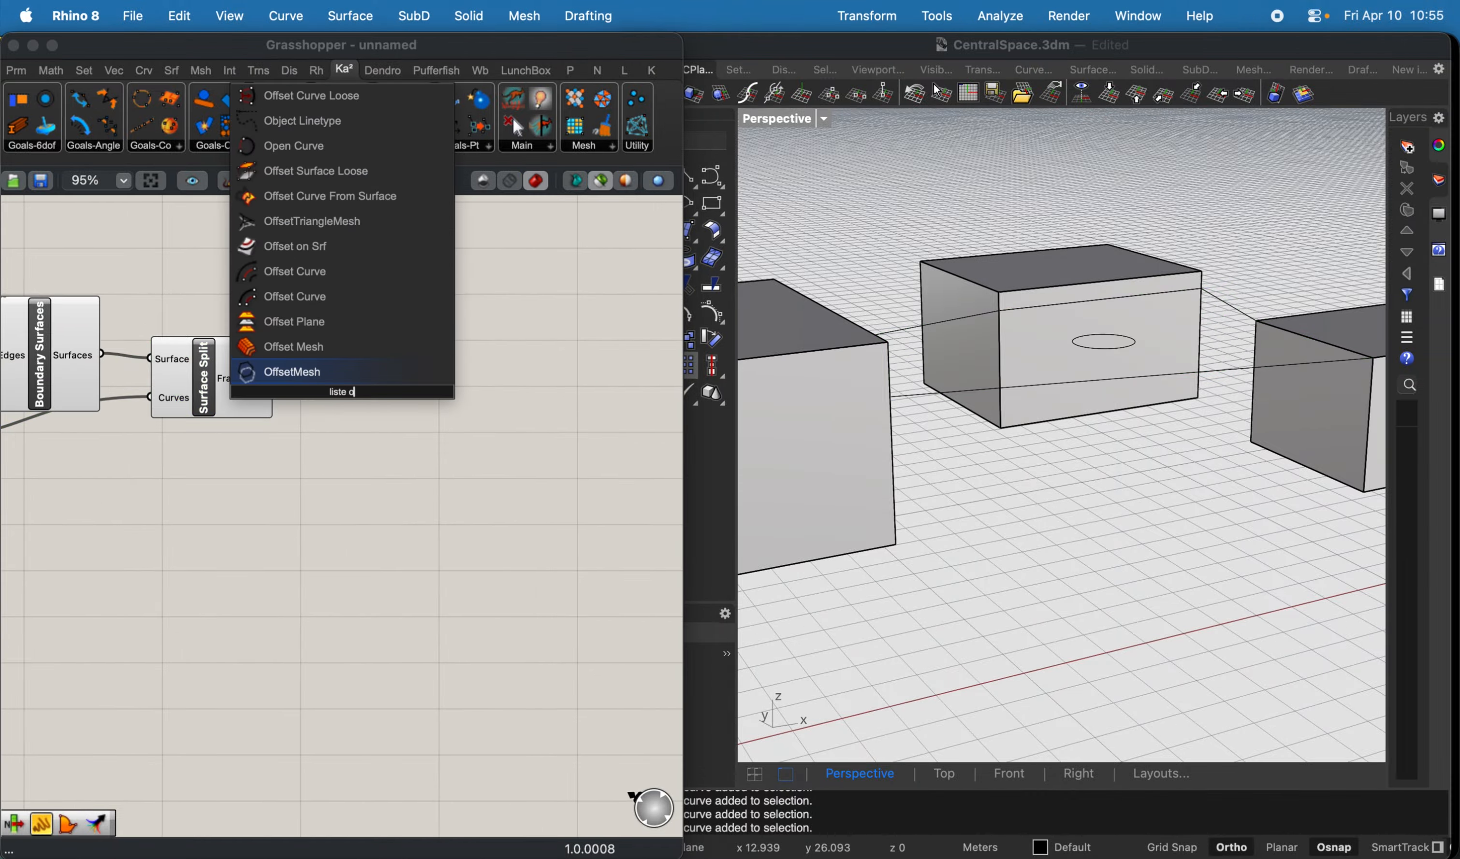
text( item)
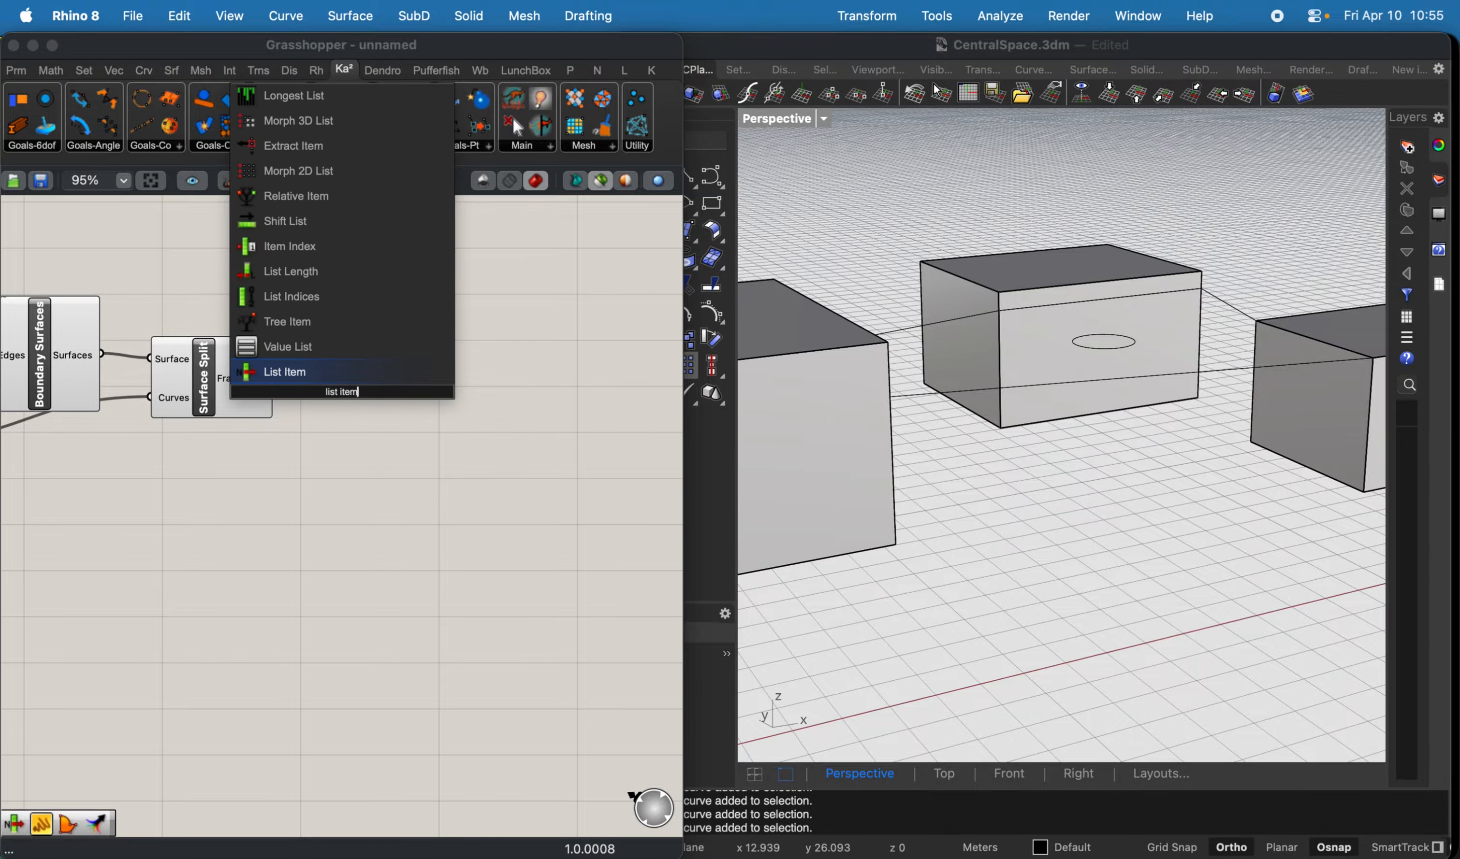
key(Return)
drag(302, 380, 385, 403)
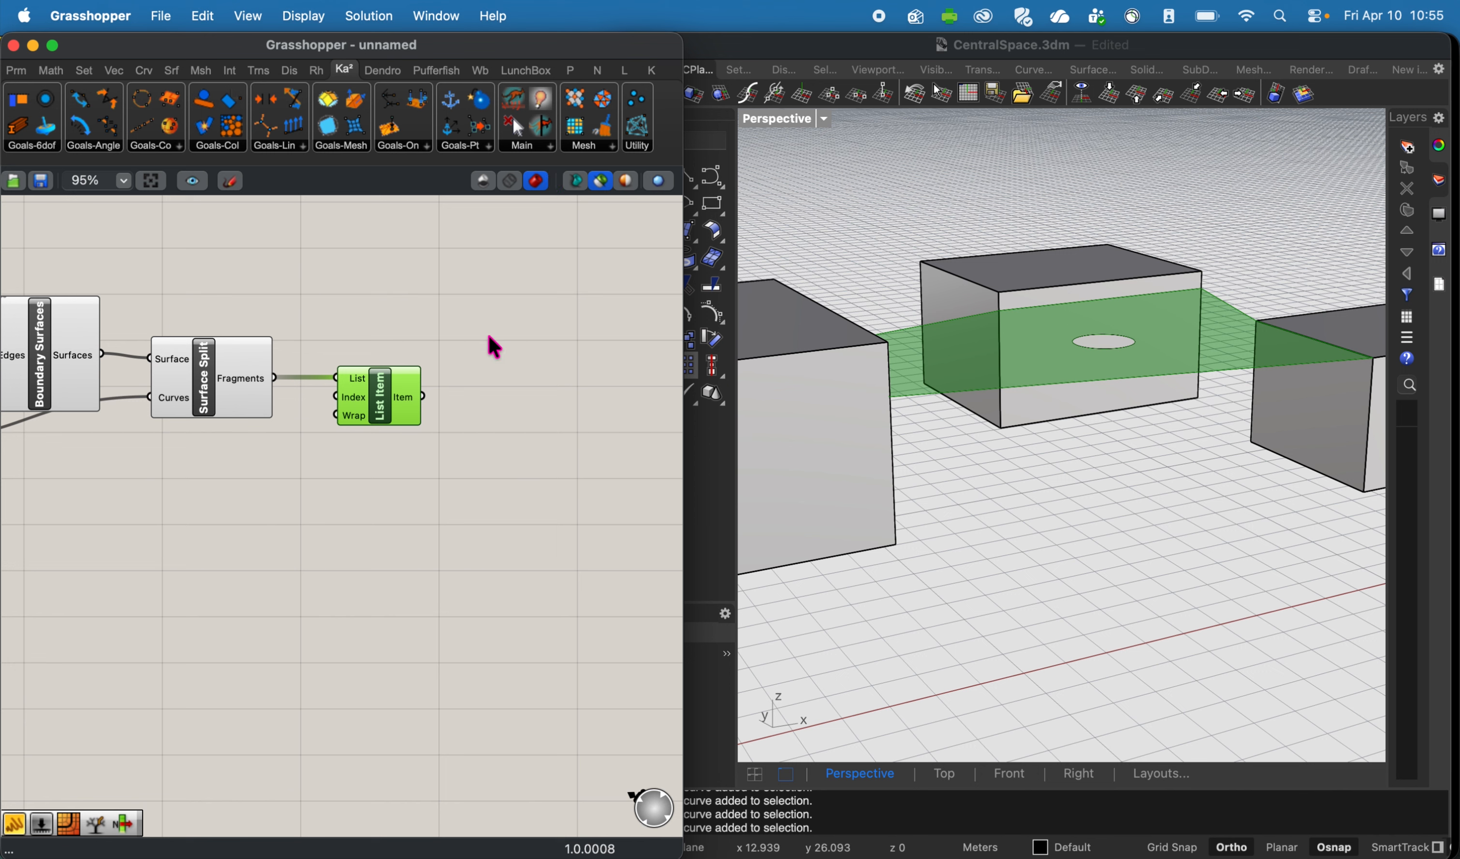
Check the viewport previews of the List Item, Surface Split and Boundary Surfaces components.
click(599, 183)
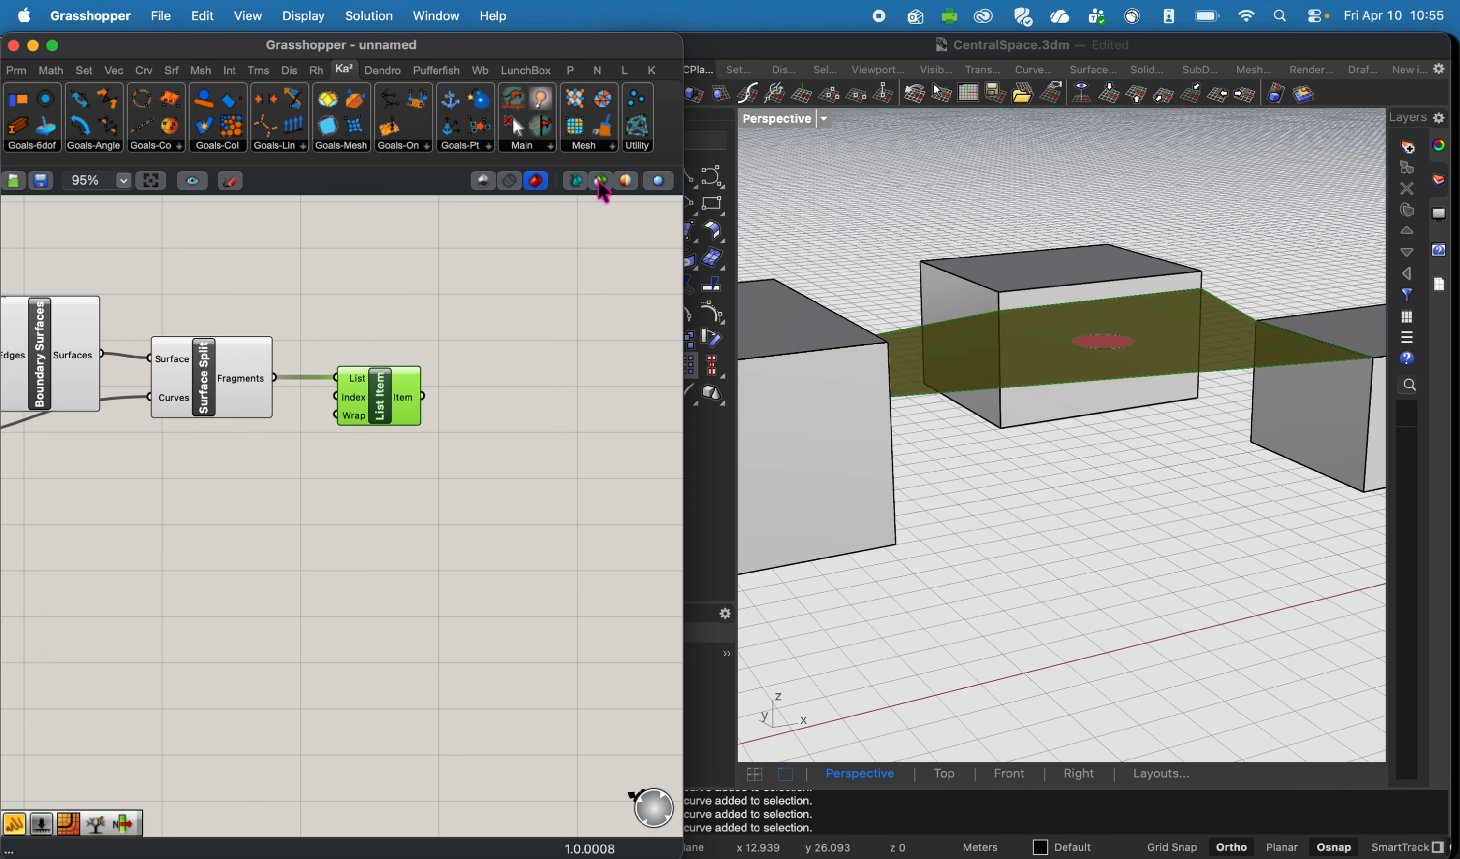
click(603, 187)
click(474, 353)
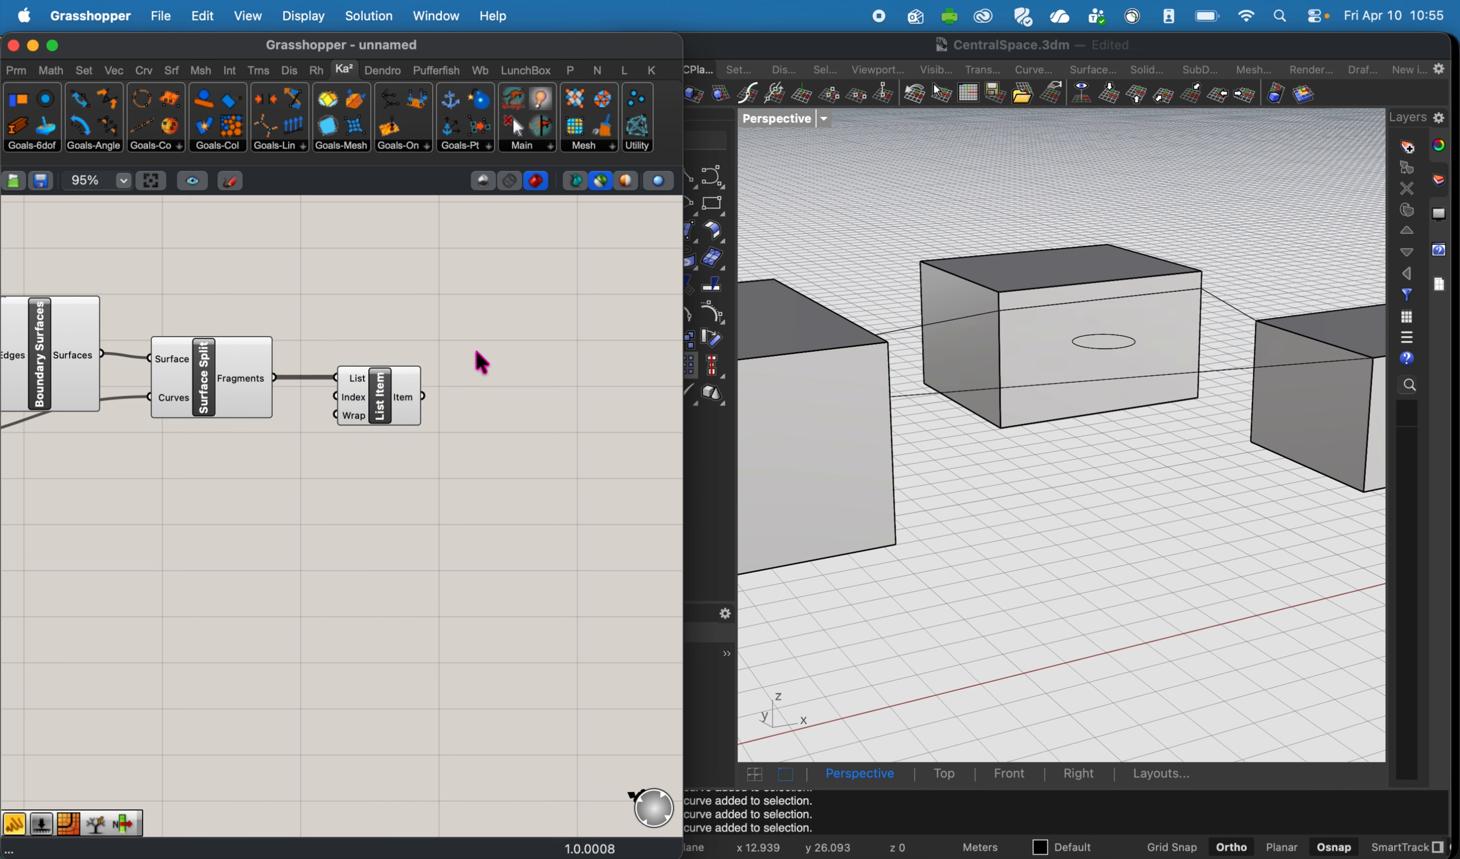
click(392, 384)
click(218, 394)
click(59, 362)
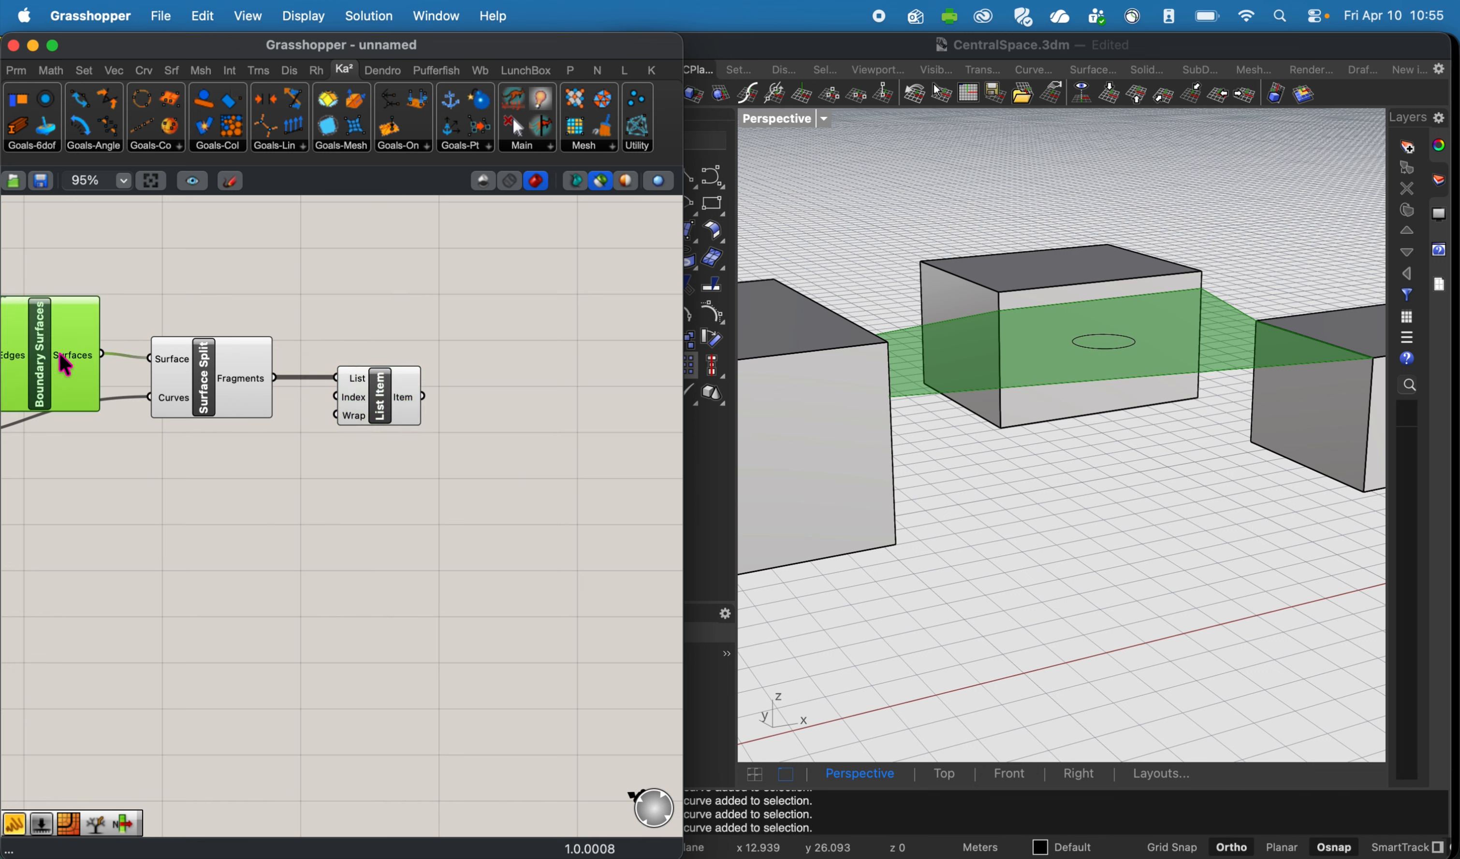
Move the List Item component closer to Surface Split.
click(390, 412)
drag(403, 423, 361, 432)
click(475, 456)
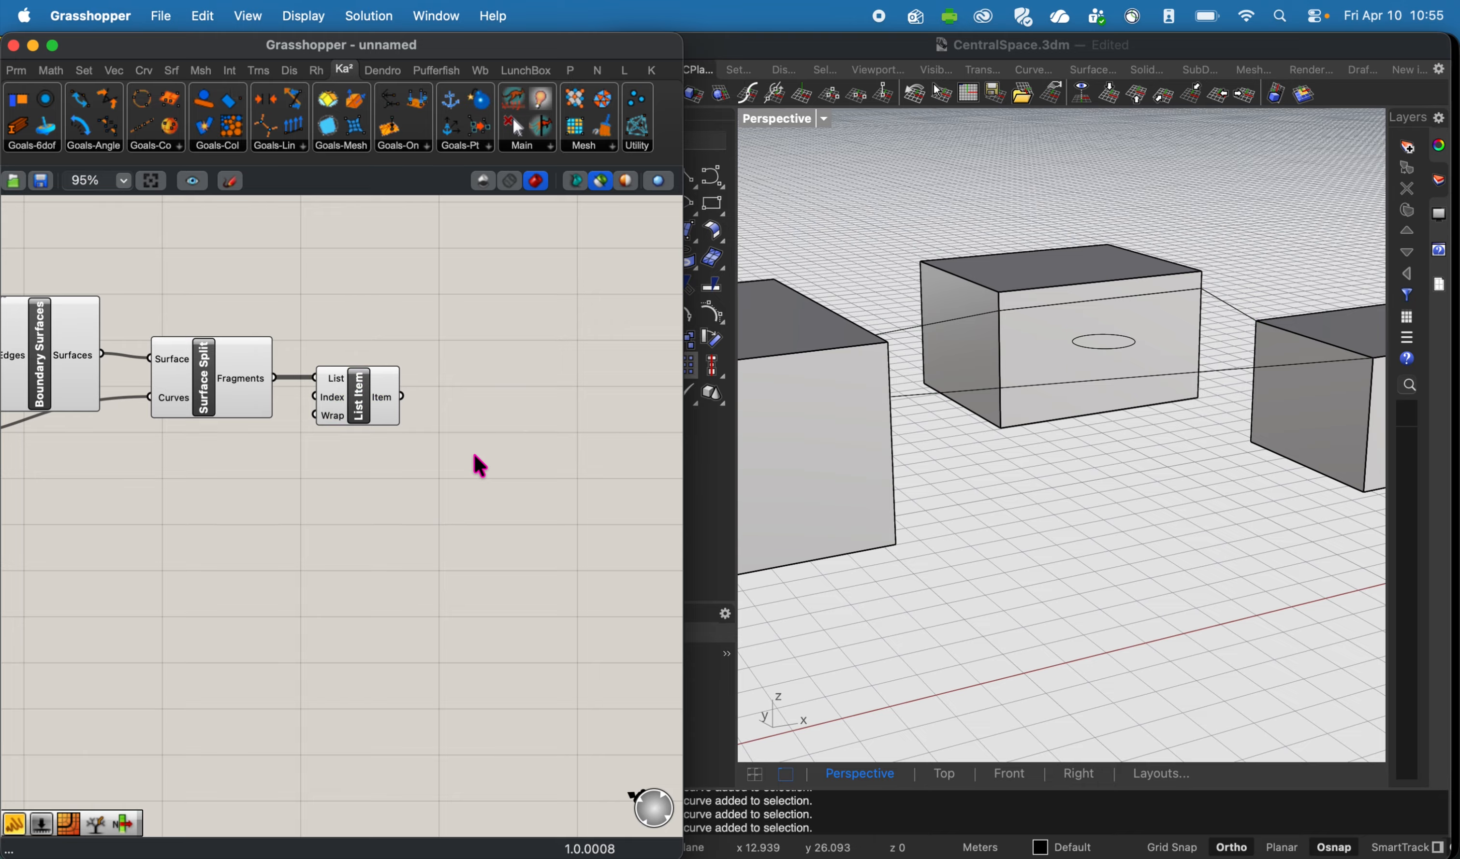
Add a Quad Remesh component beside List Item and connect the Item output to its Geometry input.
click(360, 406)
double_click(561, 405)
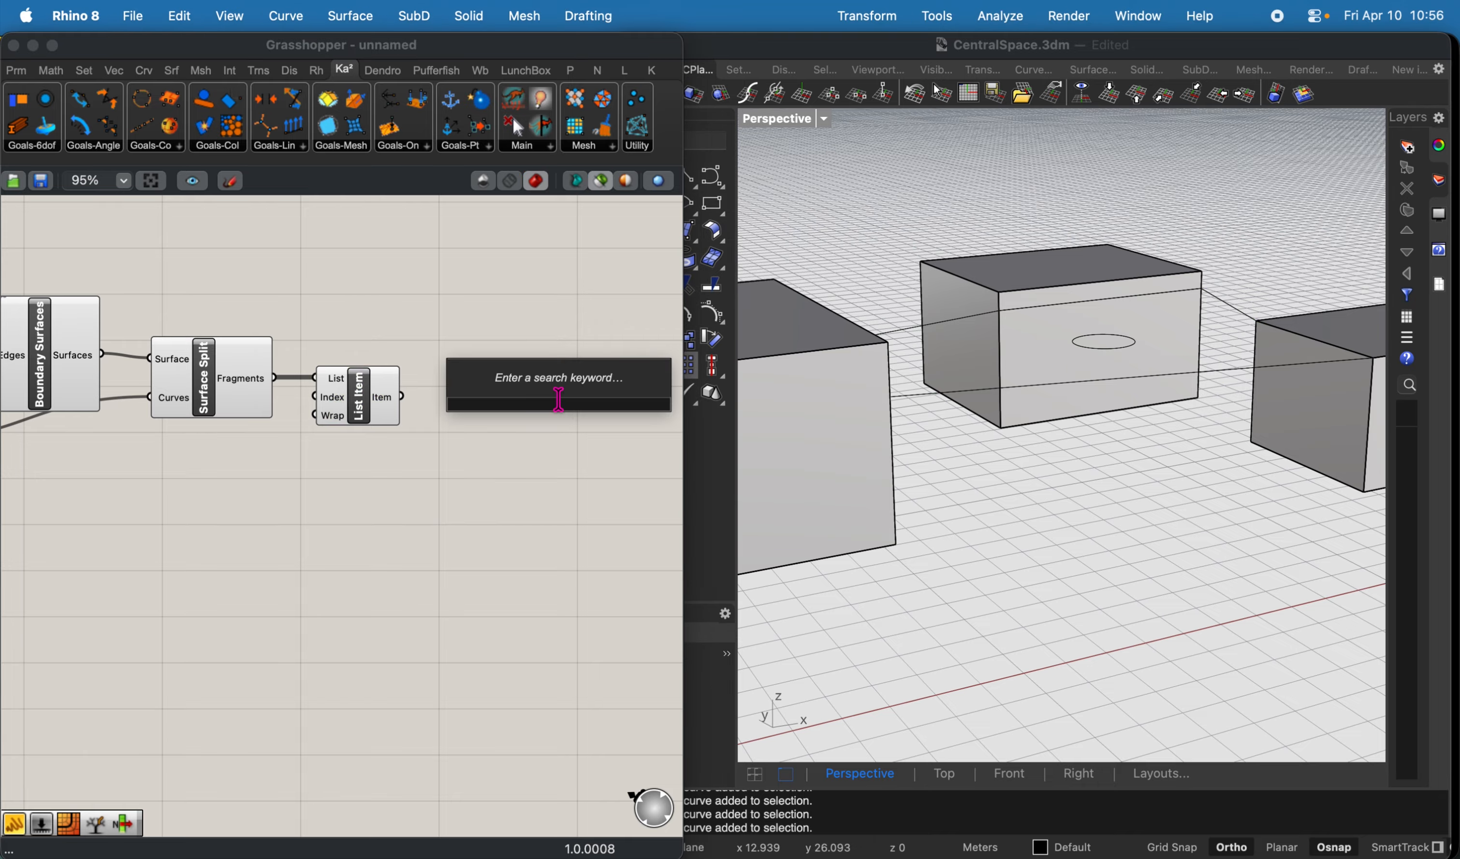
text(mesh q)
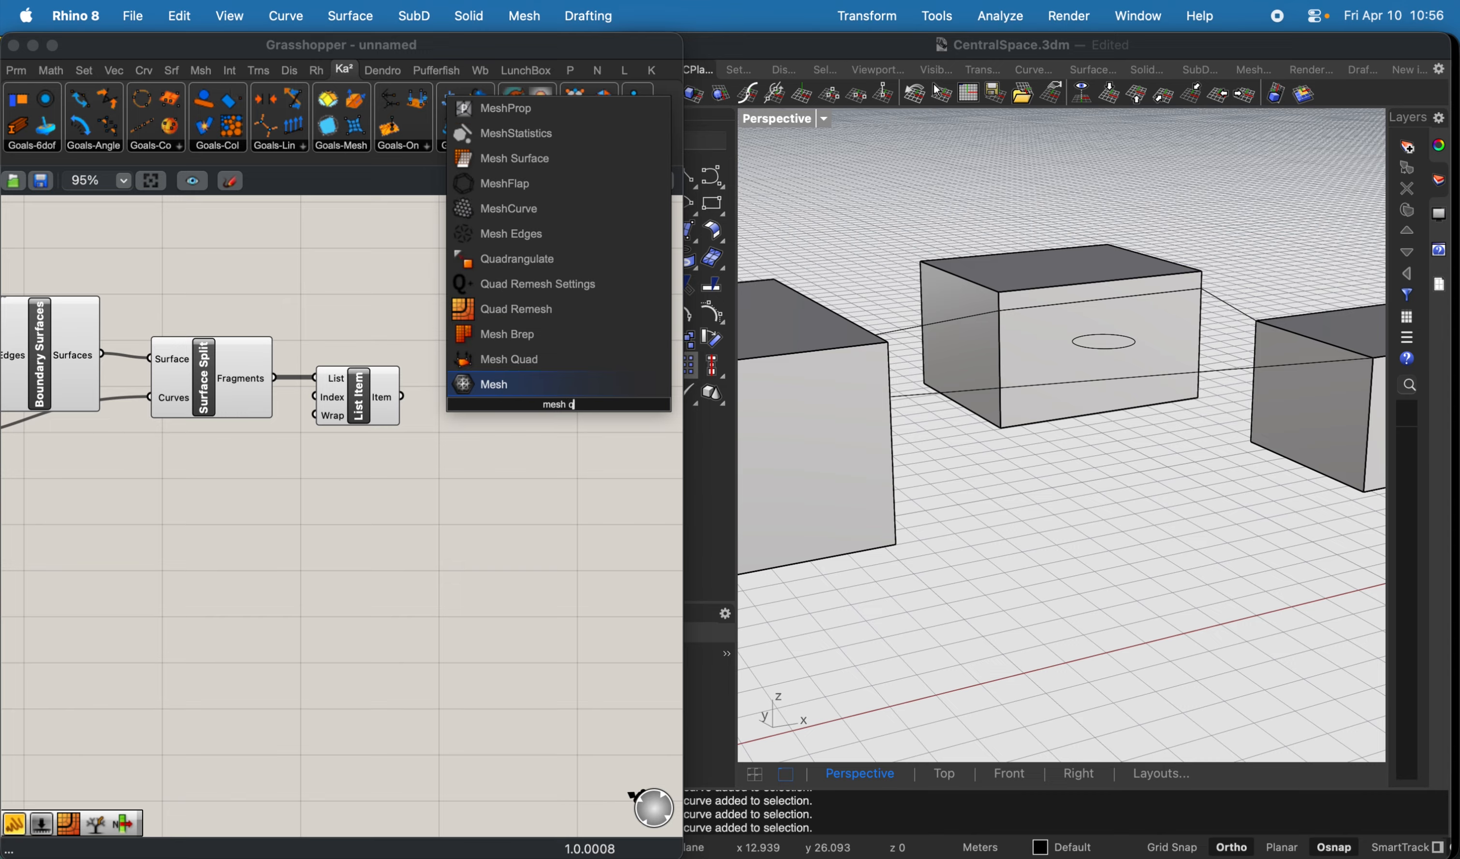
click(513, 309)
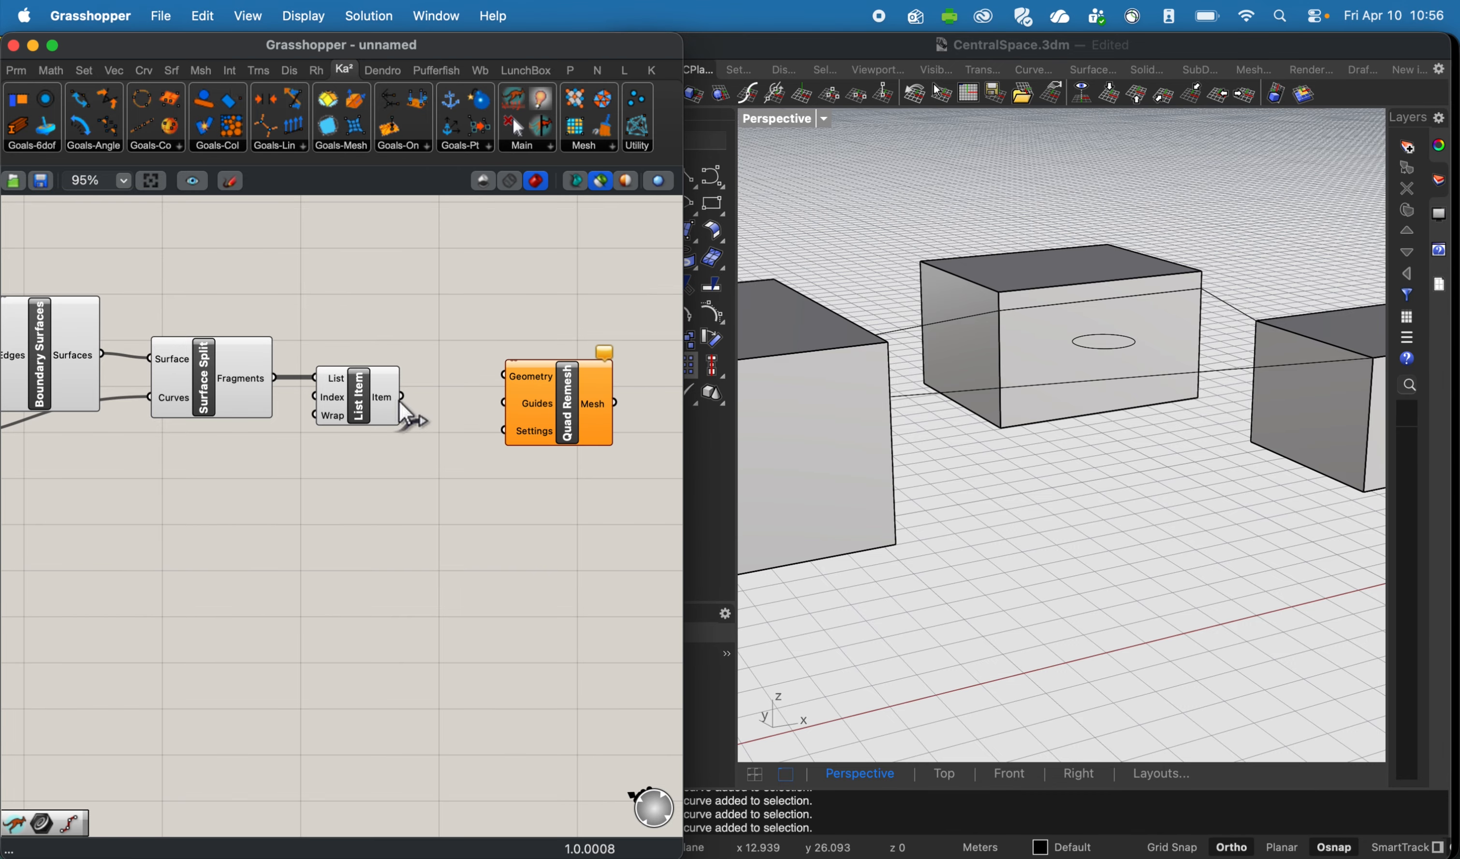
drag(495, 378, 473, 415)
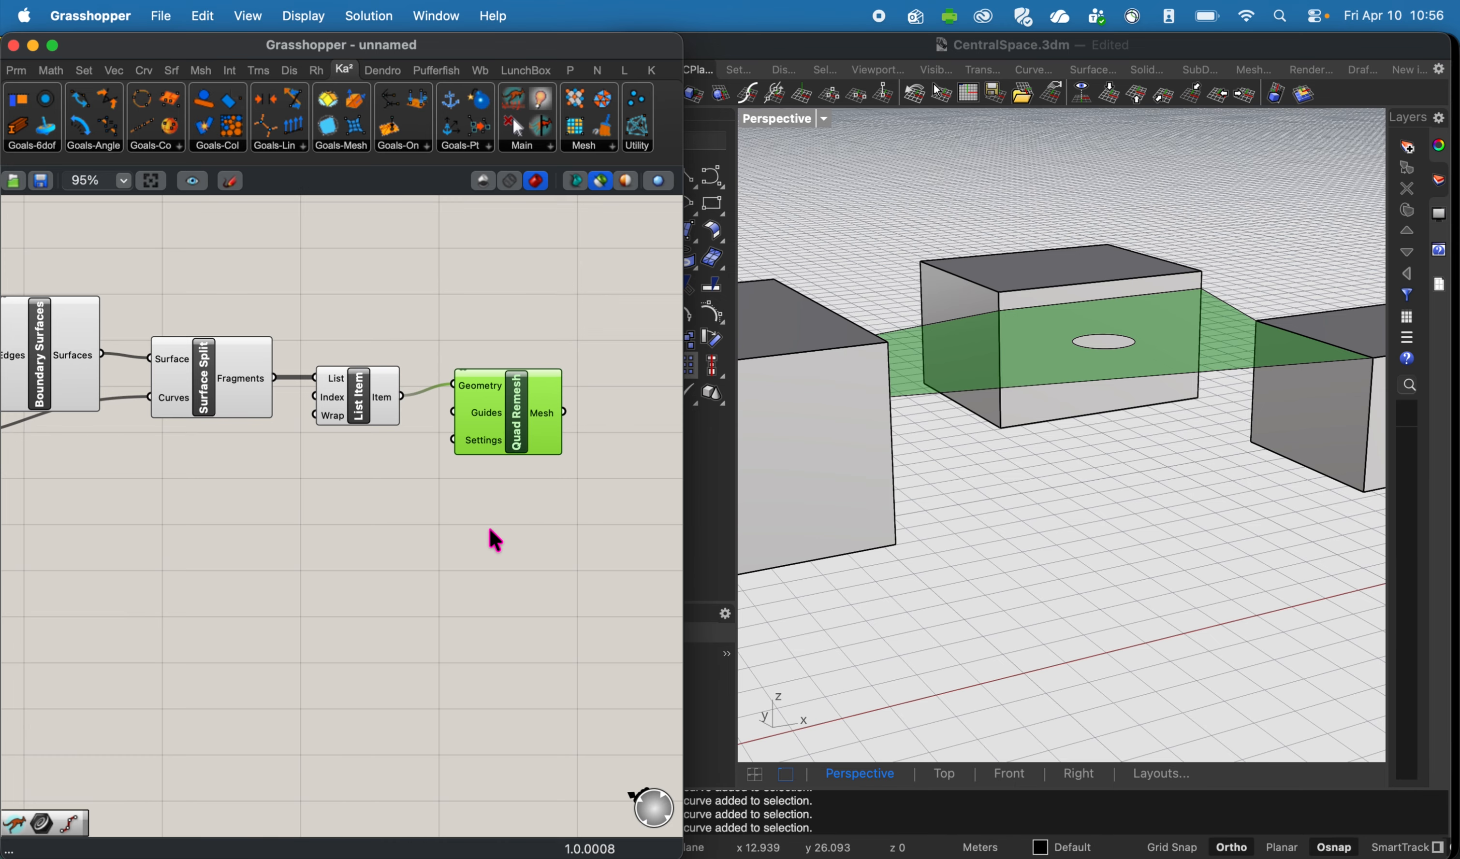
click(485, 539)
scroll(485, 539, down, 3)
click(489, 424)
scroll(555, 525, right, 2)
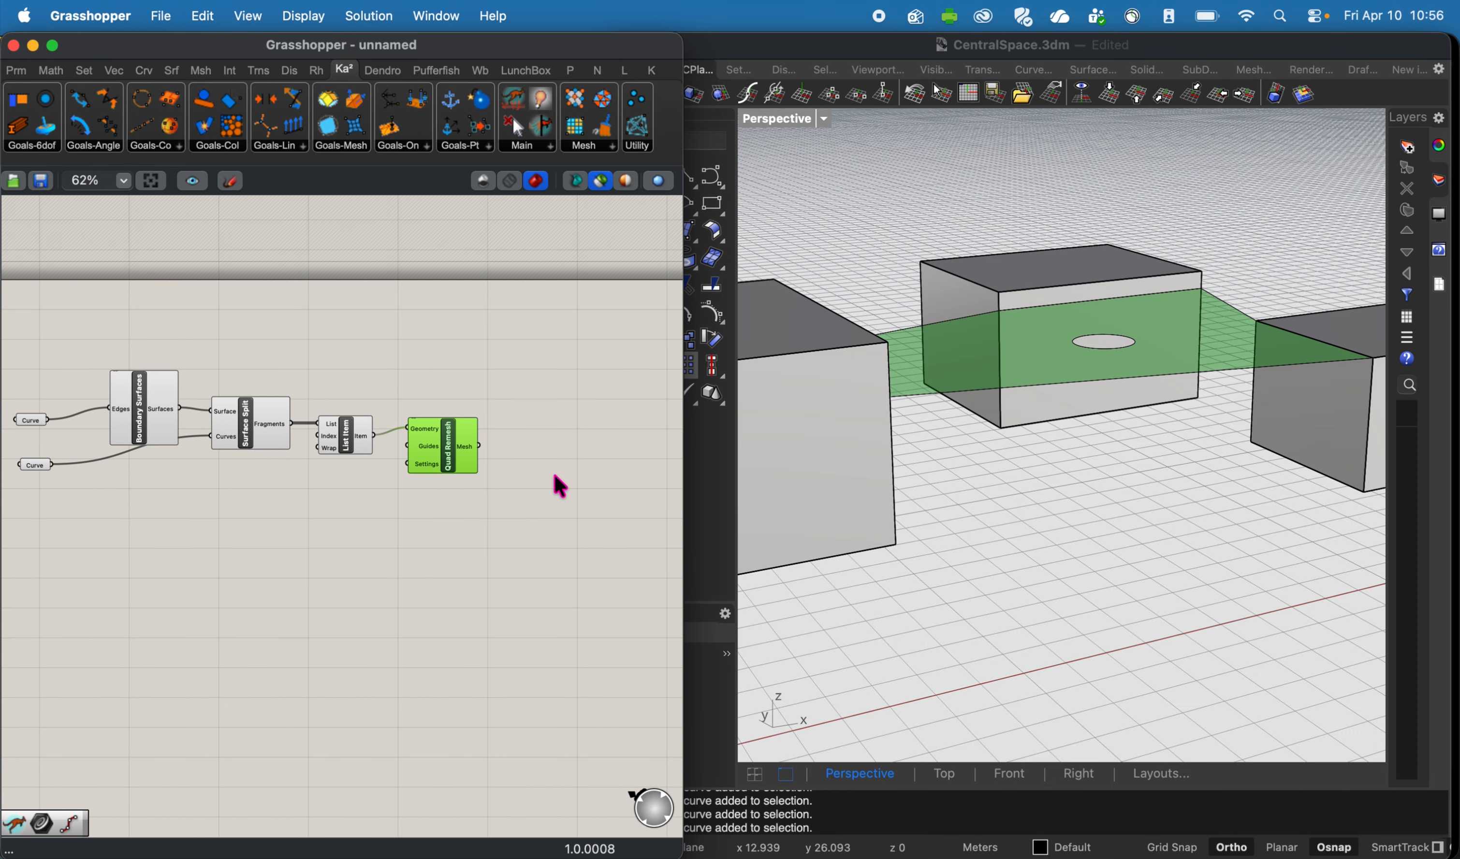
right_drag(556, 459, 410, 355)
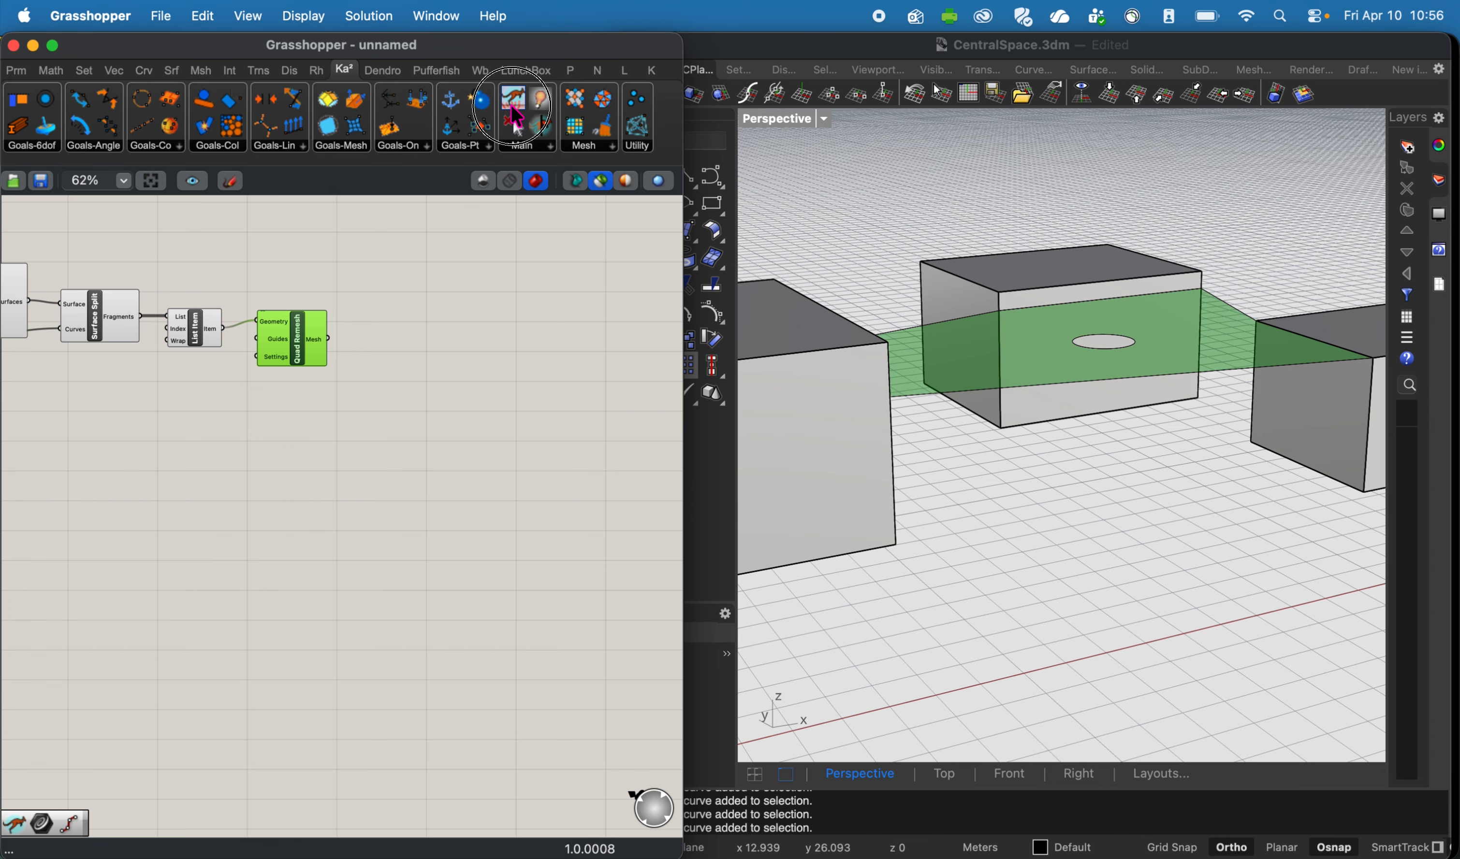
drag(513, 98, 582, 431)
click(557, 476)
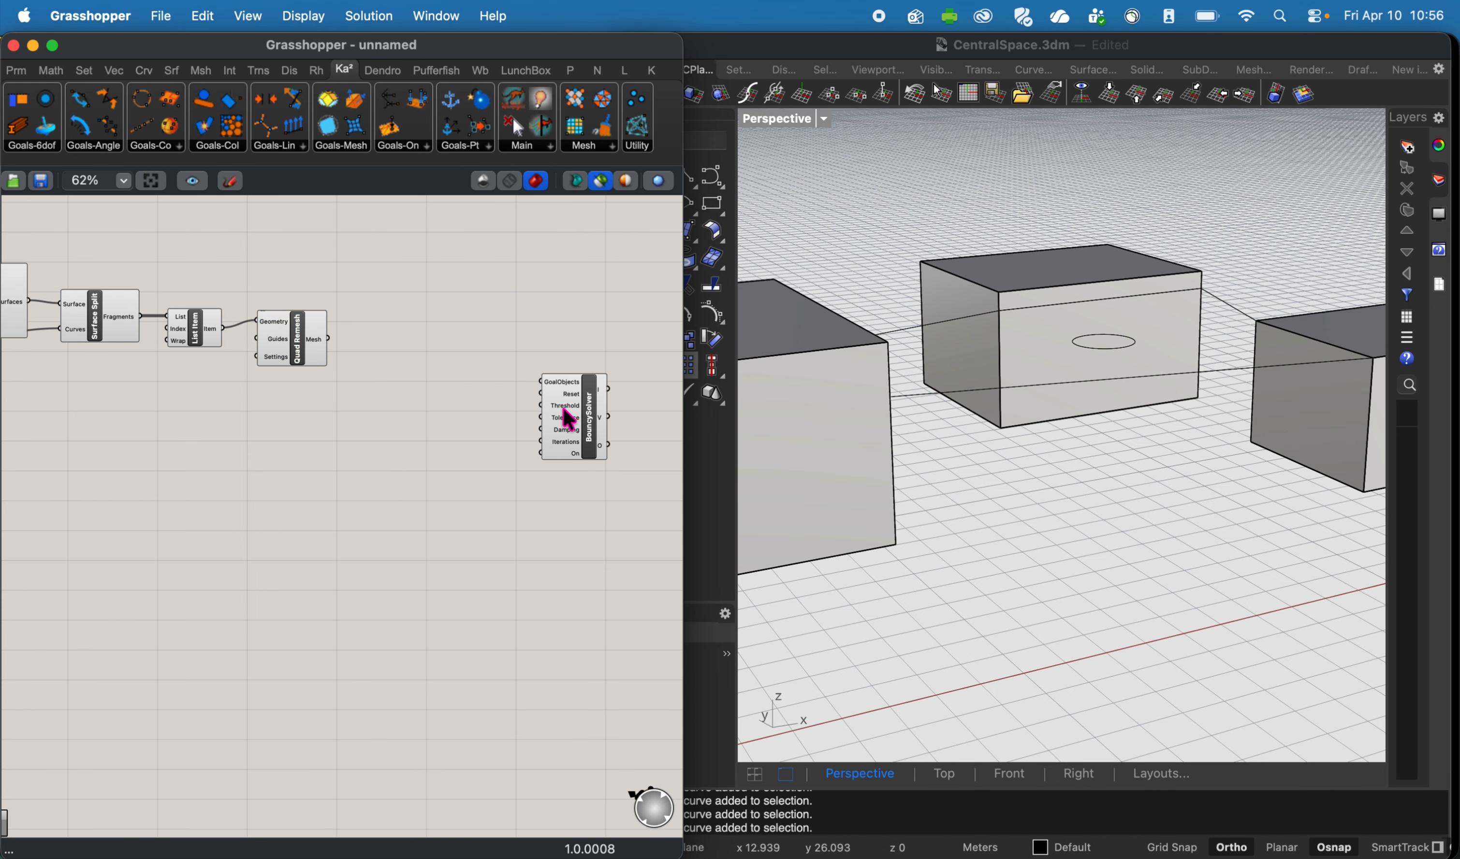
click(567, 404)
key(Delete)
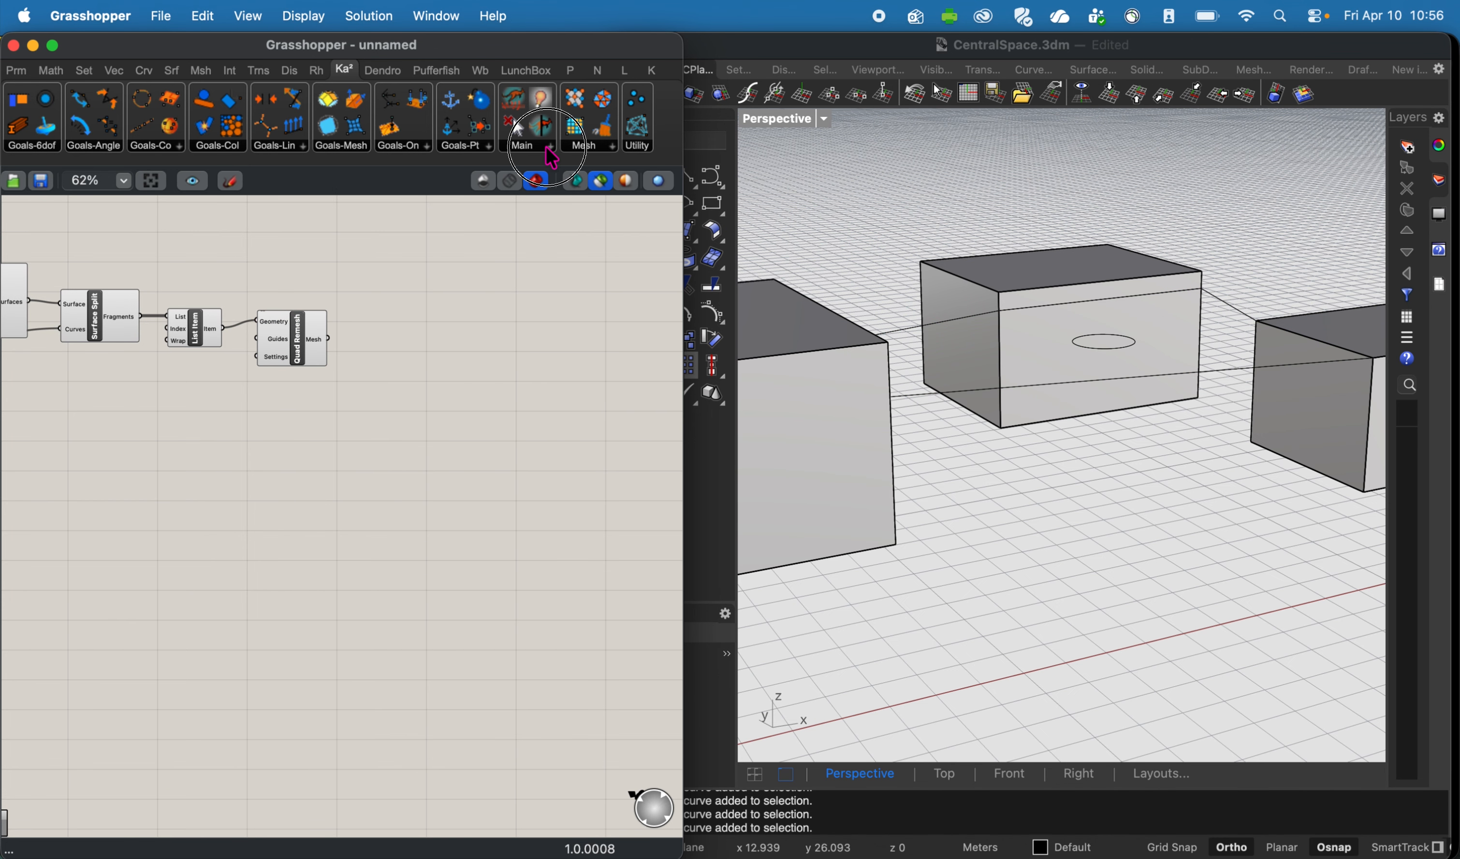
Place the standard Kangaroo Solver component on the canvas, well apart from Quad Remesh.
click(548, 146)
drag(553, 303, 538, 390)
scroll(357, 289, up, 2)
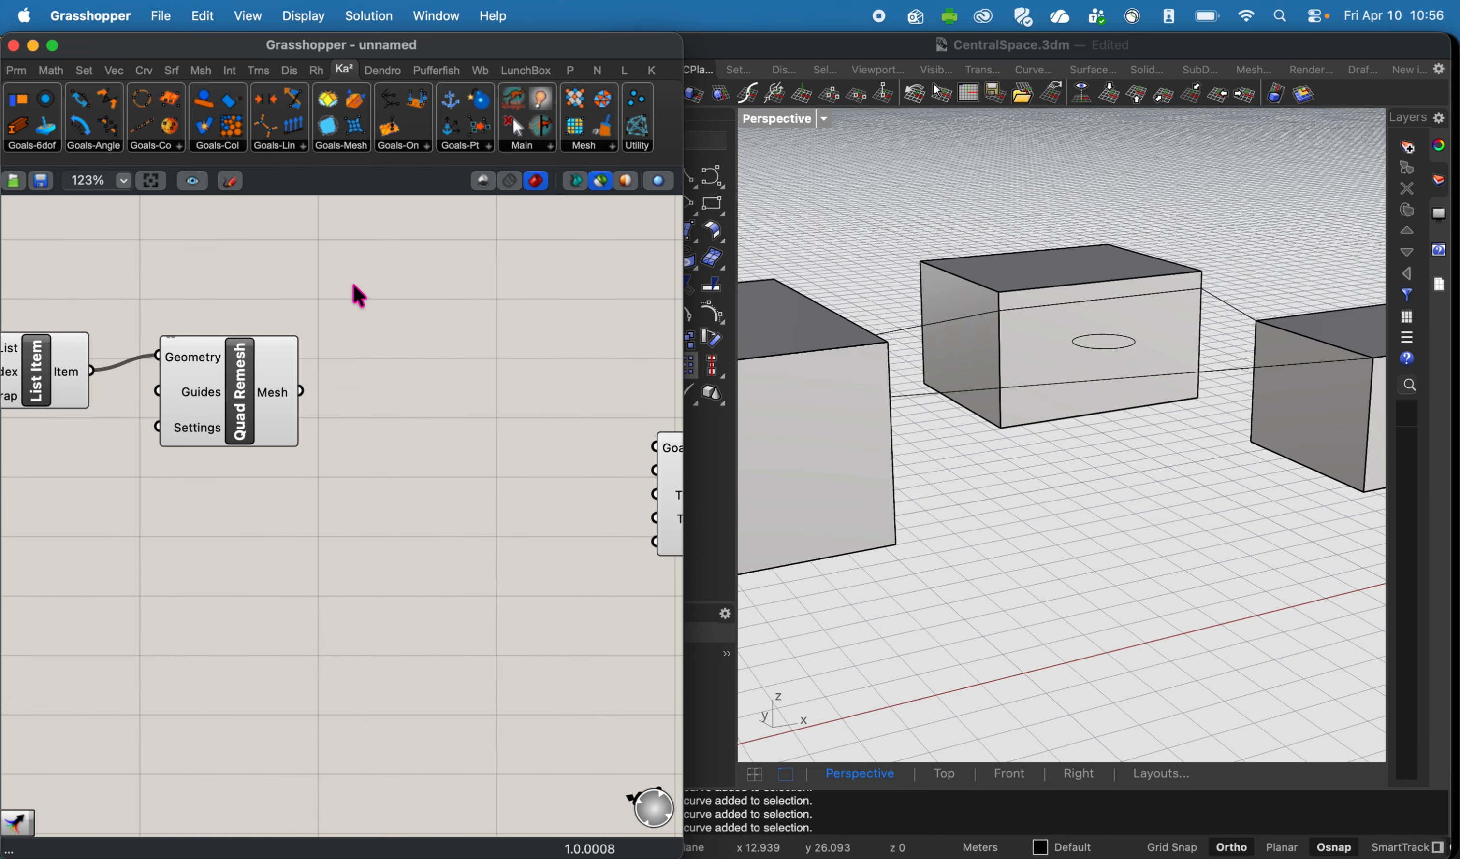
Add a Merge component before the Solver and connect its Result output to the GoalObjects input.
right_drag(645, 482, 498, 388)
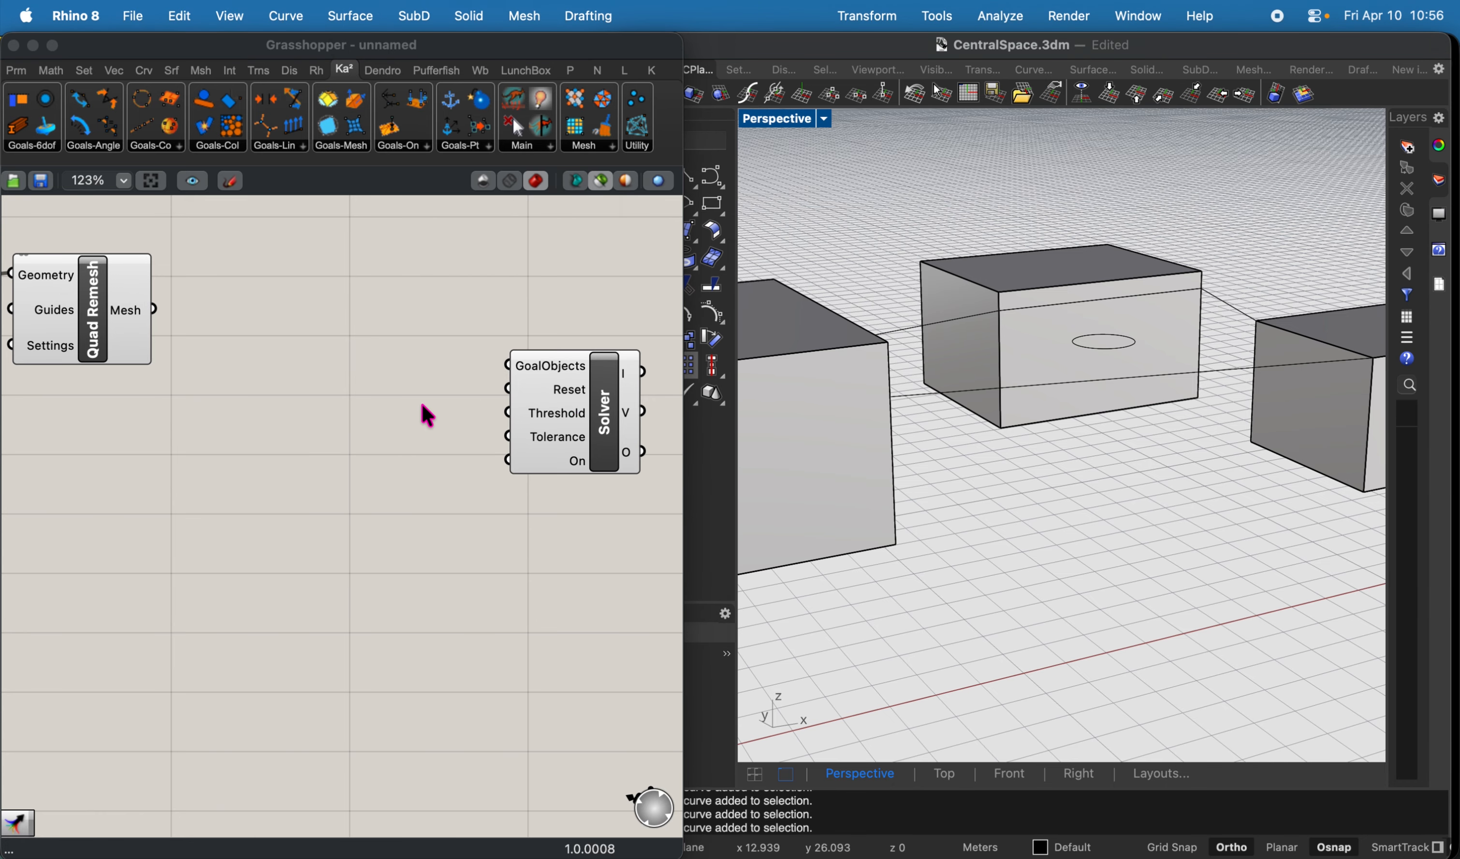
click(382, 418)
click(568, 437)
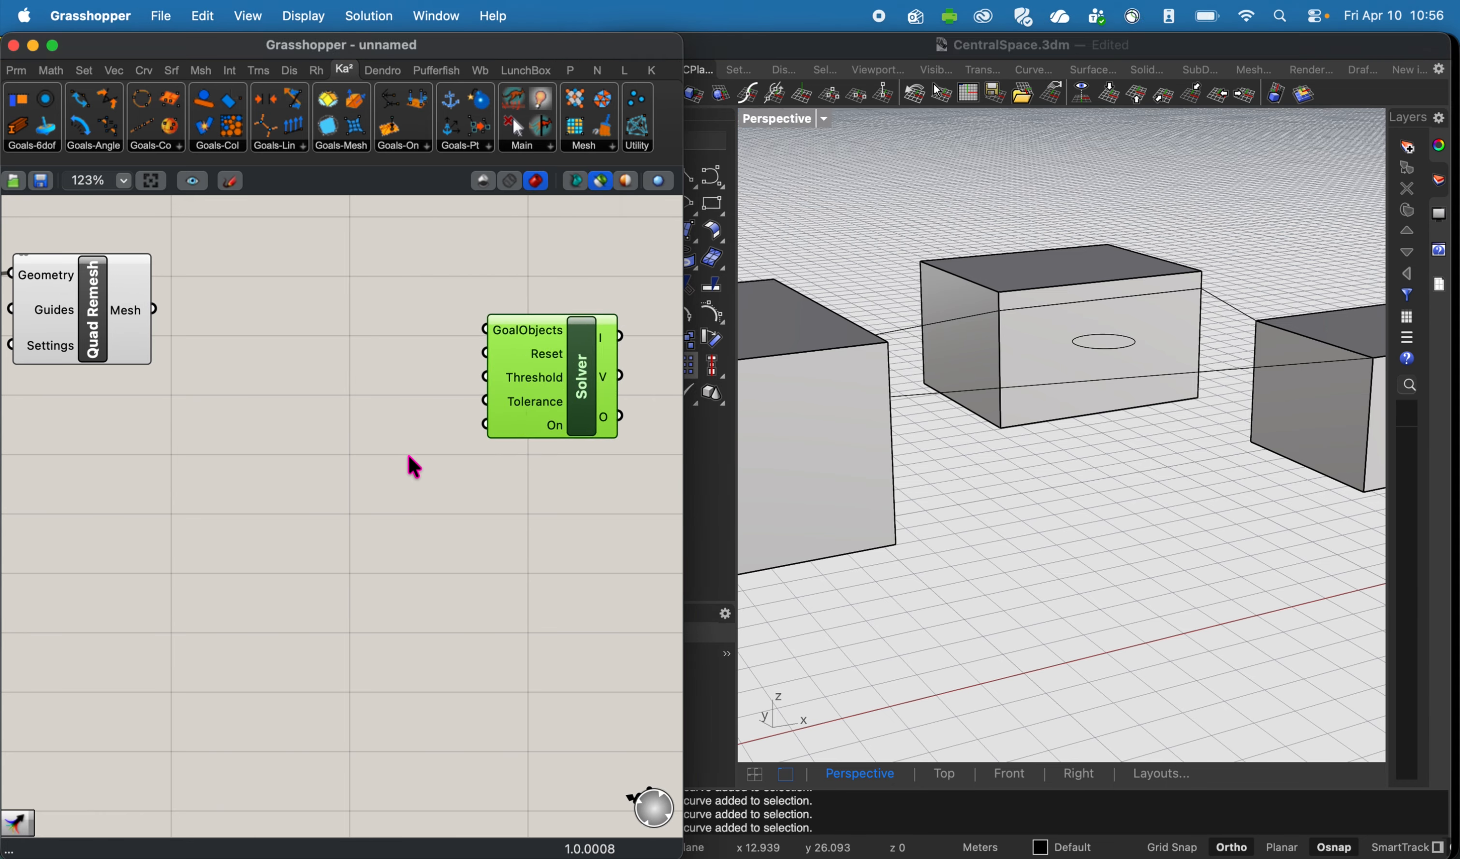
double_click(384, 459)
text(merge)
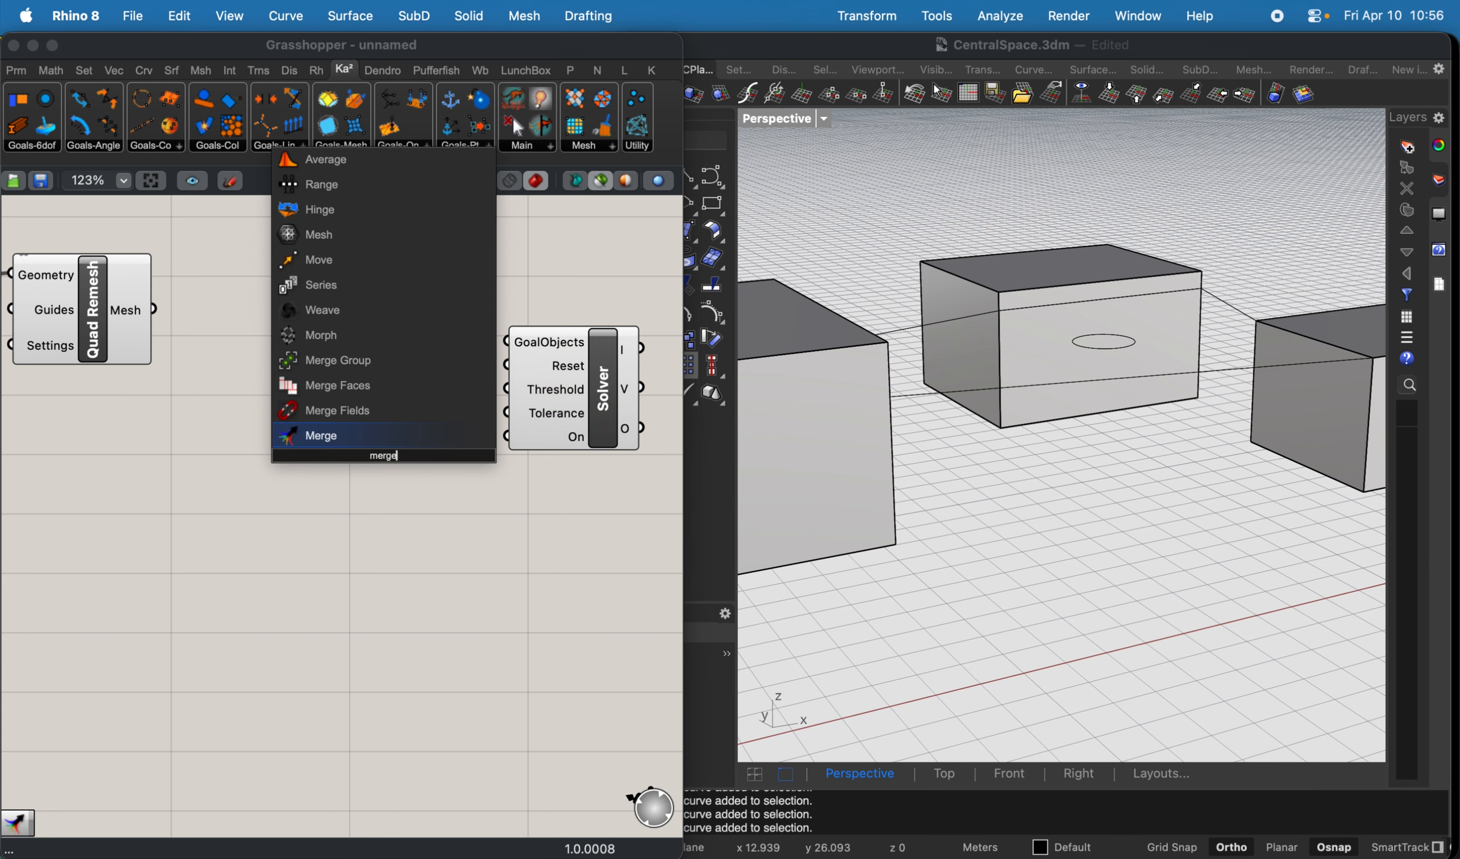
key(Return)
drag(384, 458, 441, 343)
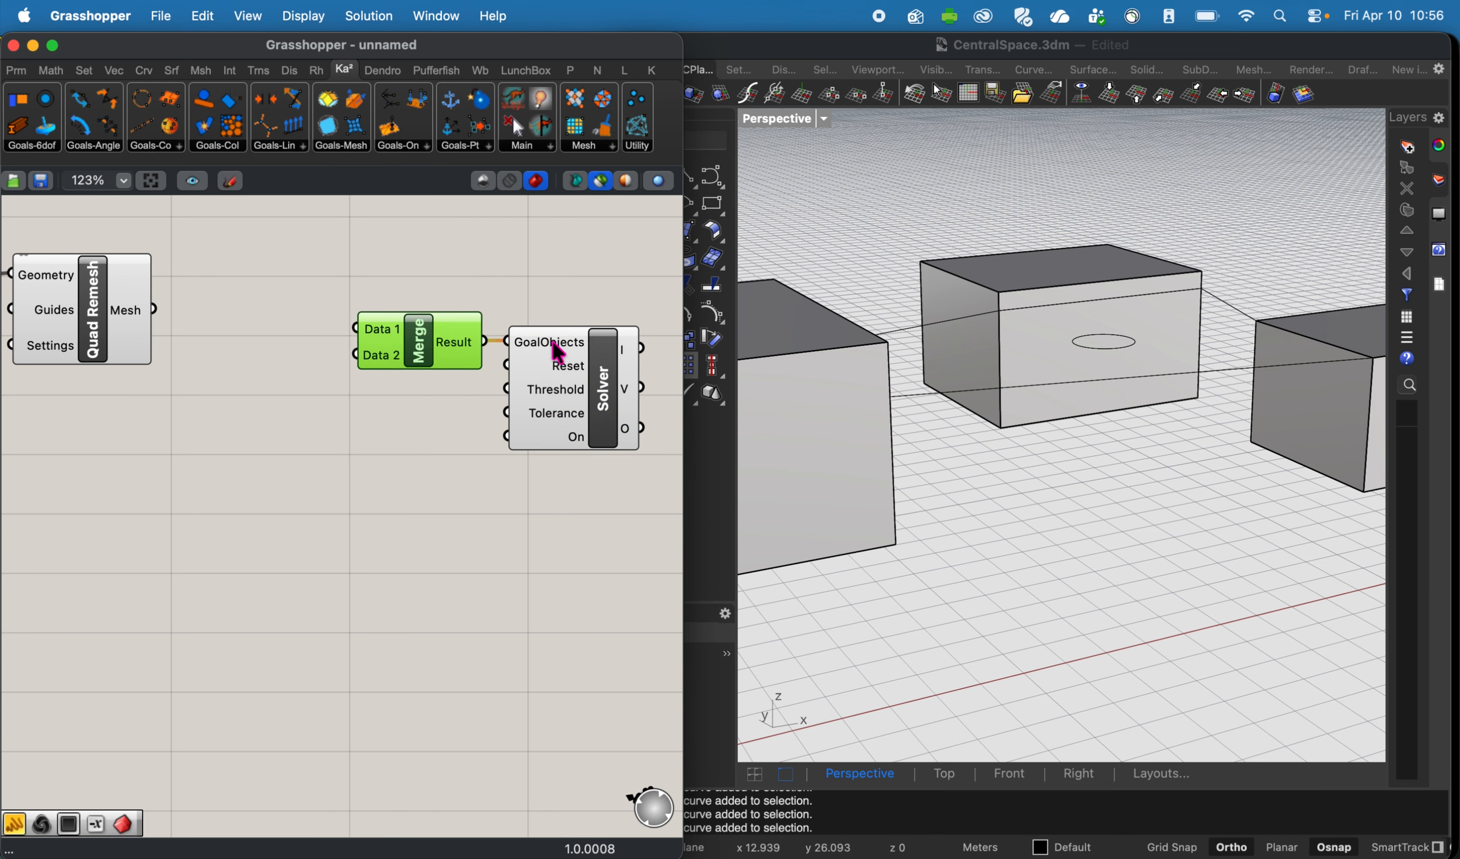
Rearrange the two components so the Solver sits lower and Merge sits above and before it.
drag(559, 352, 564, 412)
click(433, 367)
drag(433, 370, 447, 347)
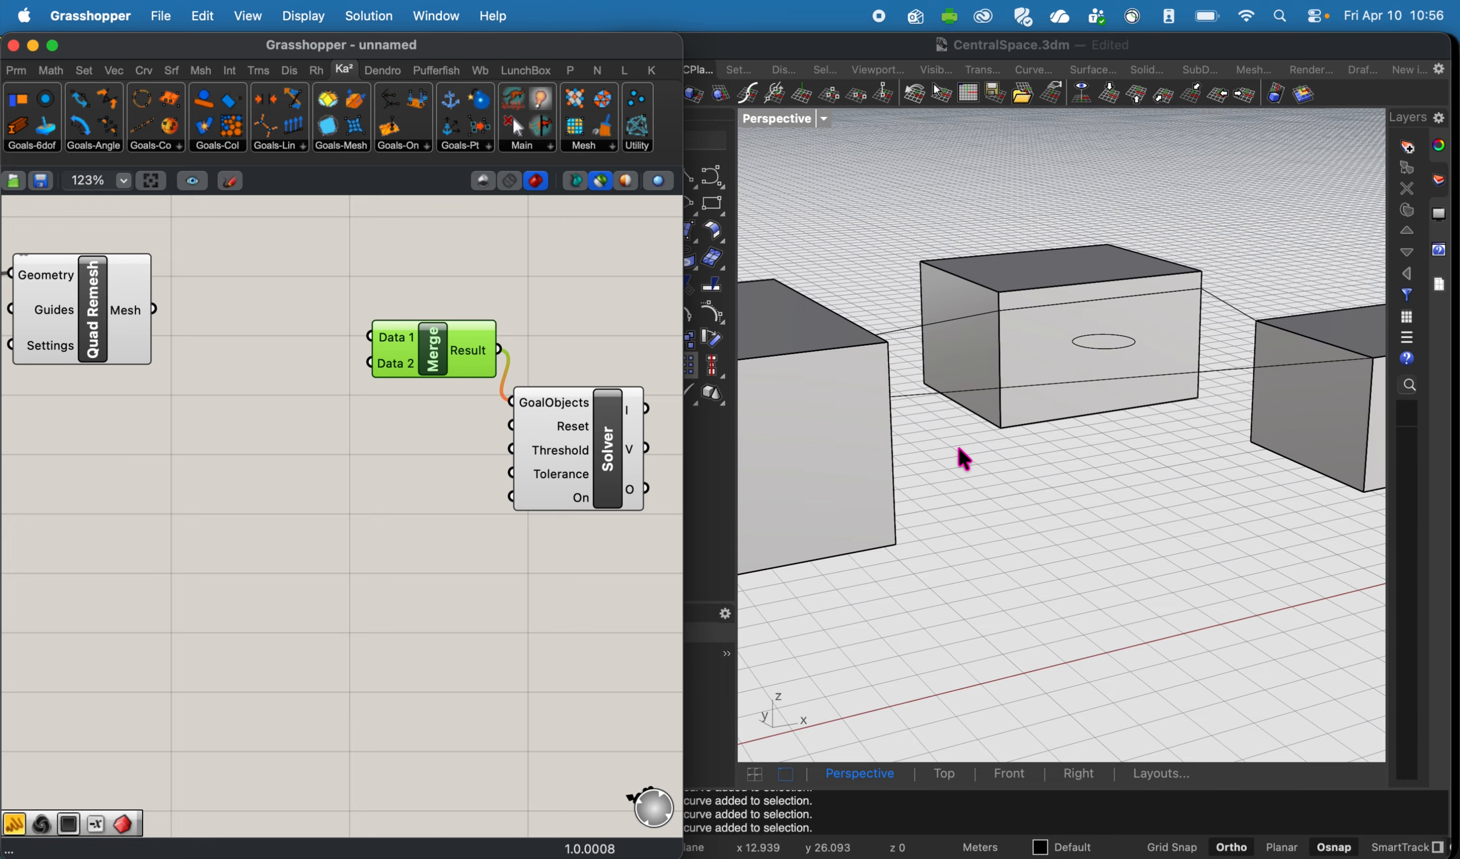
mouse_move(959, 450)
right_down()
mouse_move(883, 427)
mouse_move(971, 457)
right_up()
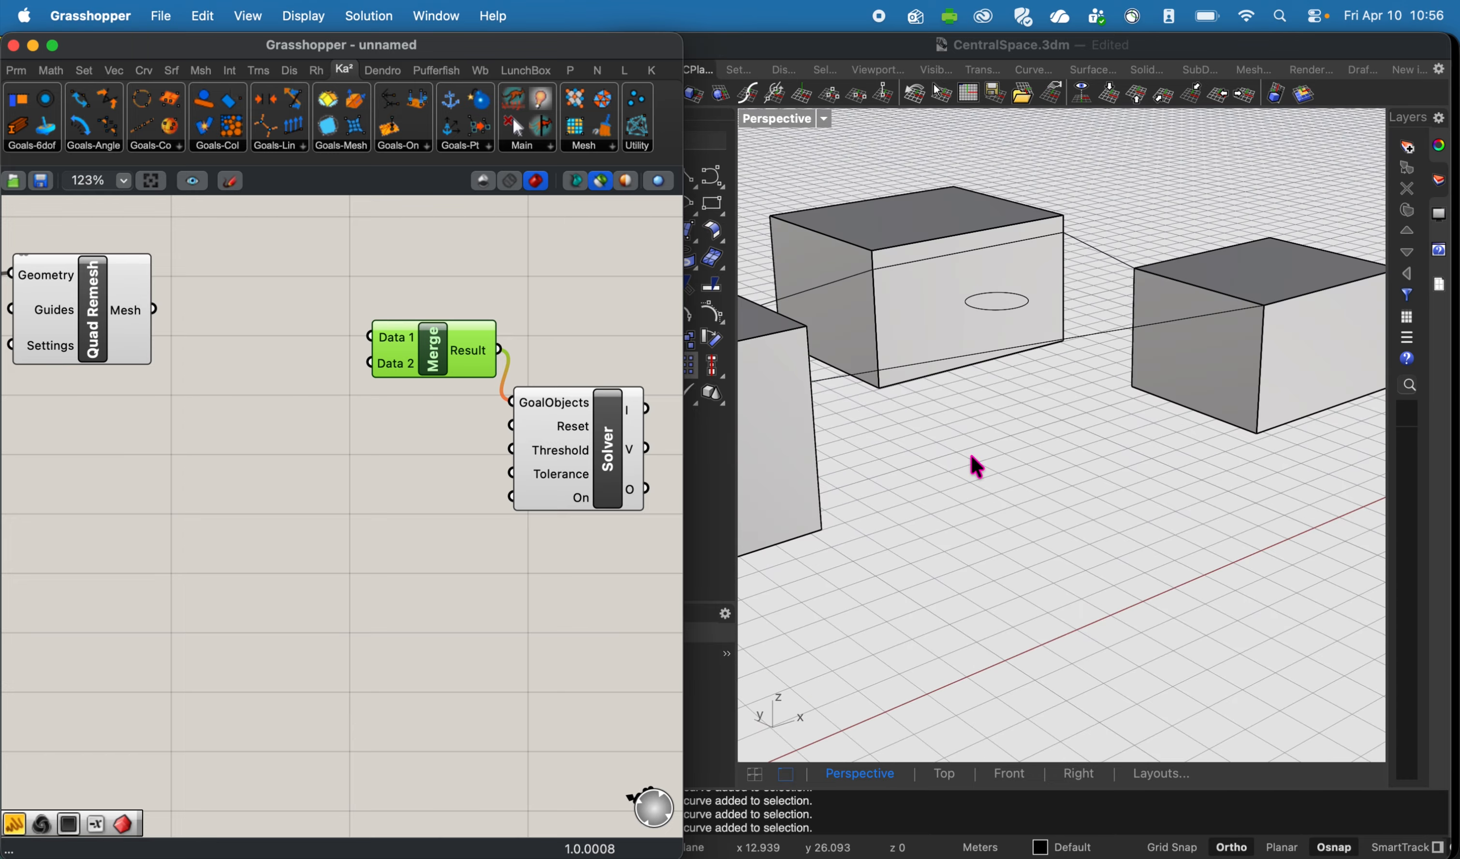
click(431, 361)
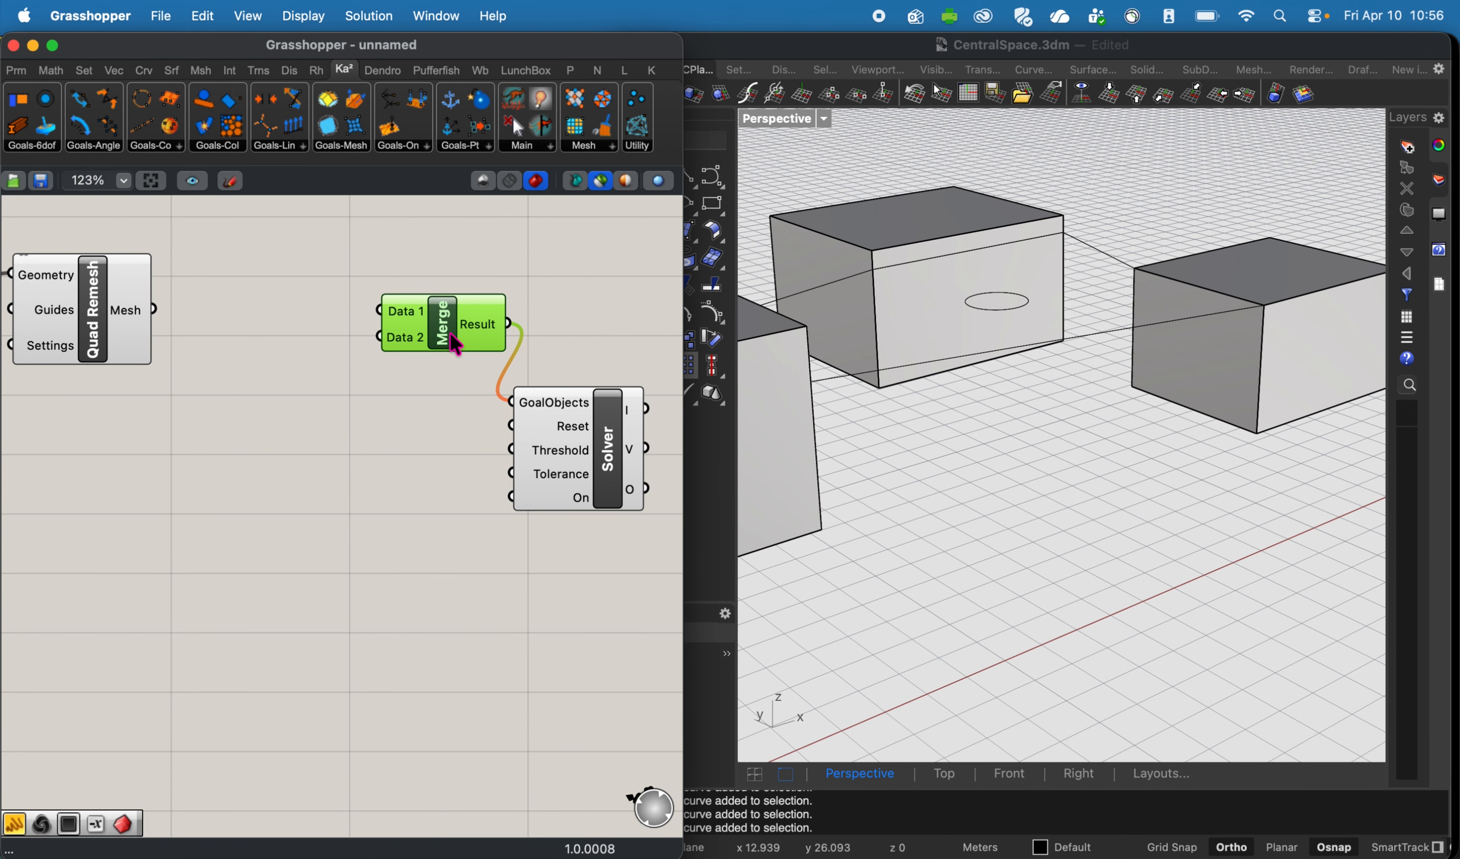
click(439, 472)
Add a Kangaroo Show component and connect it between Quad Remesh's Mesh output and Merge's Data 1 input.
scroll(441, 475, down, 5)
scroll(442, 474, up, 3)
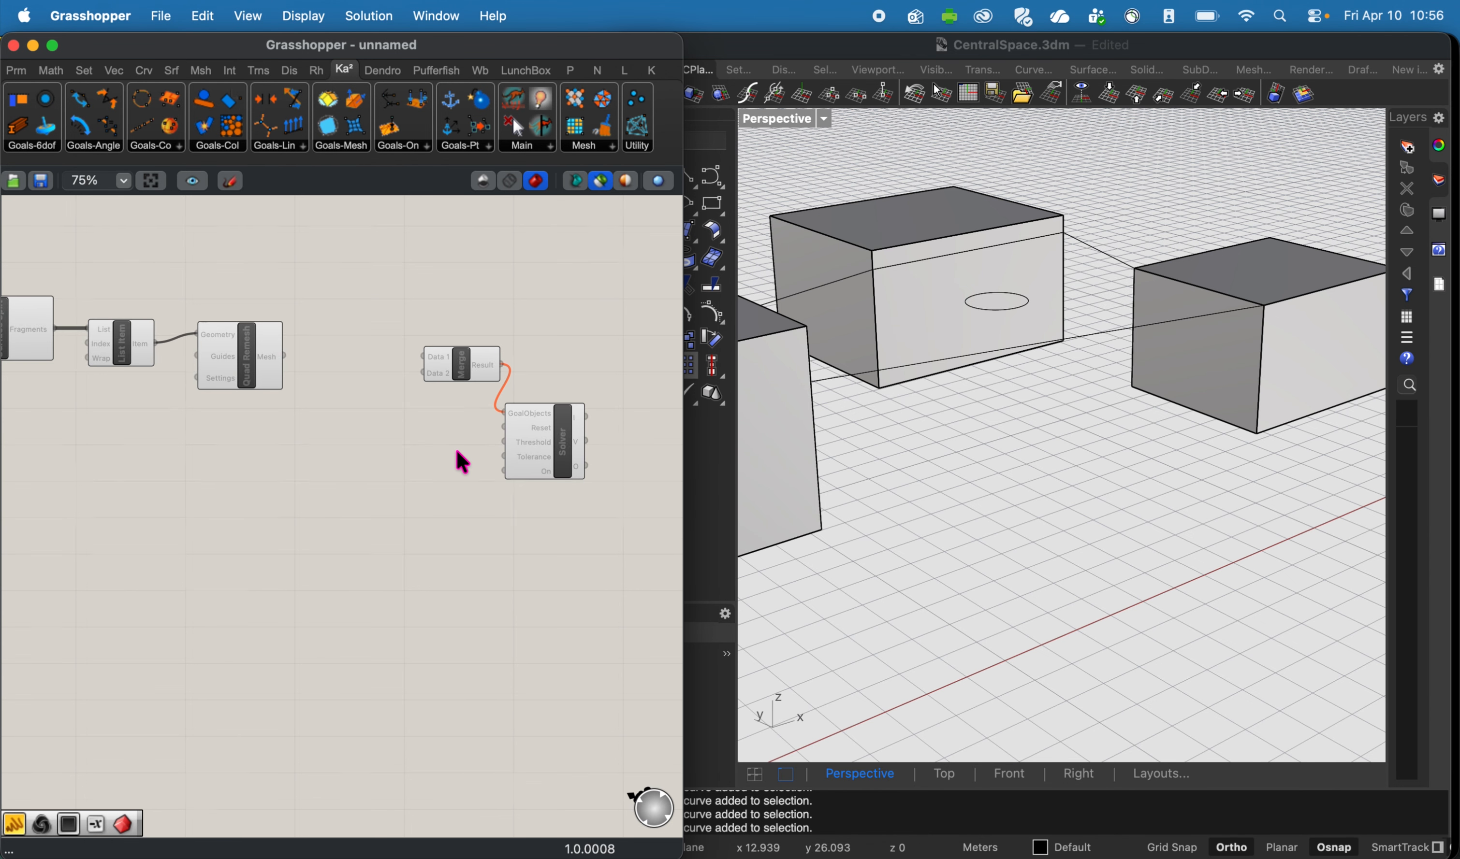
click(256, 366)
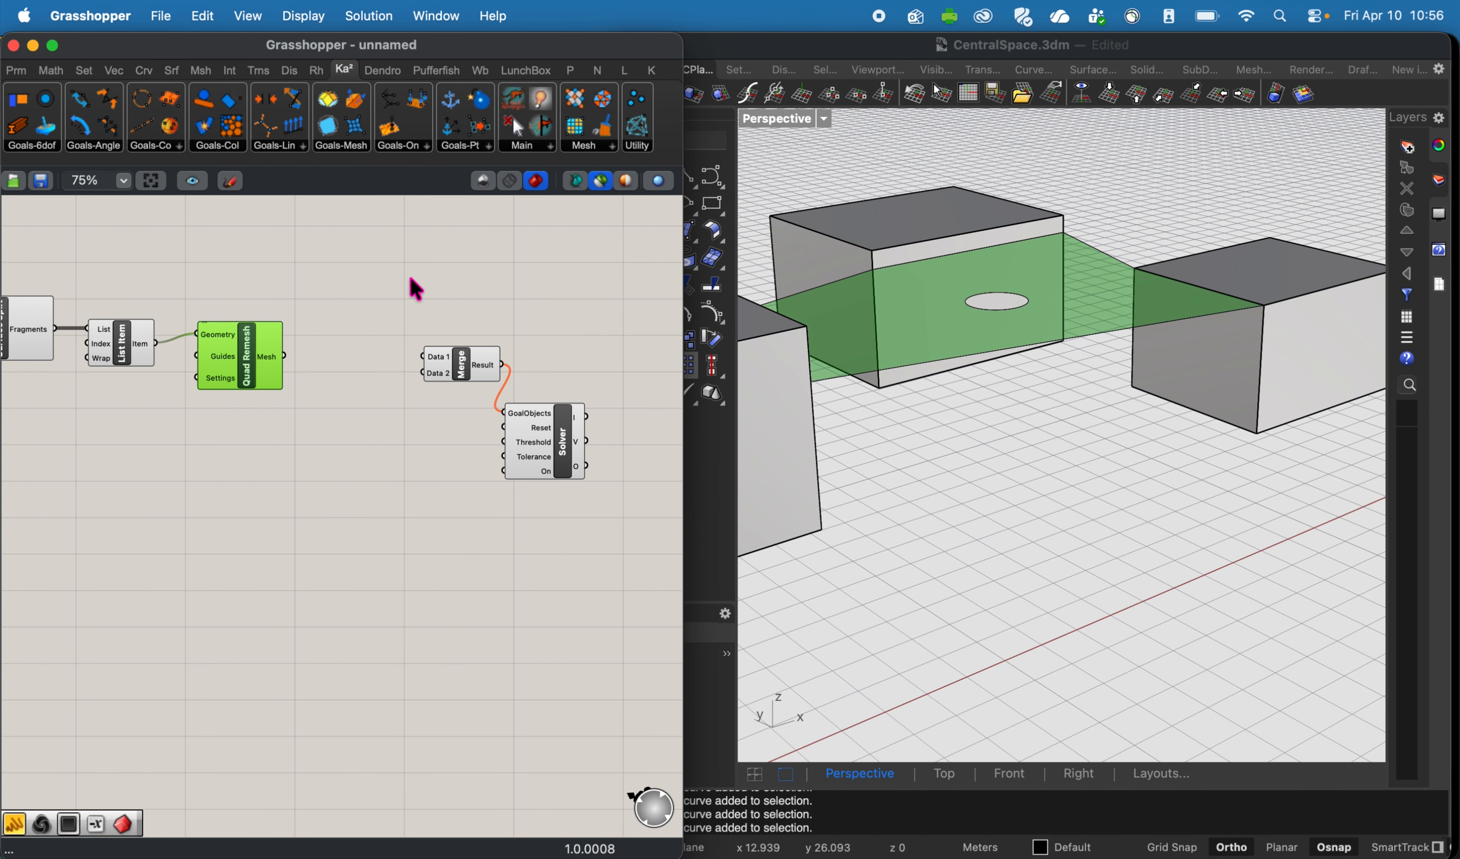
double_click(359, 303)
text(v)
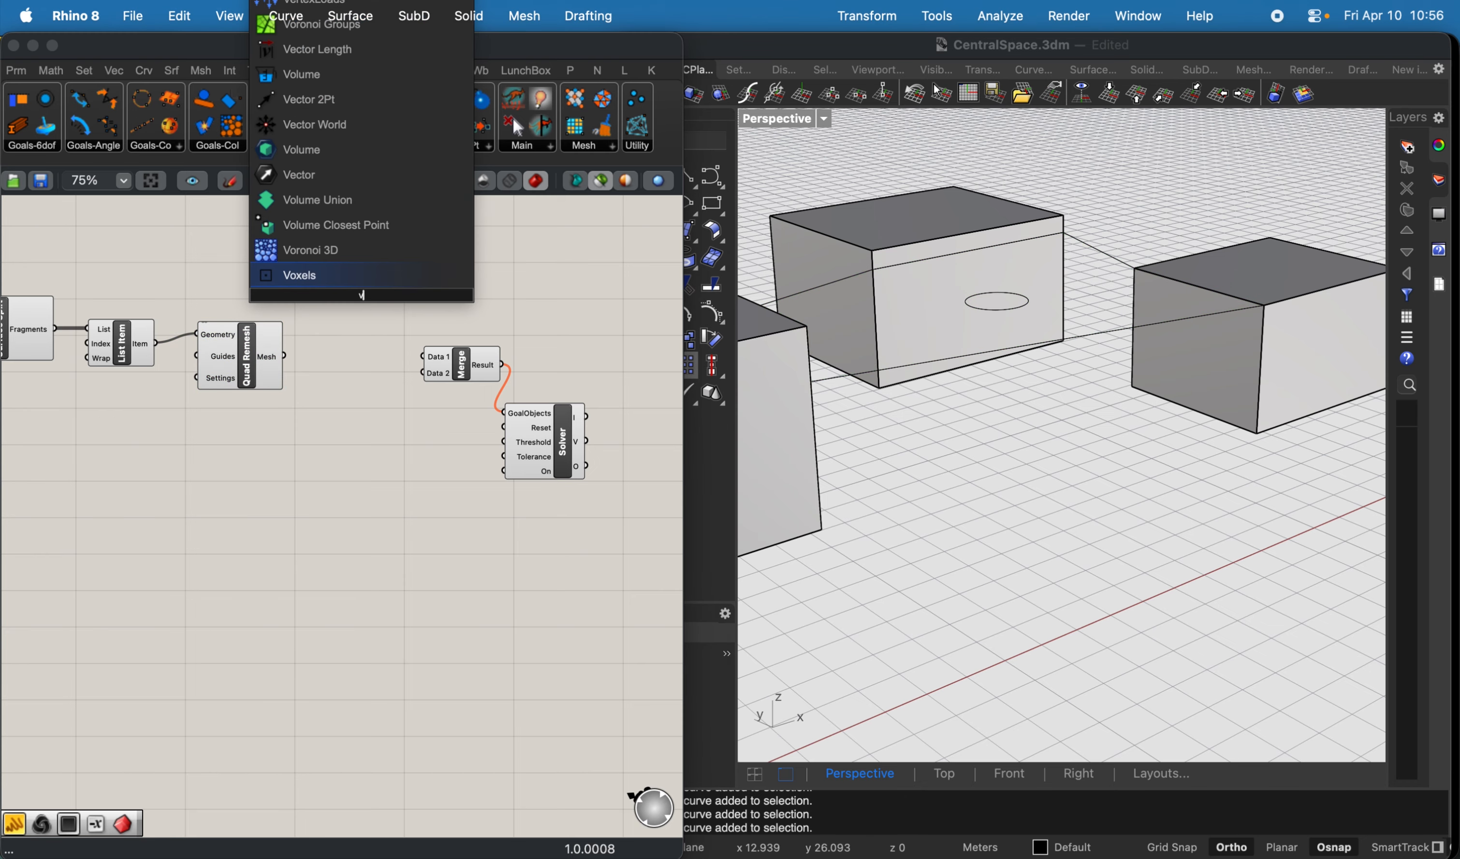
key(BackSpace)
text(show)
key(Return)
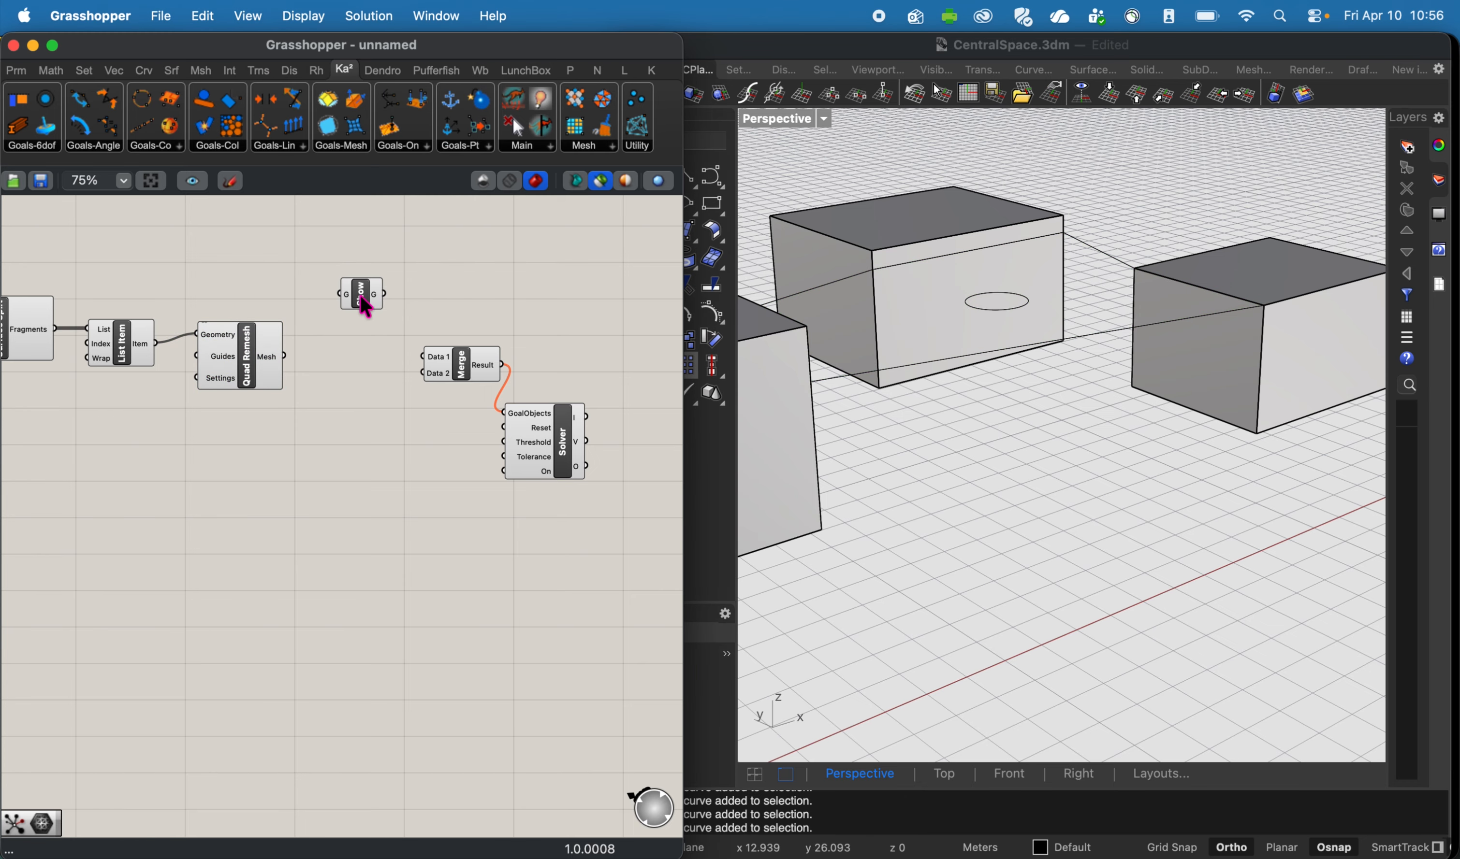
drag(384, 293, 423, 357)
Shift the Solver slightly down, add a Button component beside it and connect it to the Reset input.
drag(548, 447, 549, 461)
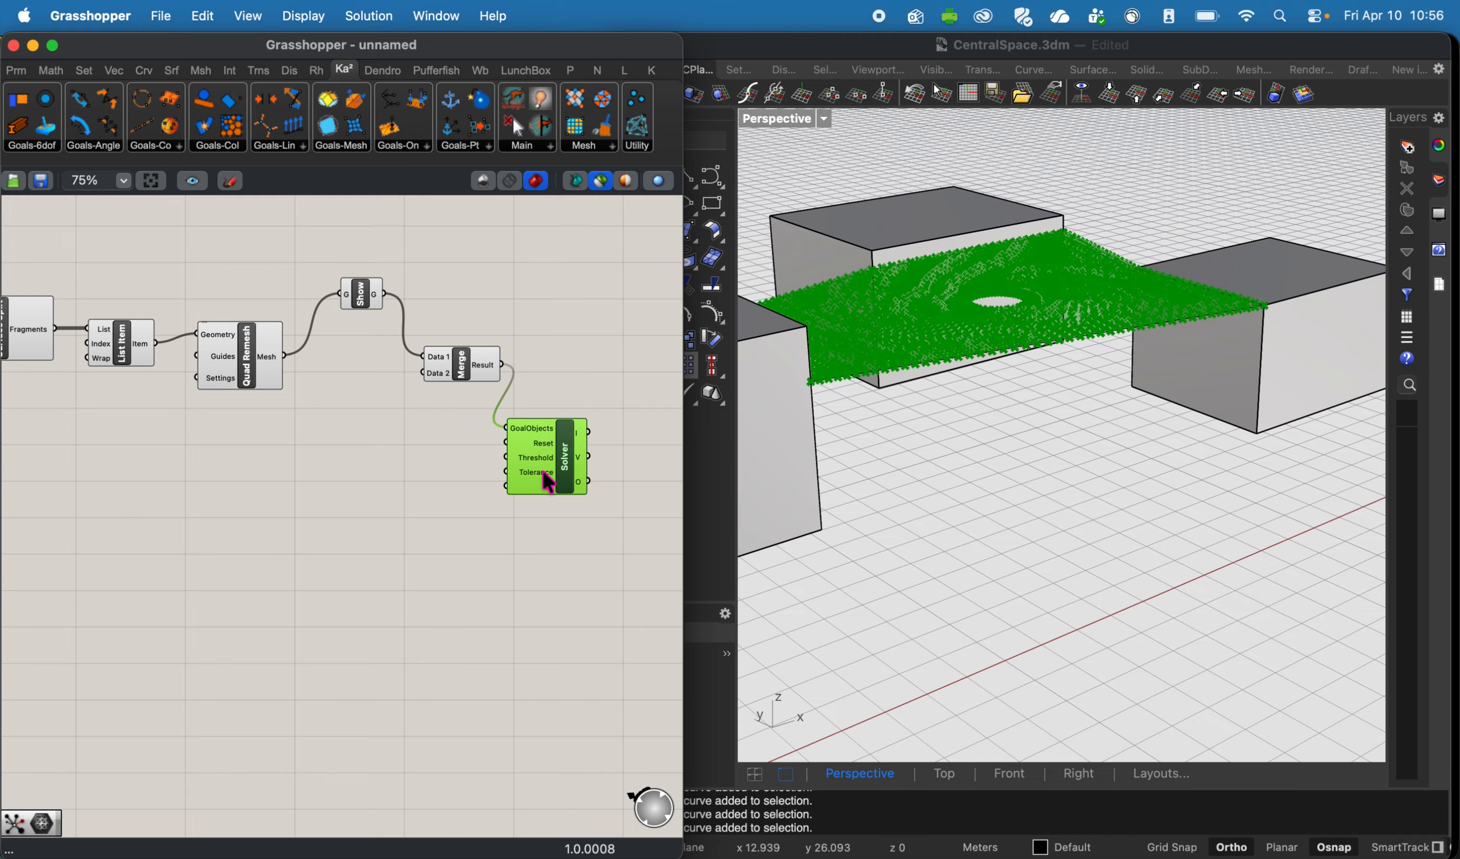
double_click(452, 550)
text(button)
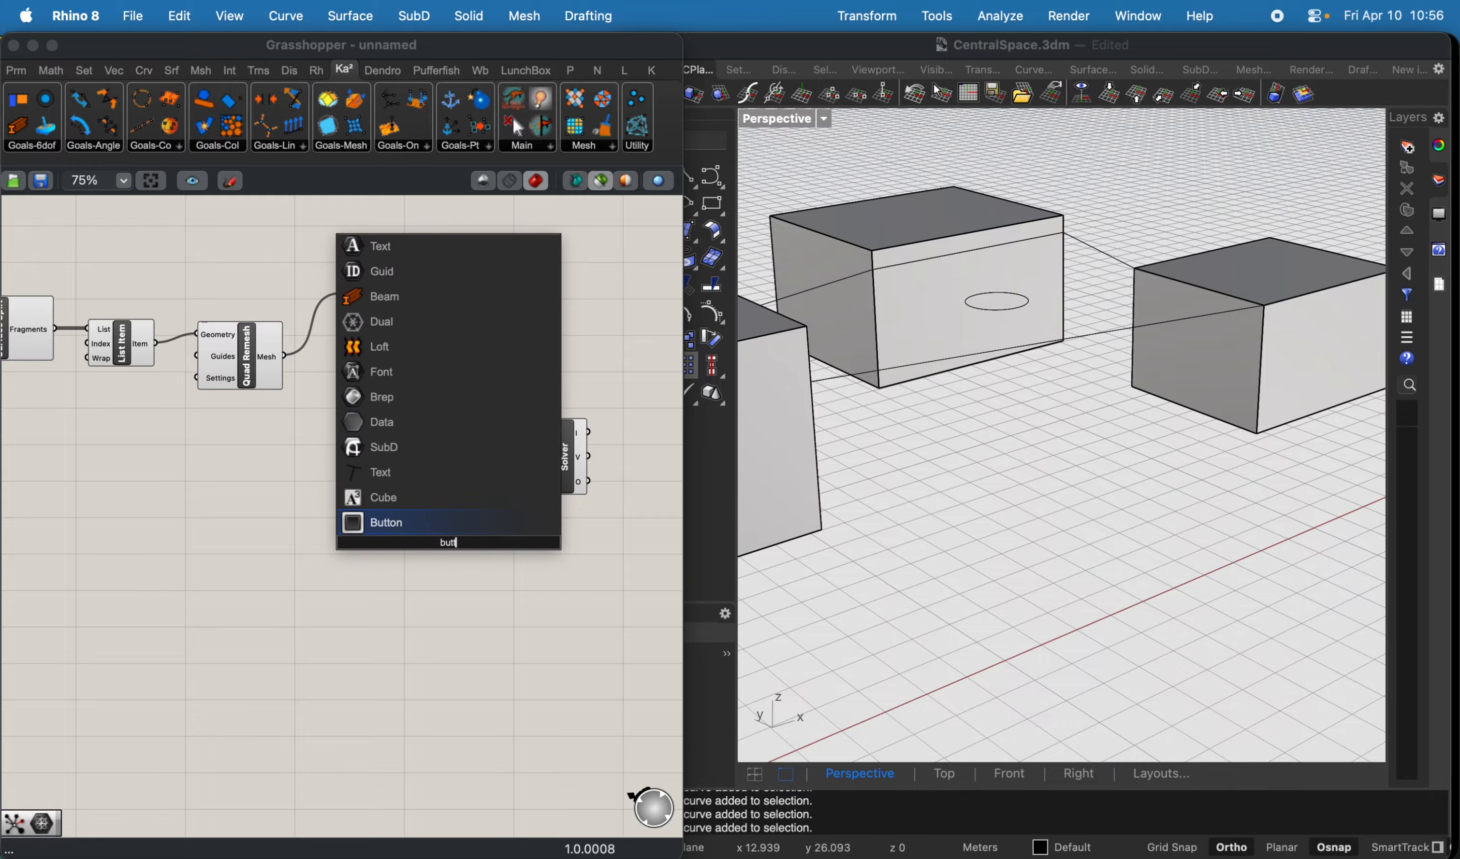
key(Return)
drag(447, 547, 456, 457)
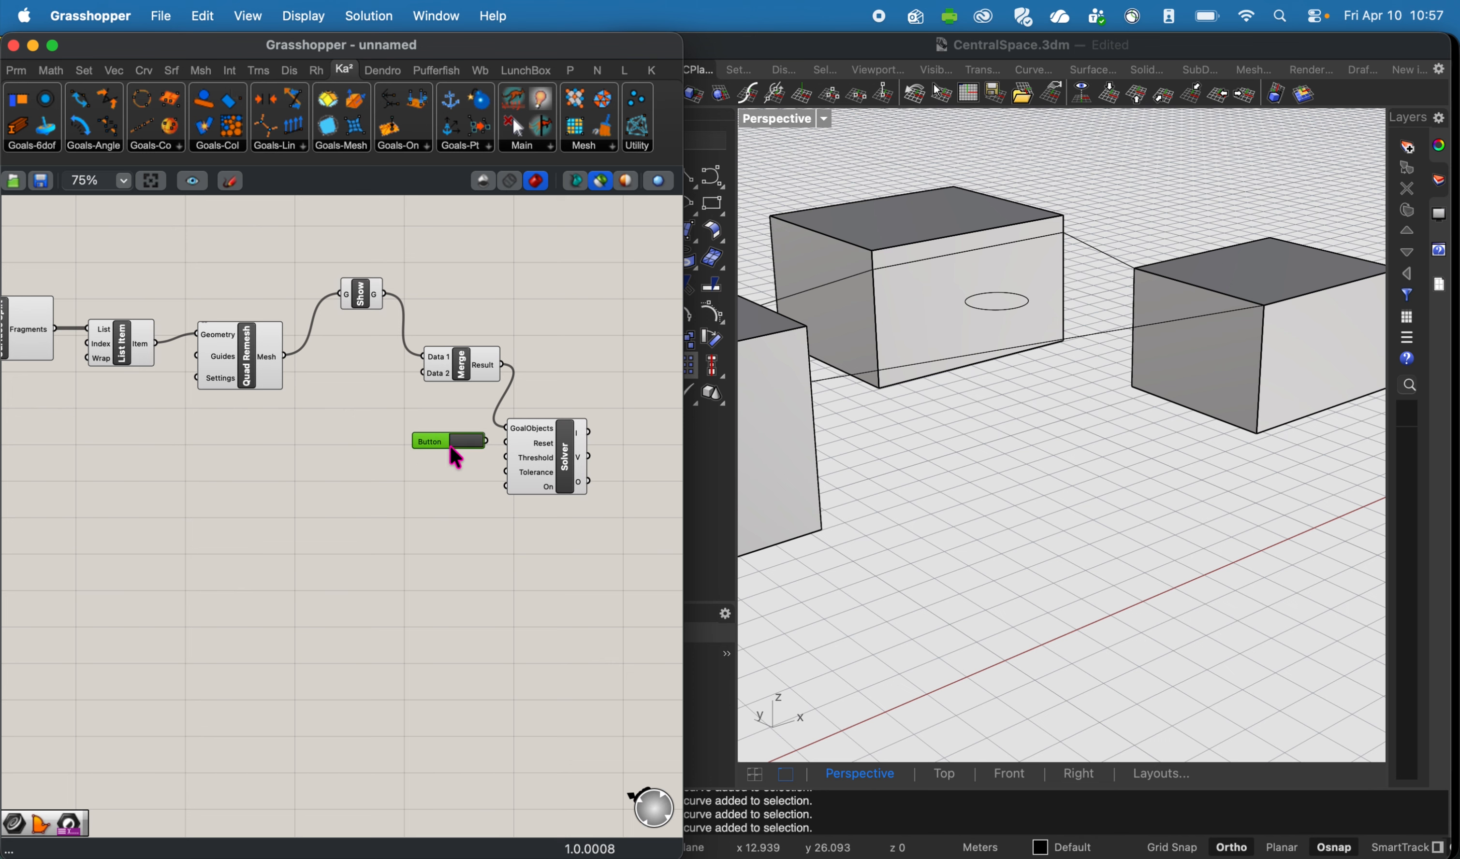
click(532, 461)
Add a Boolean Toggle, connect it to the Solver's On input and shift the Solver slightly away.
double_click(407, 515)
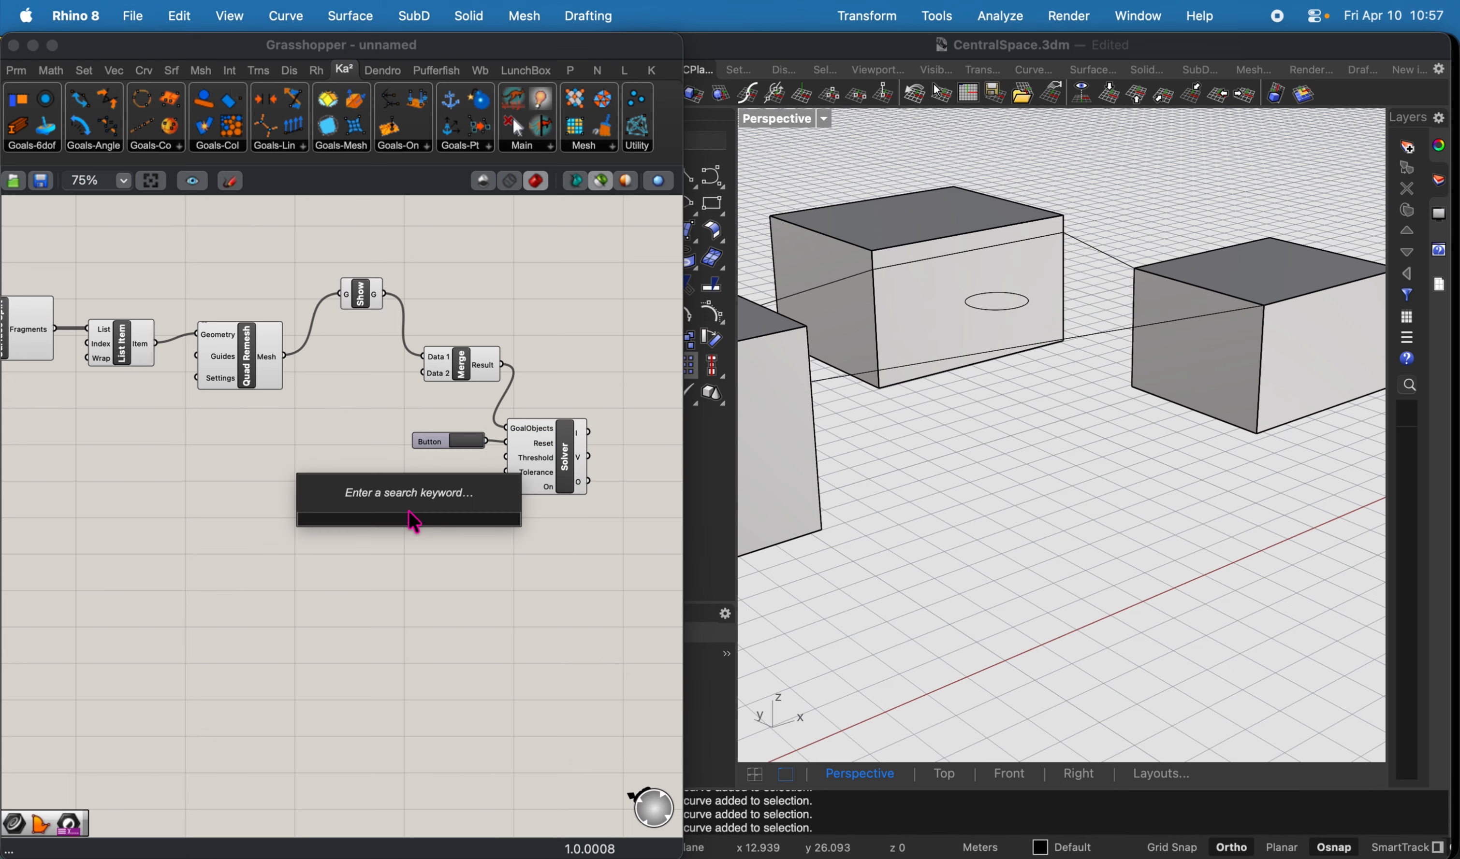
text(boo)
click(369, 449)
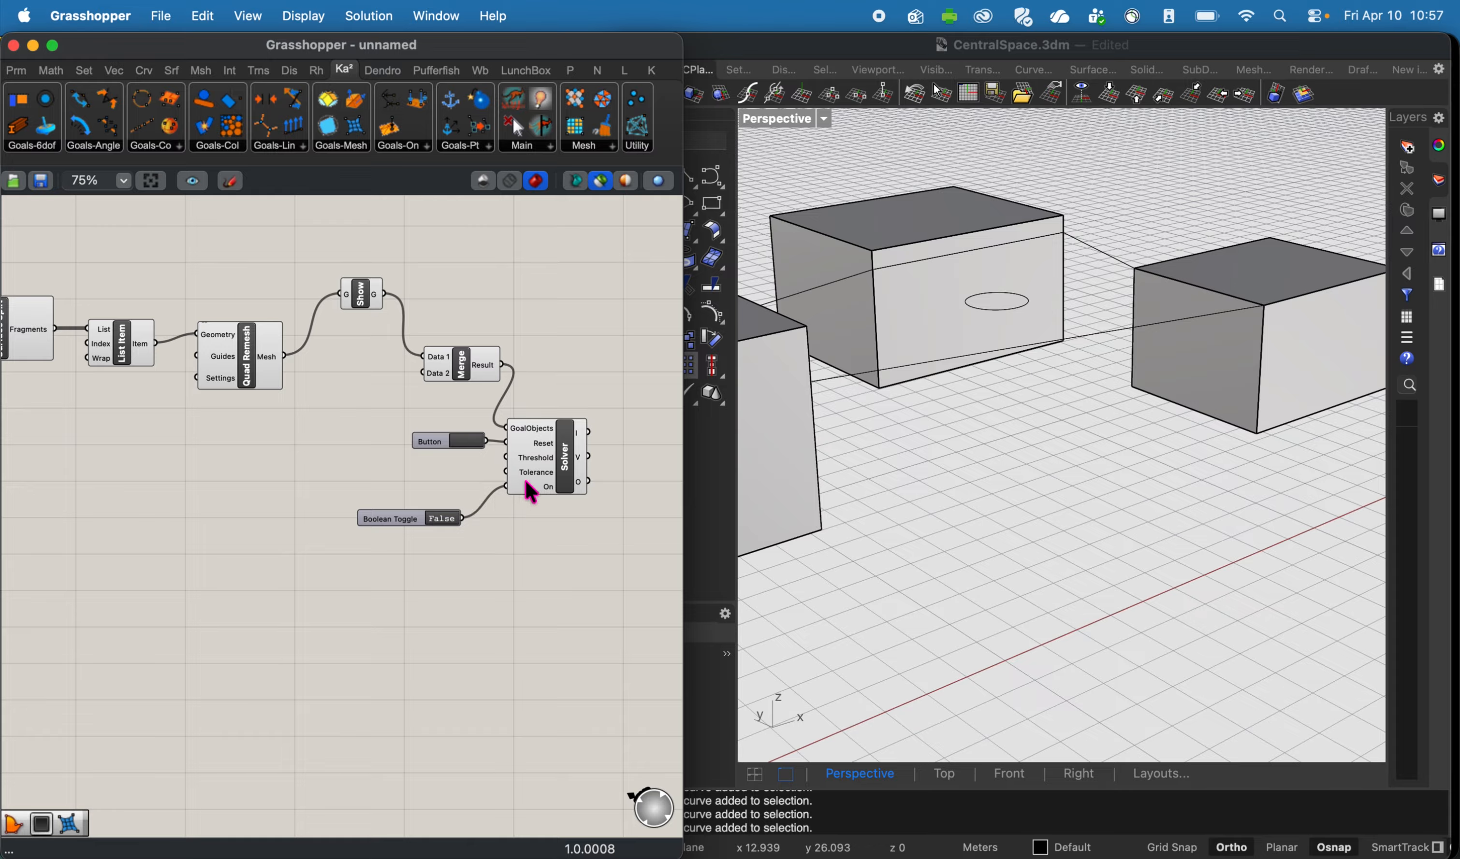
drag(524, 476, 580, 476)
Move the Merge, Button, Boolean Toggle and Solver group away from the mesh components and place Show right beside Quad Remesh.
scroll(362, 420, down, 3)
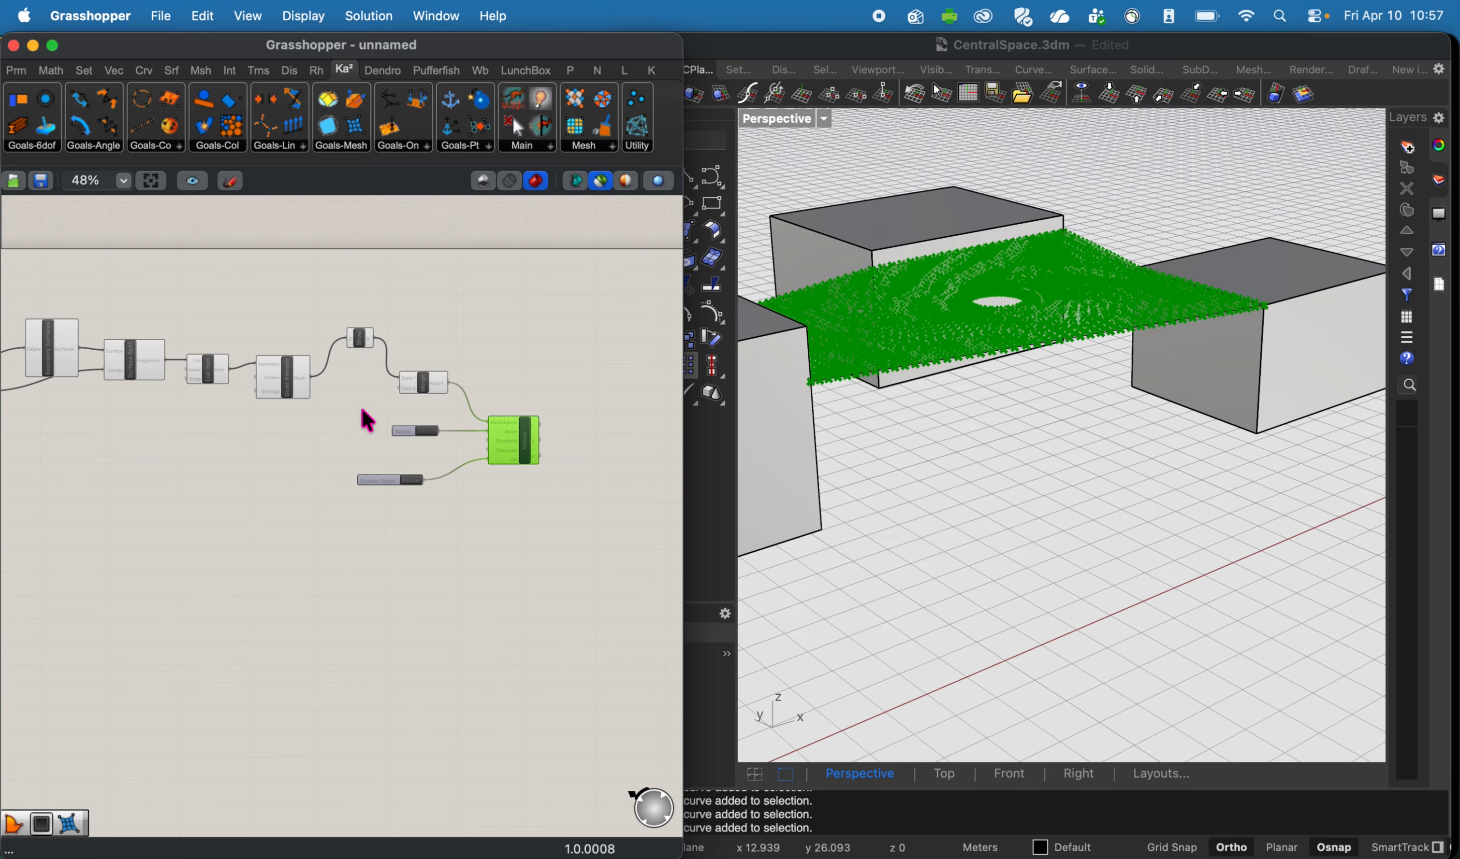
drag(593, 367, 390, 546)
click(430, 390)
drag(427, 384, 527, 431)
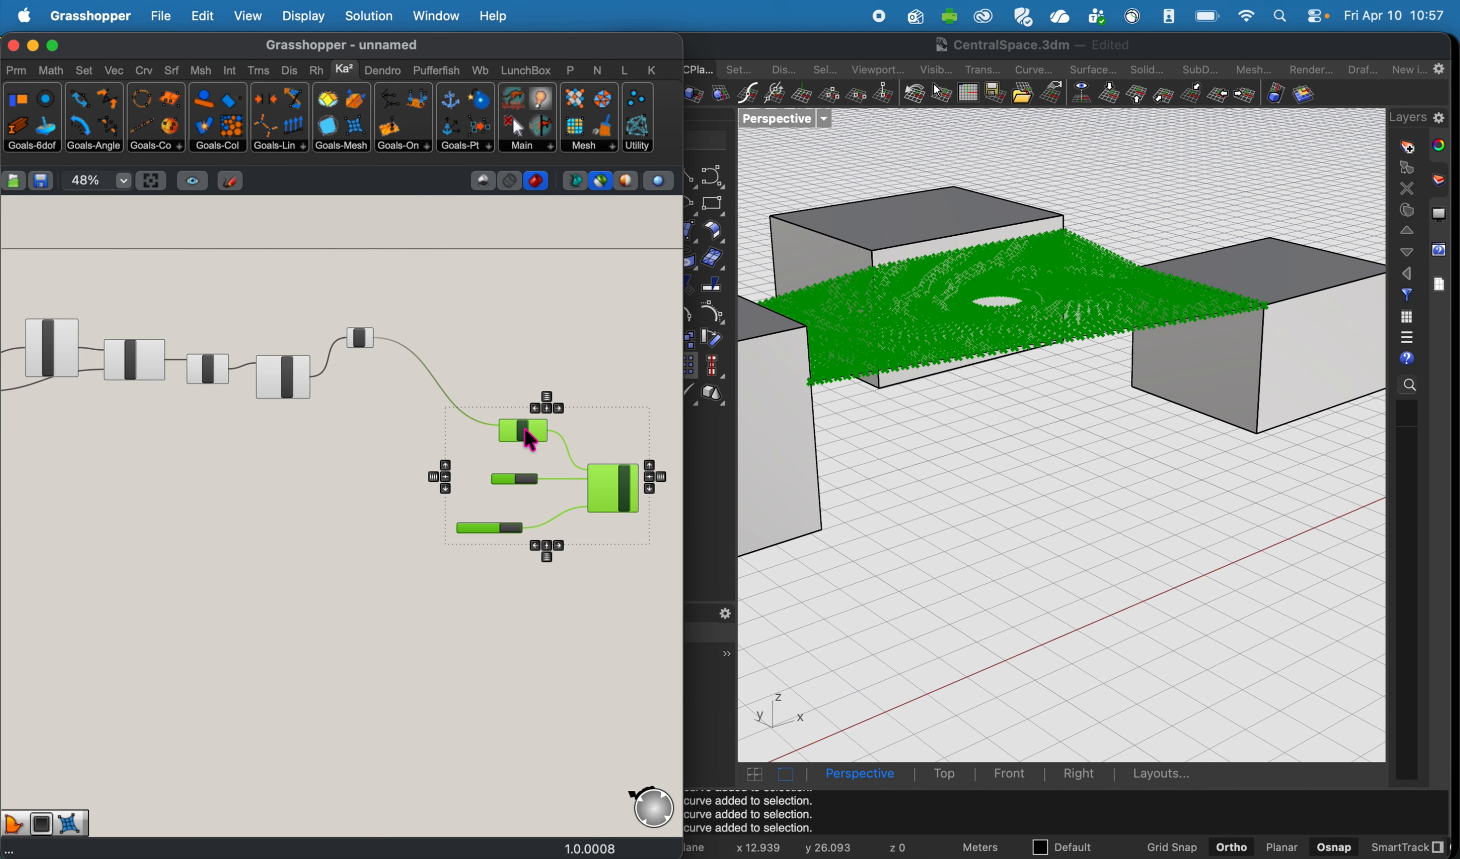
click(523, 341)
drag(350, 345, 332, 376)
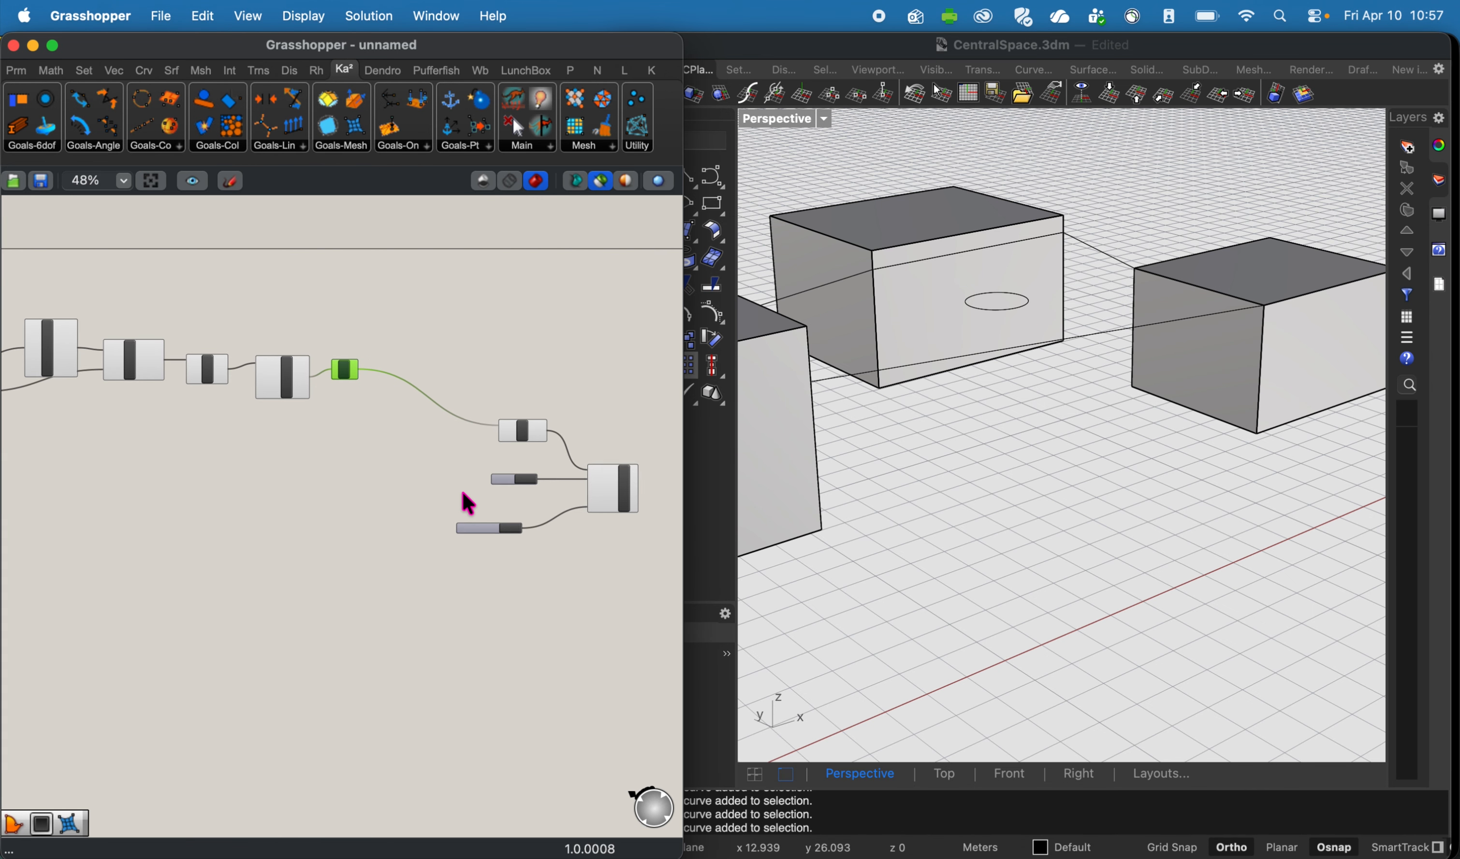
Move the Quad Remesh component closer to List Item.
scroll(460, 491, up, 5)
right_drag(555, 507, 446, 504)
scroll(446, 504, down, 4)
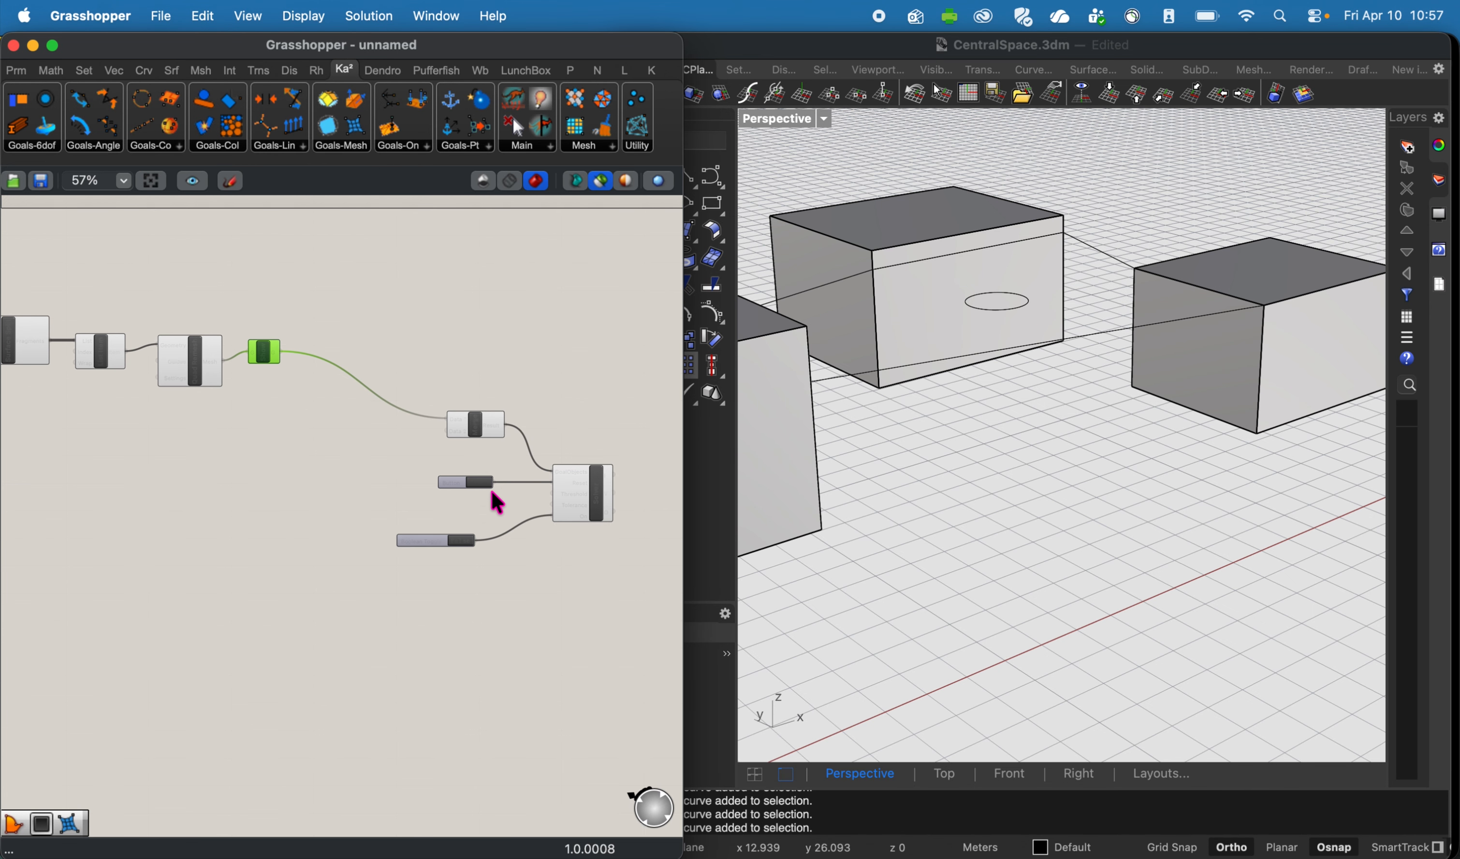
right_drag(184, 404, 346, 407)
scroll(257, 385, up, 2)
right_drag(257, 385, 417, 384)
right_drag(311, 395, 361, 396)
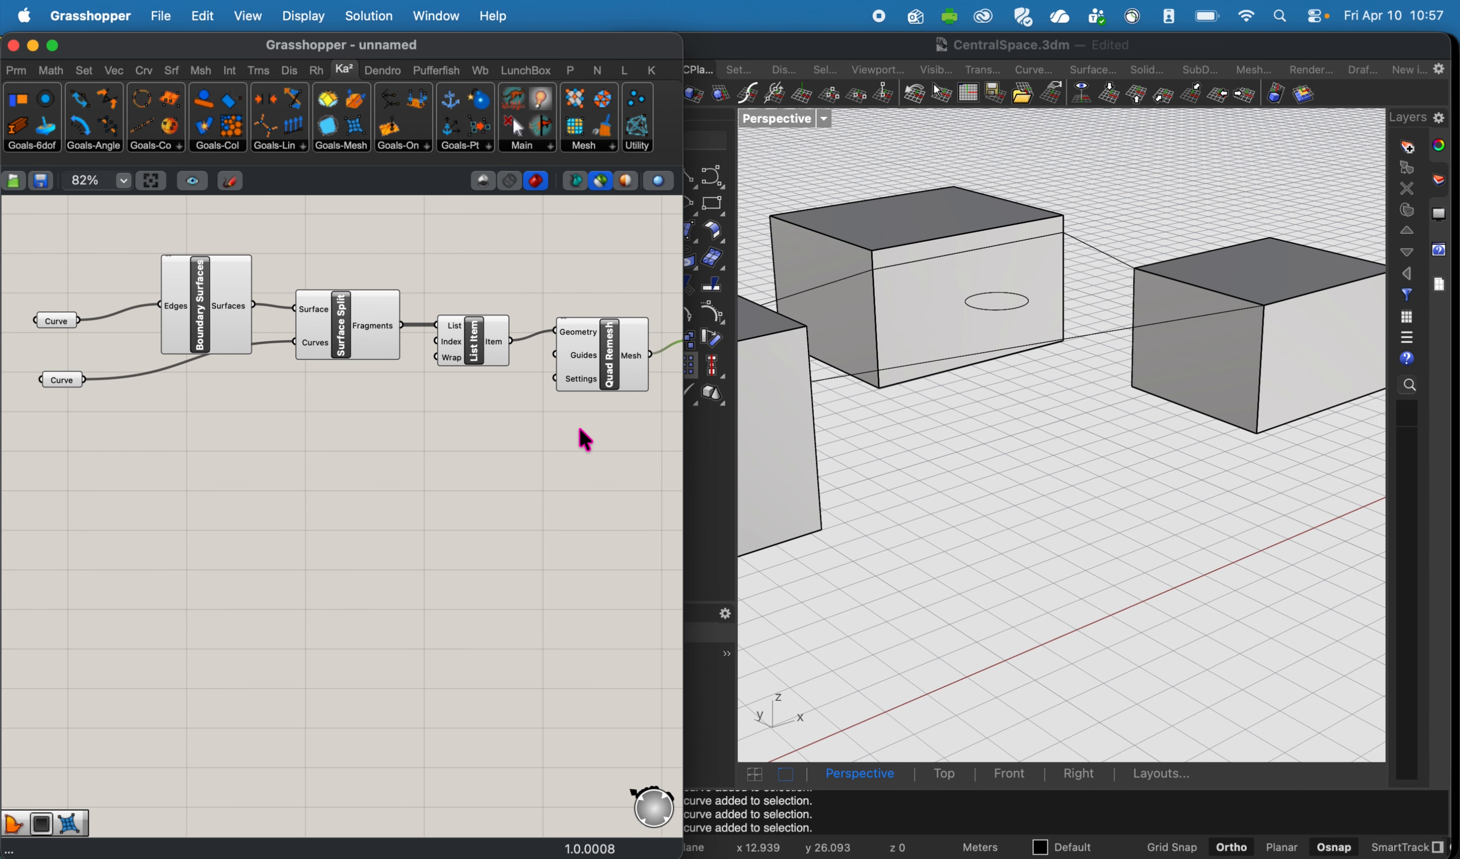
right_drag(584, 440, 481, 432)
click(509, 369)
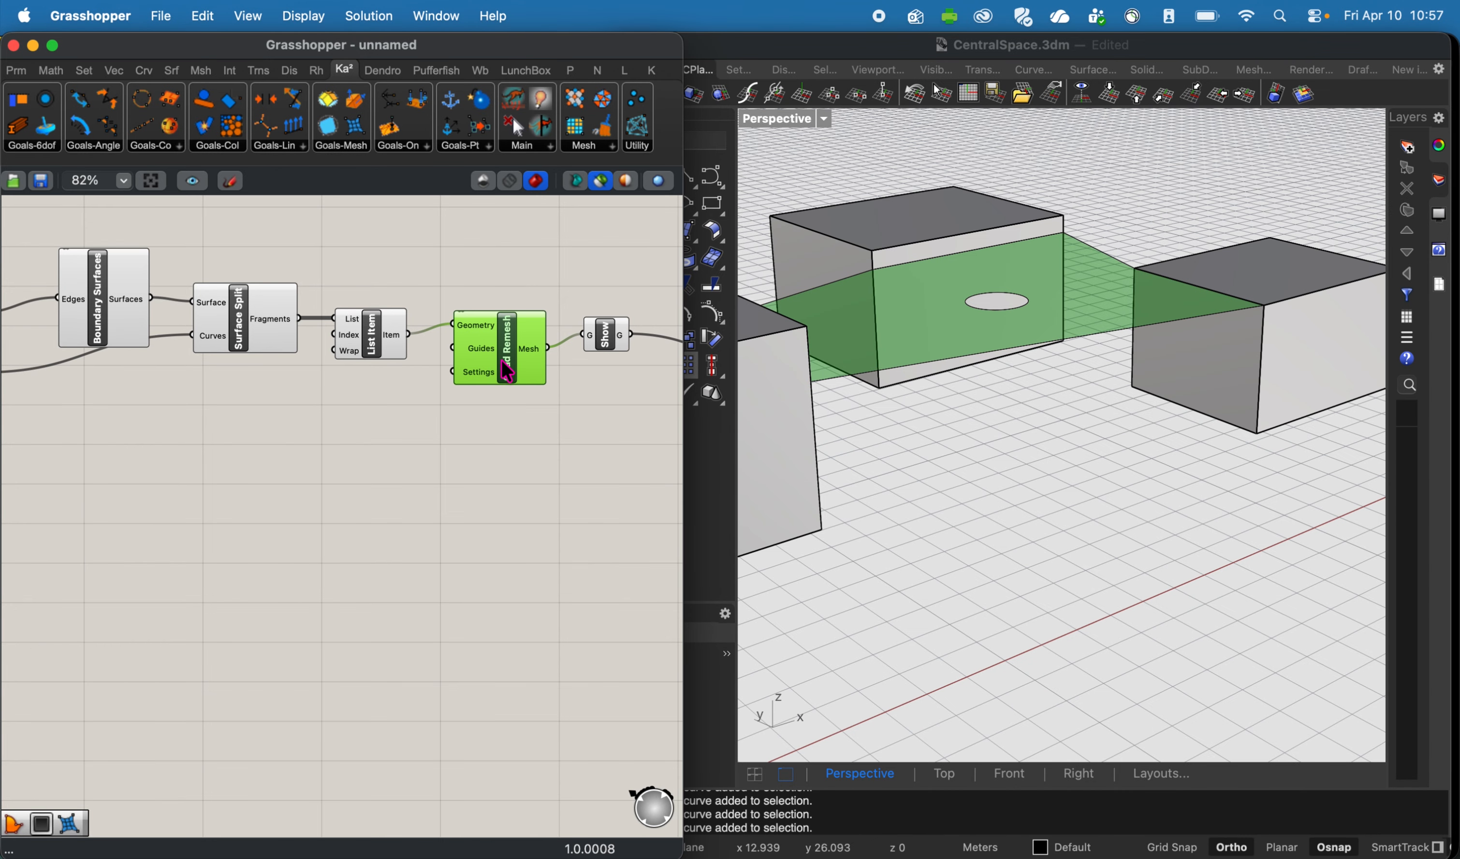
drag(506, 371, 486, 373)
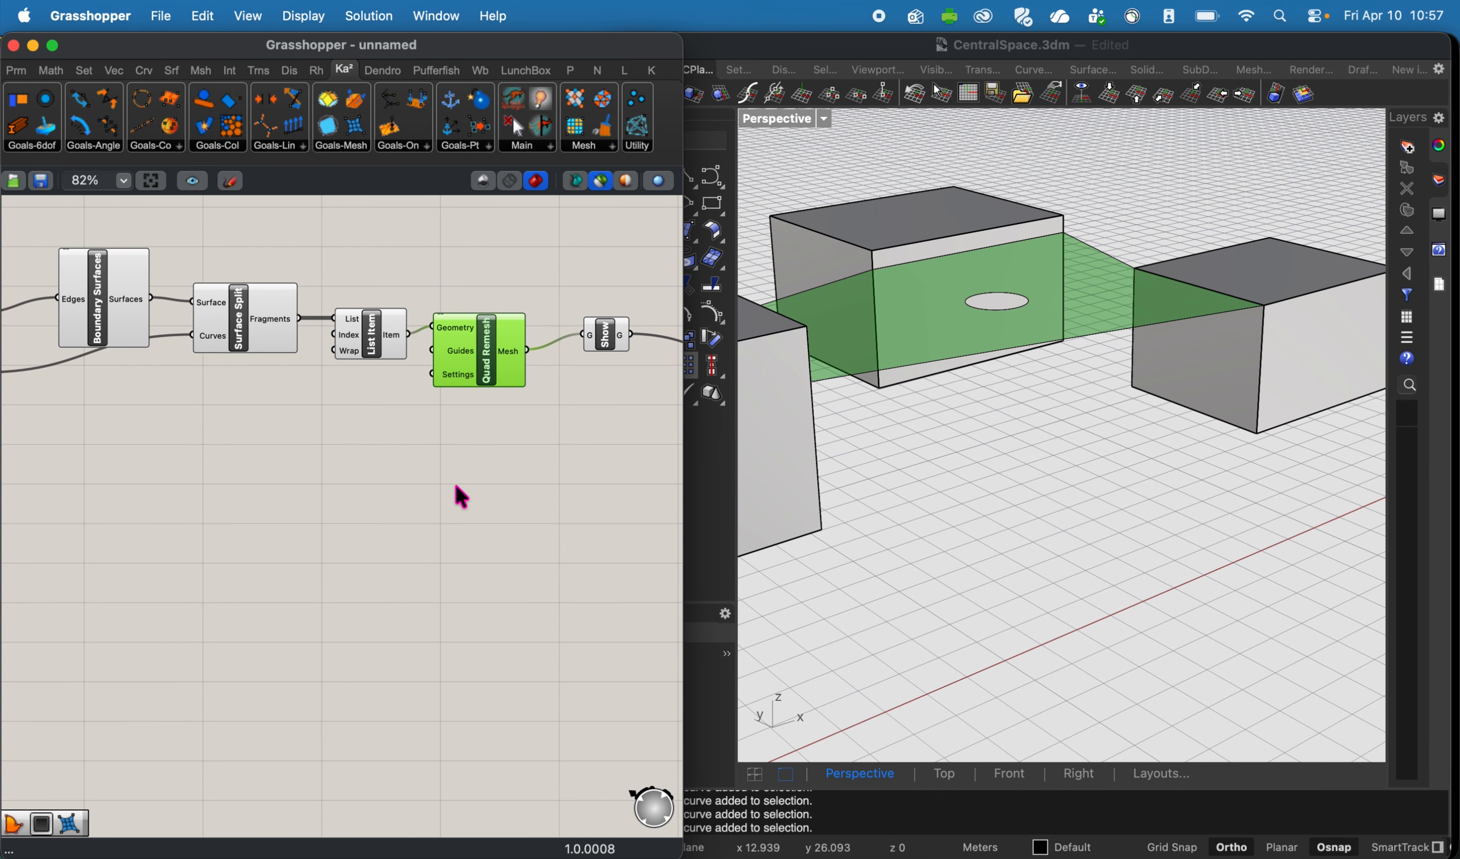
Add a Divide Curve component below the surface chain and connect the outline Curve parameter to its Curve input.
right_drag(462, 491, 512, 408)
right_drag(366, 385, 415, 427)
click(50, 275)
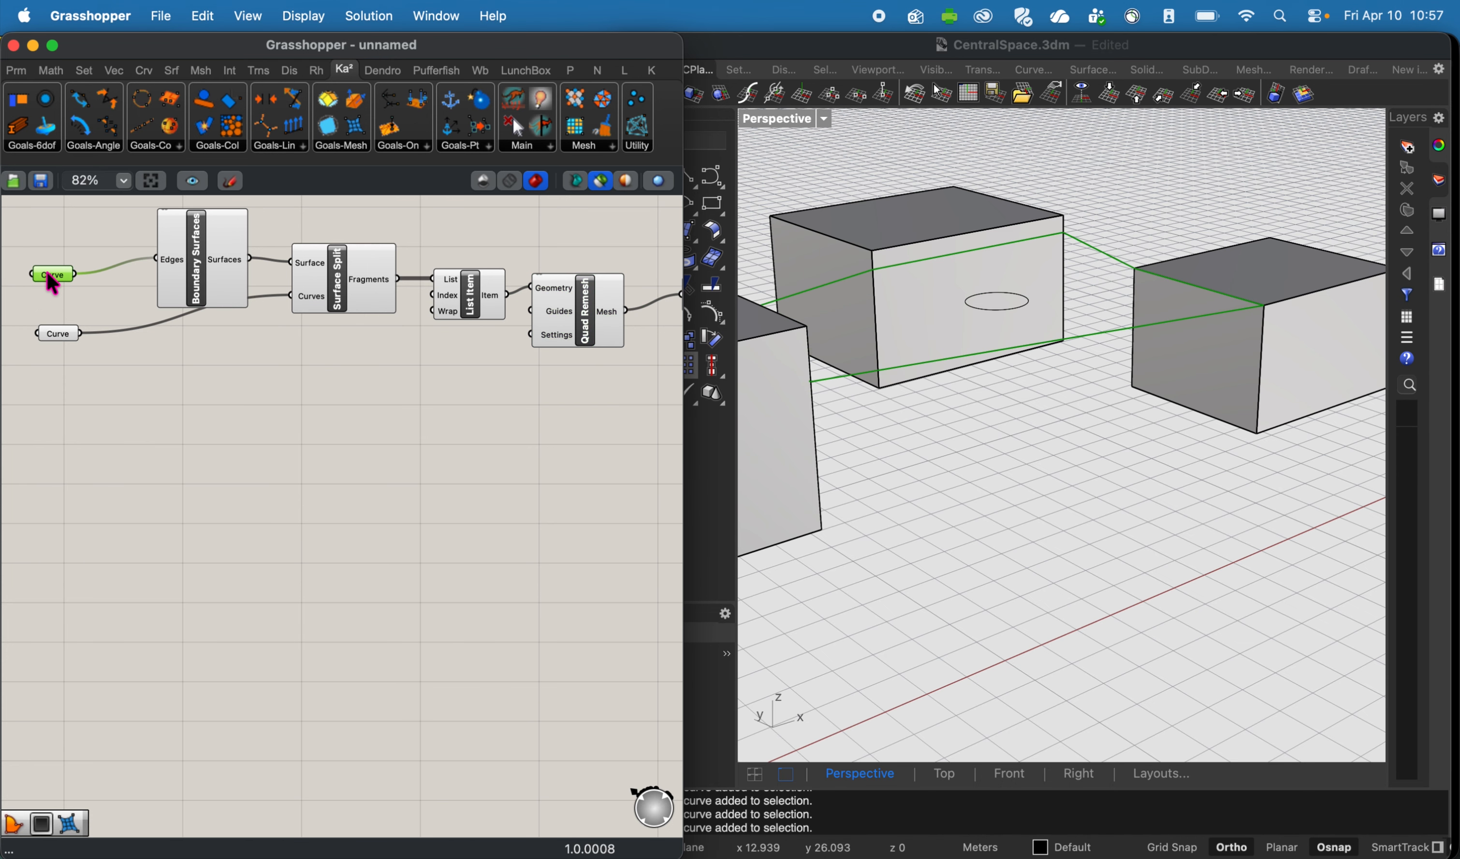
double_click(199, 469)
text(divi)
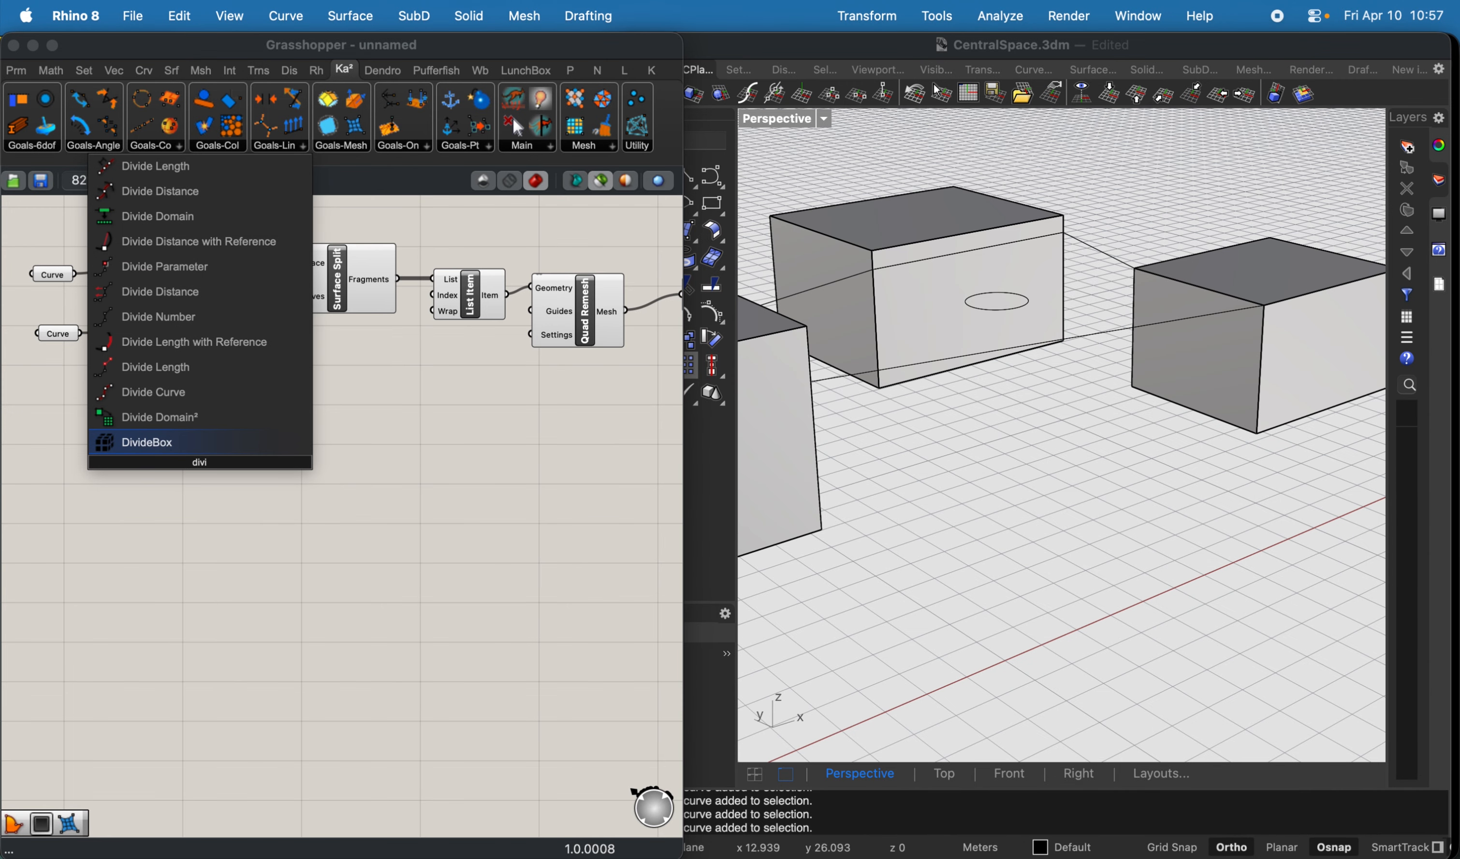
key(Up)
key(Up)
key(Return)
drag(74, 274, 353, 475)
Add a number slider ranging from 10 to 100, connect it to Divide Curve's Count input and set it to 100.
double_click(38, 500)
text(10...100)
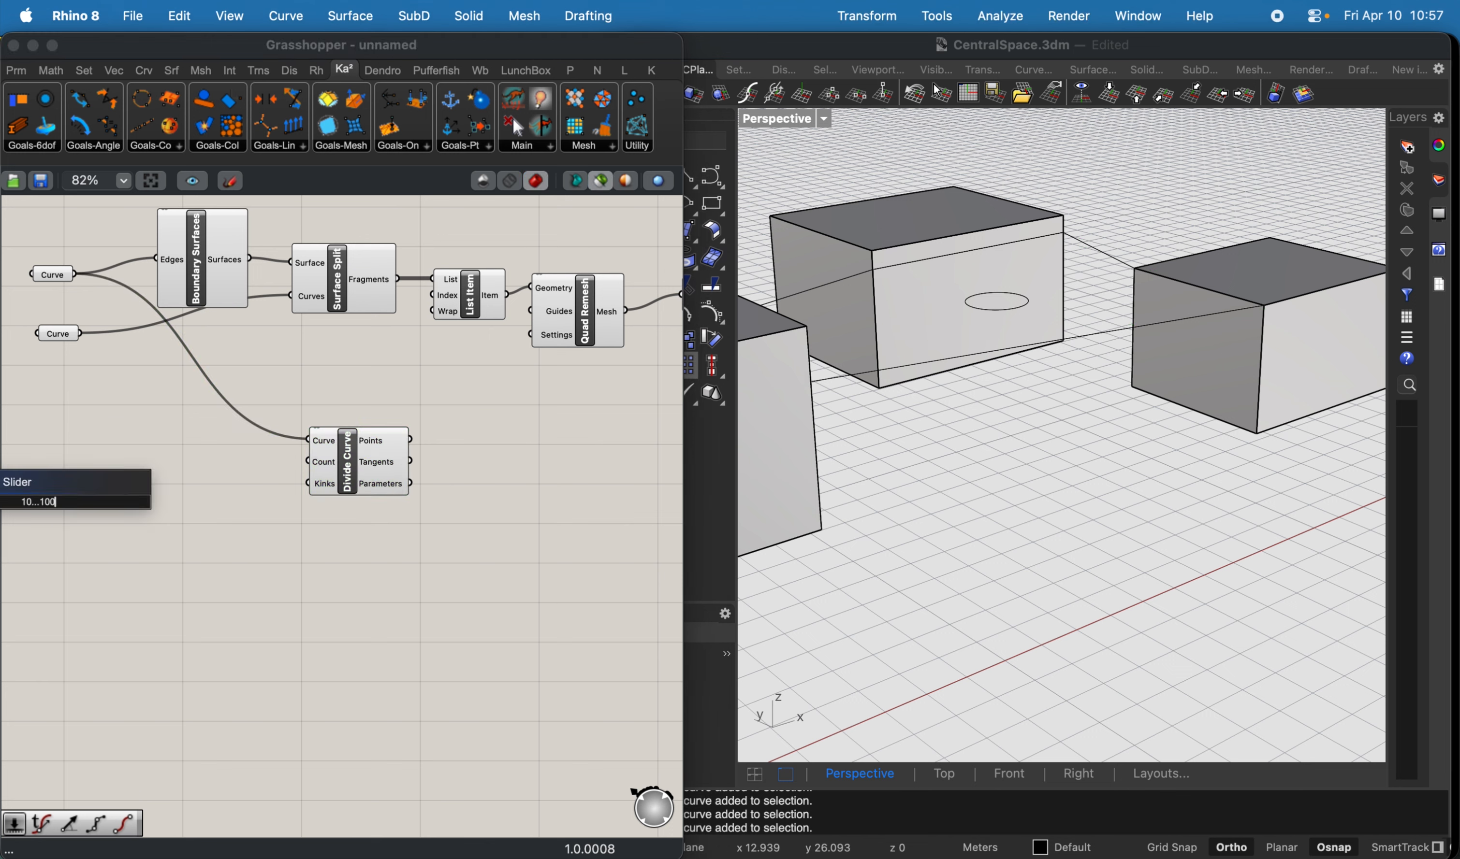
key(Return)
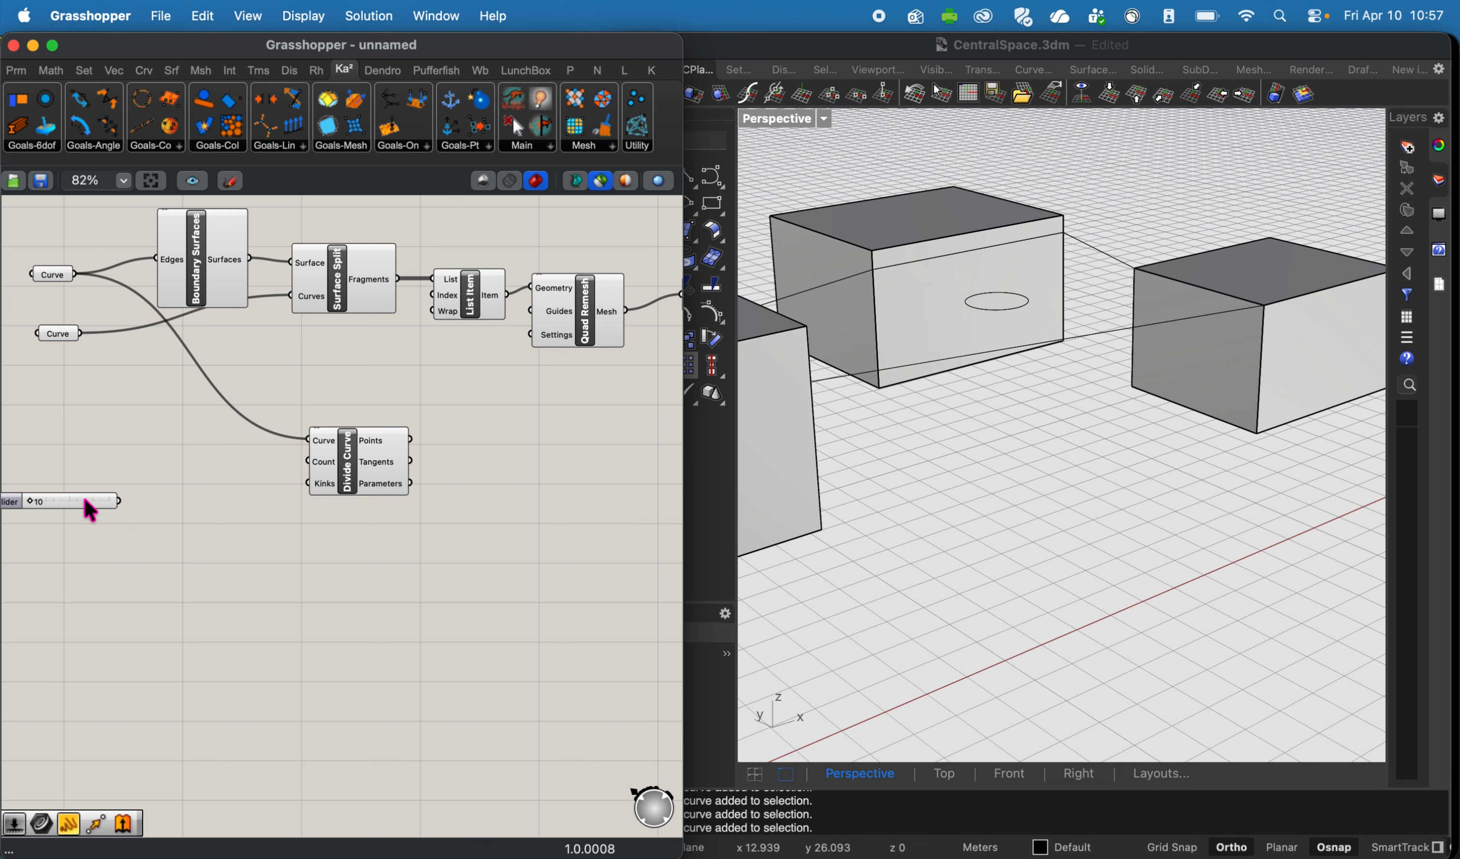
drag(89, 509, 344, 469)
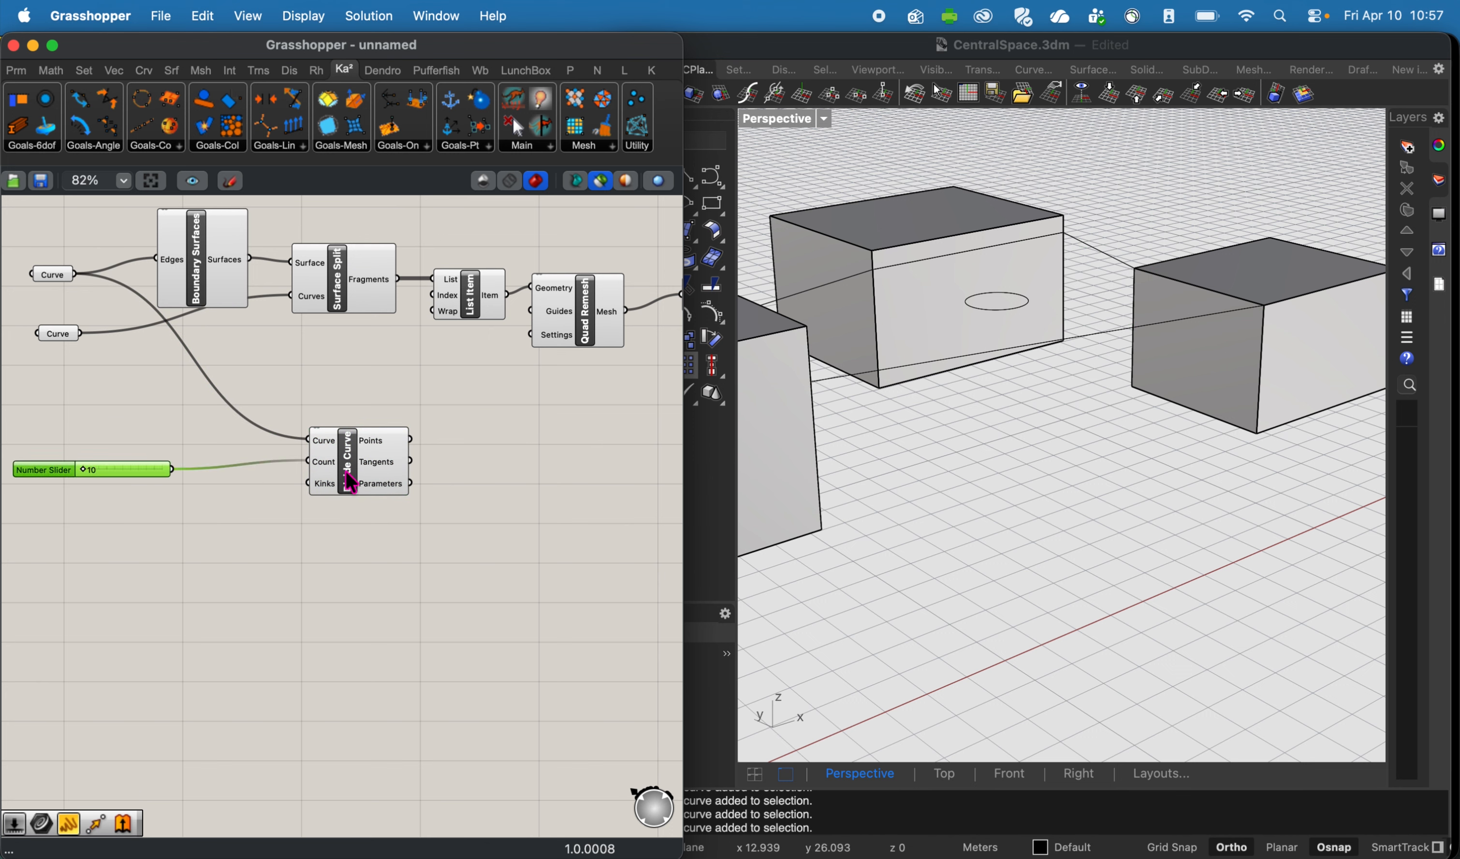
drag(83, 470, 179, 483)
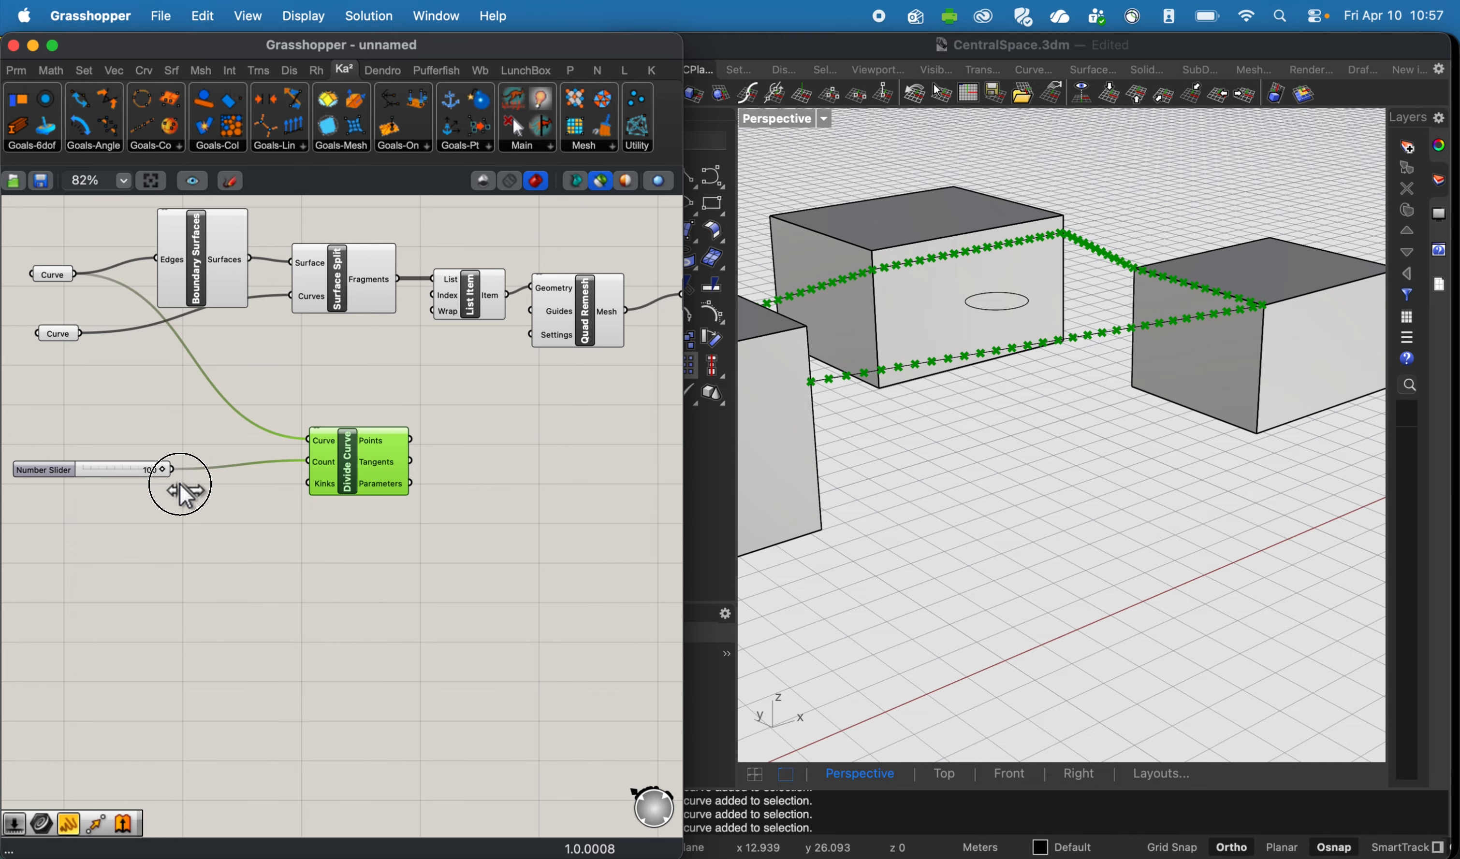
Move the Divide Curve component farther from its number slider.
right_drag(374, 462, 249, 451)
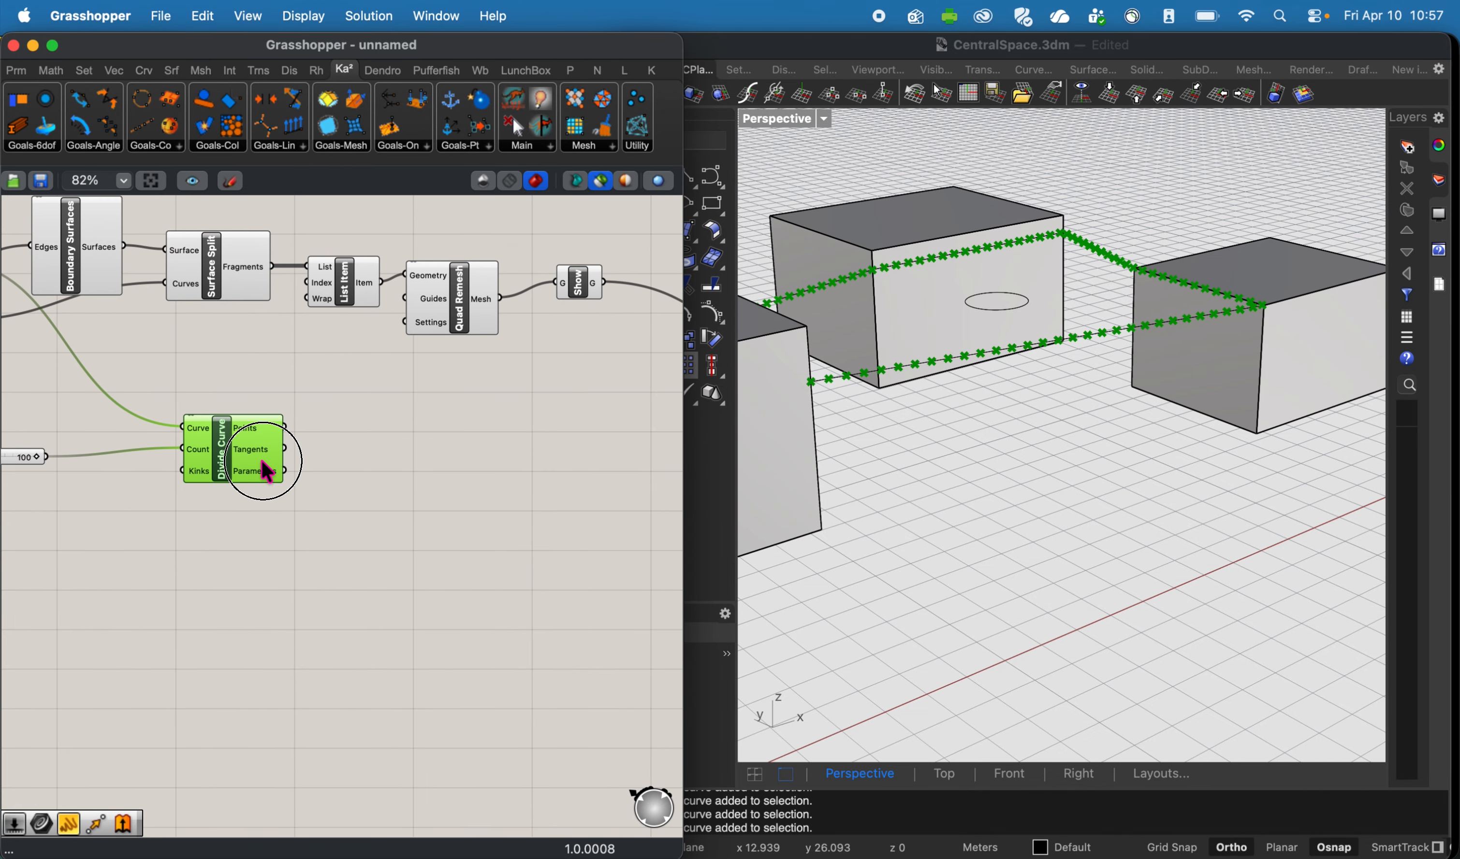
drag(265, 466, 317, 467)
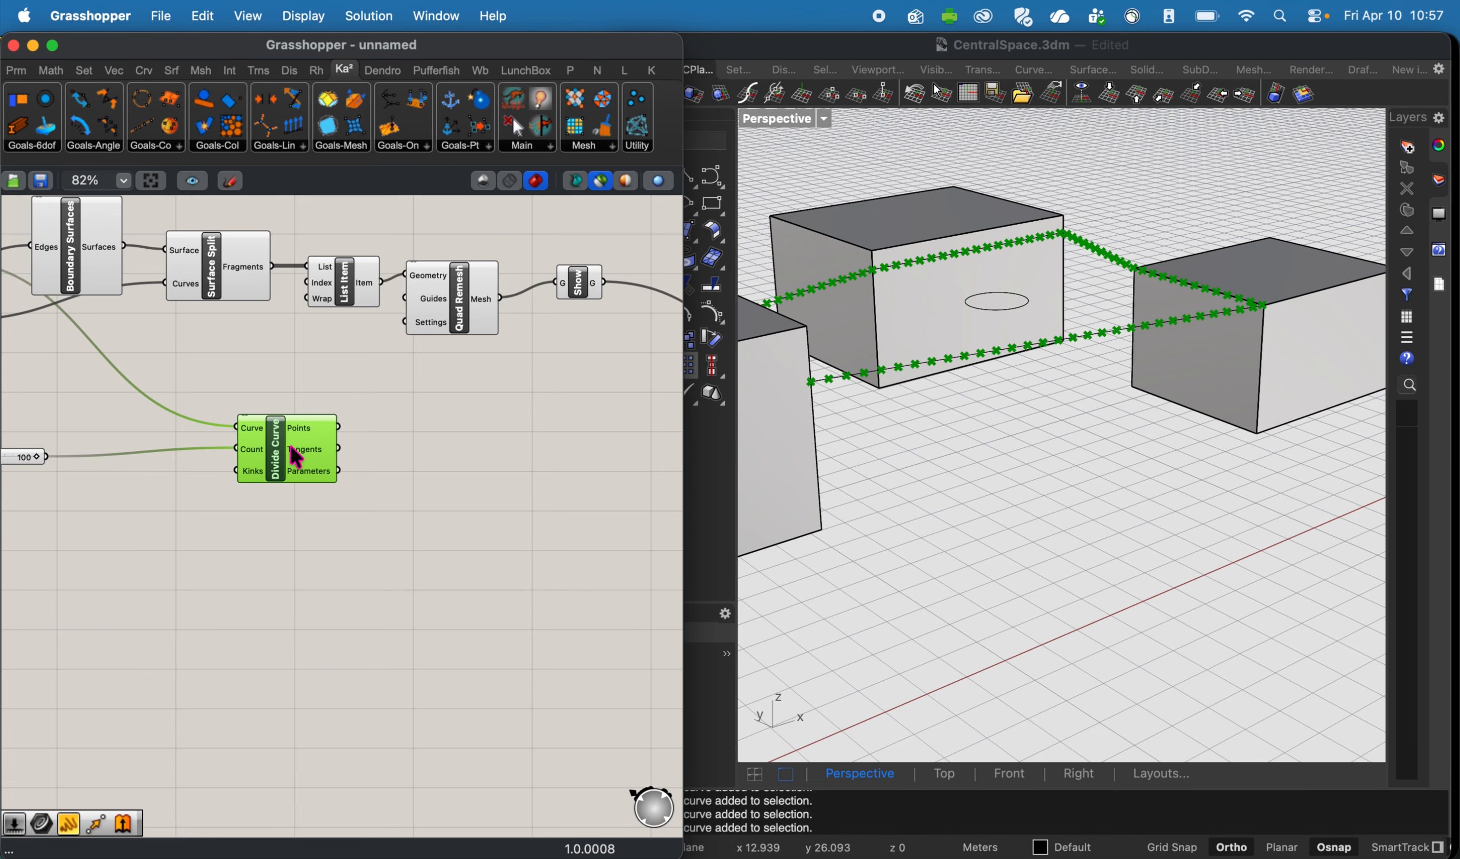
drag(307, 456, 348, 476)
Add a Kangaroo Anchor component, feed Divide Curve's Points into its Point input, and connect its output to Merge's second input.
right_drag(449, 472, 219, 453)
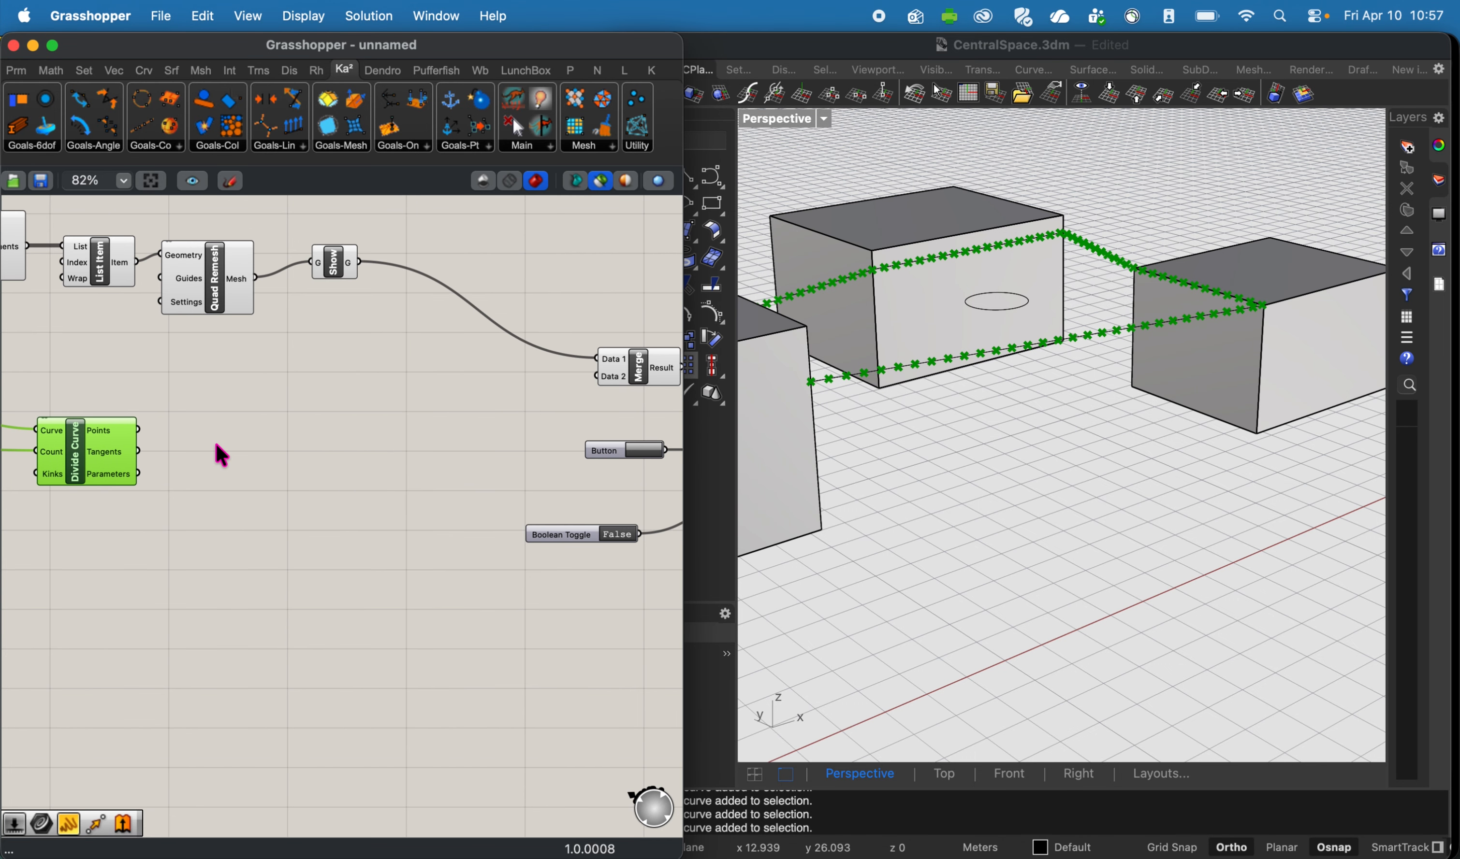
click(216, 460)
double_click(211, 452)
text(anch)
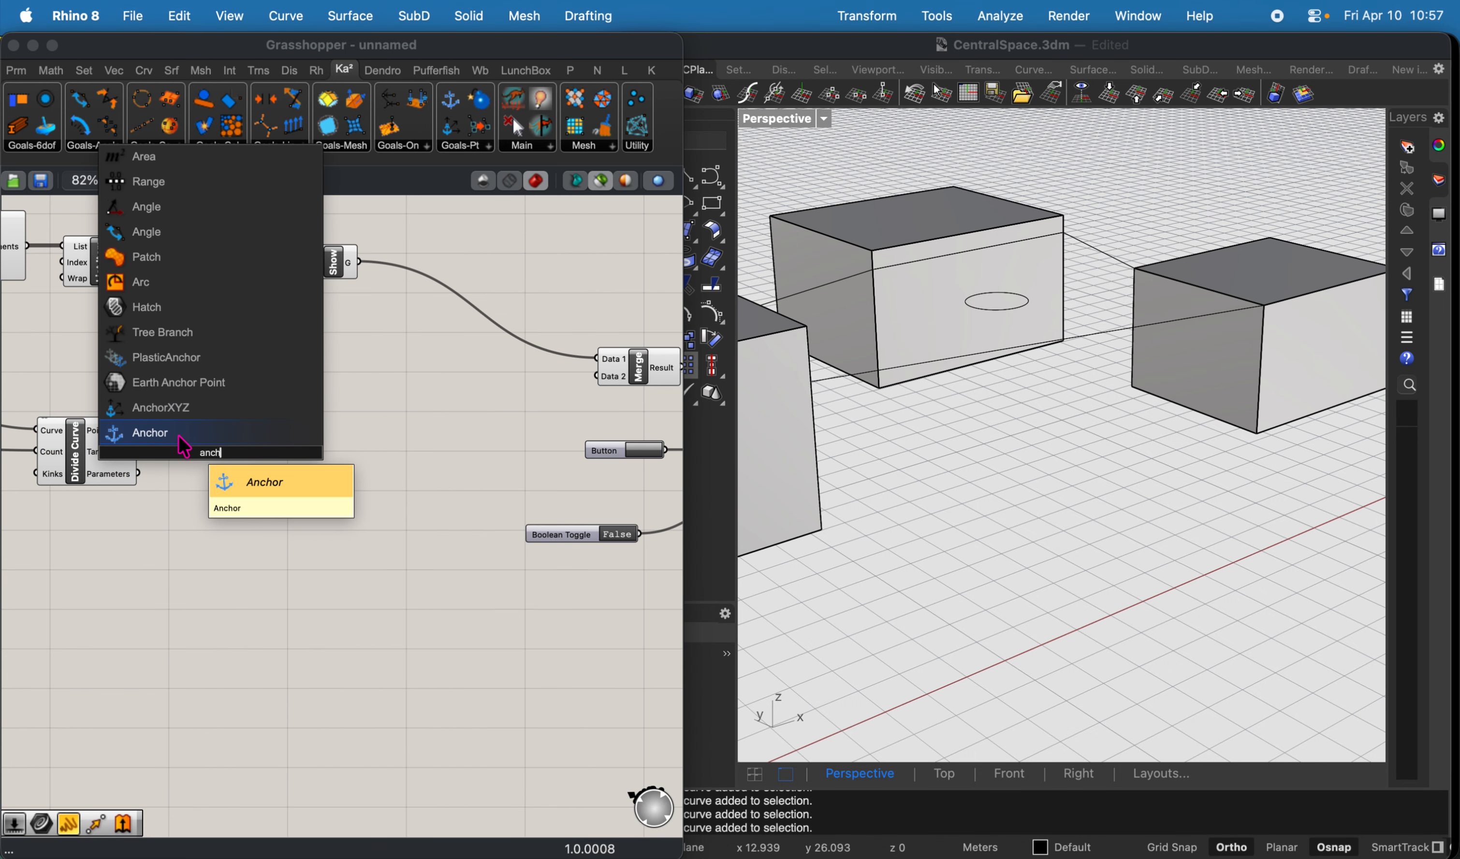
click(179, 436)
drag(141, 430, 370, 472)
drag(578, 393, 597, 388)
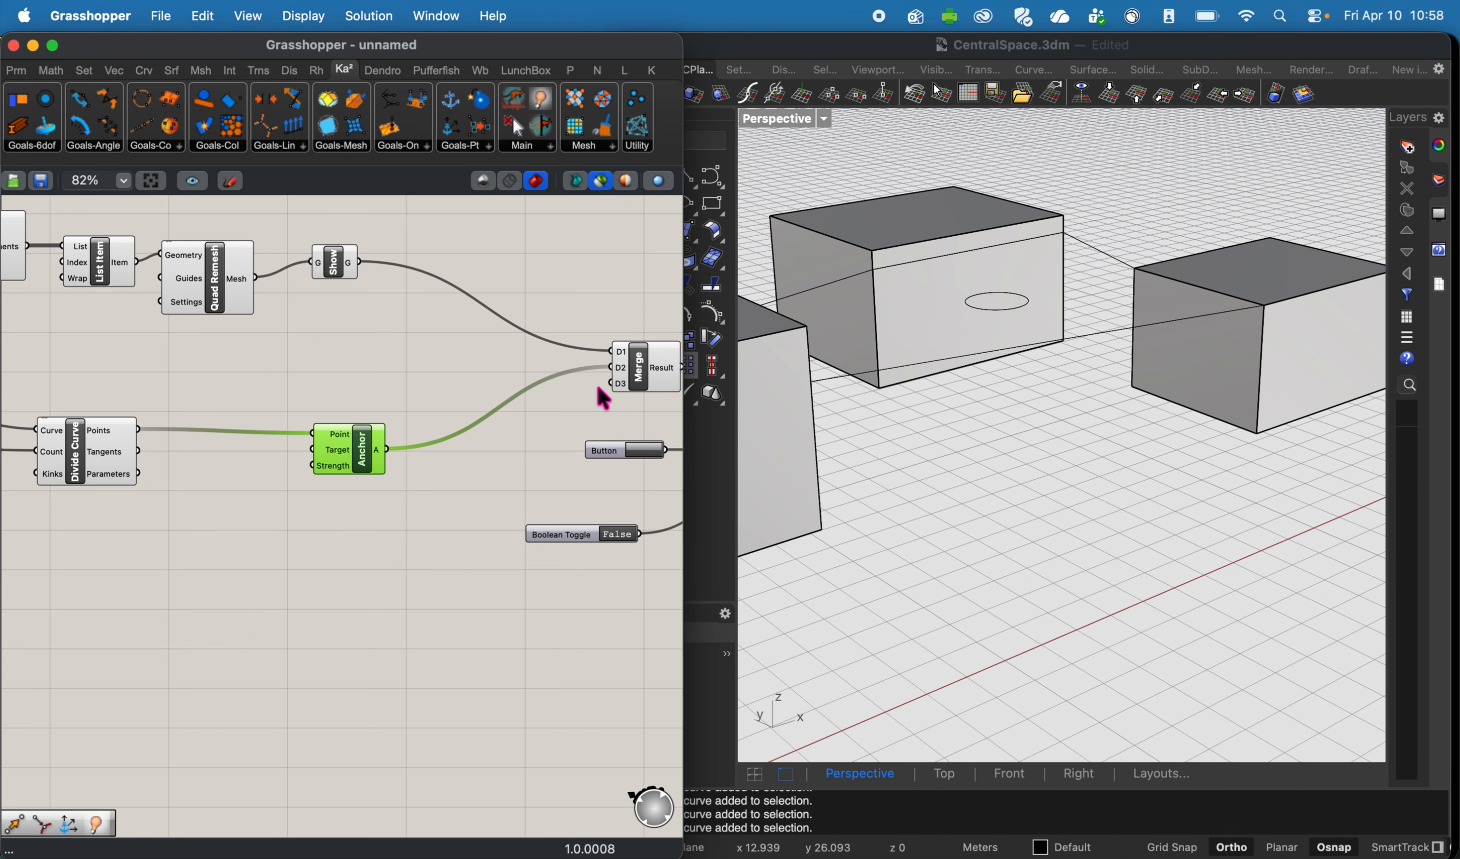
drag(358, 467, 415, 491)
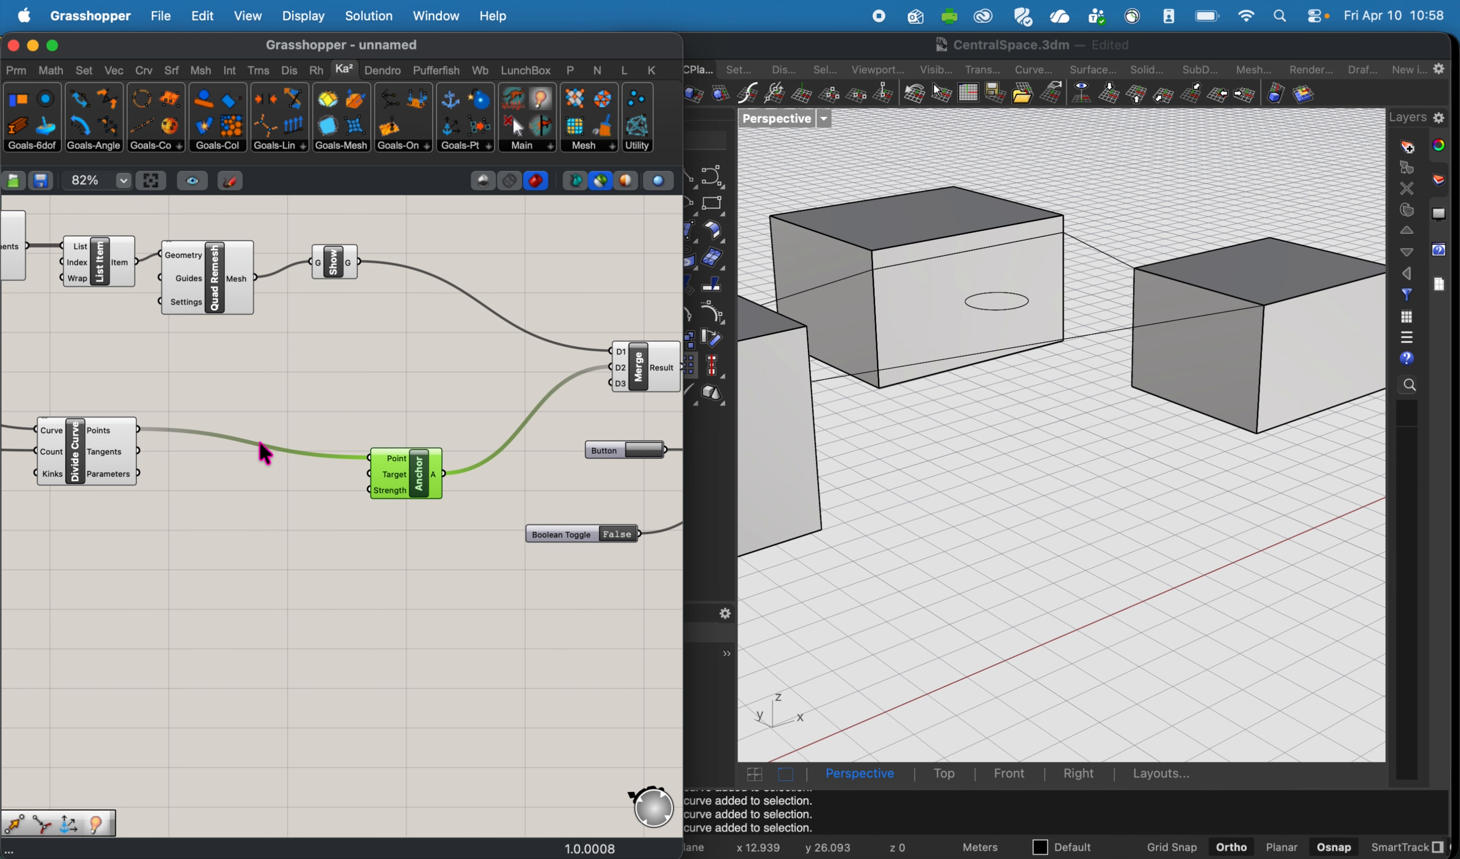
Add a Closest Point component between the Divide Curve and Anchor components.
right_drag(274, 514, 299, 499)
double_click(300, 499)
text(point)
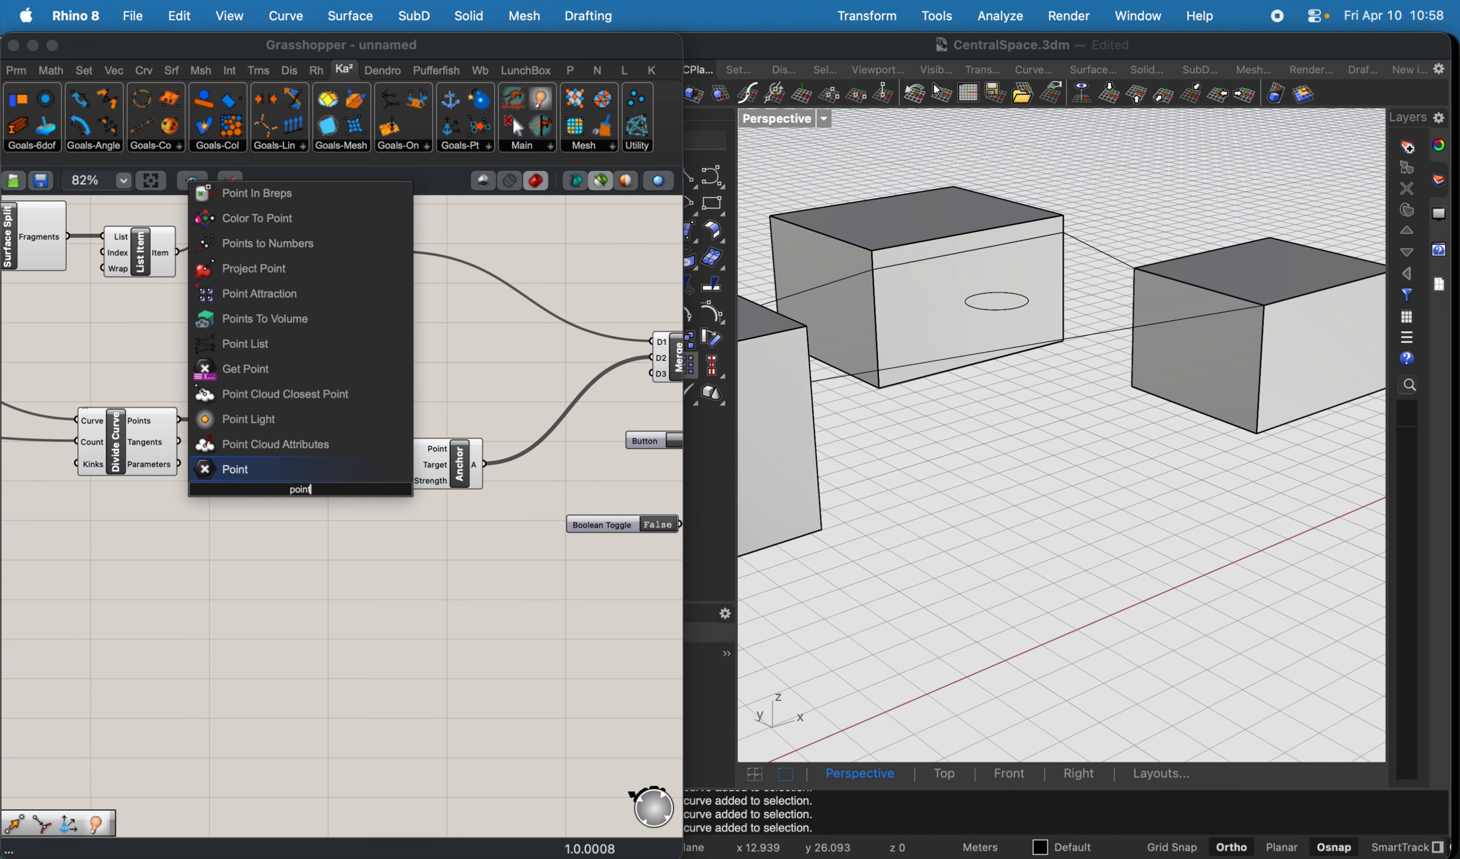
text( clo)
click(283, 475)
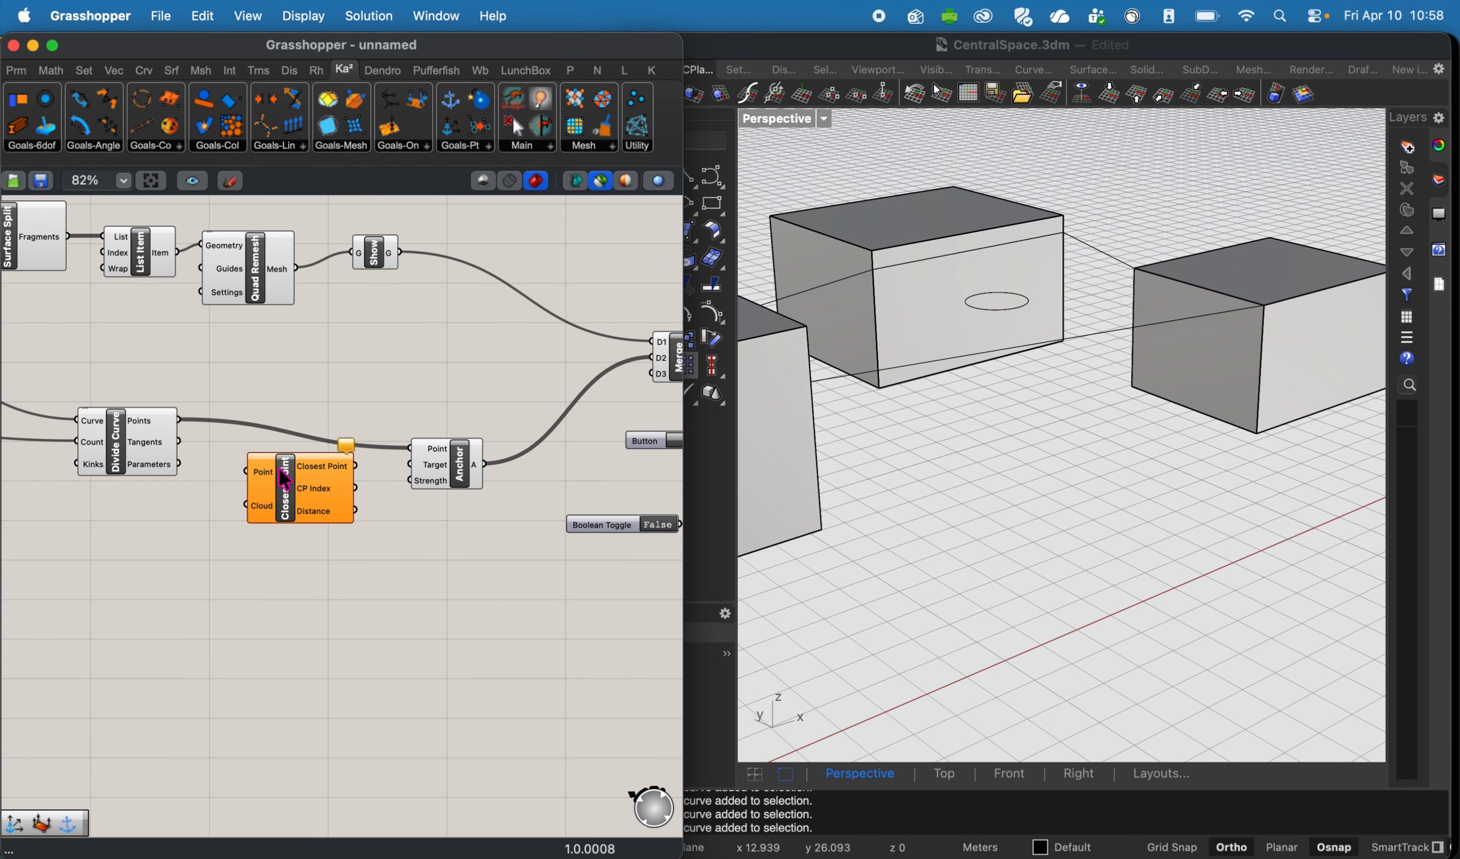
right_drag(229, 427, 240, 420)
Add a Deconstruct Mesh component below Quad Remesh and connect Quad Remesh's Mesh output to its Mesh input.
click(275, 270)
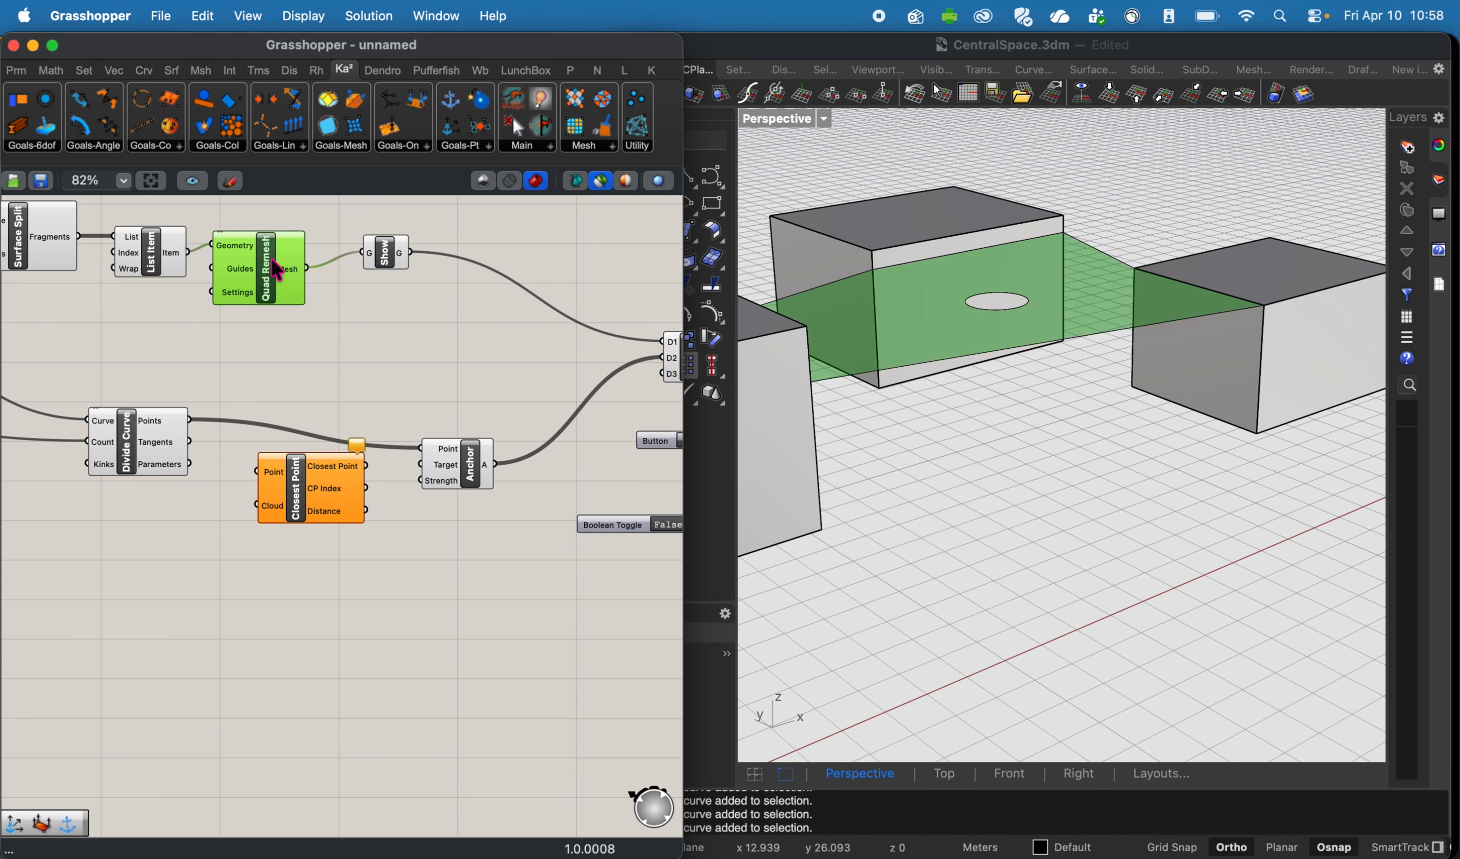
double_click(338, 355)
text(vertice)
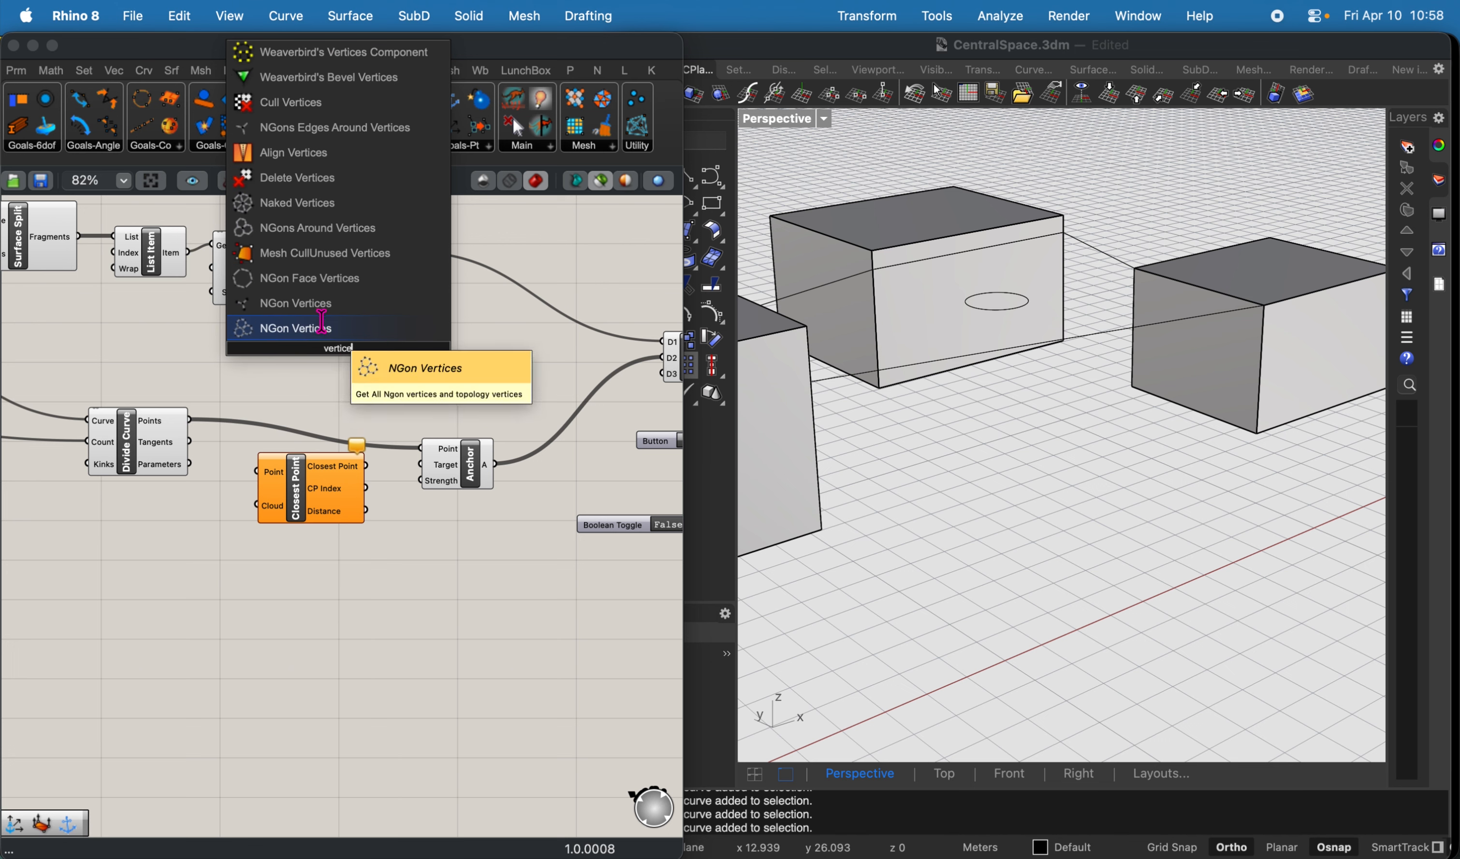
key(BackSpace)
key(BackSpace)
key(BackSpace)
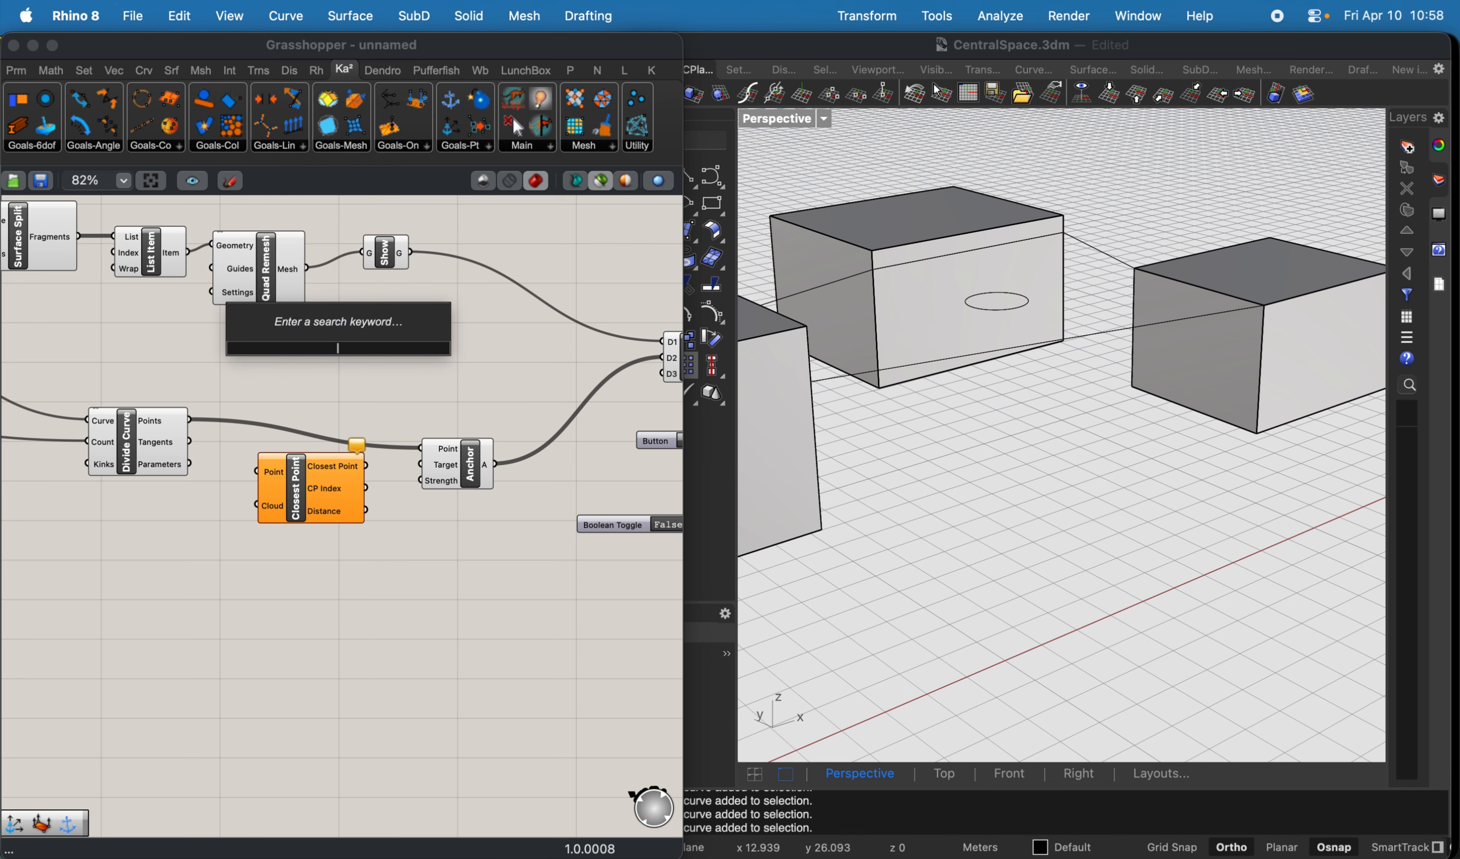
text(deconstruct me)
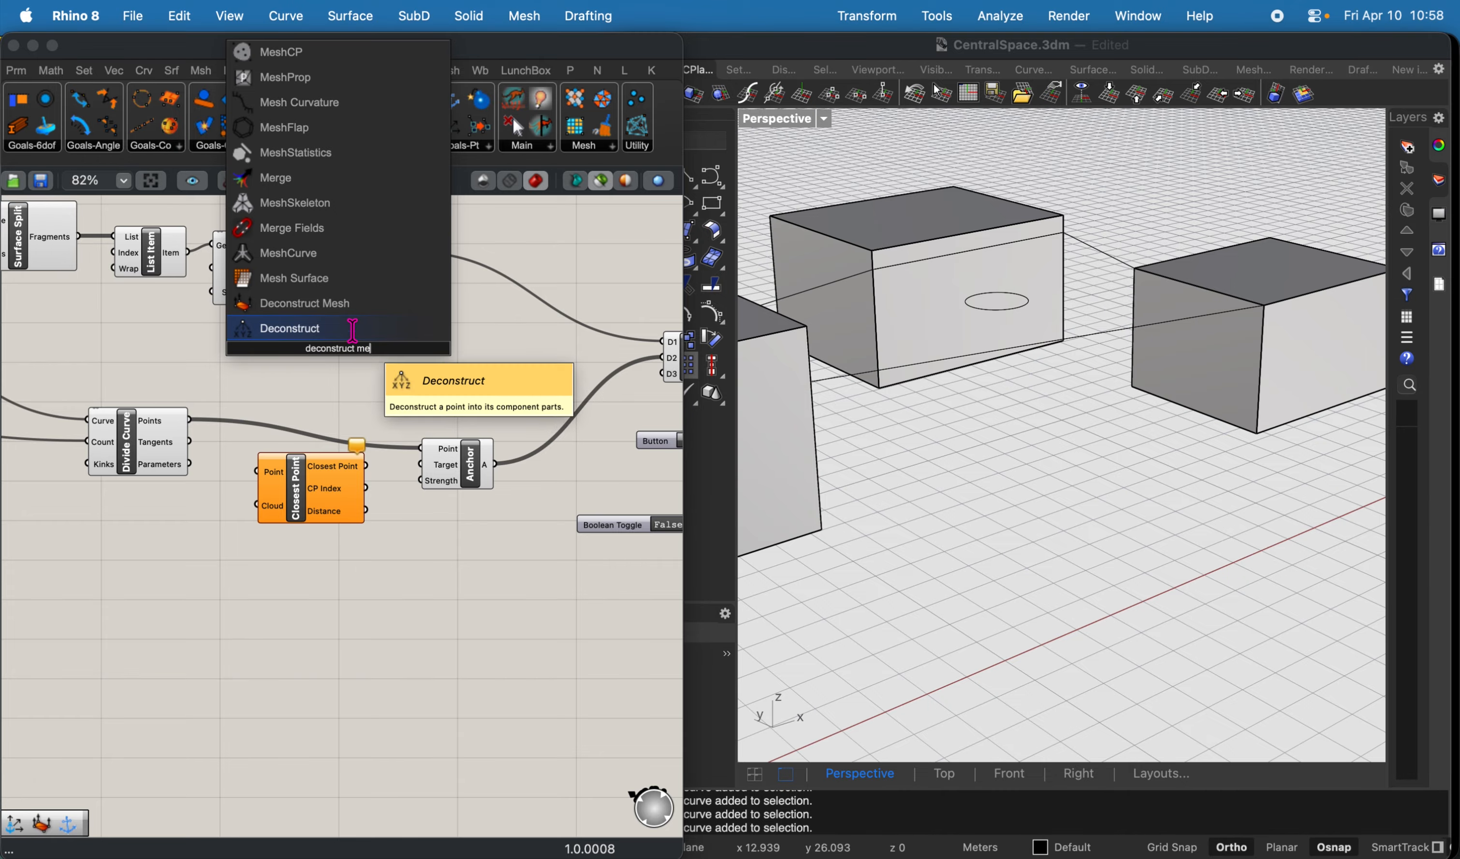
click(304, 303)
drag(307, 268, 234, 337)
Space out the Divide Curve, Closest Point and Deconstruct Mesh components so that they no longer crowd each other.
drag(123, 446, 123, 467)
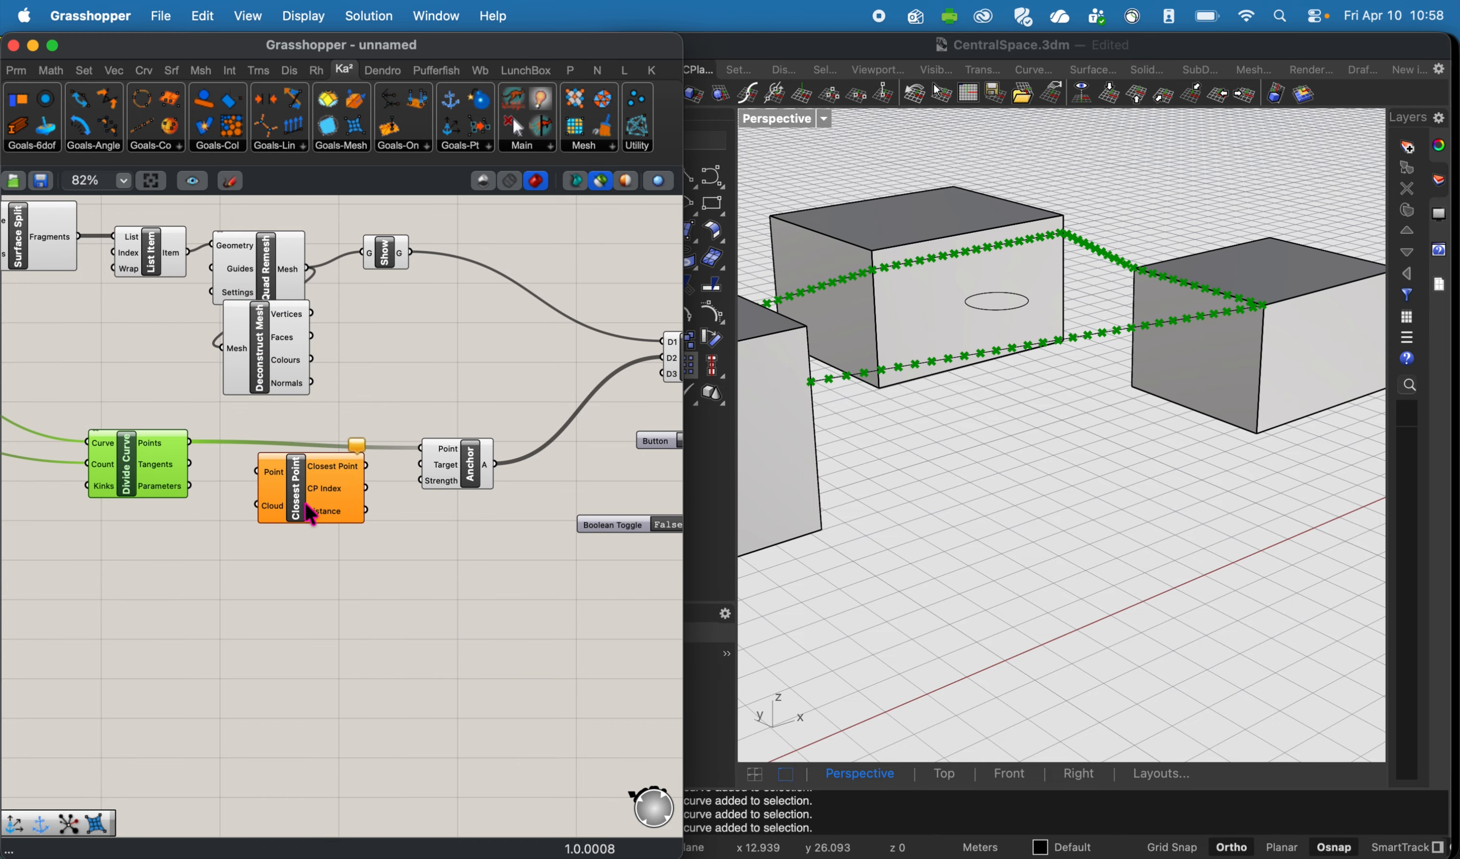
drag(305, 504, 306, 542)
click(143, 470)
drag(139, 464, 140, 457)
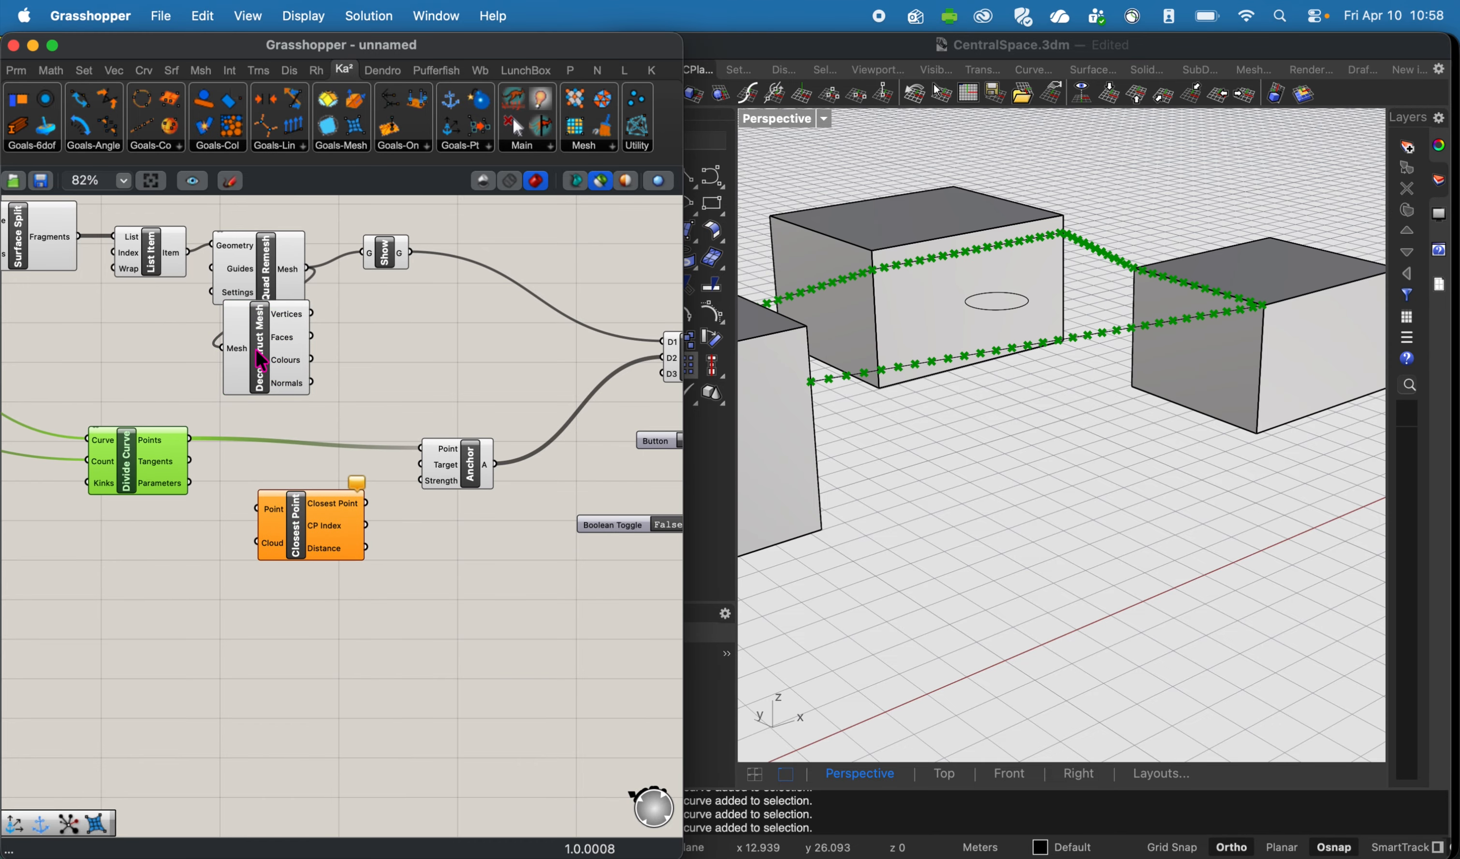
drag(261, 361, 270, 380)
Connect Deconstruct Mesh's Vertices to Closest Point's Cloud input and Divide Curve's Points to its Point input.
right_drag(1019, 272, 991, 286)
shift+right_drag(950, 204, 1004, 271)
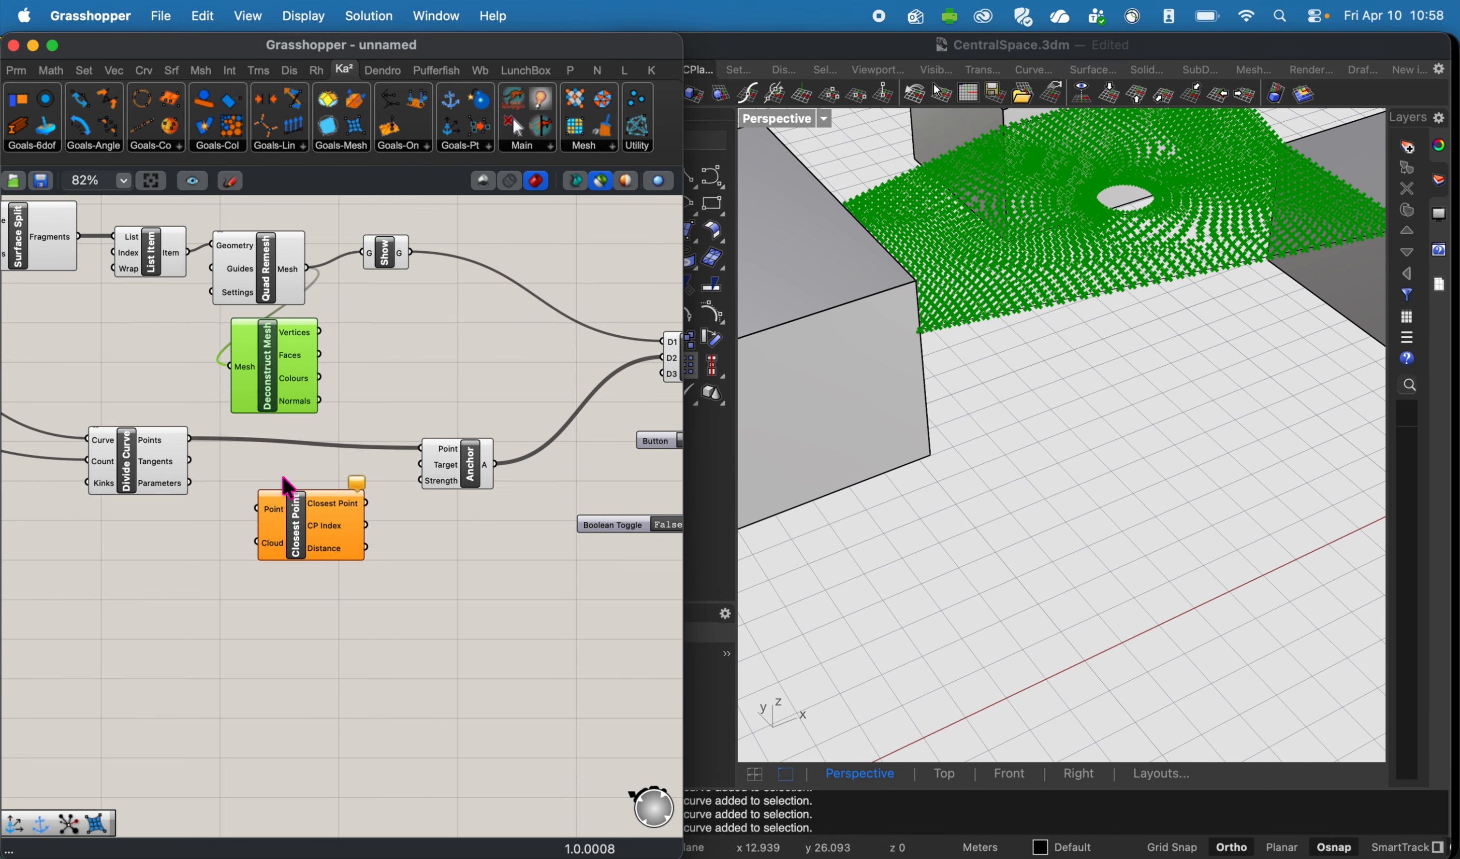
drag(319, 333, 257, 542)
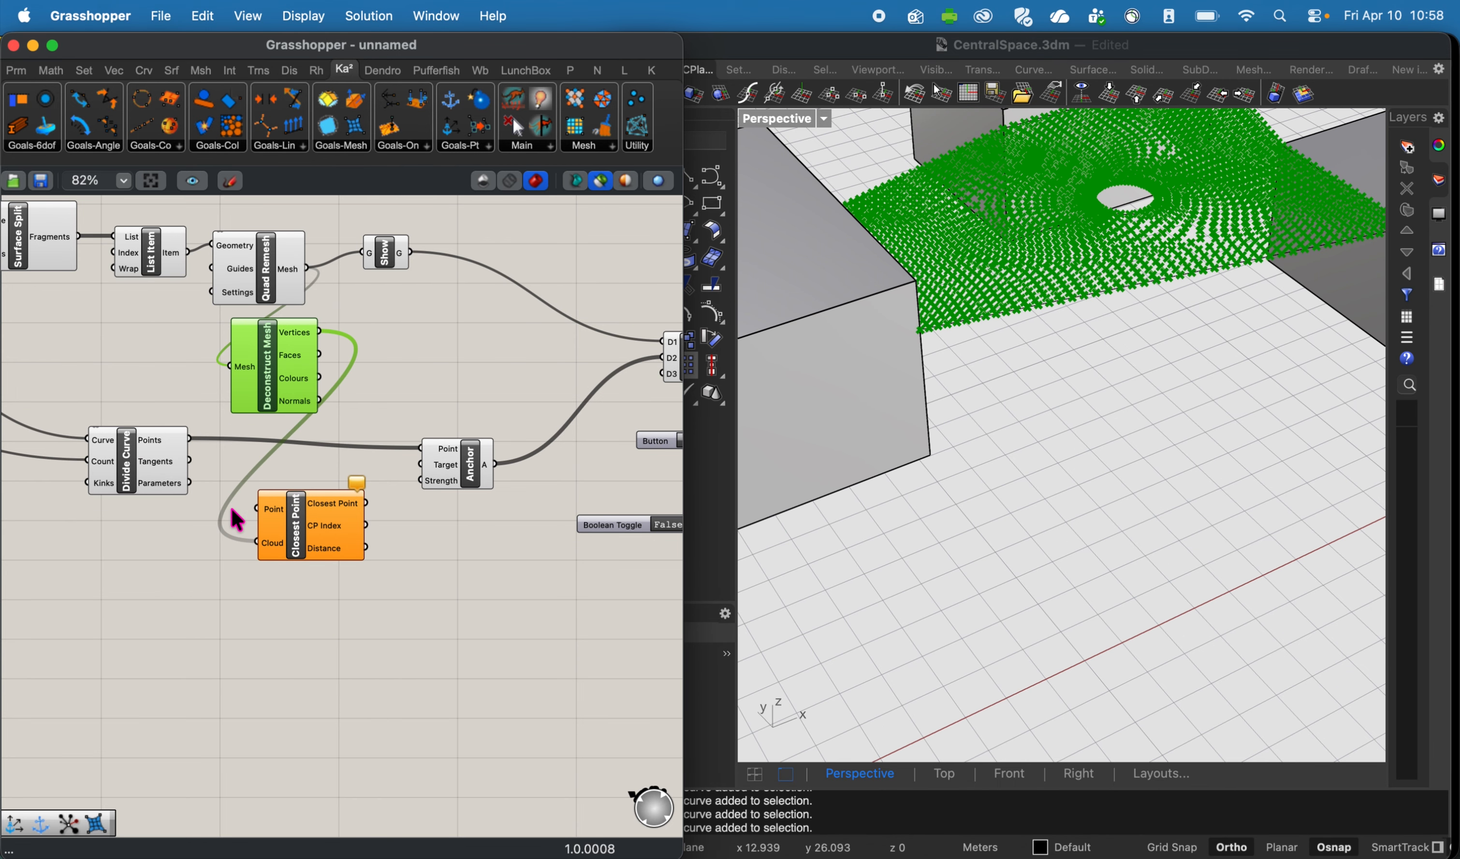
drag(192, 455, 313, 532)
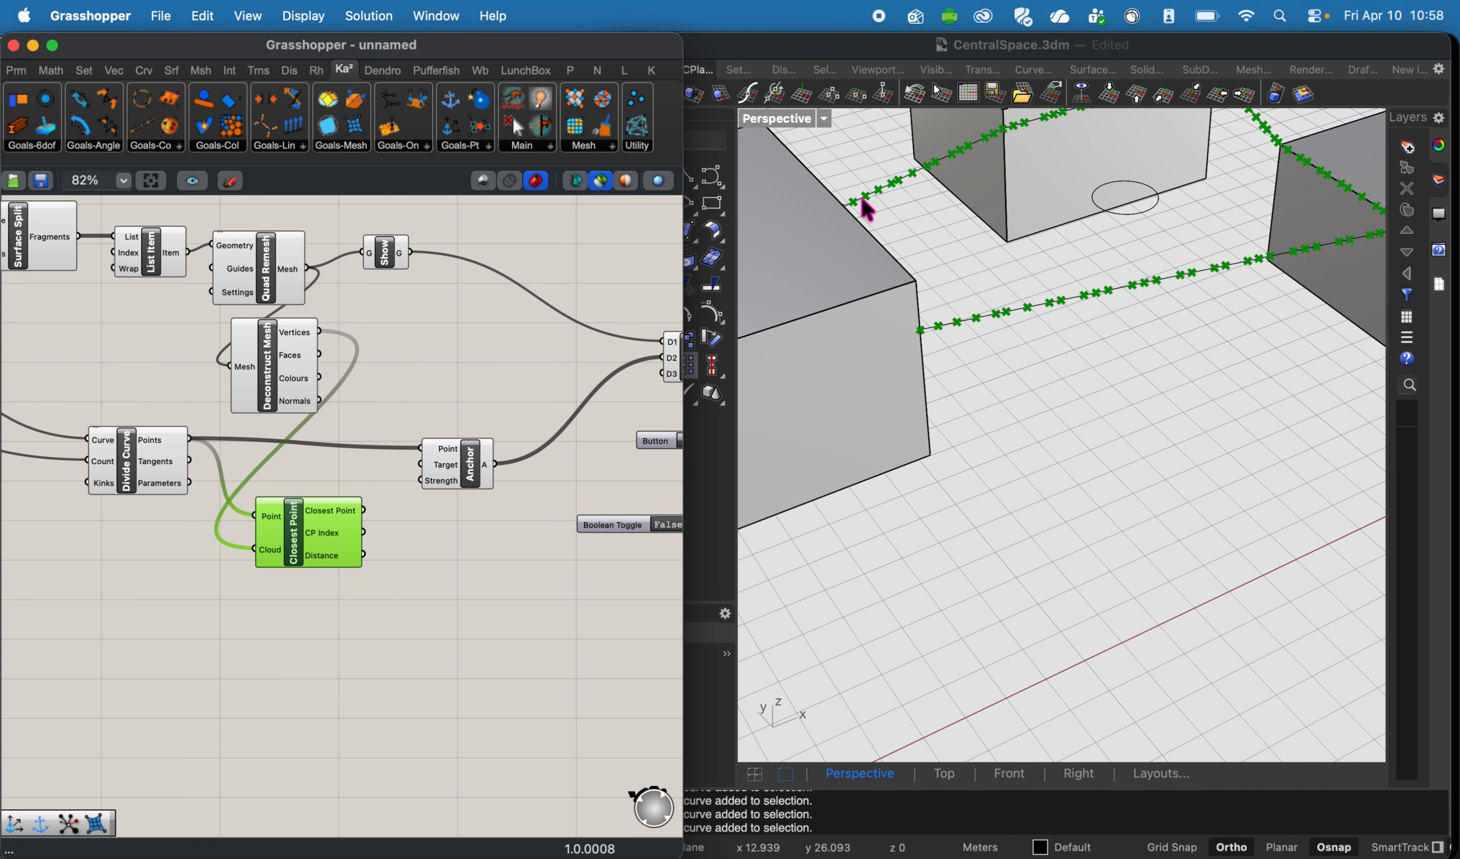
Replace Anchor's Point input with the Closest Point output and align the Closest Point component between Divide Curve and Anchor.
drag(321, 552, 325, 520)
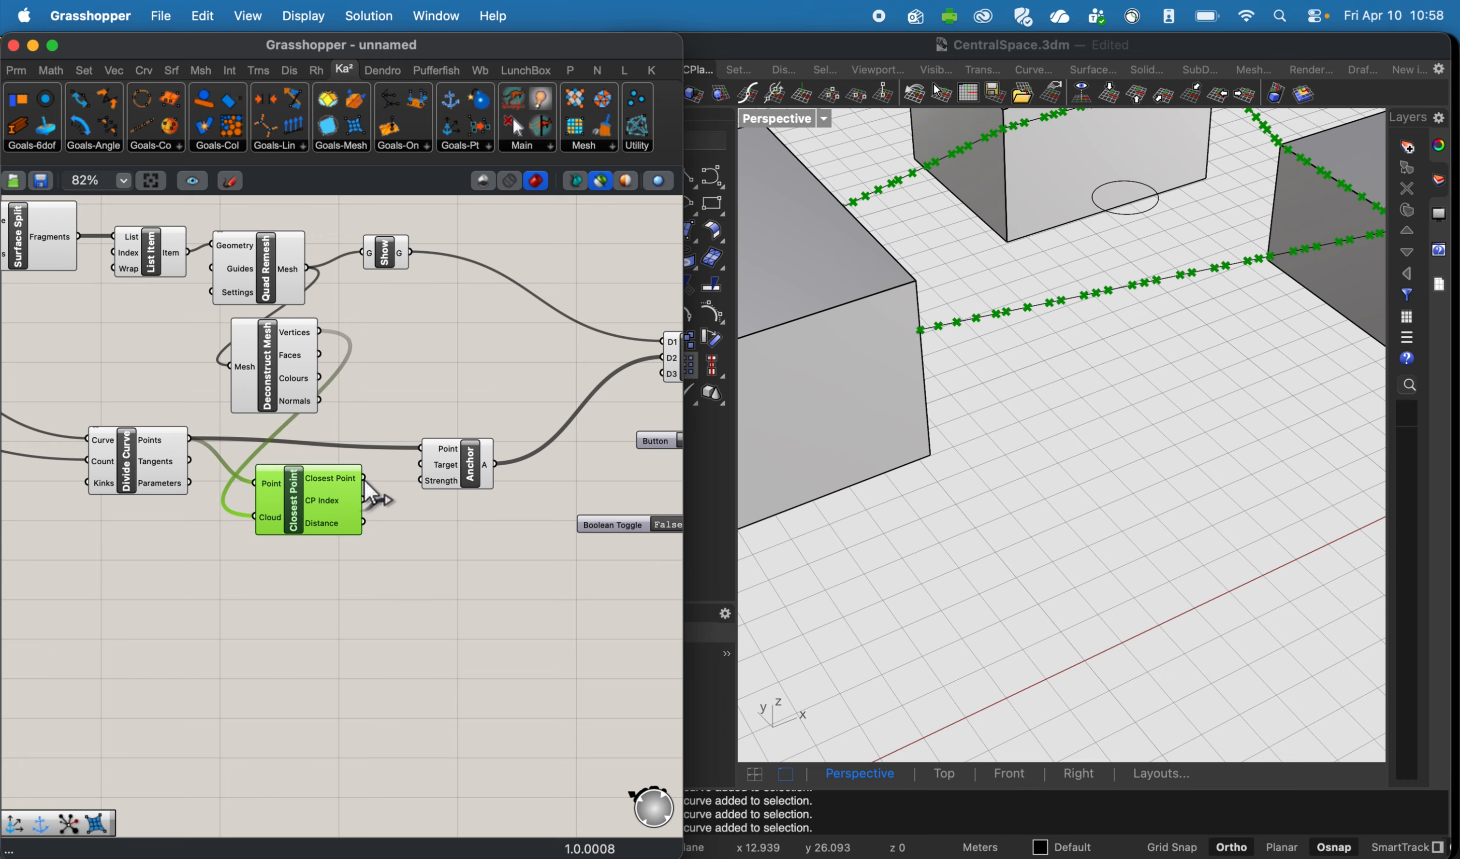
drag(429, 448, 429, 449)
drag(267, 513, 251, 479)
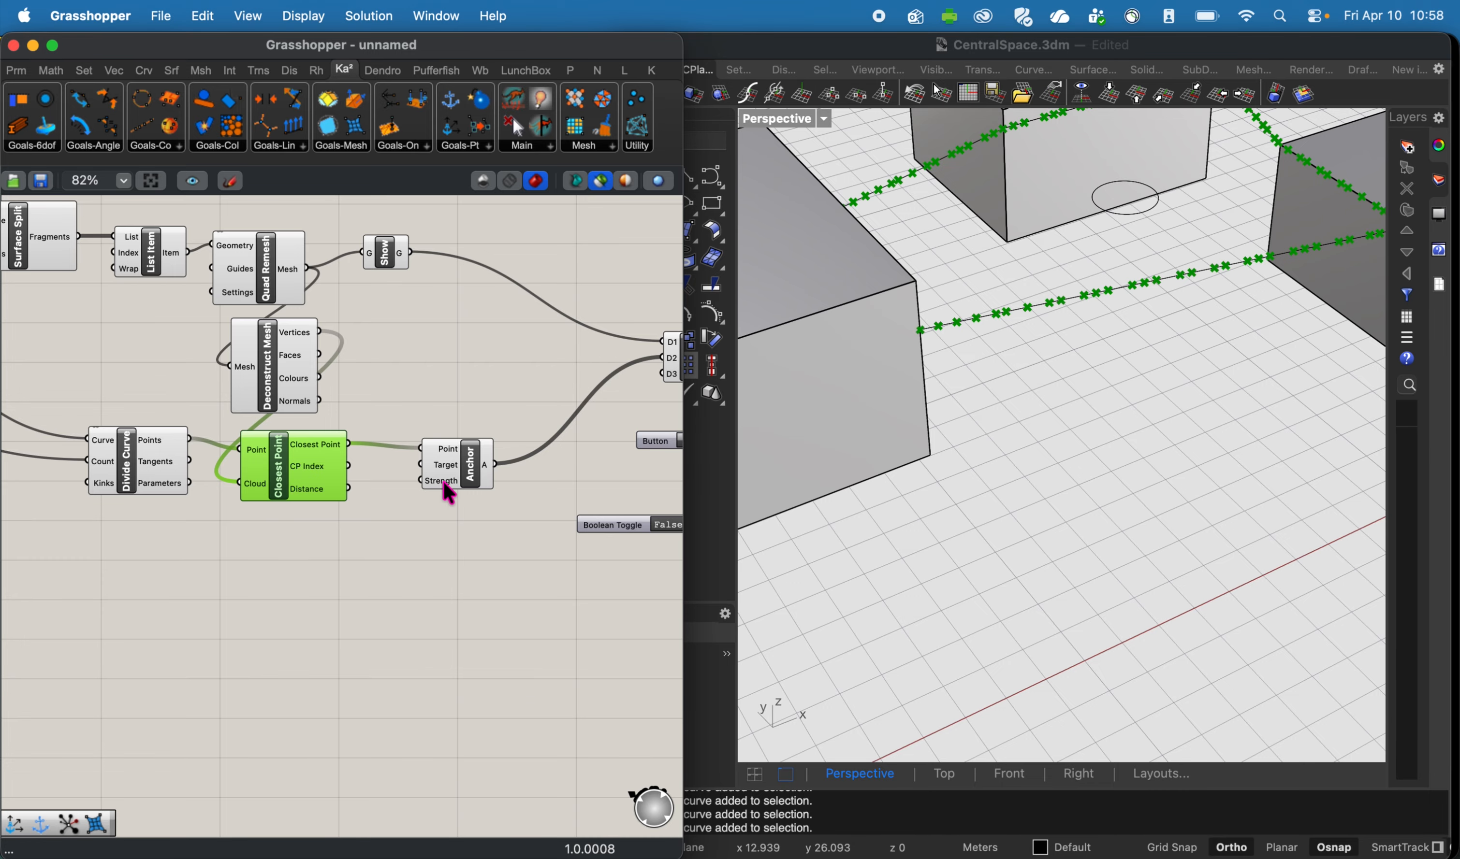
click(469, 478)
click(286, 498)
Add a Kangaroo VertexLoads component well below the Closest Point component.
right_drag(299, 580, 441, 587)
click(417, 371)
double_click(447, 618)
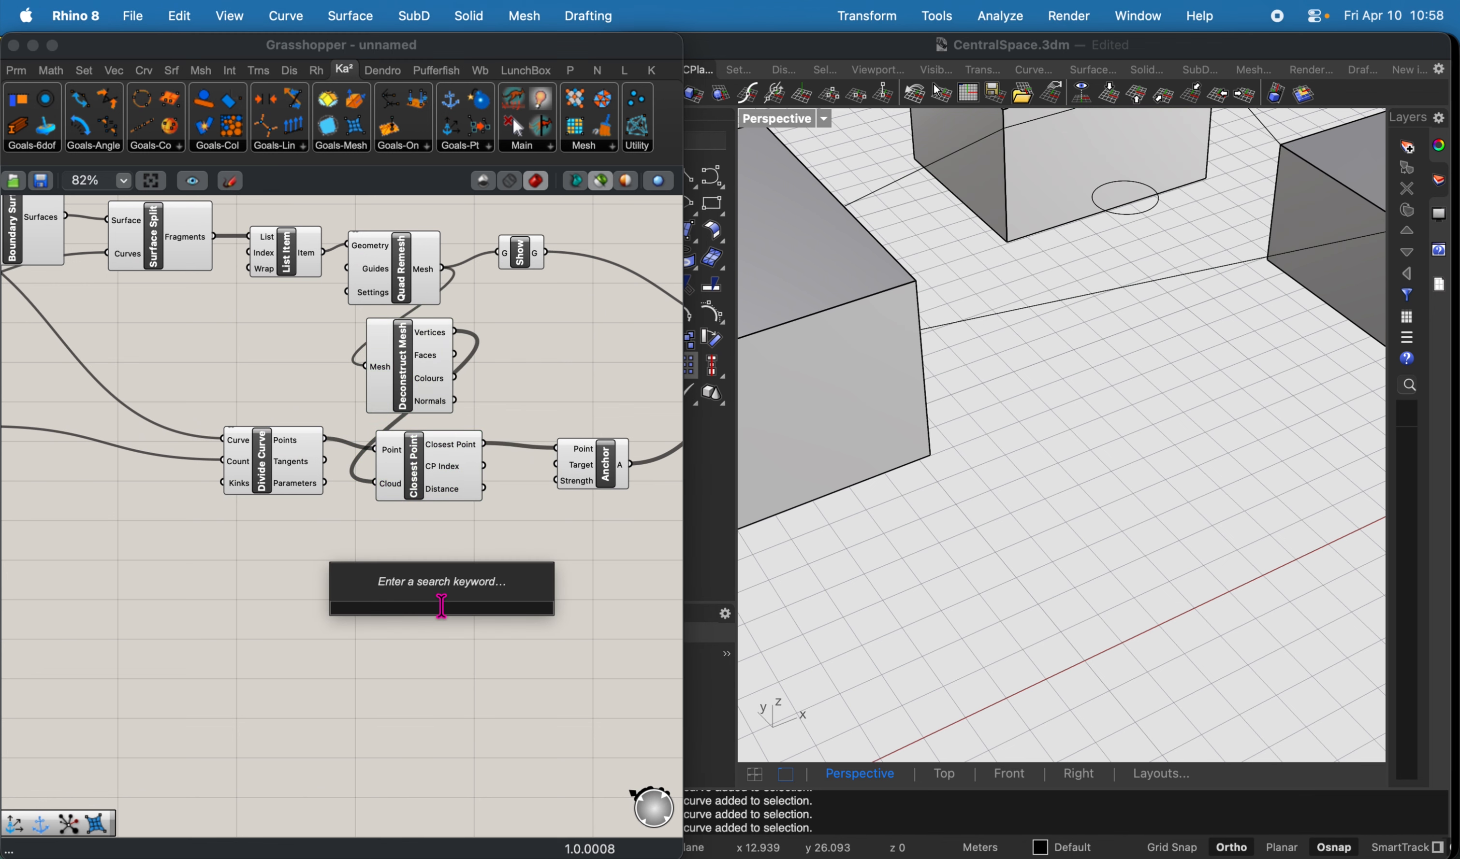
text(endge)
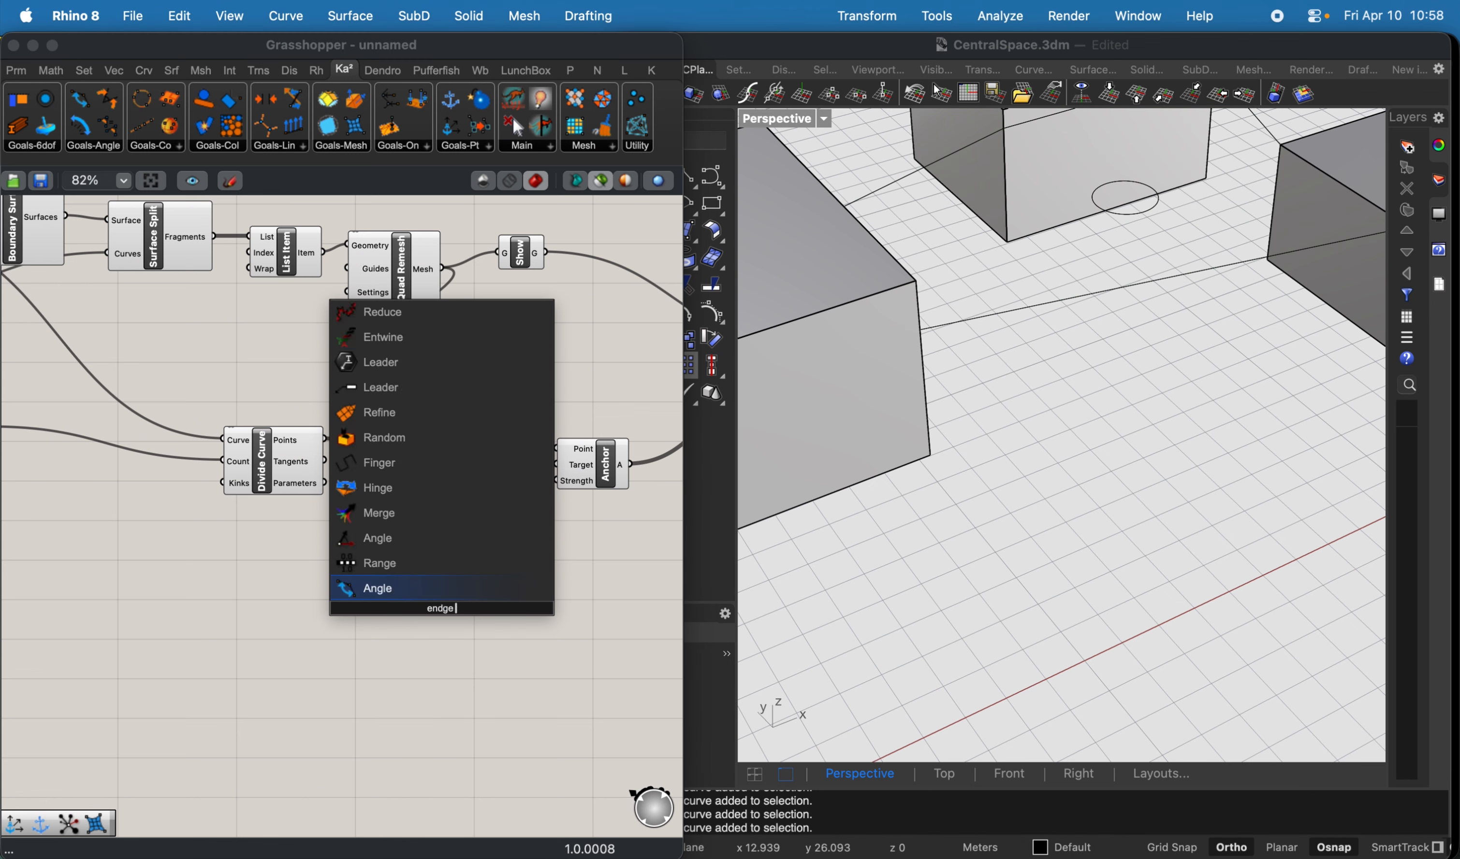
key(BackSpace)
key(BackSpace)
key(BackSpace)
key(BackSpace)
key(BackSpace)
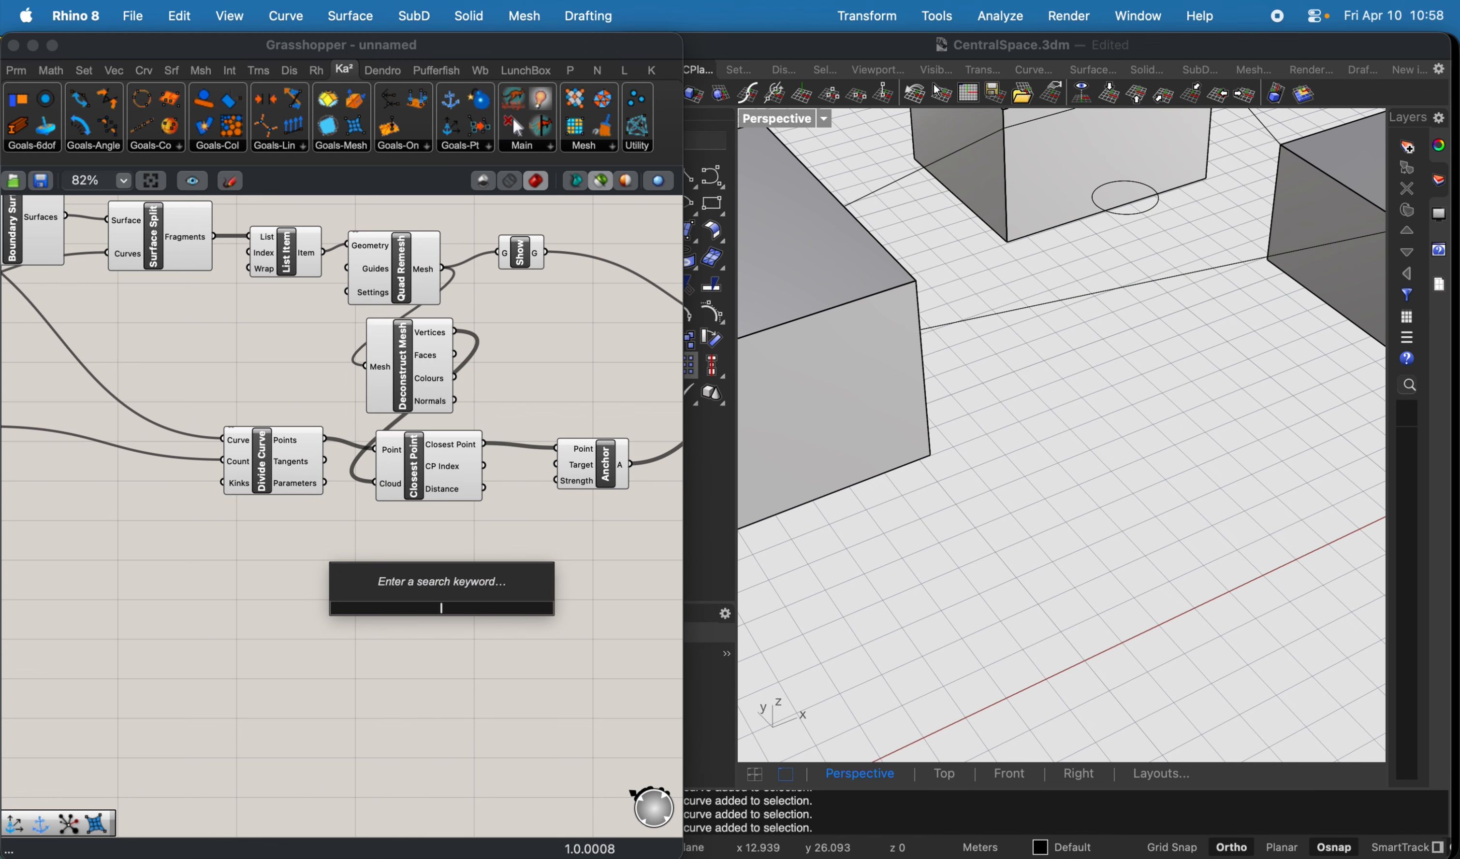
text(verti)
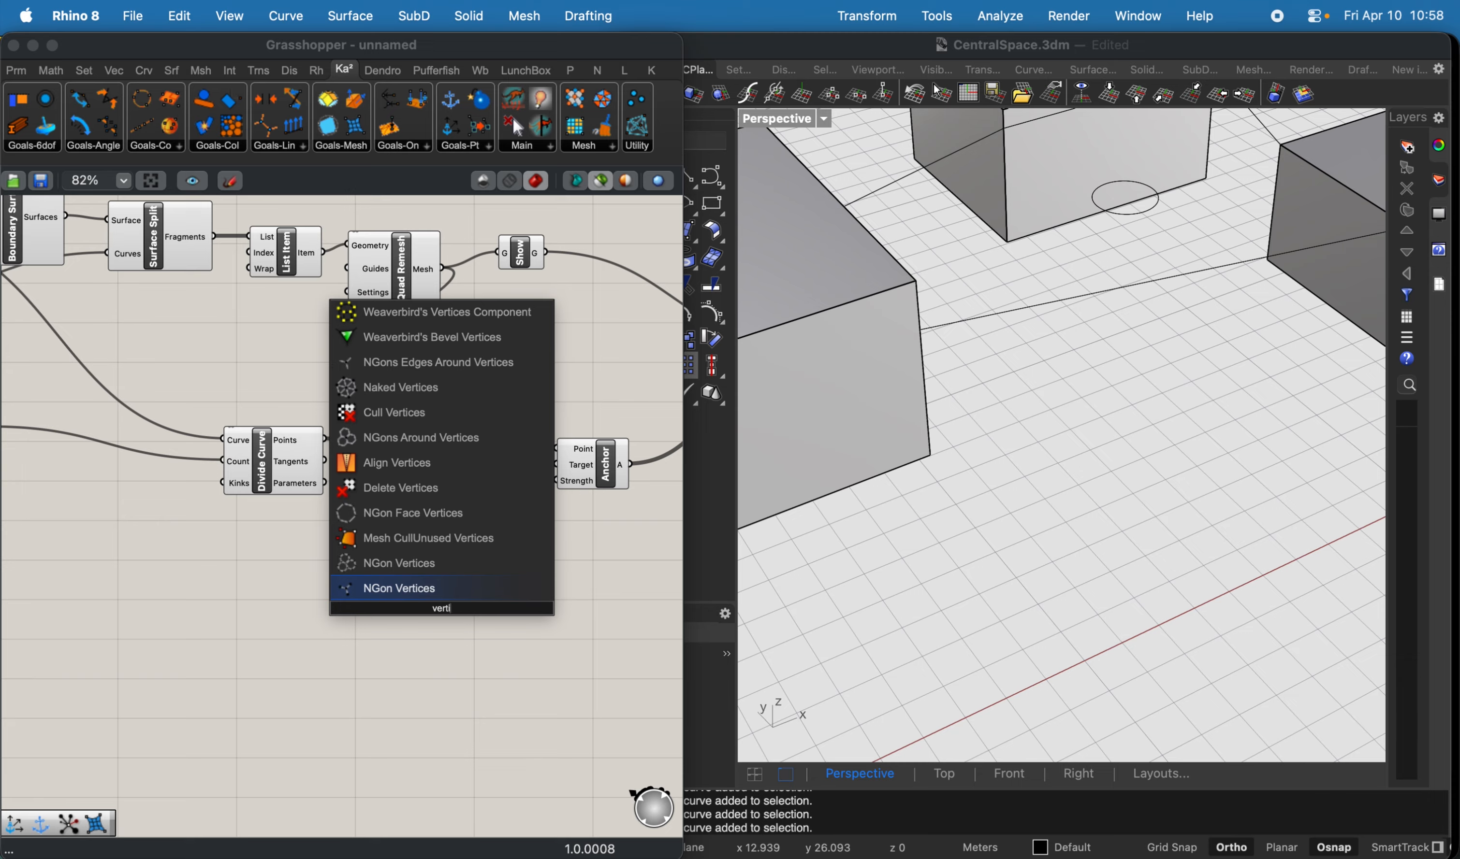
key(BackSpace)
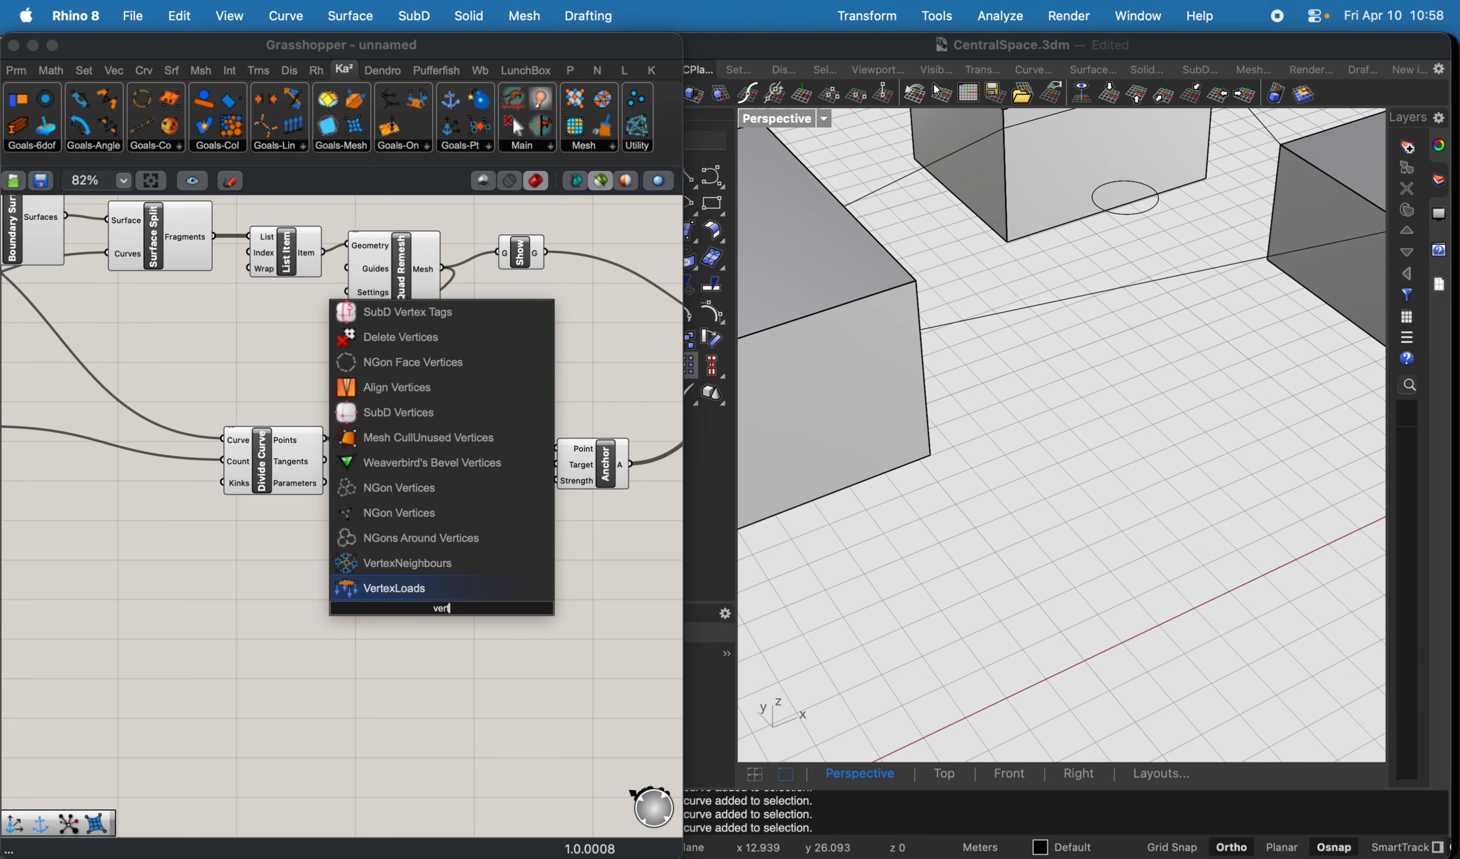
click(427, 595)
drag(436, 592, 447, 748)
click(439, 540)
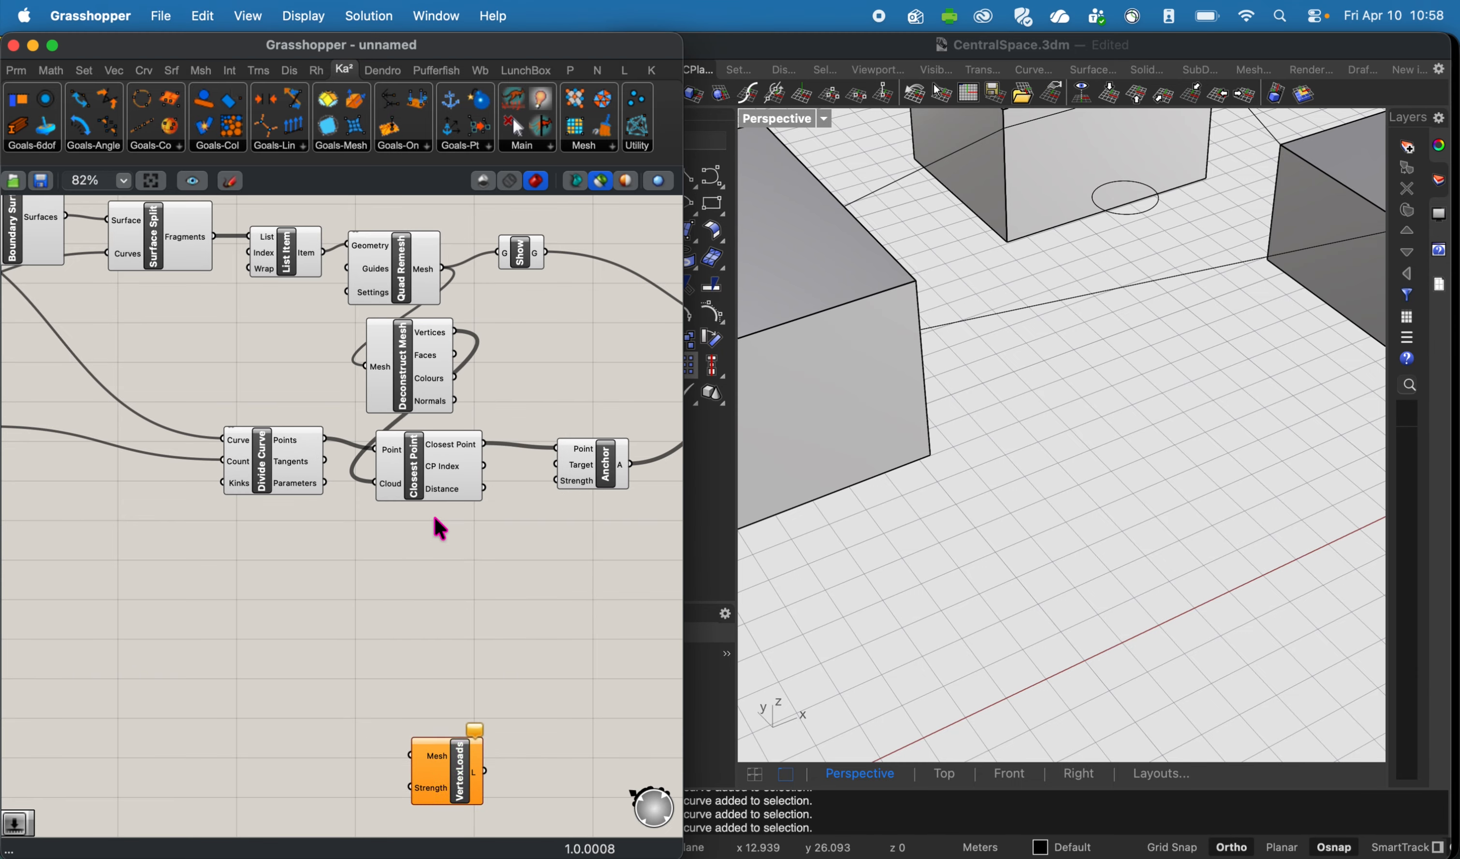
Add a Kangaroo EdgeLengths component below Closest Point and feed Quad Remesh's Mesh output into its Mesh input.
double_click(444, 566)
text(edge len)
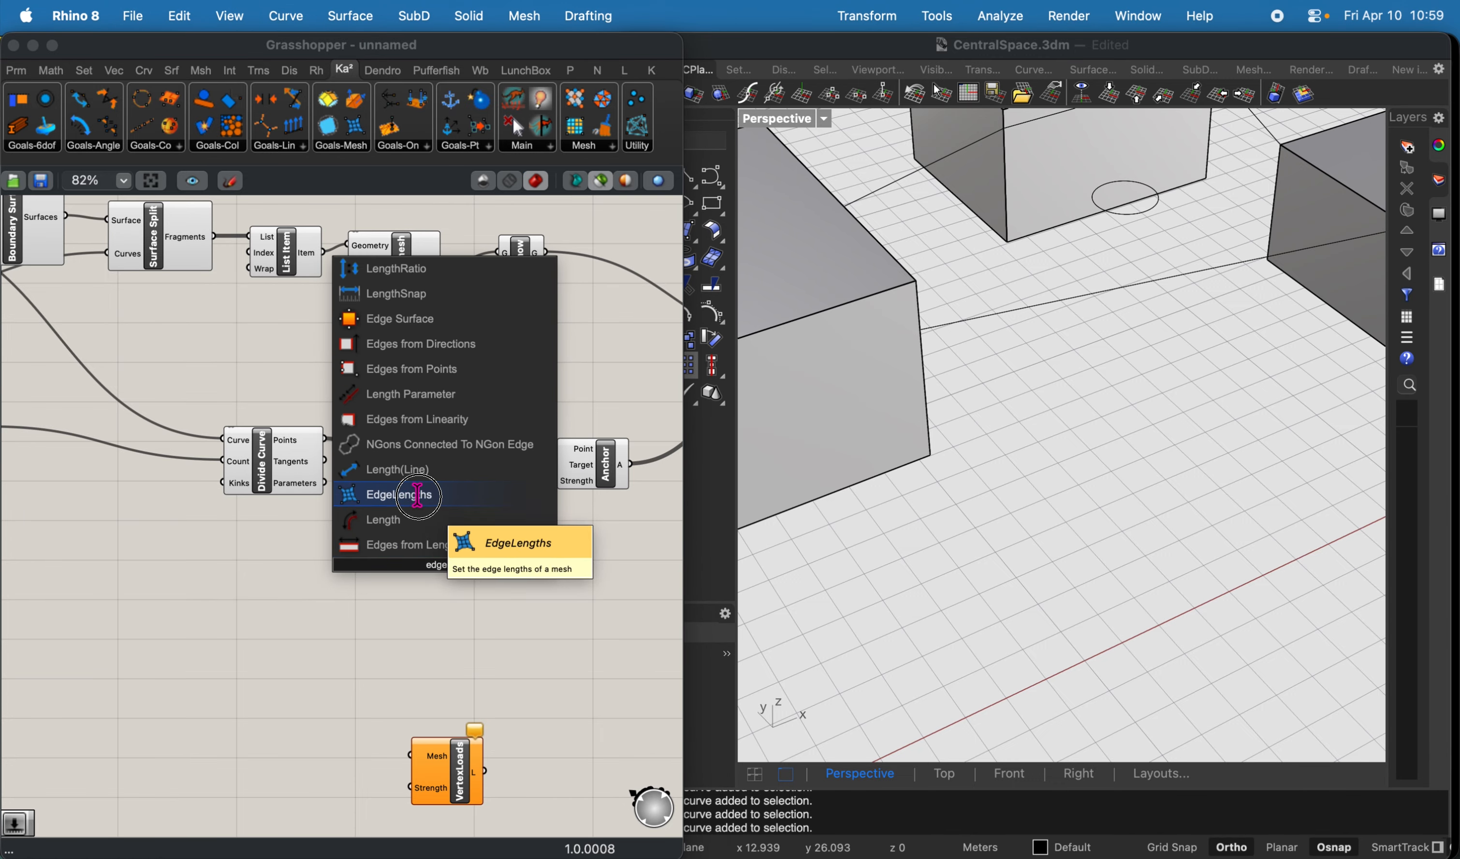
click(413, 495)
drag(443, 593, 444, 608)
click(433, 288)
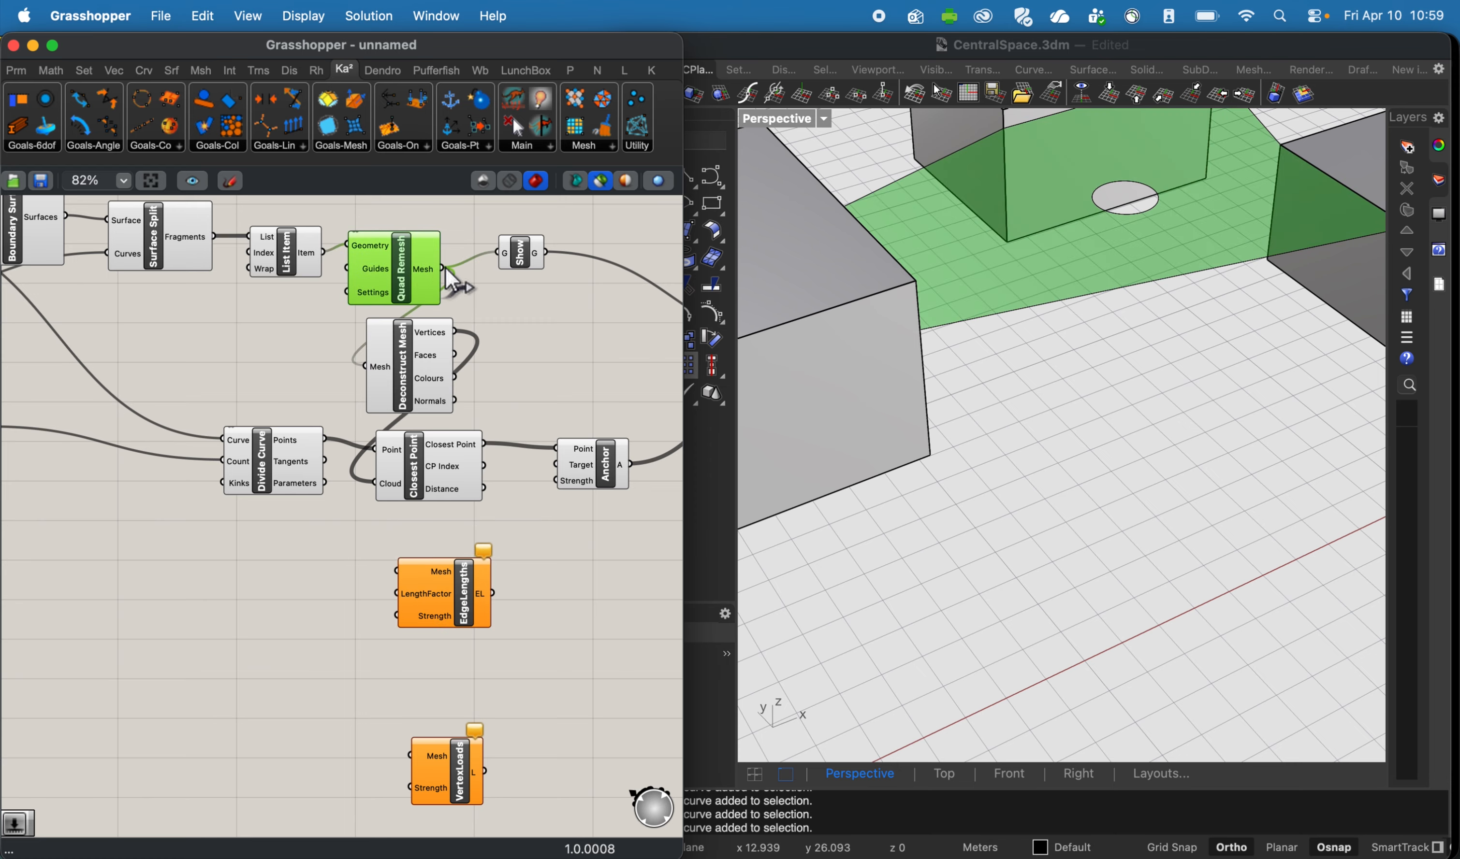
drag(443, 269, 426, 594)
click(433, 611)
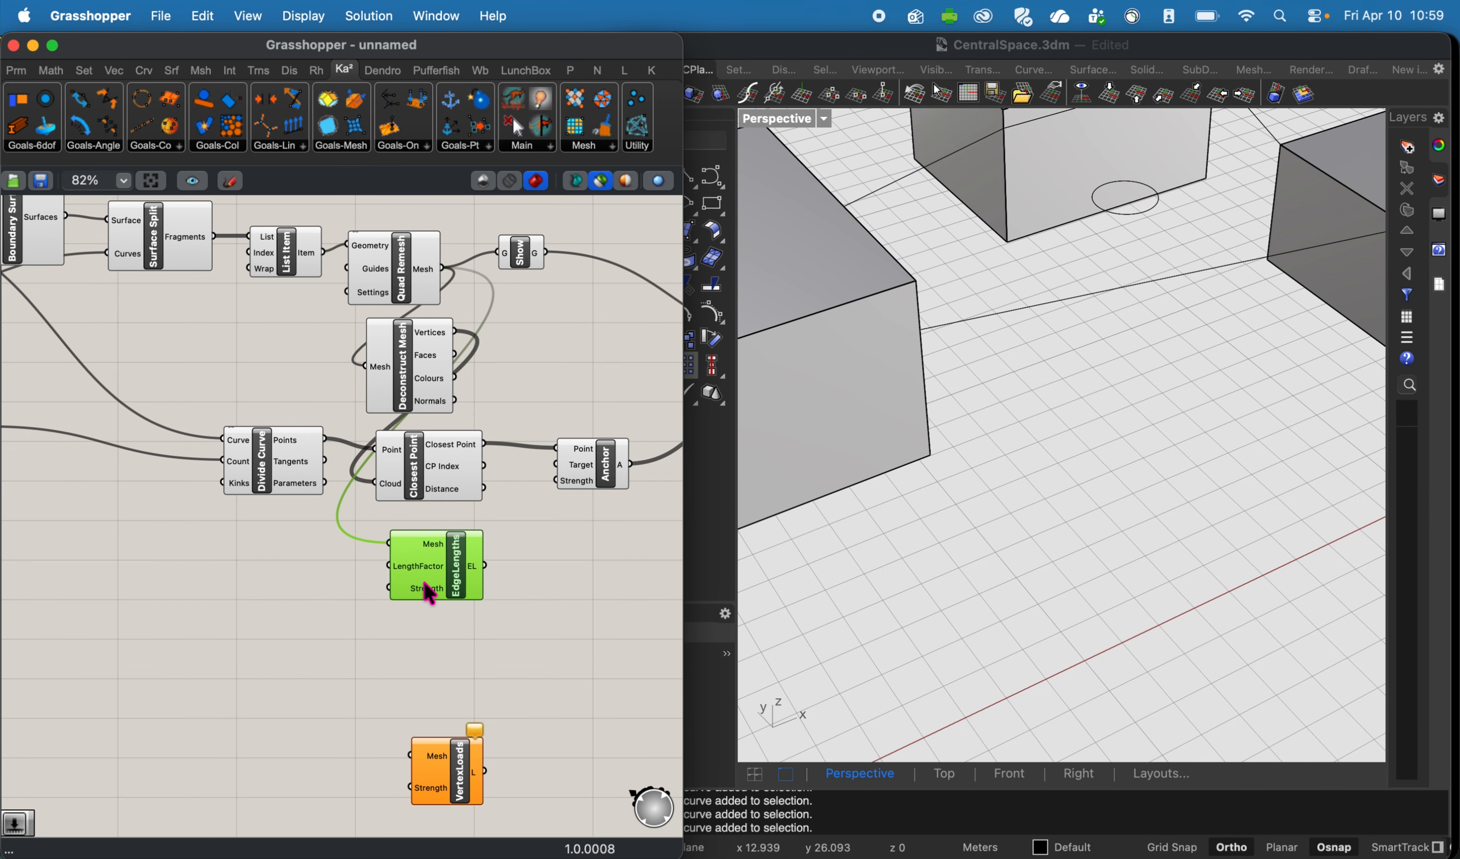
Add a number slider ranging from 0.5 to 1, set at 0.5, and connect it to EdgeLengths' LengthFactor input.
click(394, 260)
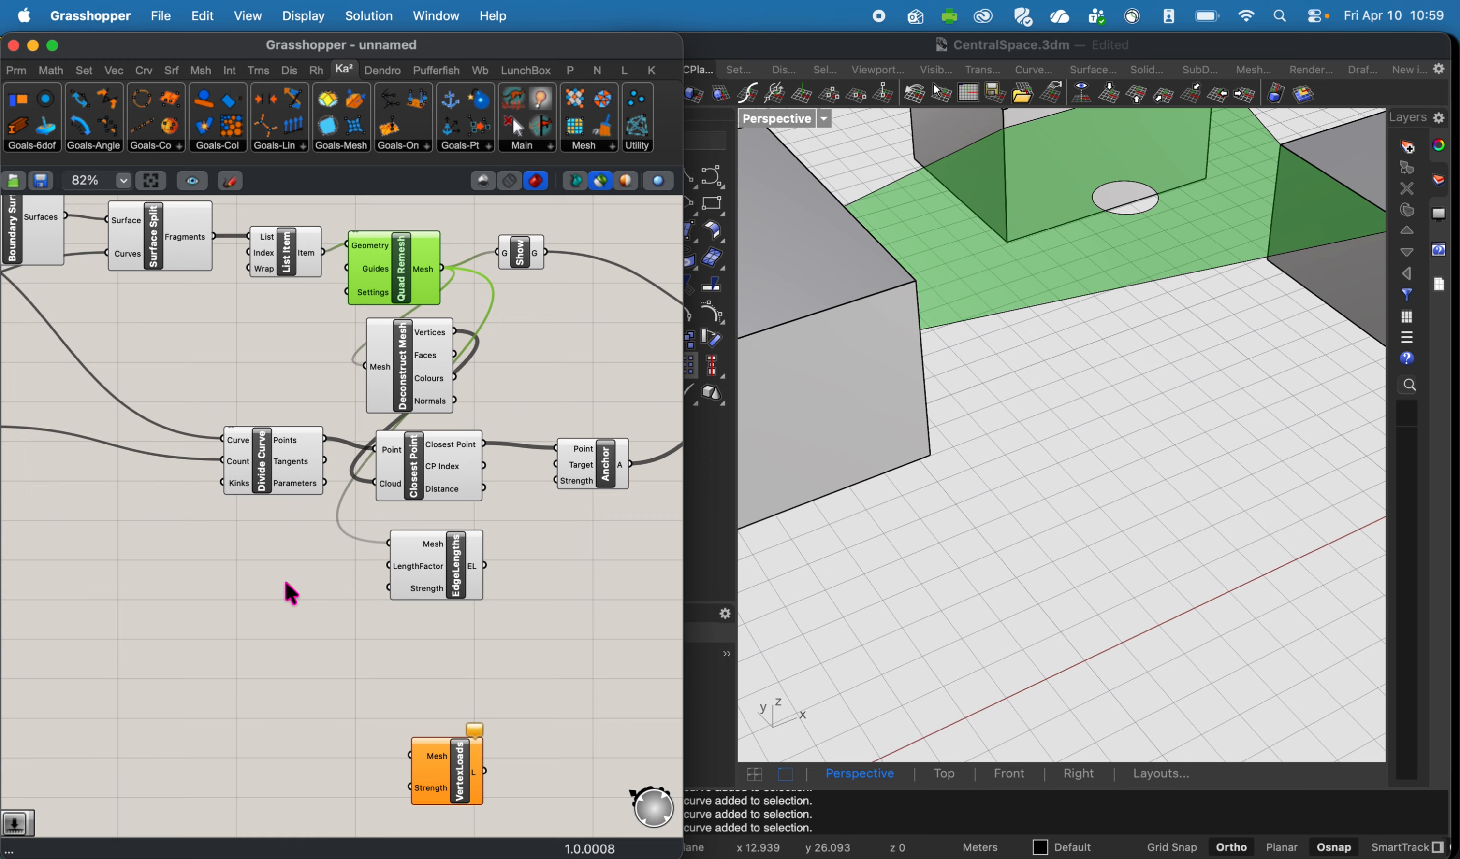
double_click(261, 561)
text(0.5)
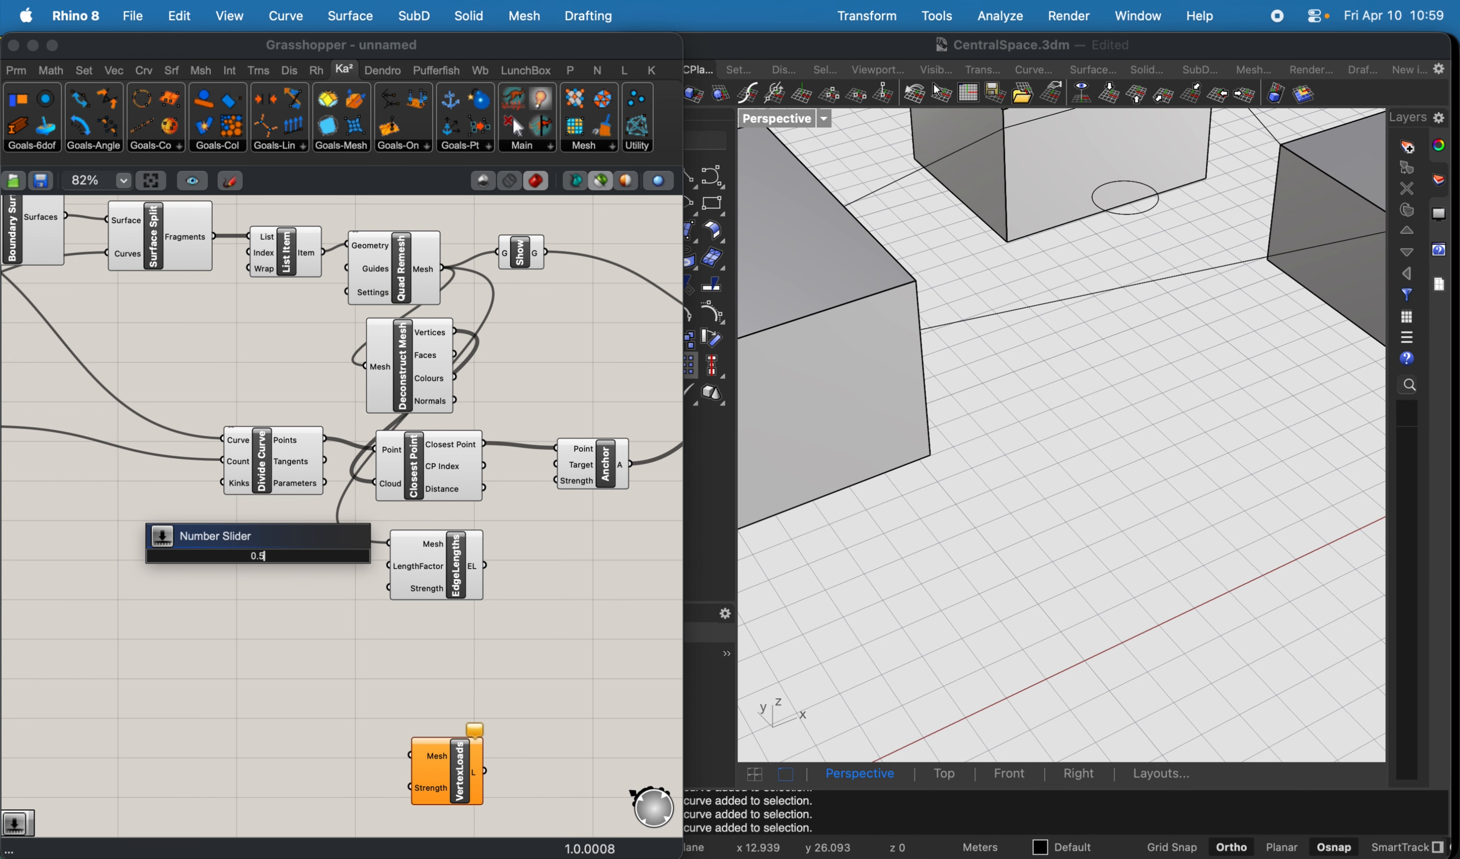
text(...1)
key(Return)
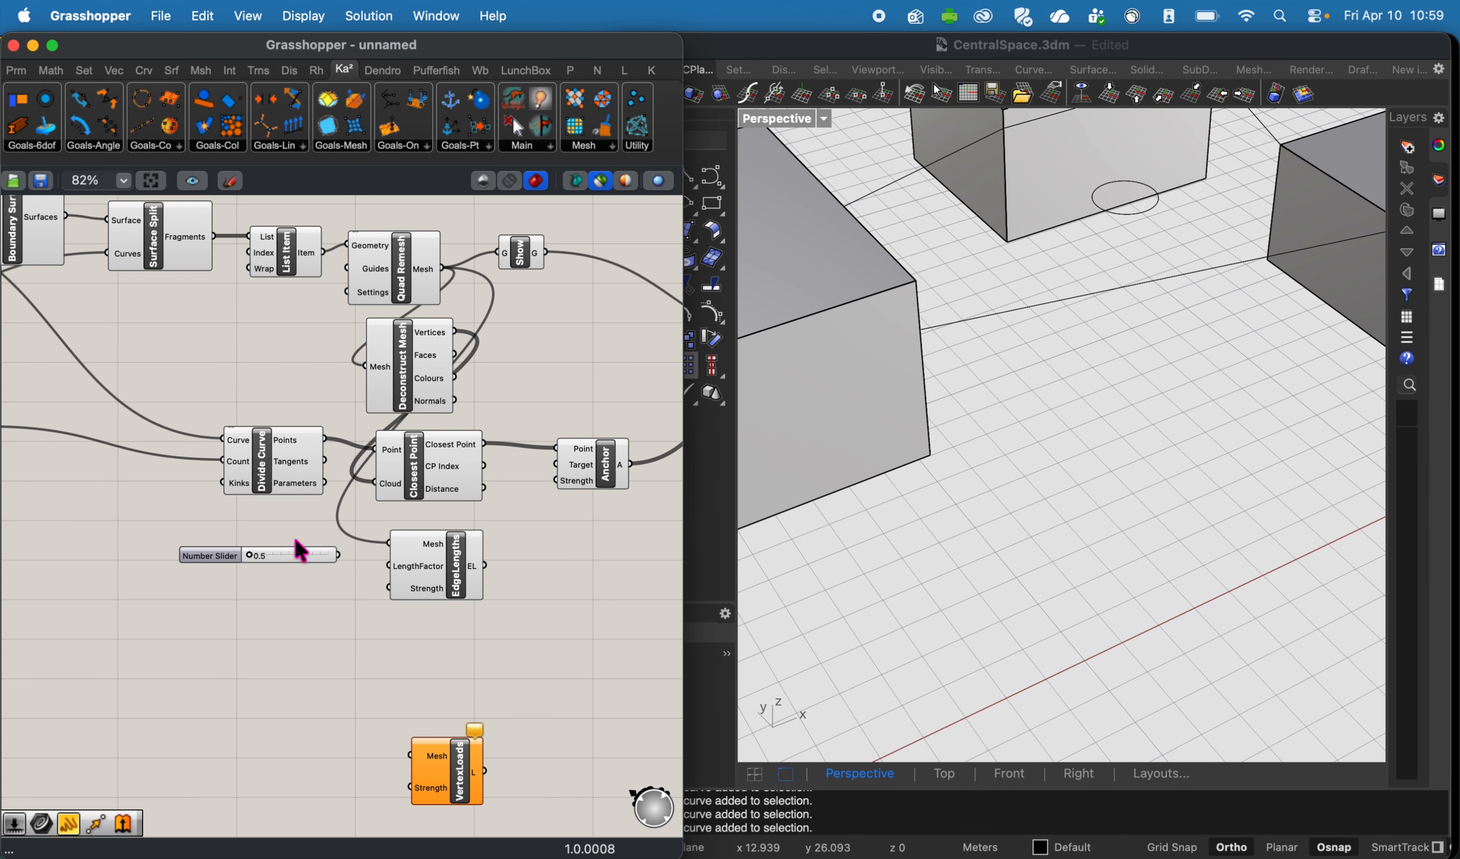
drag(329, 560, 388, 566)
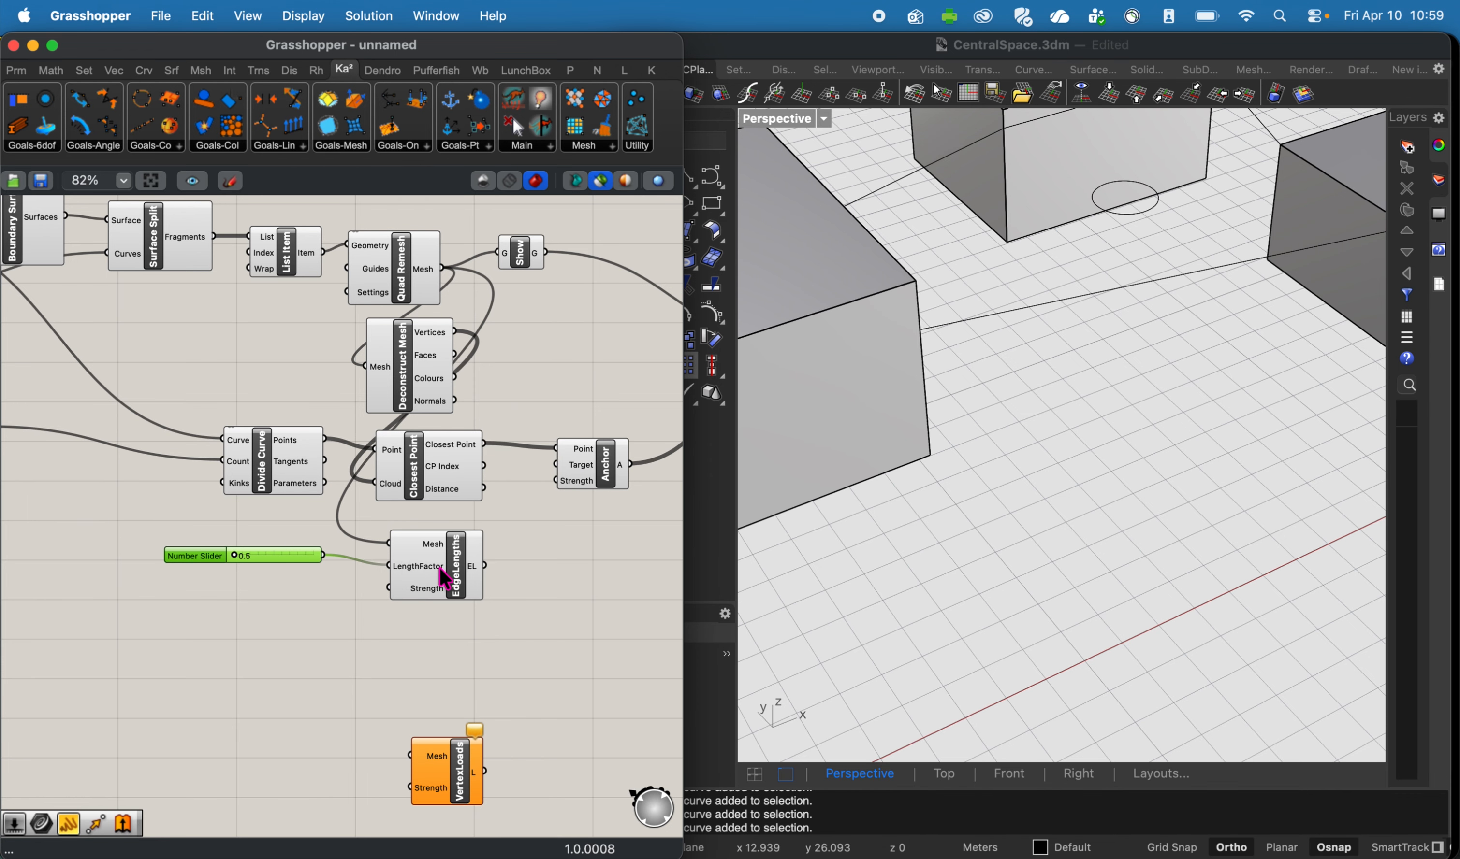
Connect the EdgeLengths output to Merge's third input.
click(448, 587)
right_drag(471, 620, 276, 579)
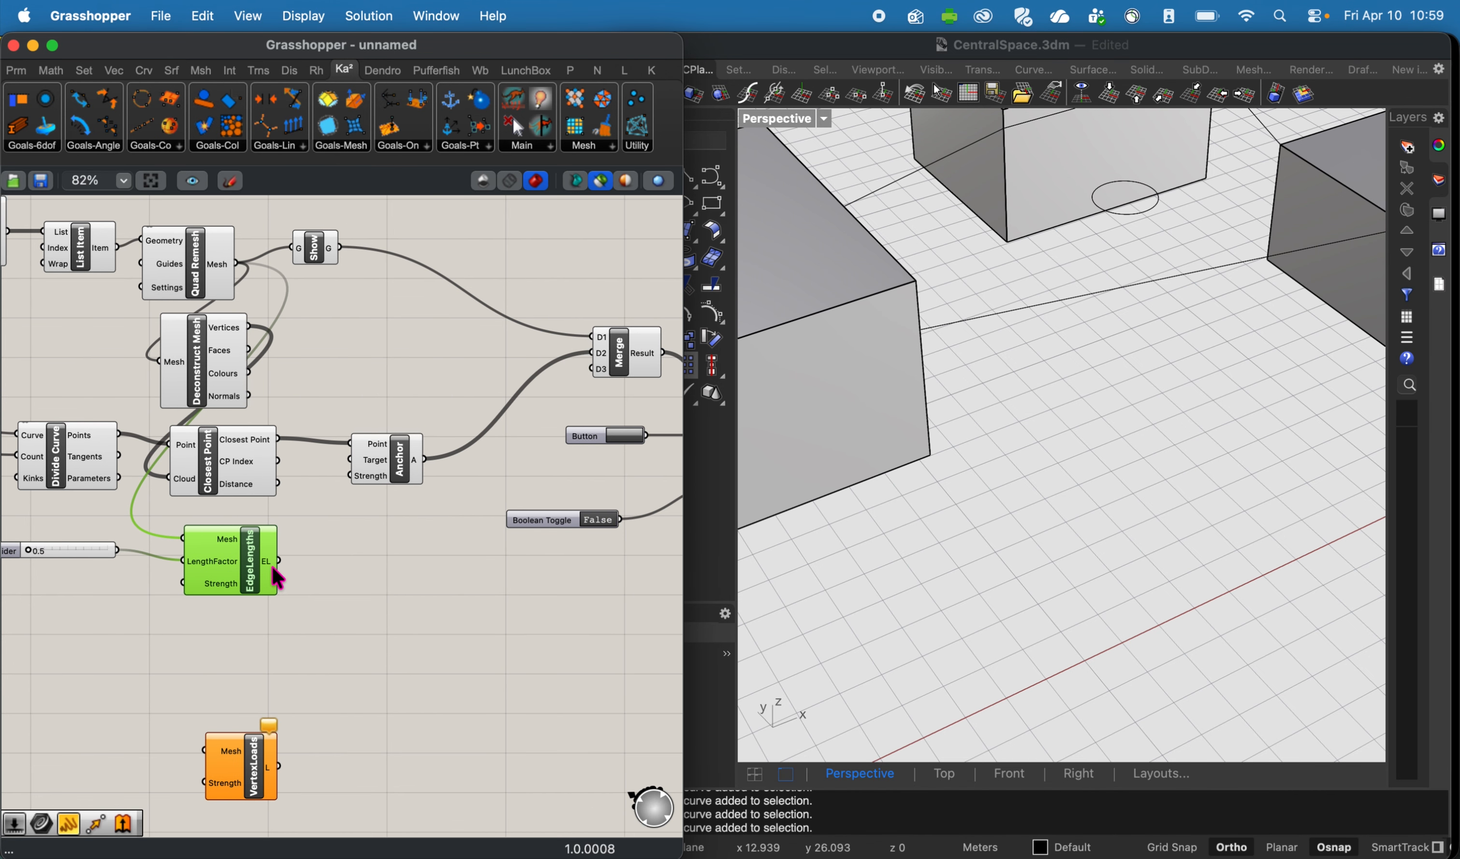
drag(278, 560, 599, 361)
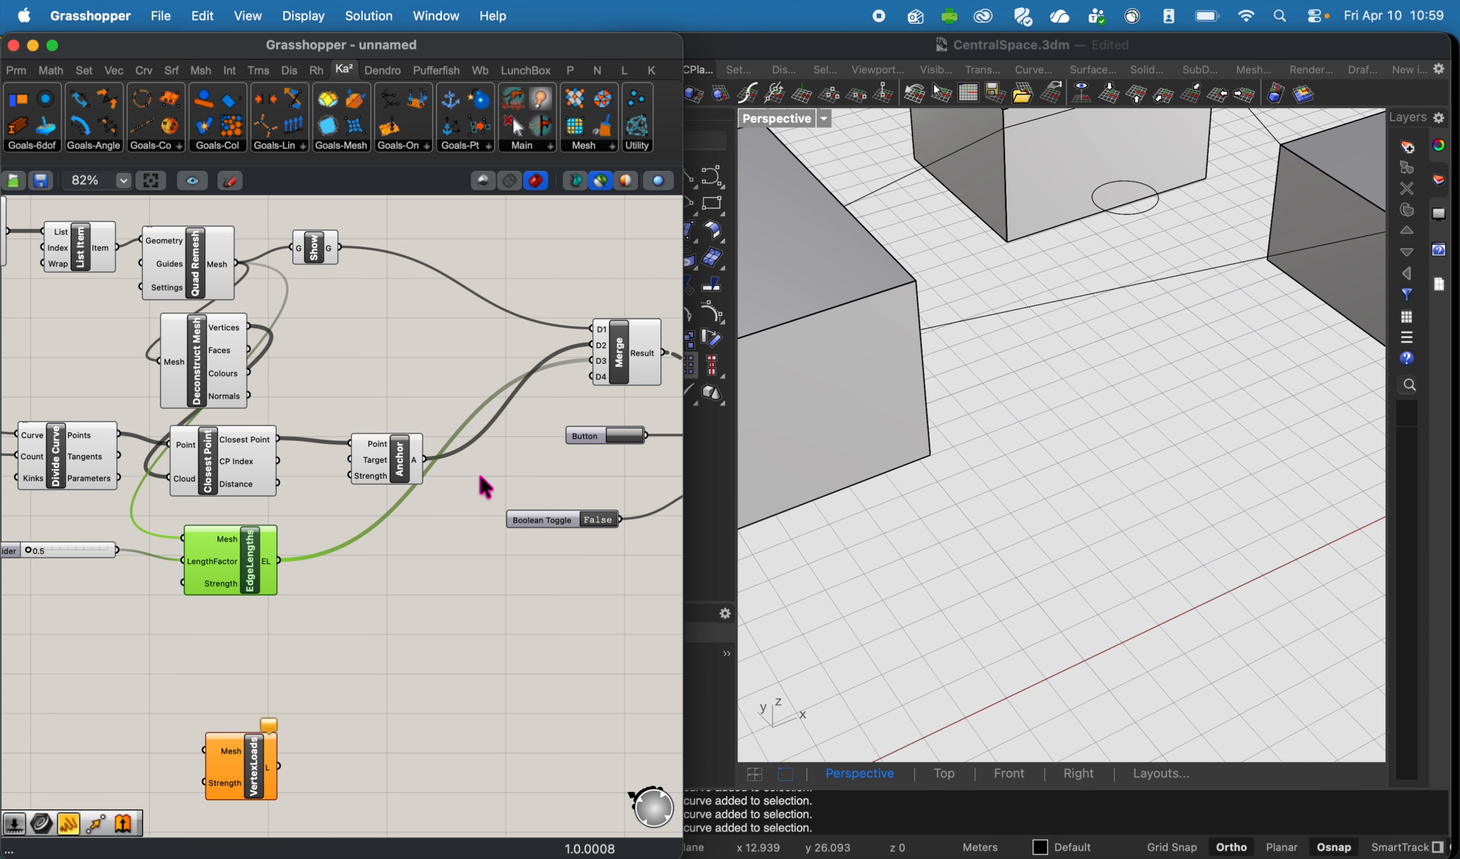
Try feeding Quad Remesh's Mesh output into the VertexLoads component, and delete VertexLoads.
right_drag(317, 646, 404, 633)
drag(338, 750, 338, 712)
right_drag(338, 712, 474, 712)
click(440, 275)
drag(459, 251, 471, 648)
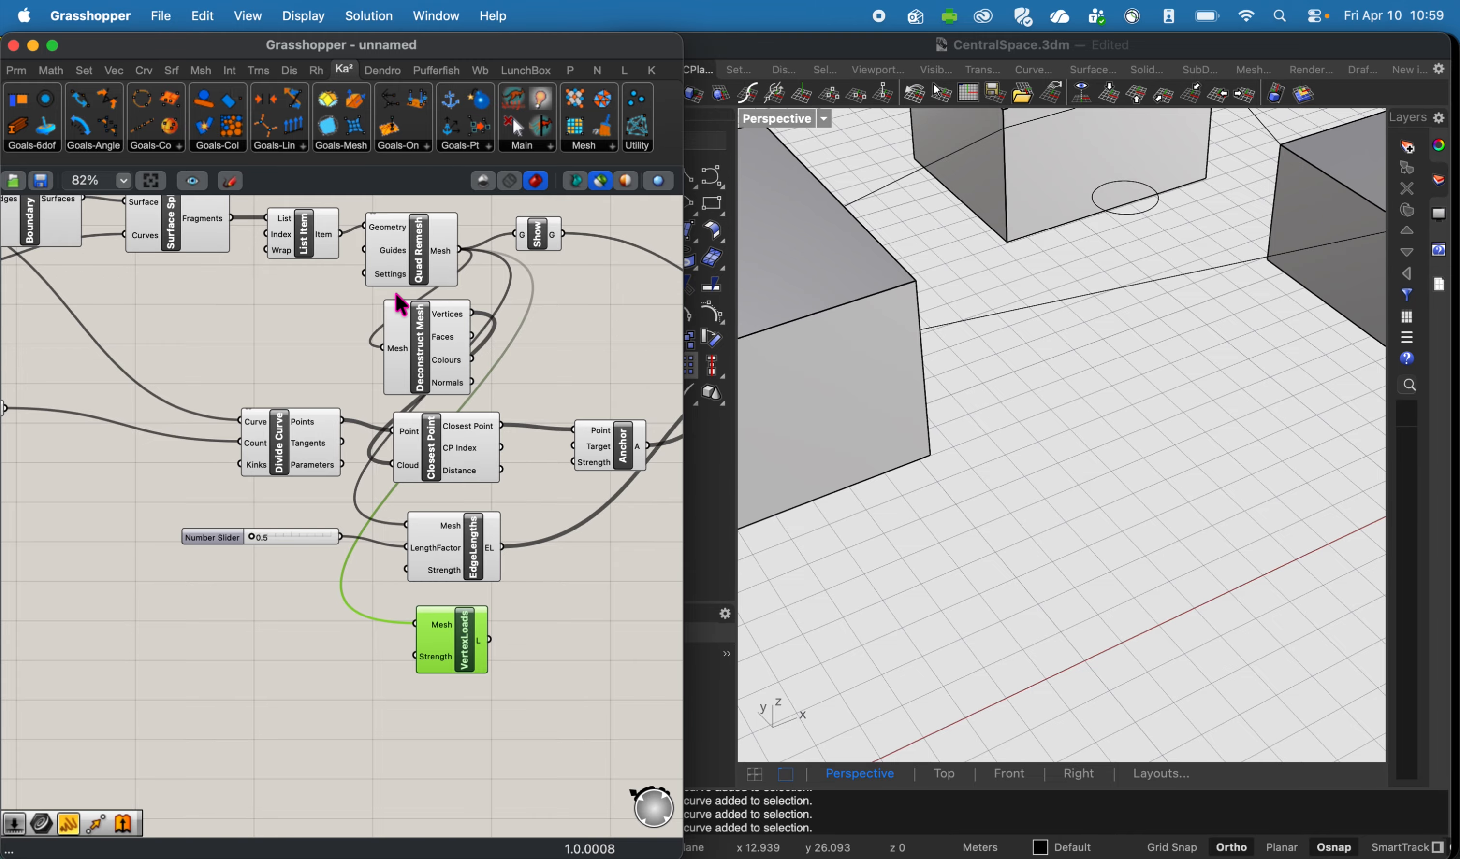
click(485, 723)
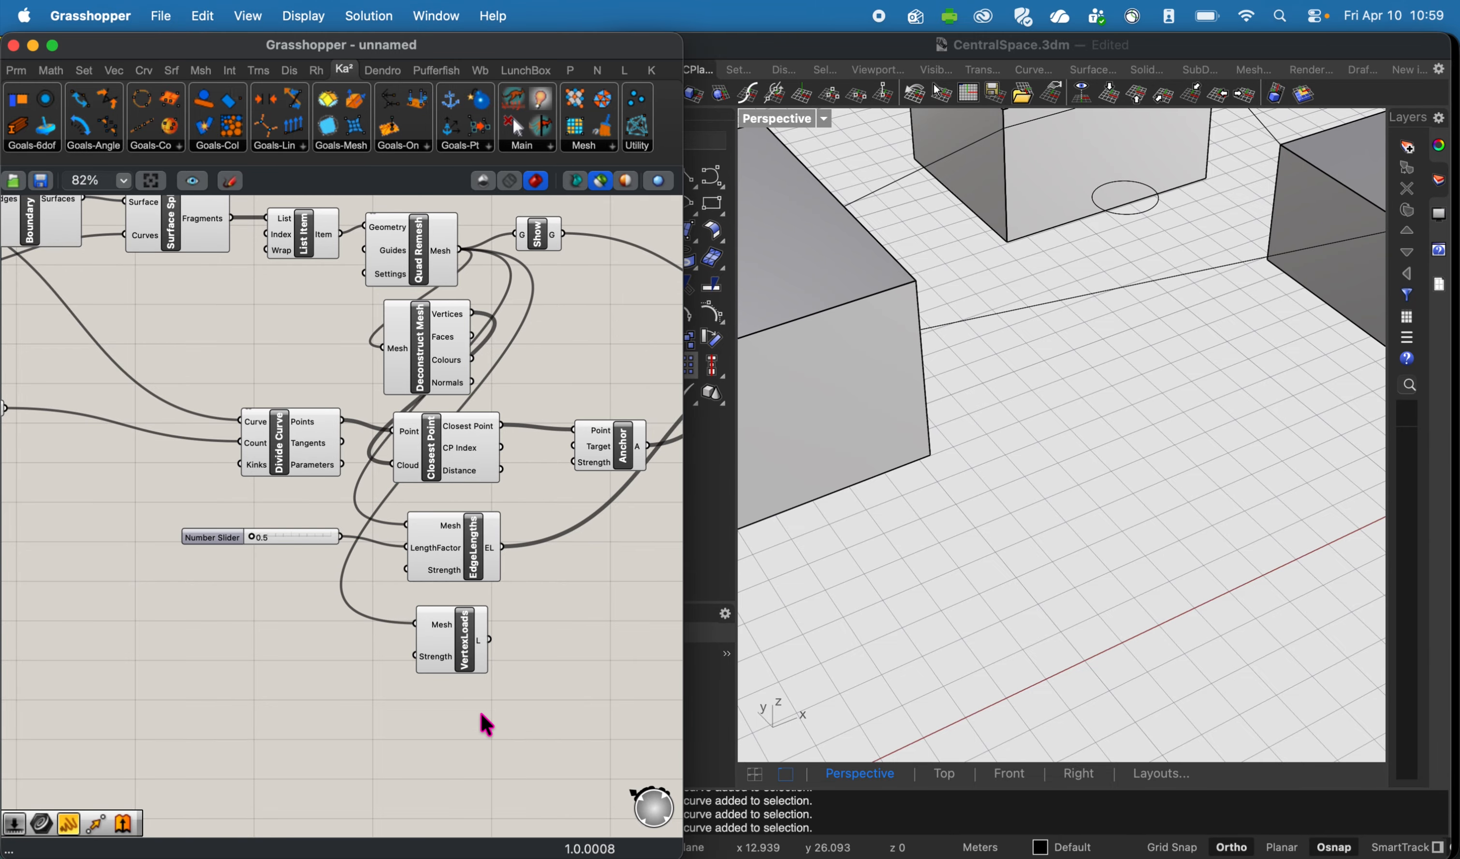
click(475, 664)
key(Delete)
Add a Load component below EdgeLengths and connect Deconstruct Mesh's Vertices output to its Point input.
double_click(458, 643)
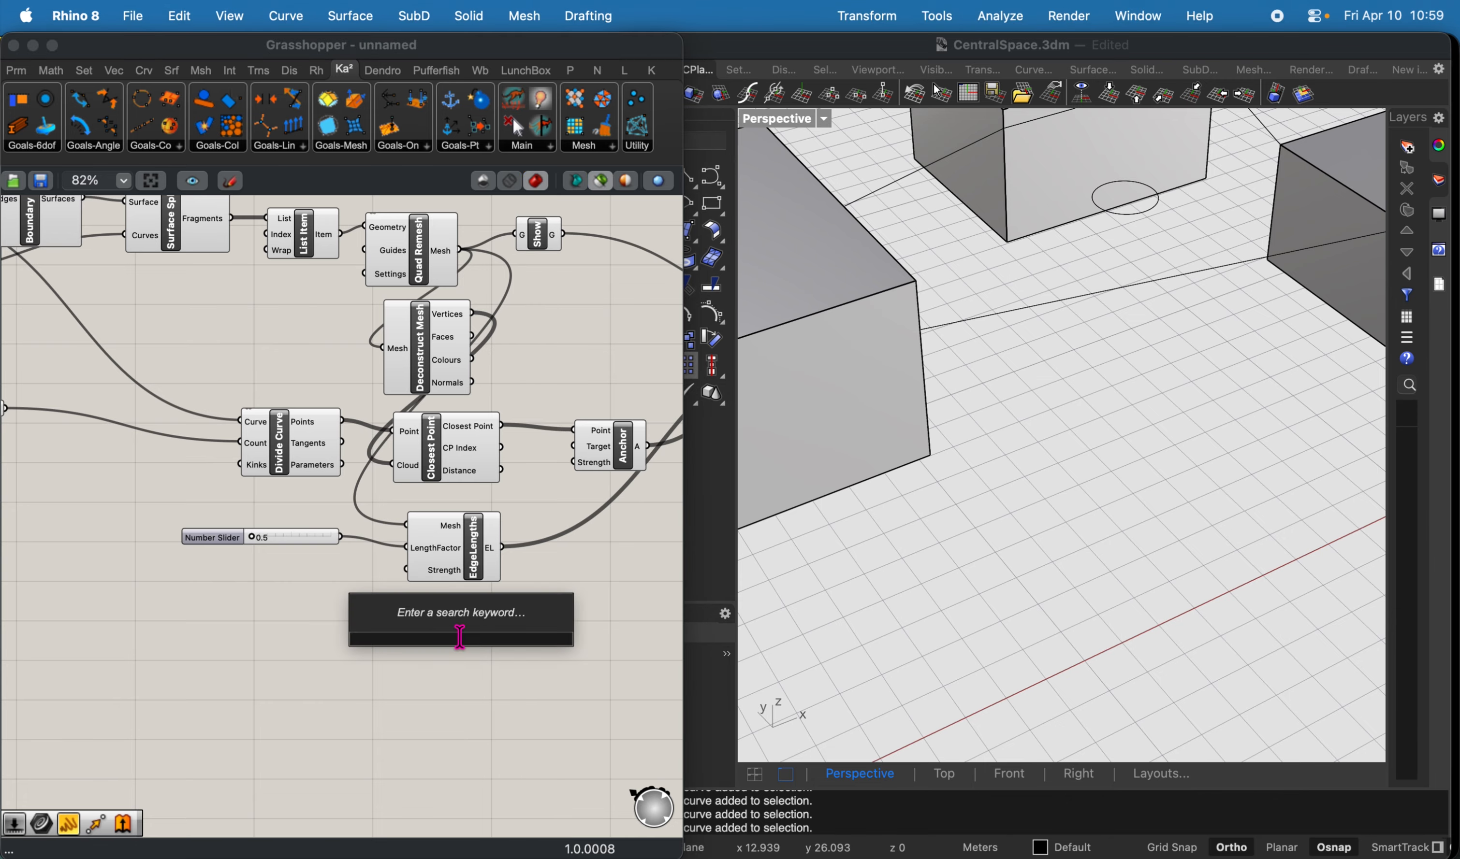
text(load)
key(Return)
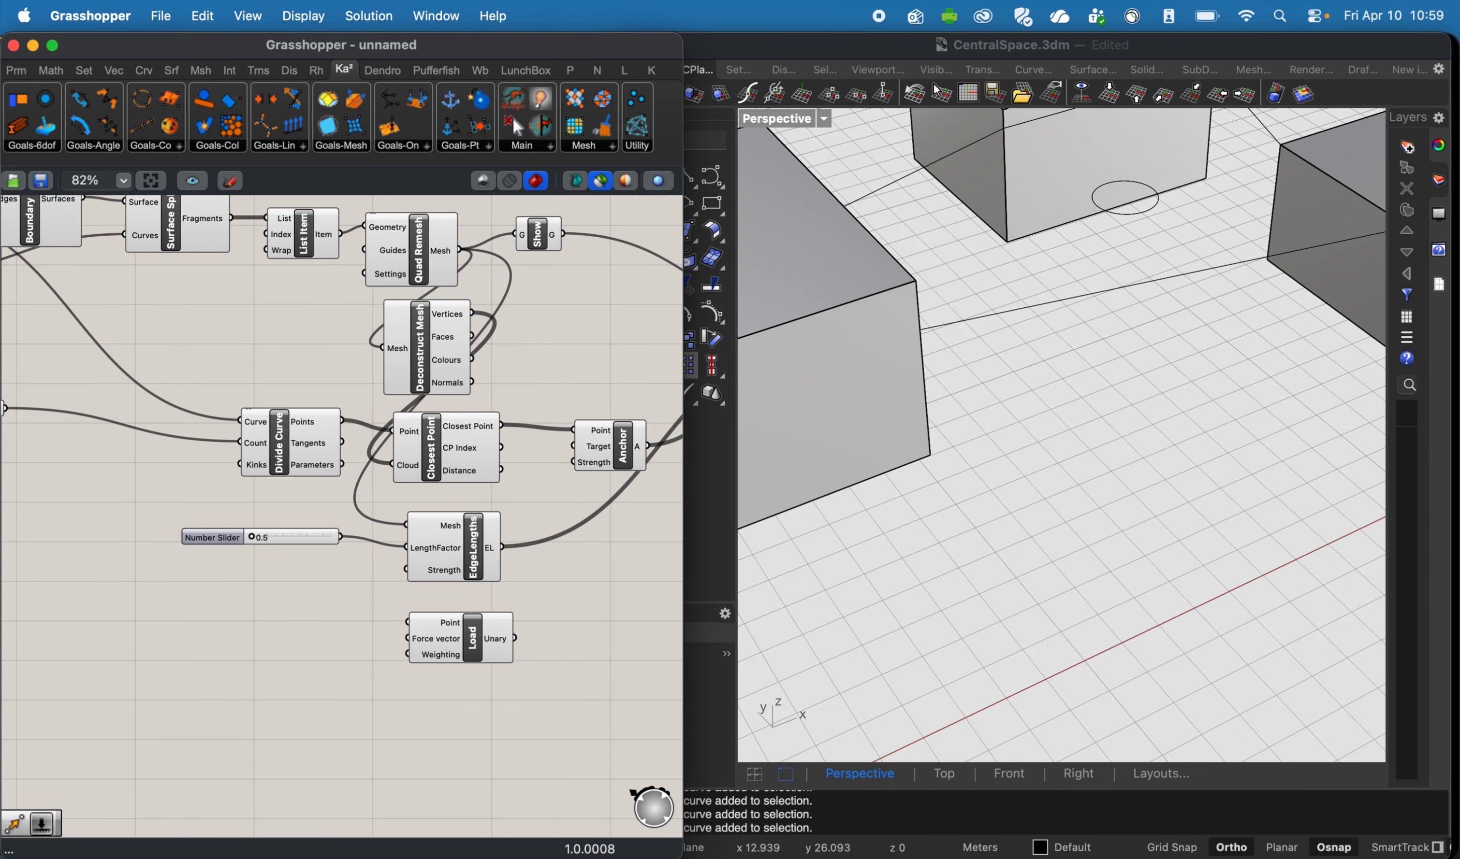
click(437, 260)
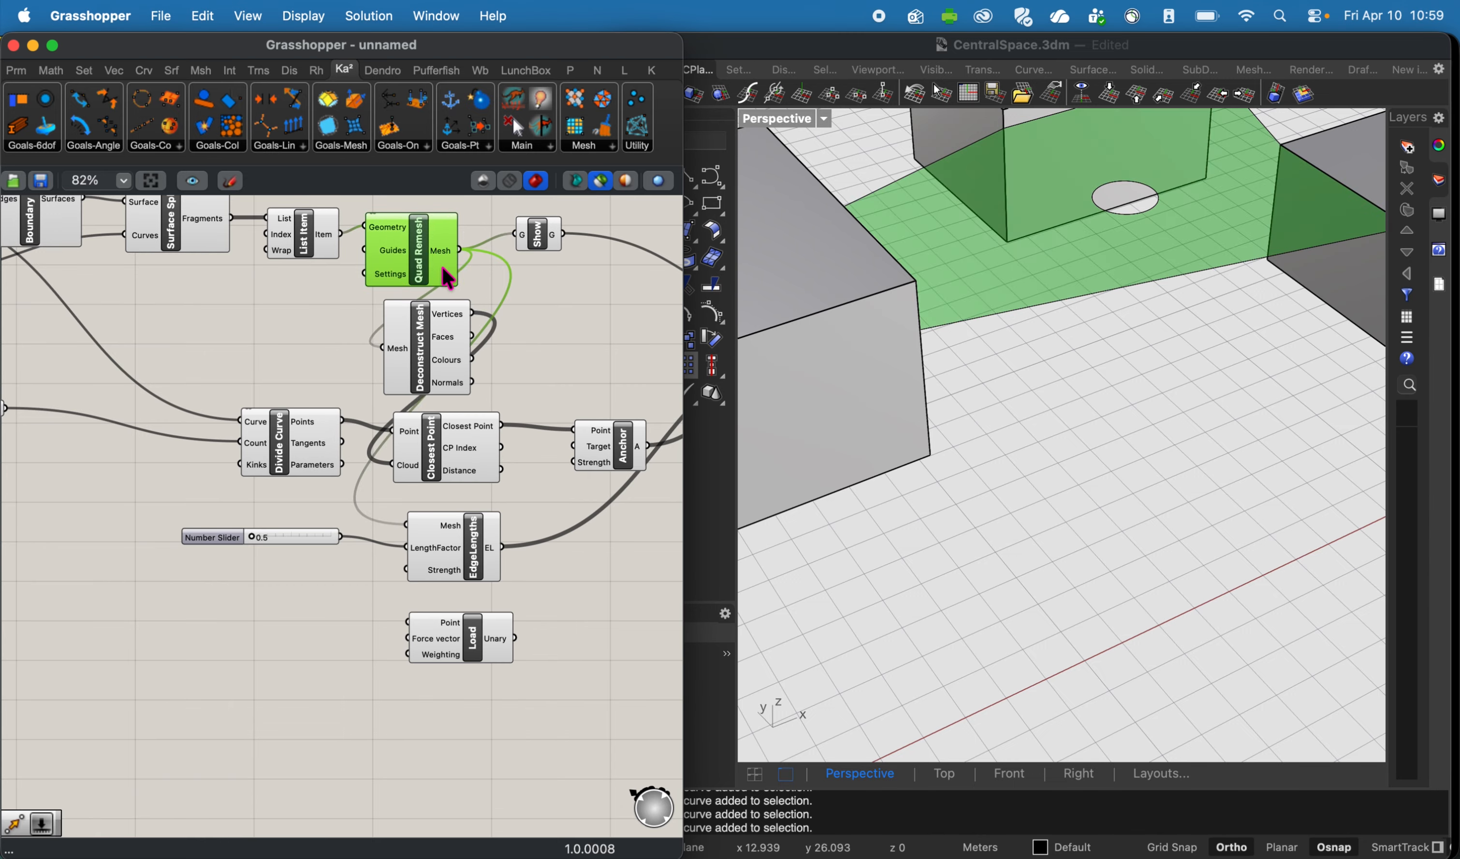
click(441, 350)
drag(473, 313, 446, 655)
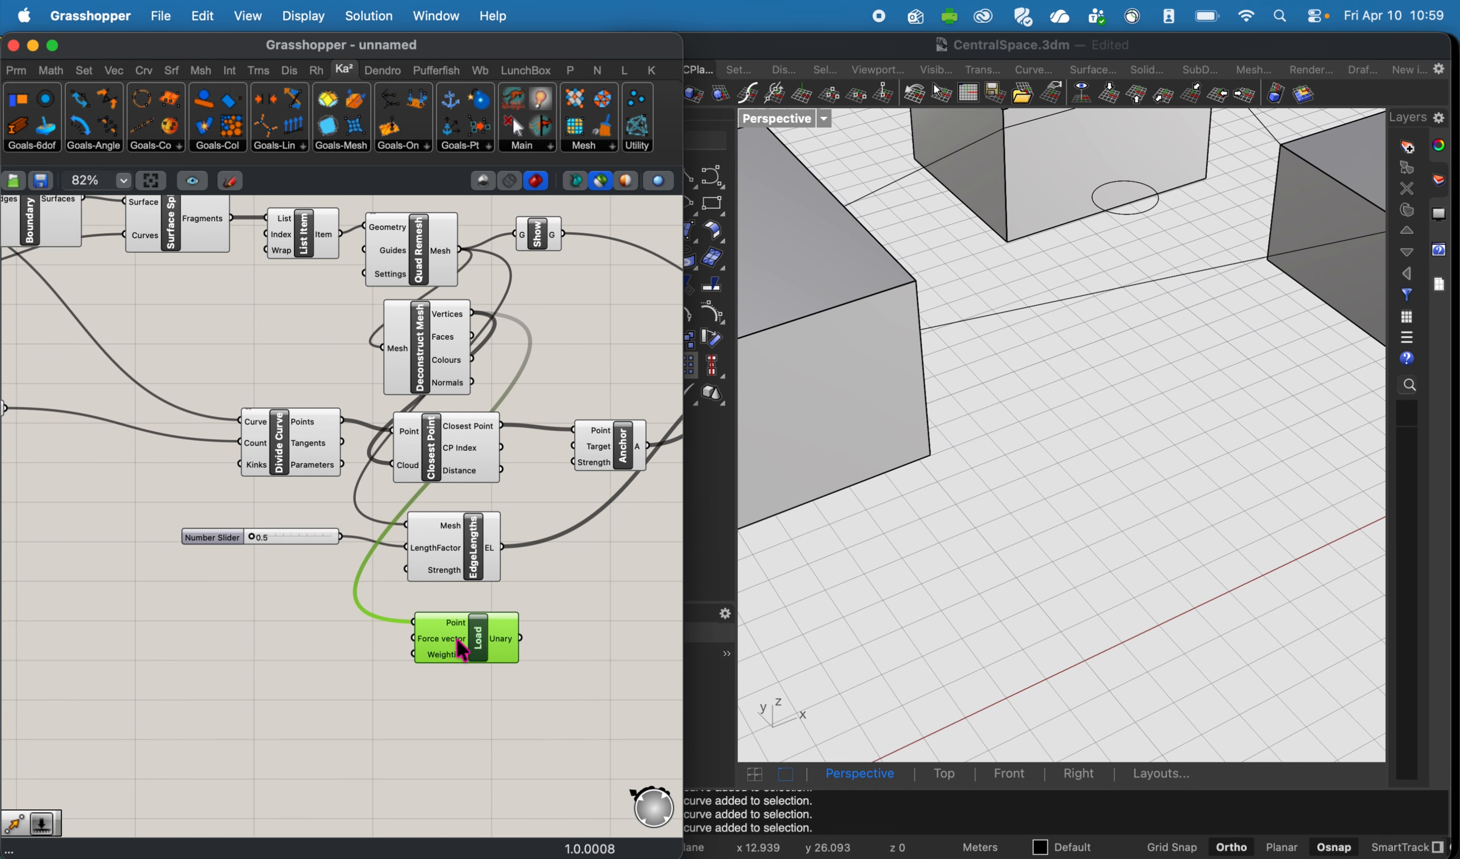
shift+click(416, 241)
click(430, 366)
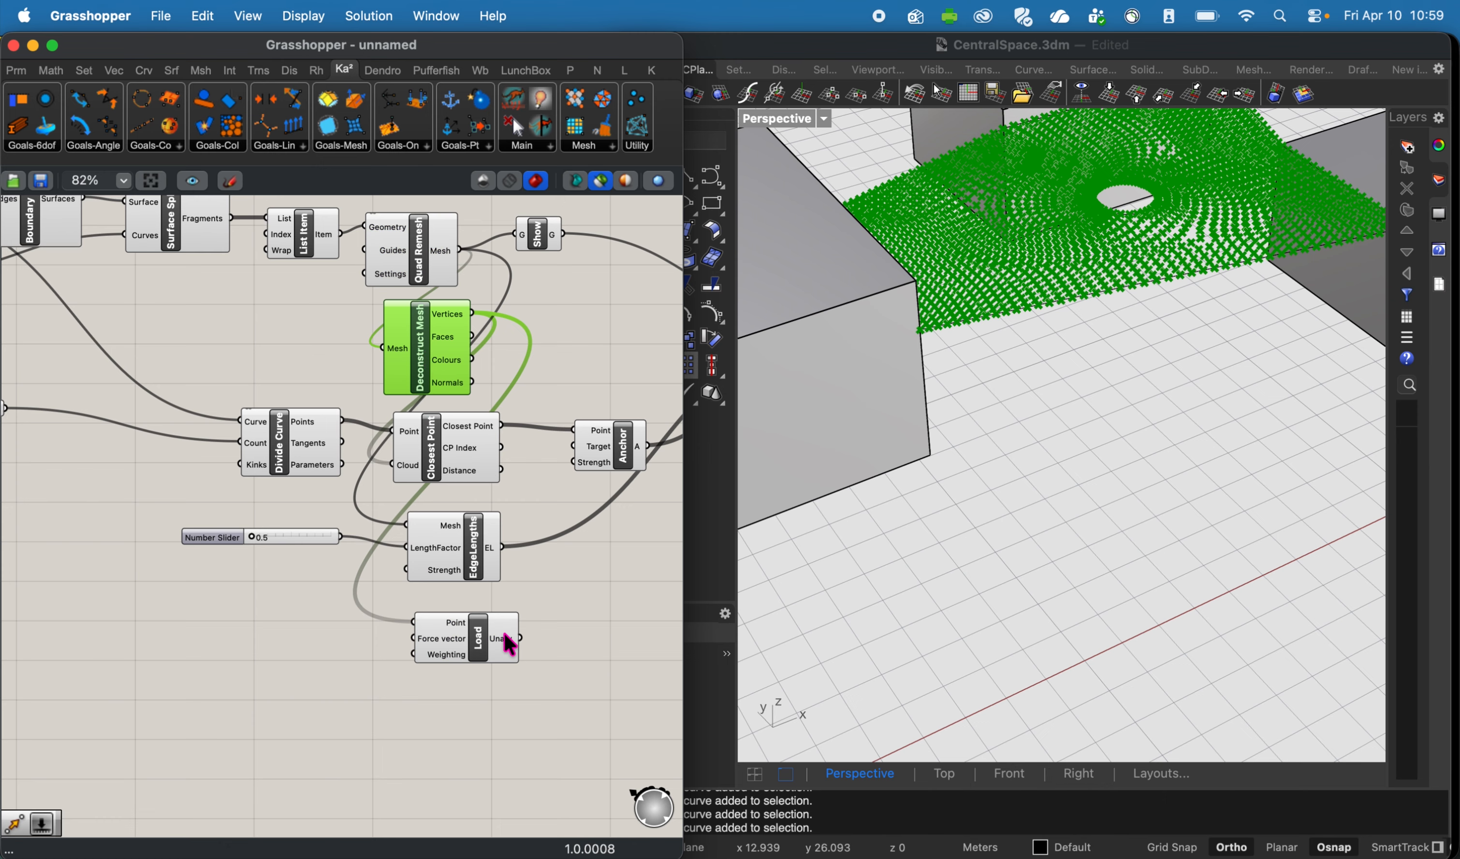
Add a number slider with a lower limit of 0.1 and connect it to the Load component's Weighting input.
click(476, 649)
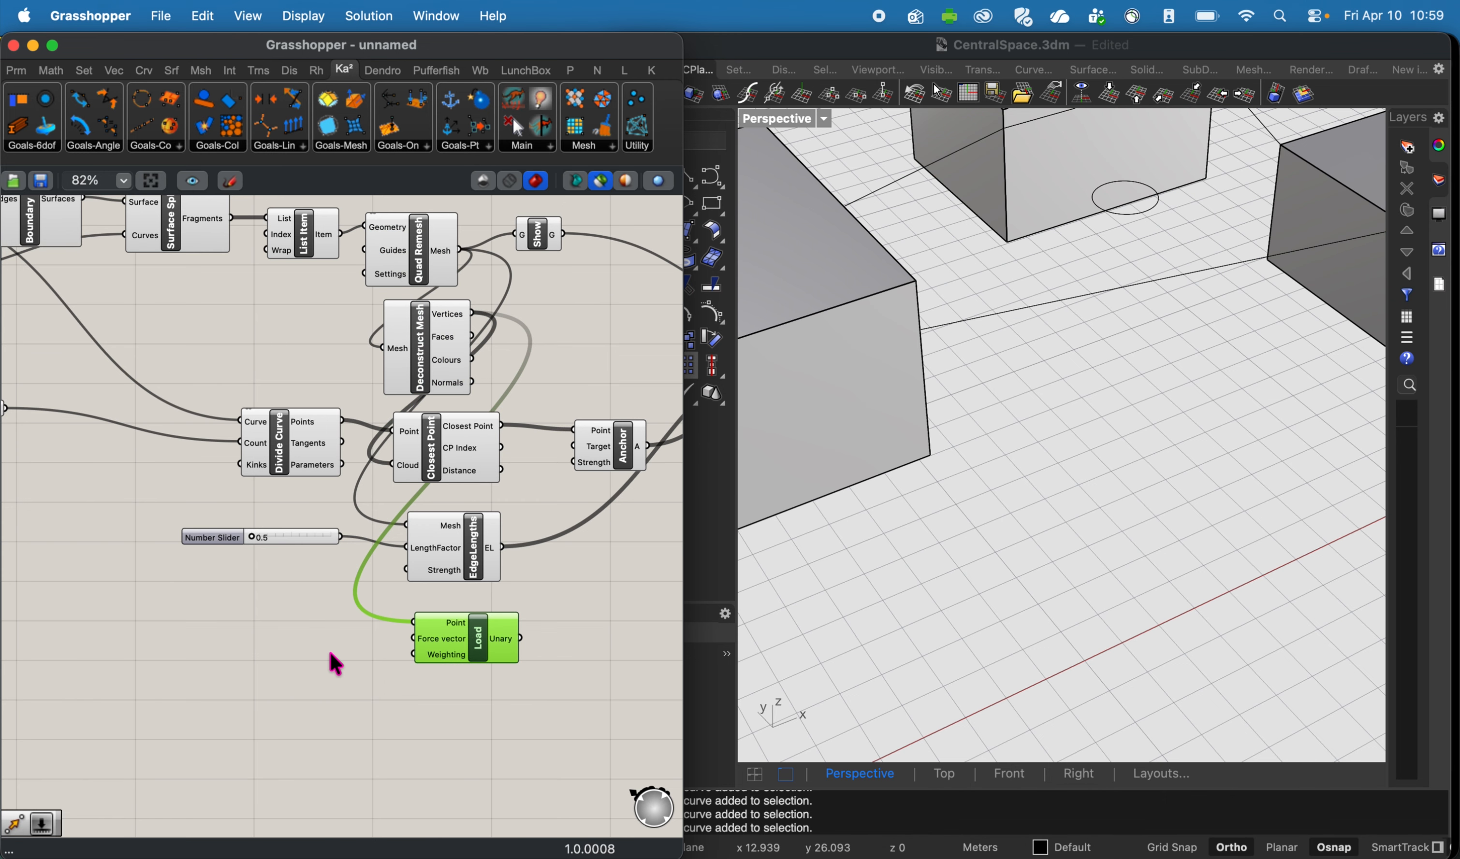
mouse_move(423, 639)
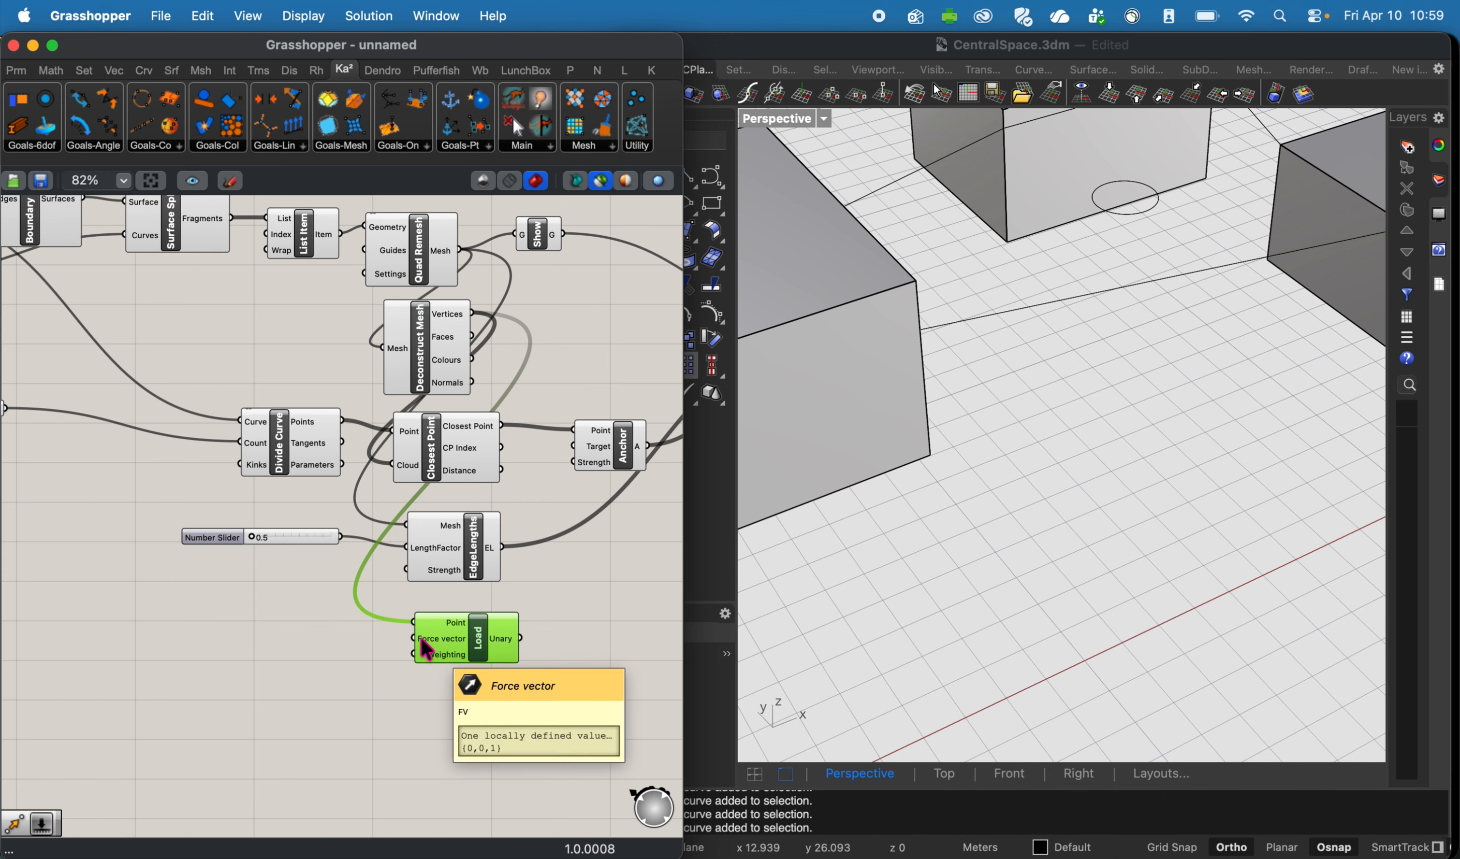
click(462, 717)
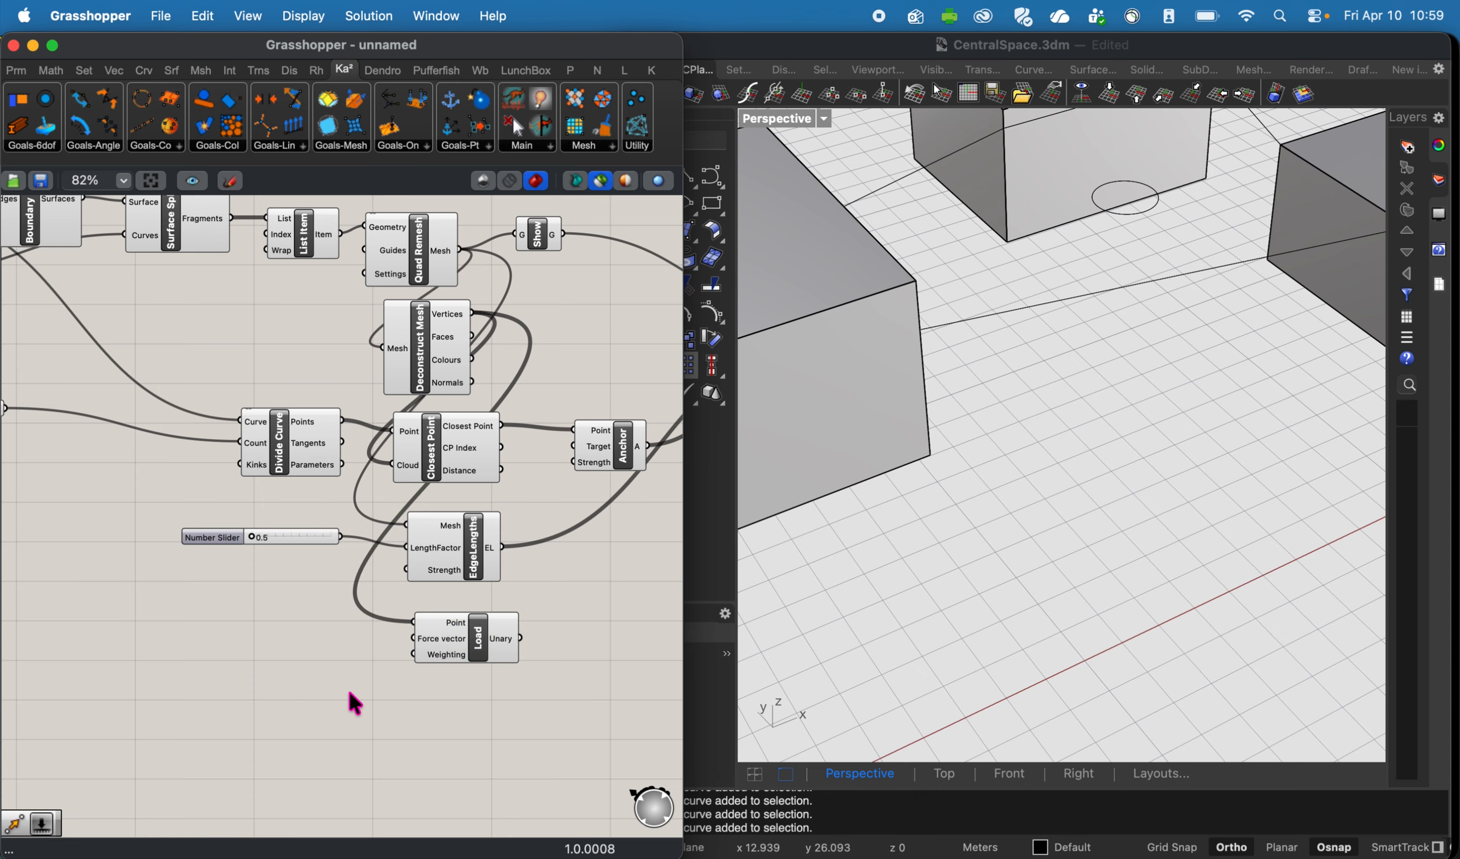
double_click(318, 696)
text(0.1.)
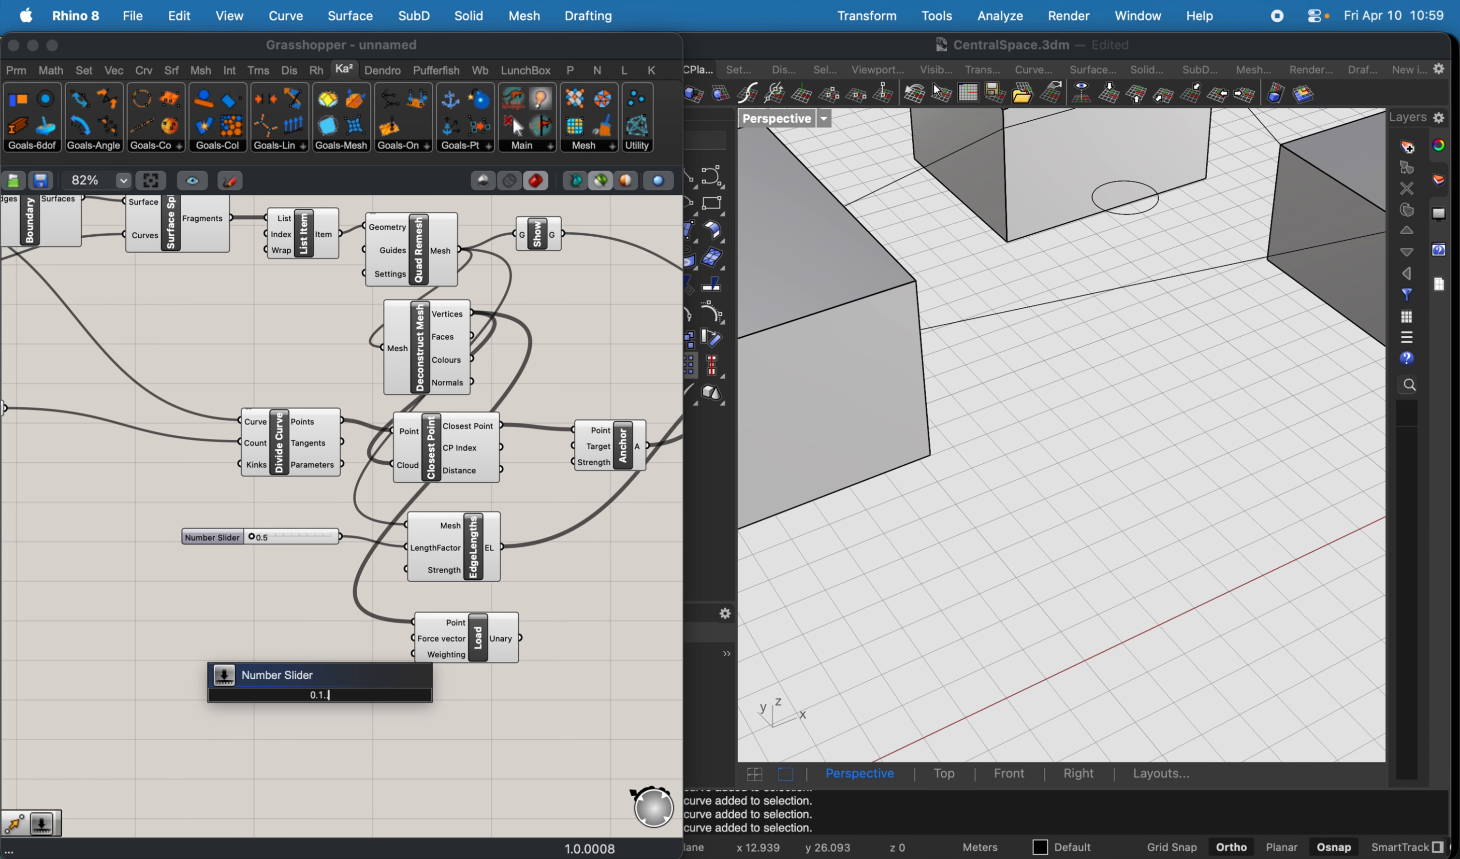
key(Return)
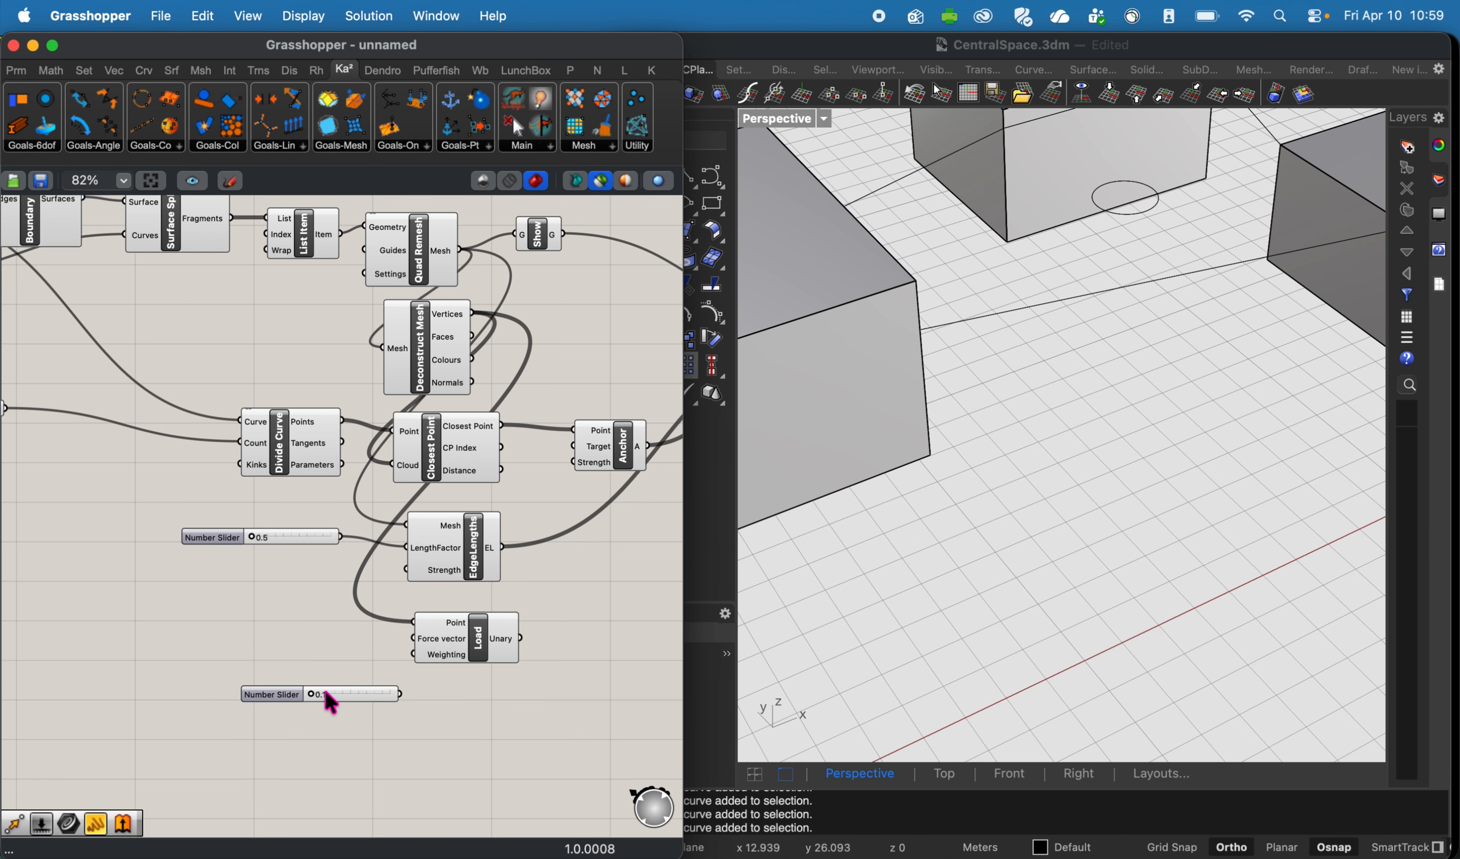
drag(357, 697, 342, 675)
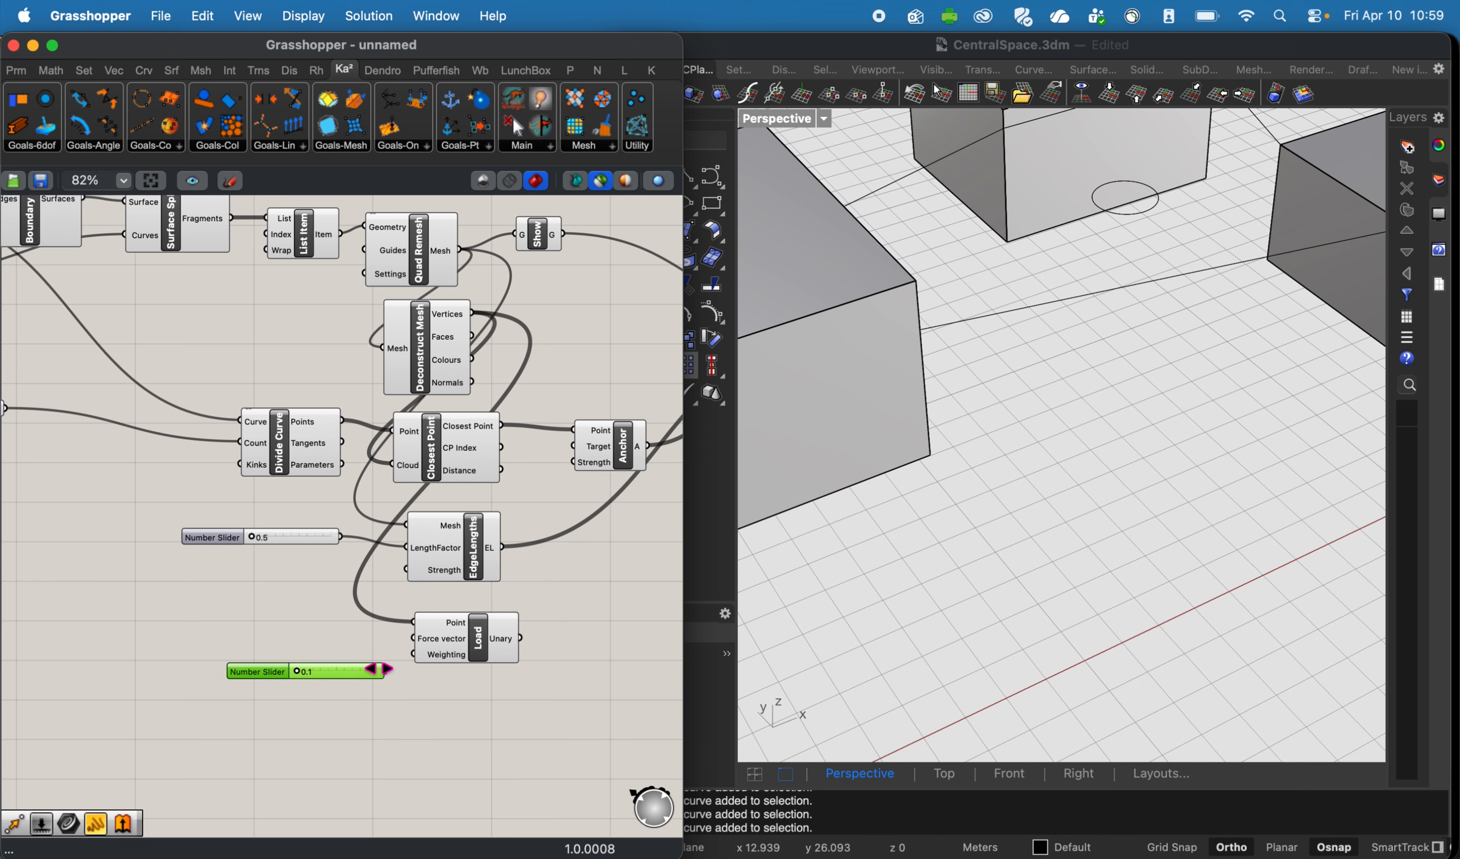
Connect the Load component's Unary output to Merge's fourth input.
right_drag(506, 666, 287, 657)
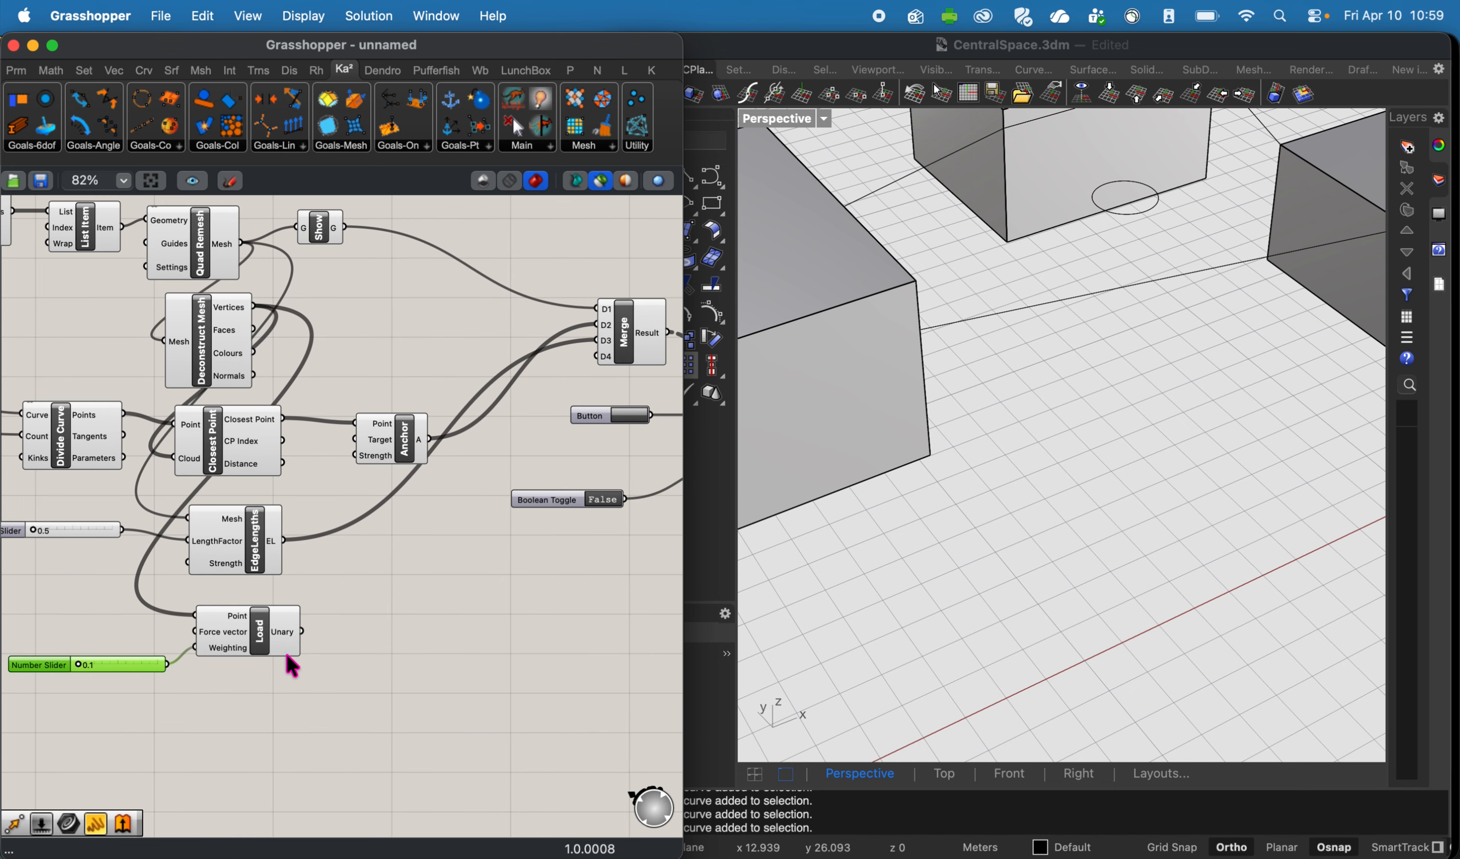
drag(302, 632, 597, 355)
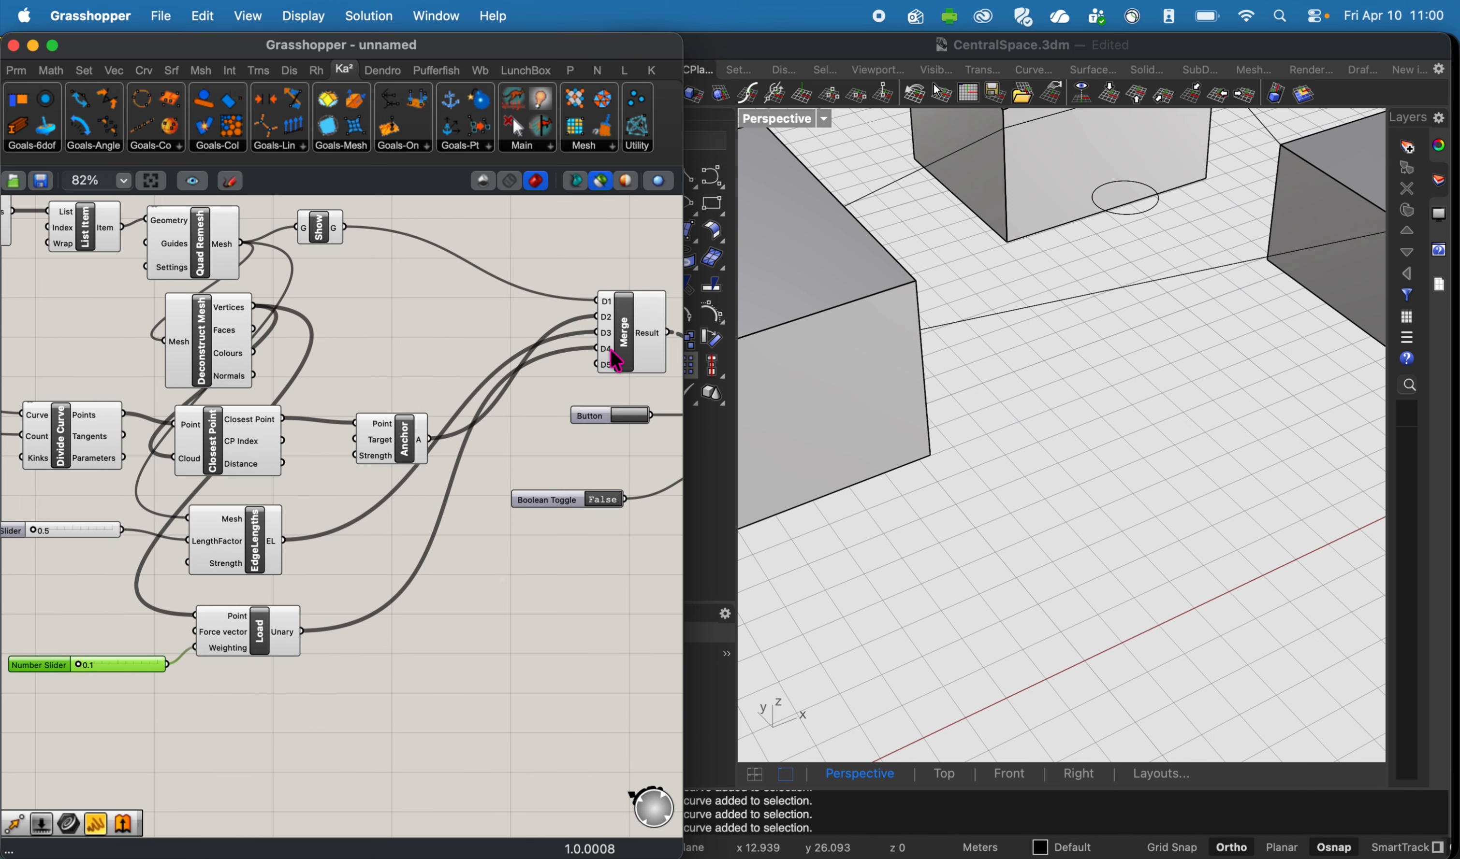
click(617, 361)
Examine the Load and Anchor wiring, the elliptical hole curve and the outline's Divide Curve points.
right_drag(612, 350, 419, 368)
right_drag(264, 499, 343, 499)
right_drag(179, 590, 338, 534)
click(267, 550)
drag(407, 501, 400, 505)
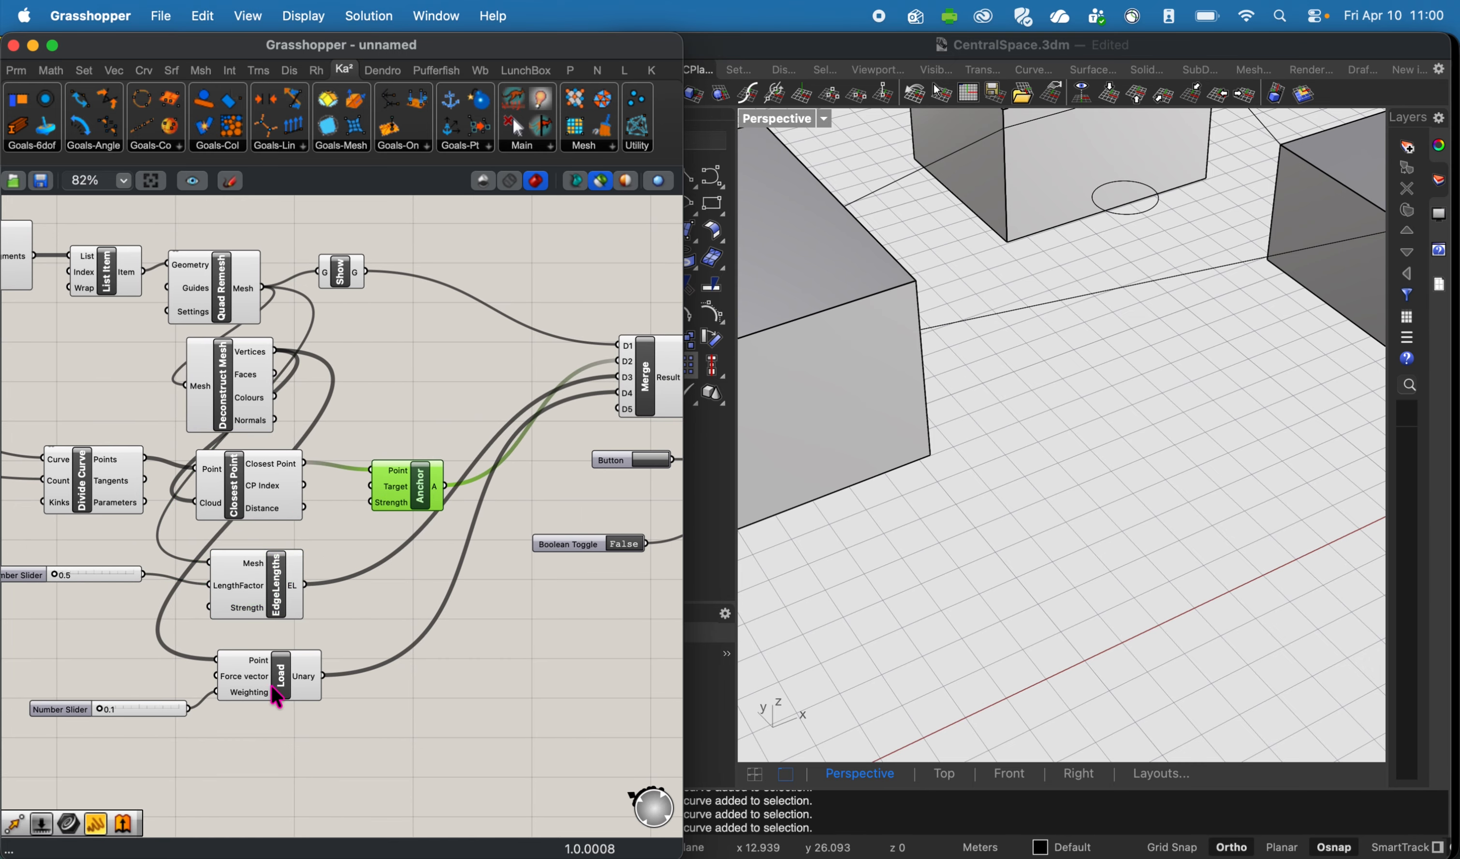
click(1140, 214)
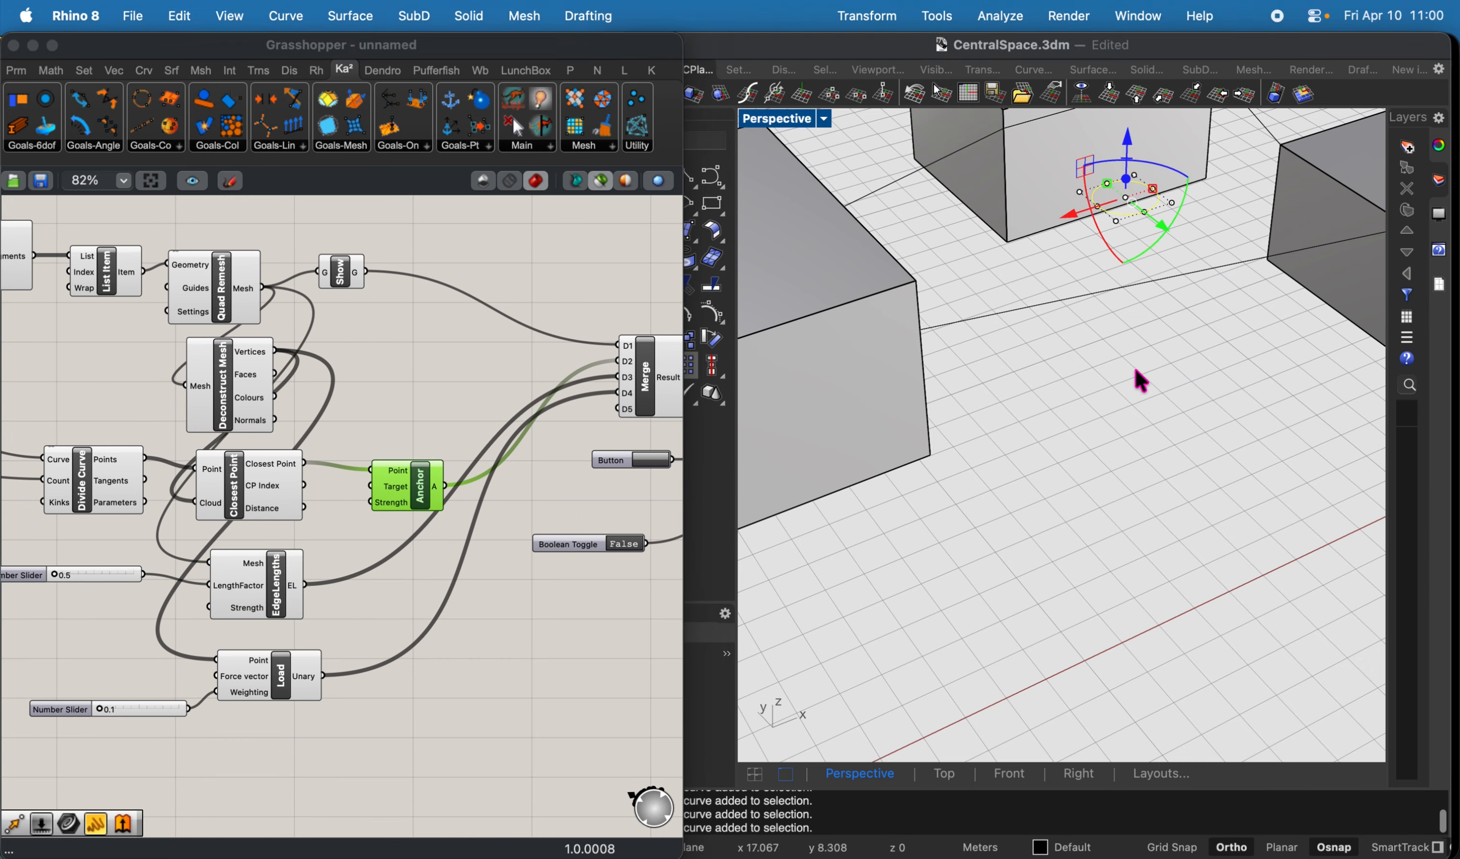
click(1140, 383)
right_drag(225, 645, 457, 598)
click(330, 428)
click(300, 425)
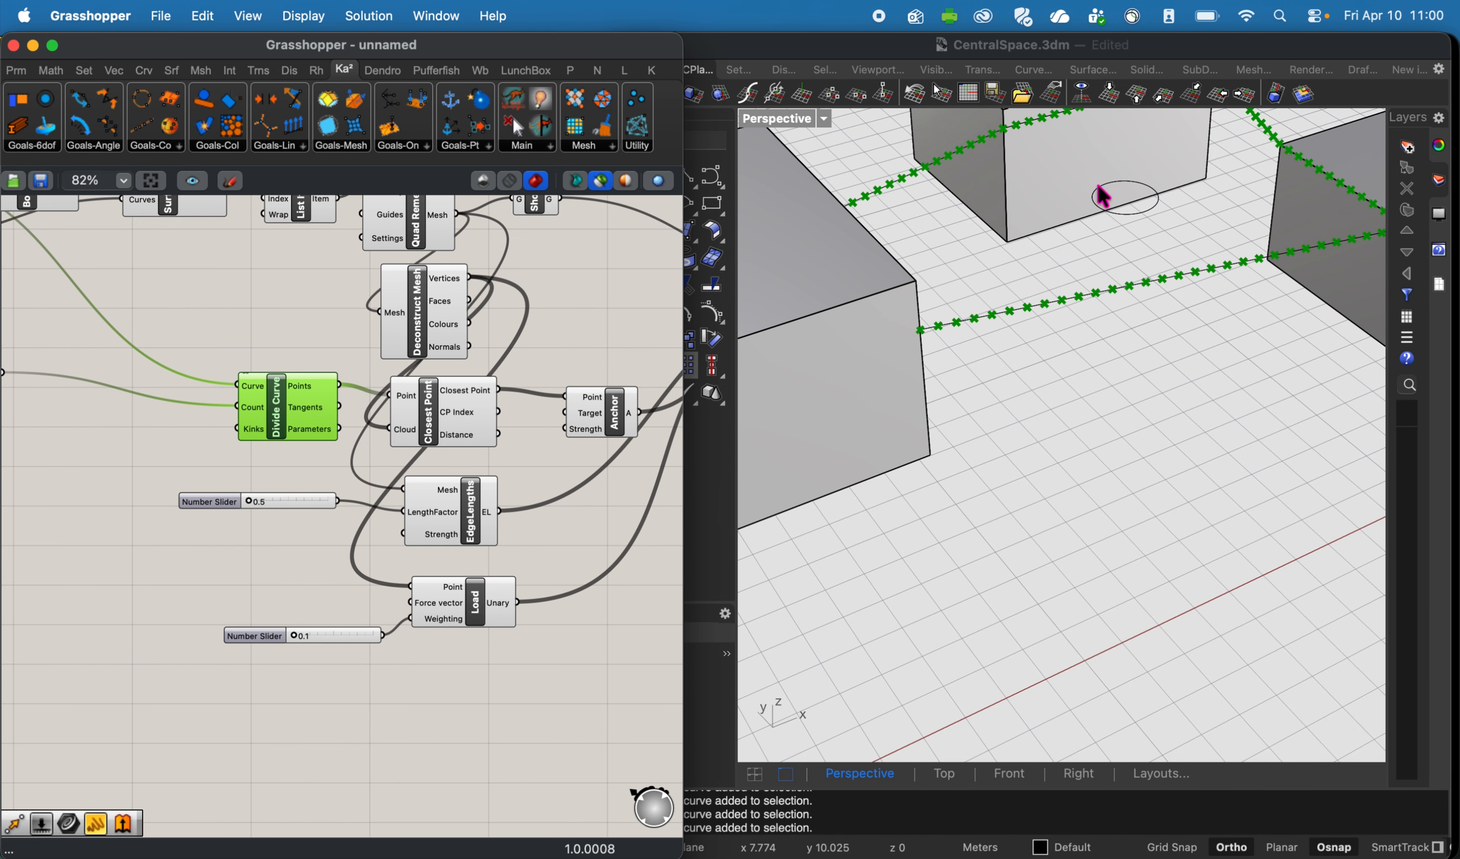
Duplicate the outline's Divide Curve component and place the copy below the Load component.
scroll(313, 506, down, 3)
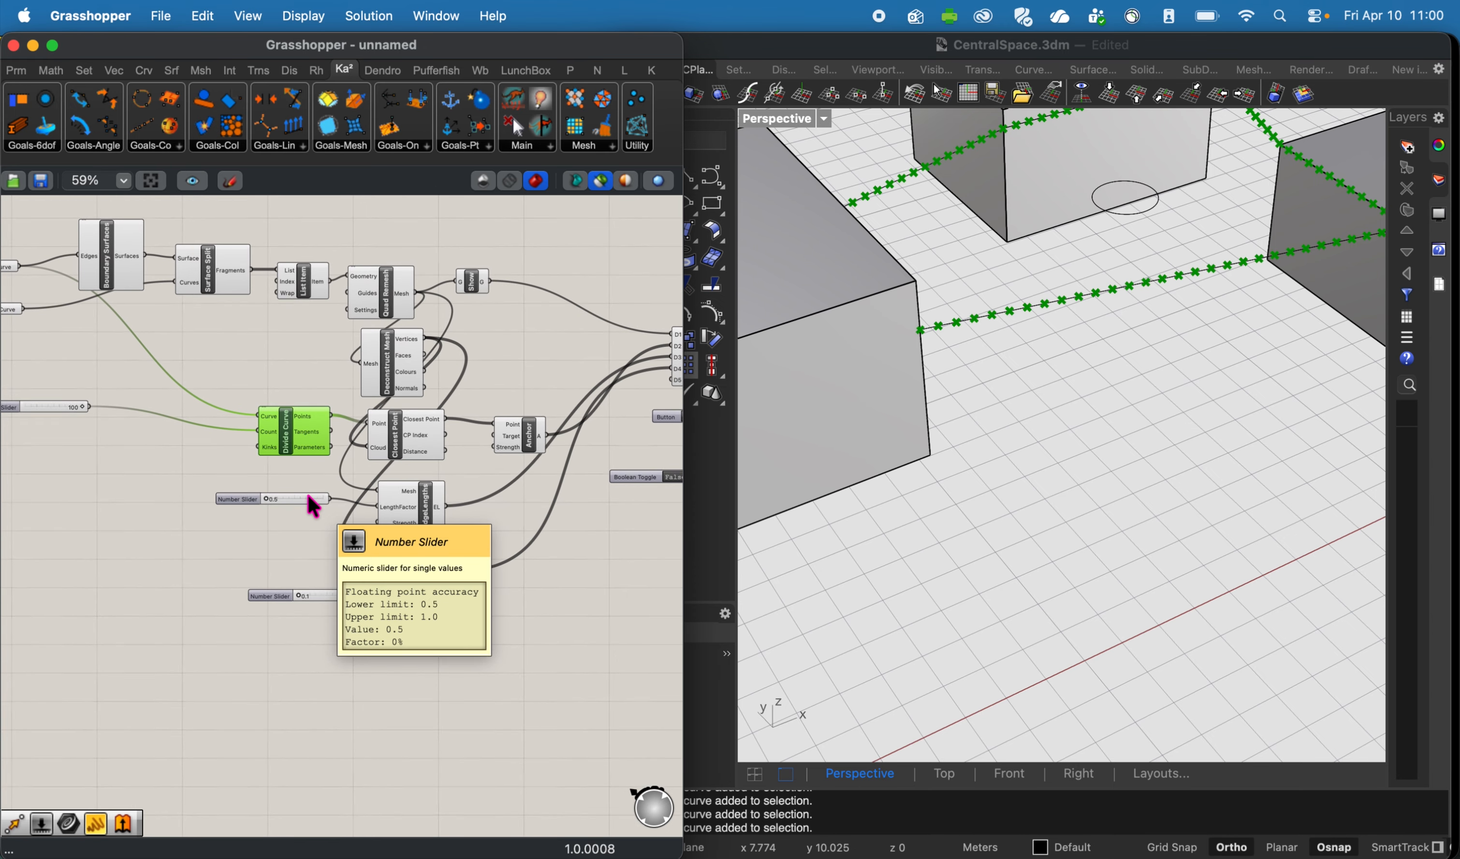
right_drag(286, 468, 368, 459)
scroll(146, 302, up, 3)
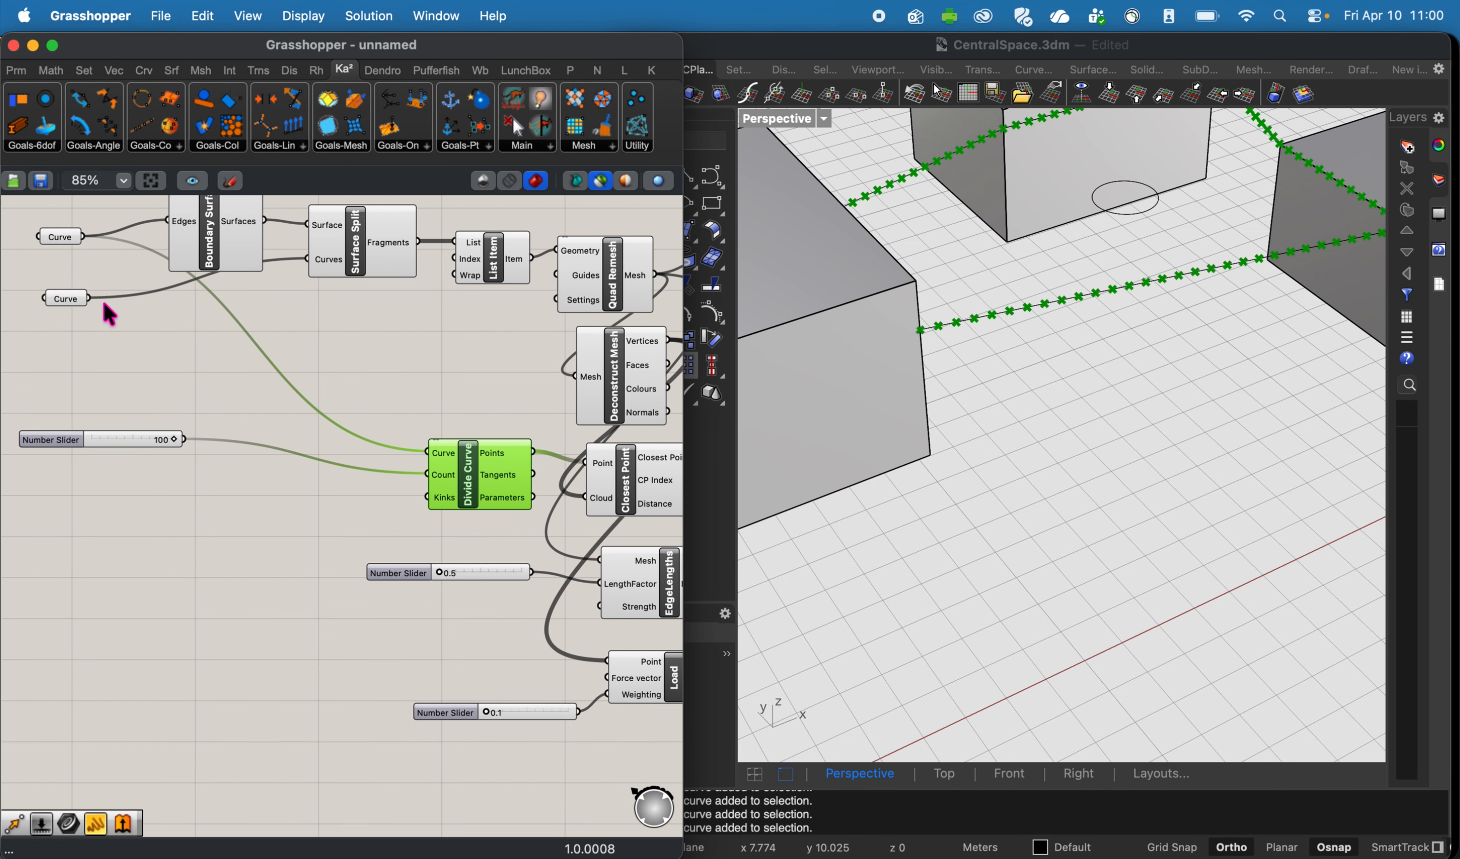
click(67, 298)
shift+click(466, 472)
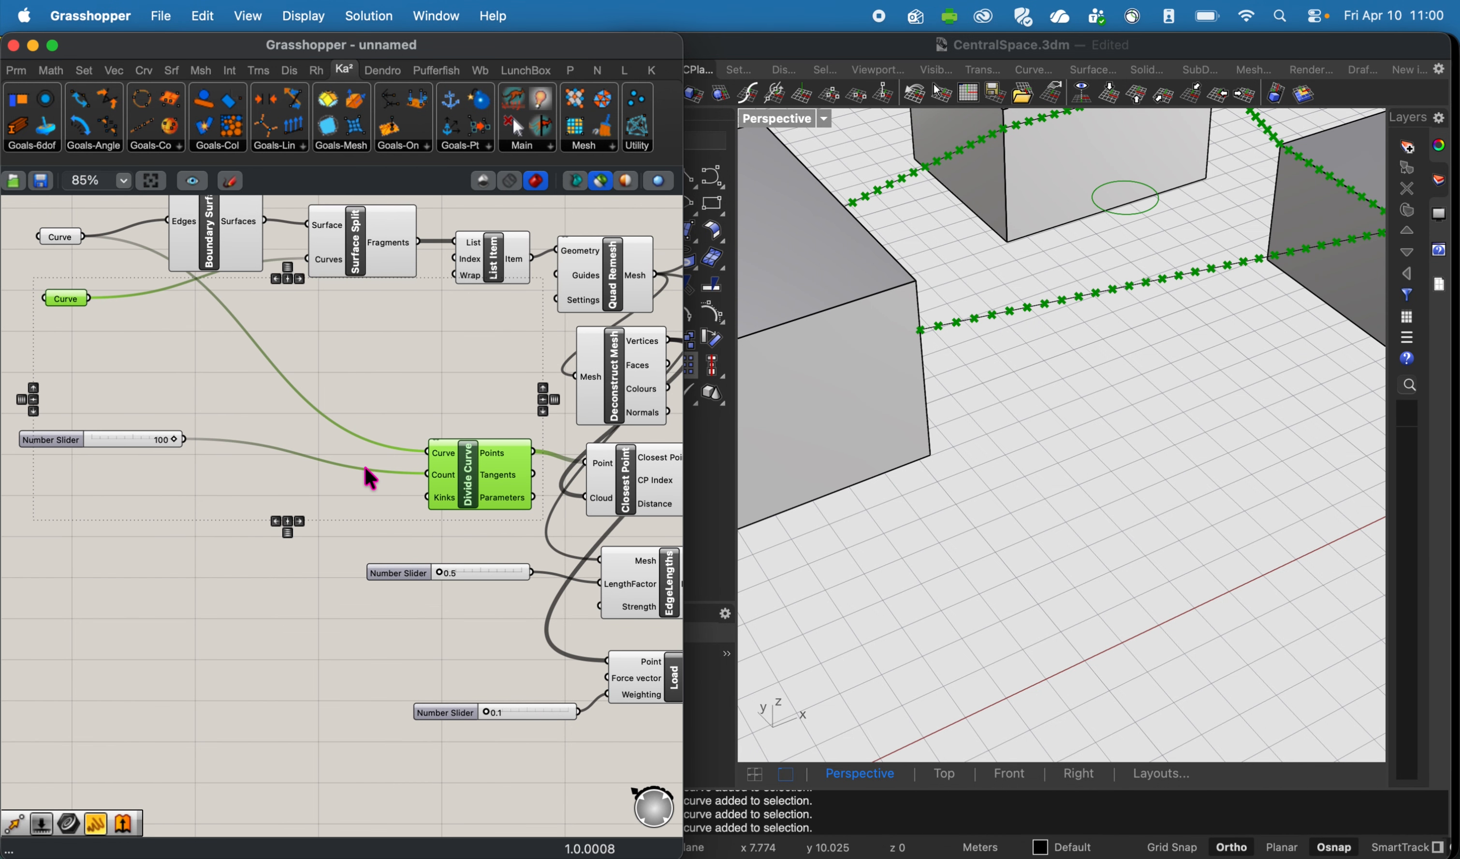
click(322, 391)
click(485, 447)
key(super+c)
key(super+v)
right_drag(373, 568, 388, 550)
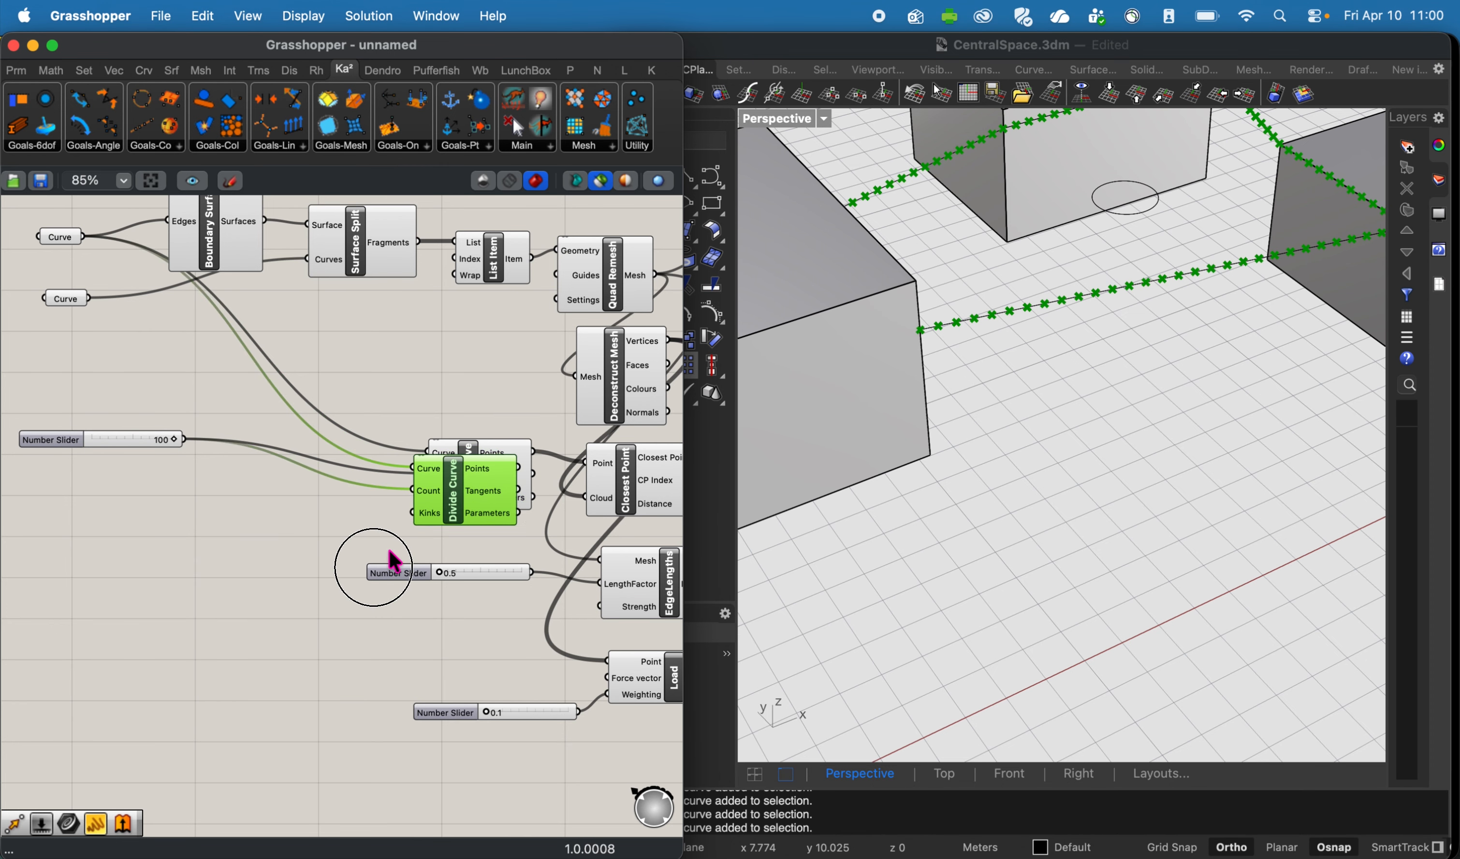
drag(465, 503, 398, 715)
Duplicate the division count slider and connect the copy to the second Divide Curve's Count input.
click(116, 453)
click(108, 439)
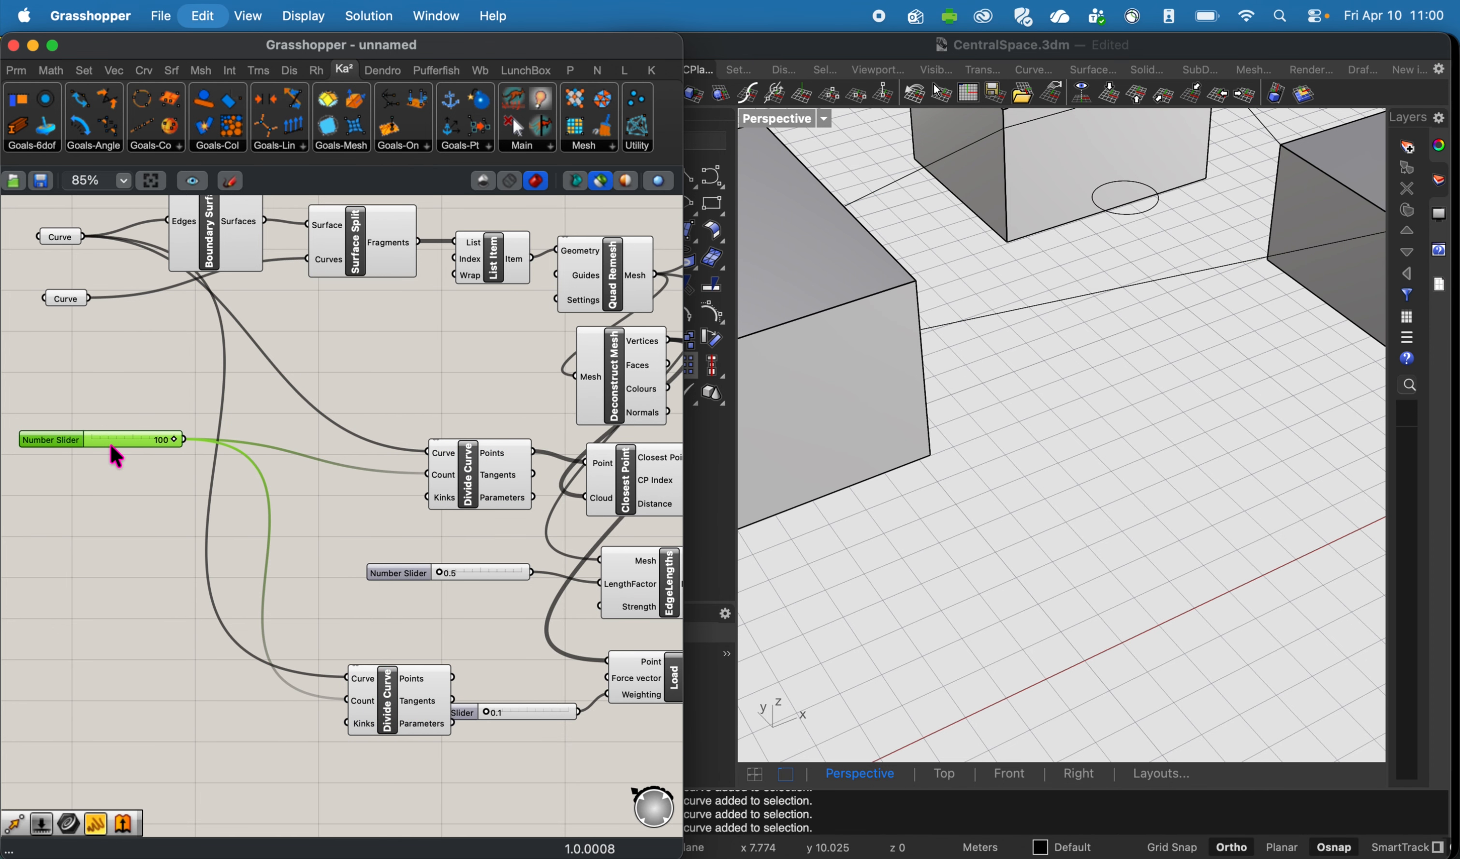
key(super+c)
key(super+v)
drag(121, 596, 122, 657)
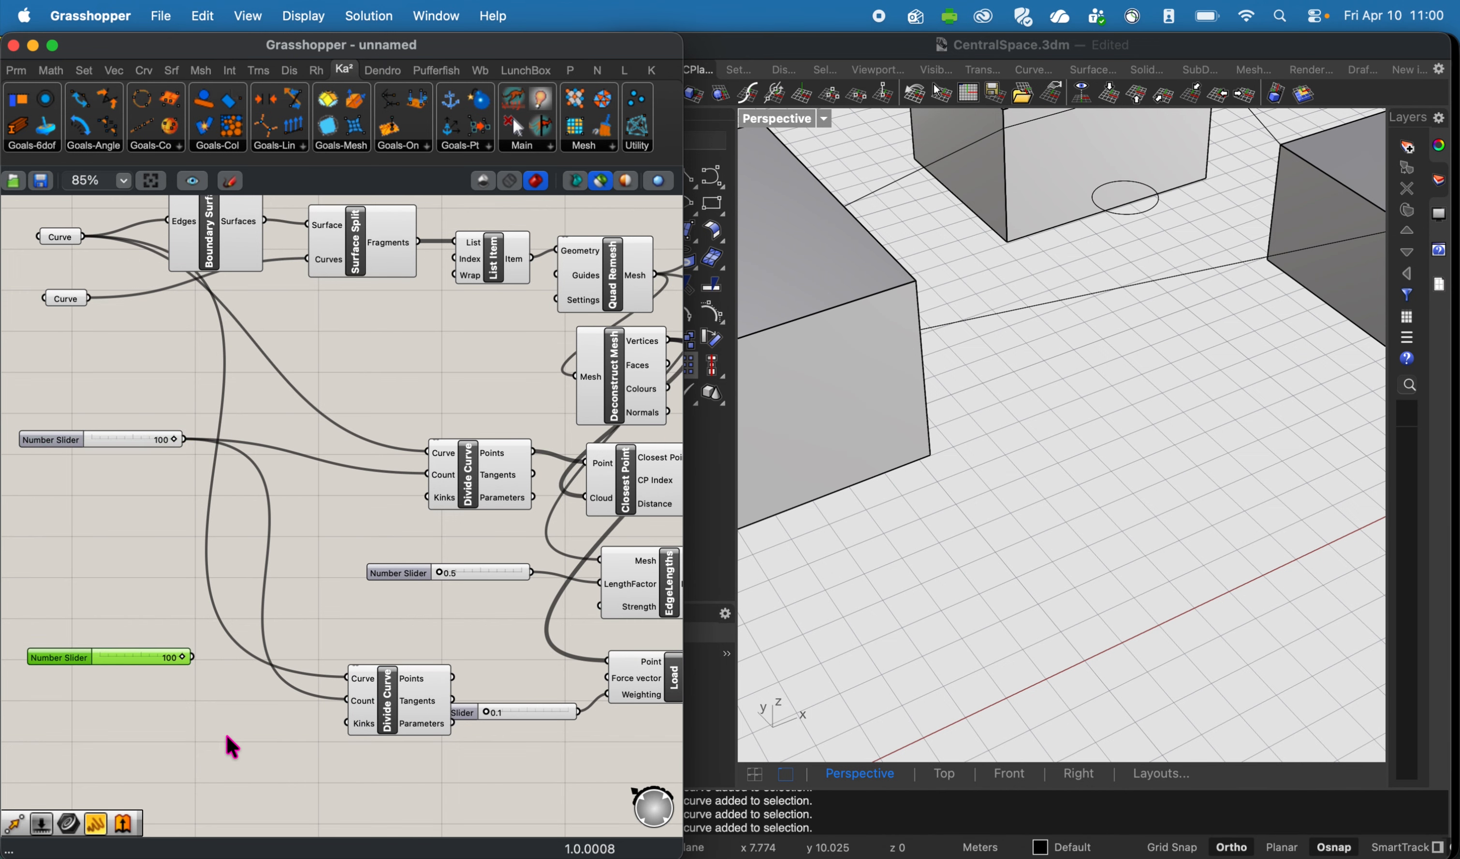
click(189, 656)
drag(215, 656, 348, 700)
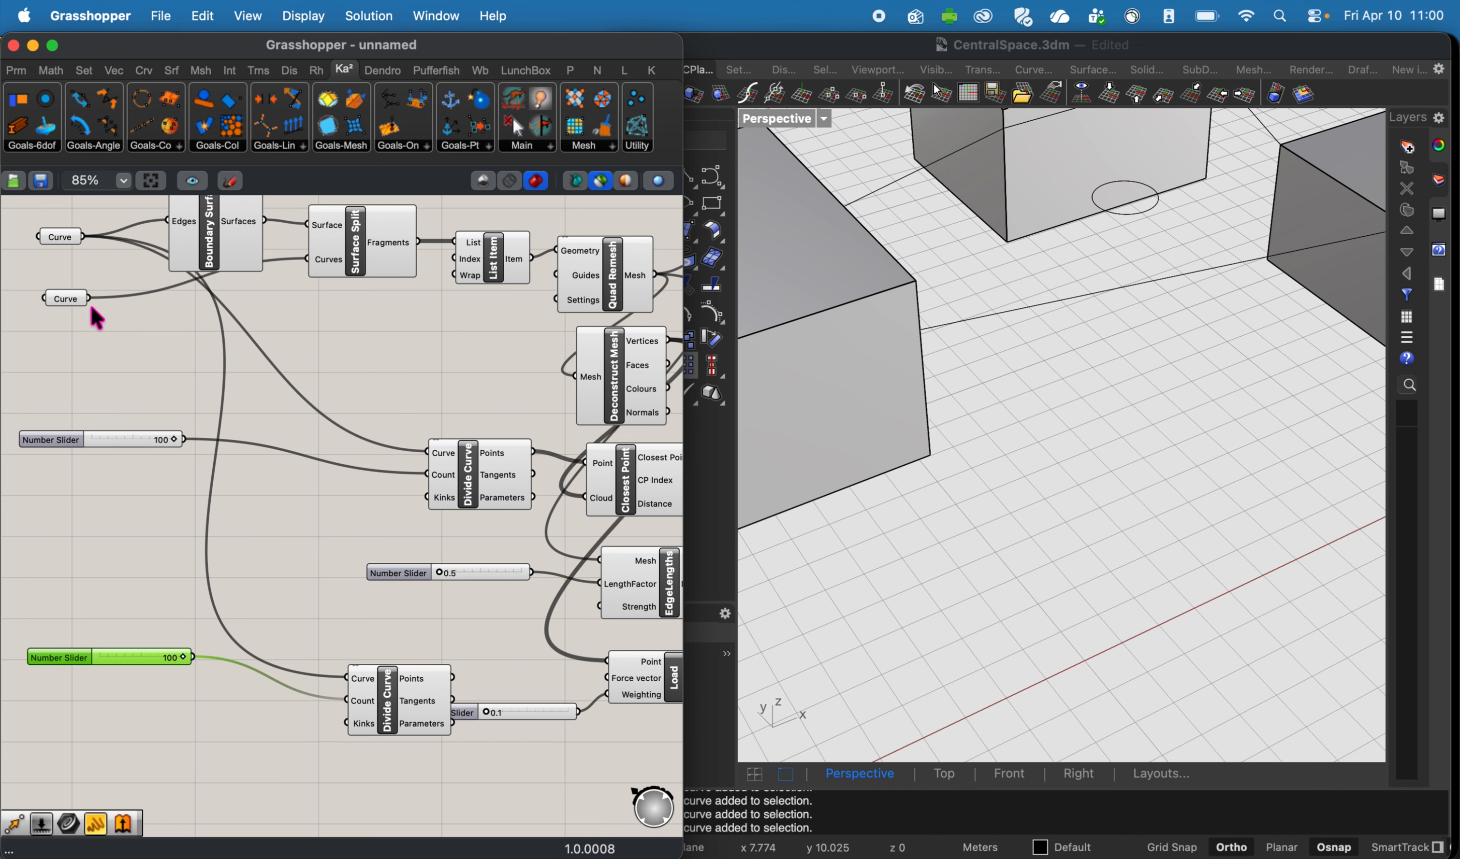
Connect the ellipse's Curve parameter to the second Divide Curve's Curve input and set its count slider to 19.
drag(89, 299, 364, 675)
click(387, 721)
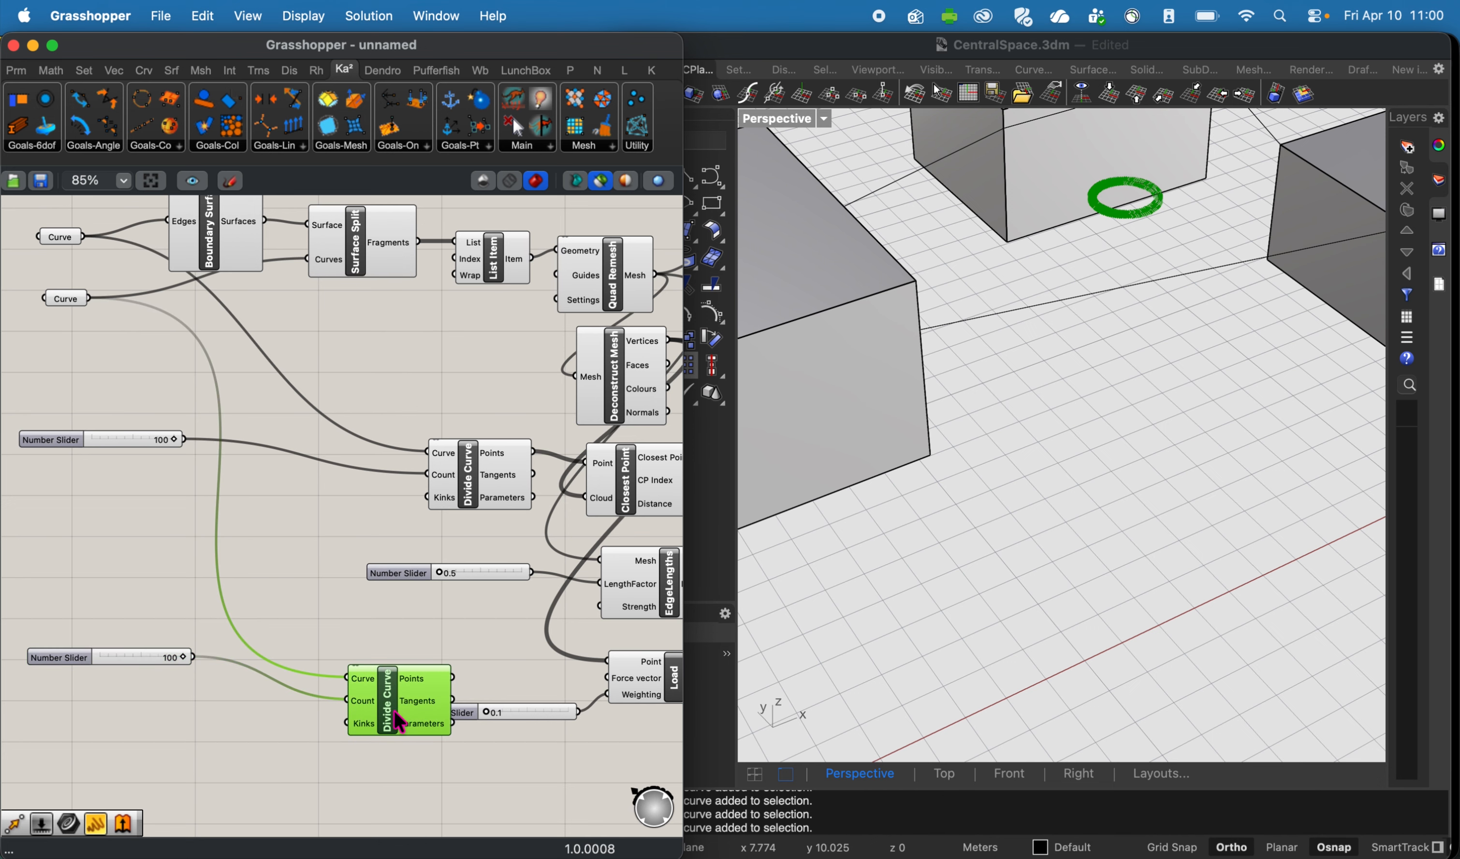
right_drag(310, 585, 206, 339)
right_drag(72, 407, 171, 409)
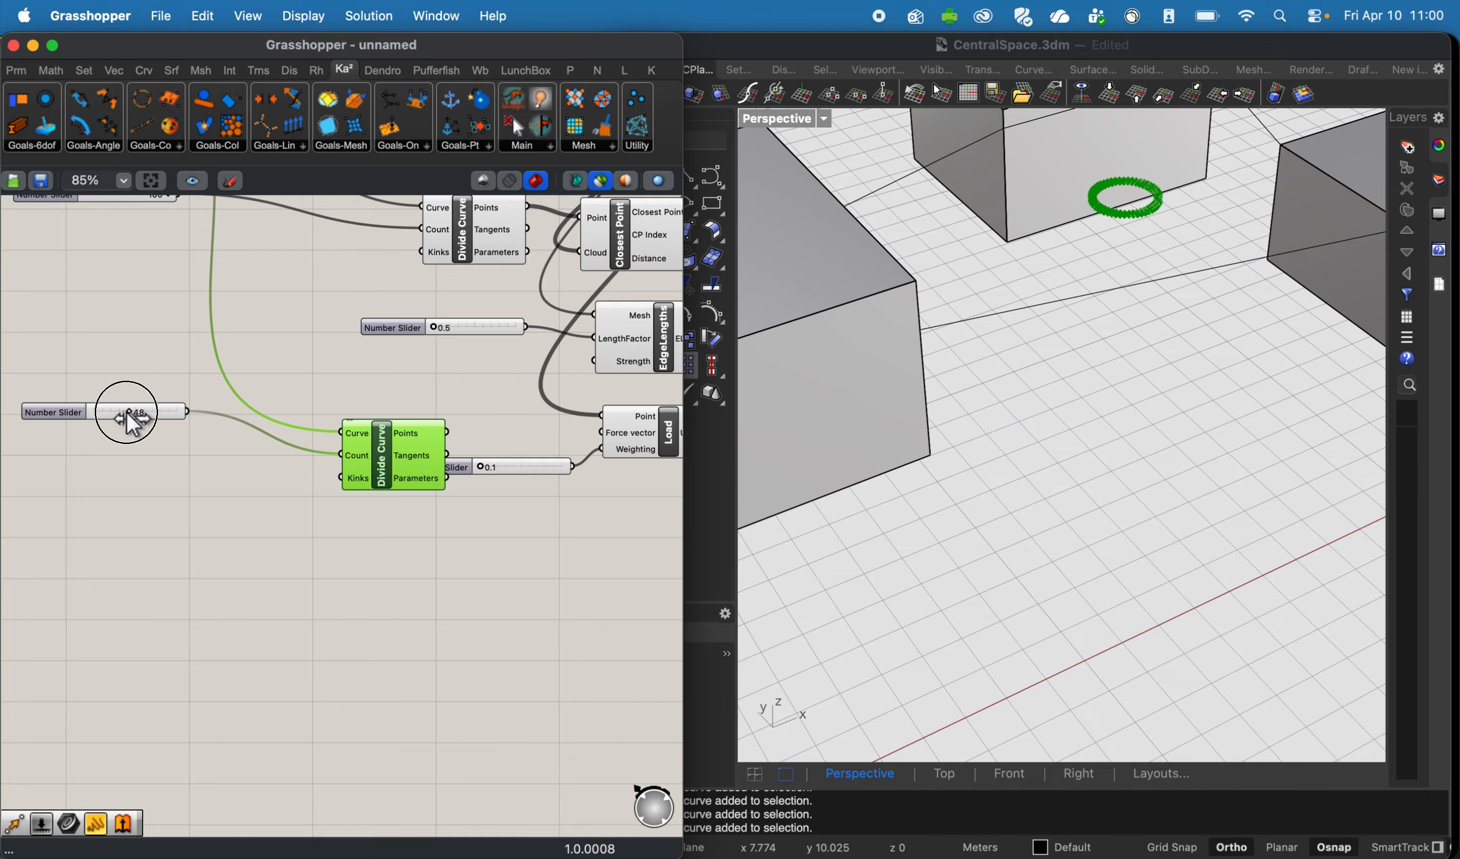
drag(107, 416, 102, 417)
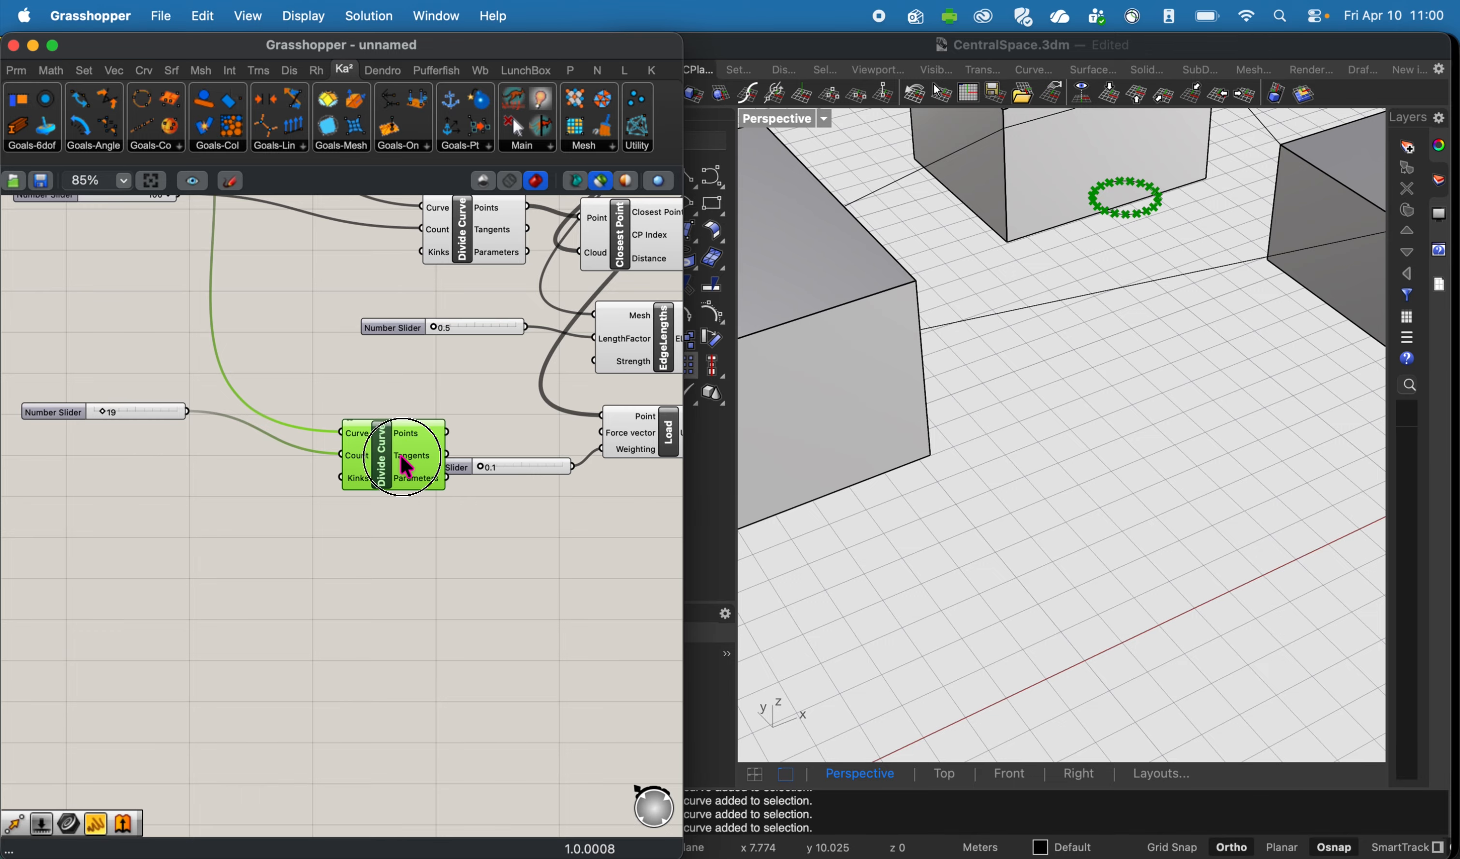
Duplicate Closest Point beside the second Divide Curve and connect that Divide Curve's Points output to the copy's Point input.
click(388, 480)
drag(390, 481, 415, 644)
click(552, 657)
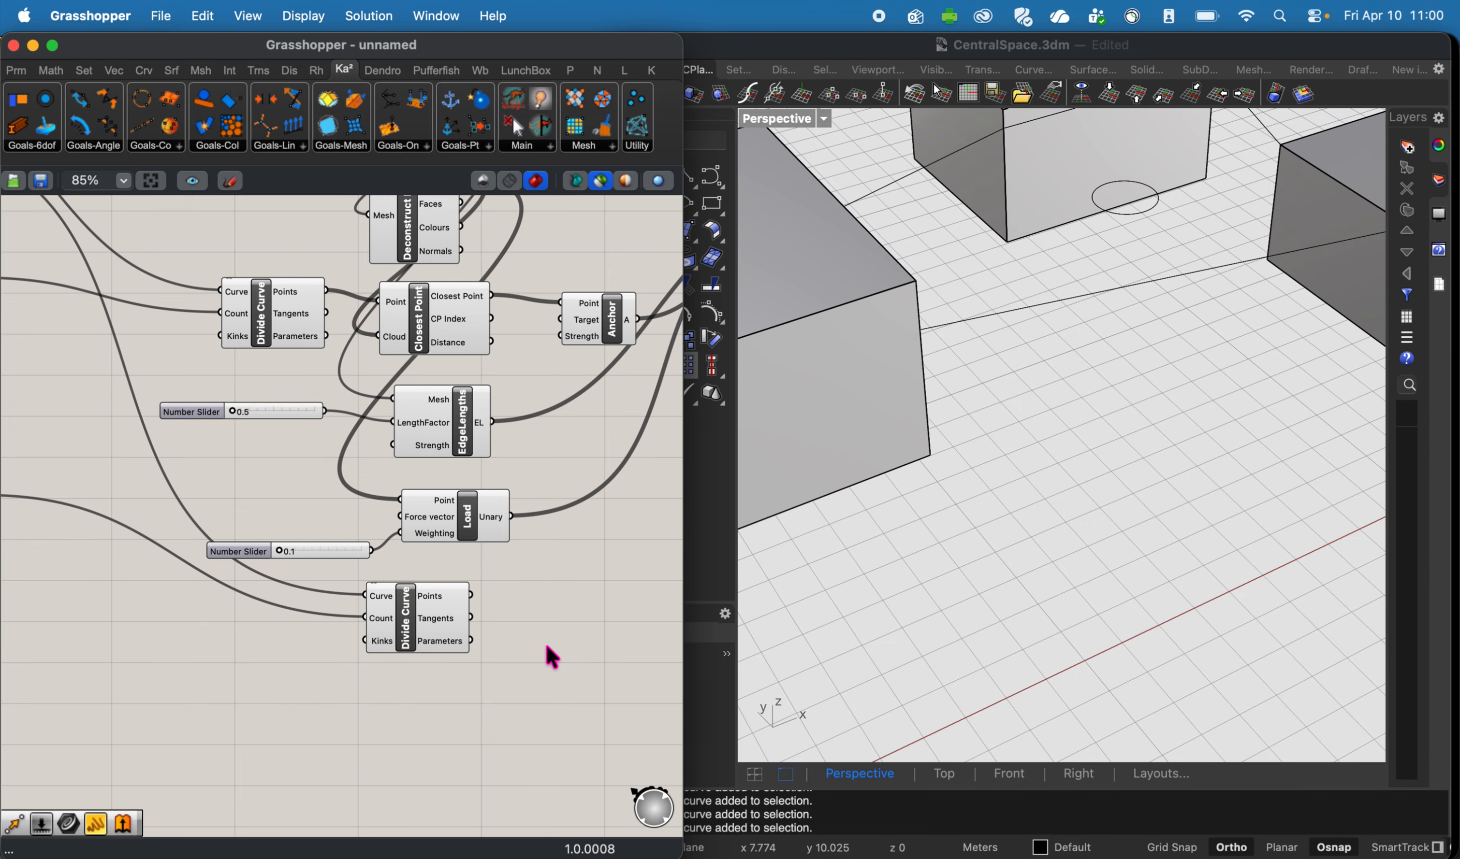
click(432, 322)
alt+drag(432, 322, 545, 638)
drag(438, 634, 348, 648)
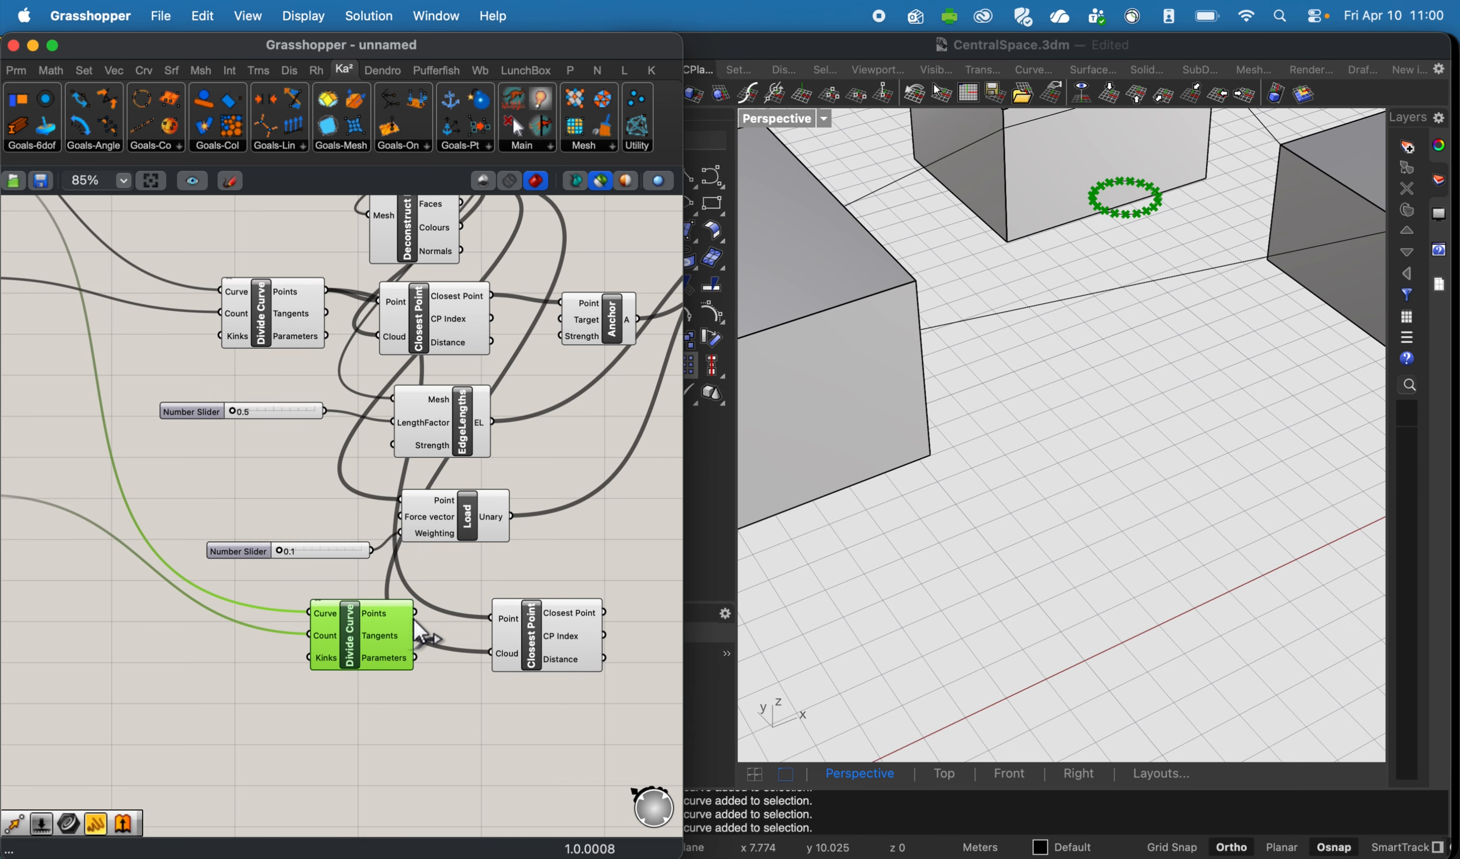
drag(483, 619, 522, 649)
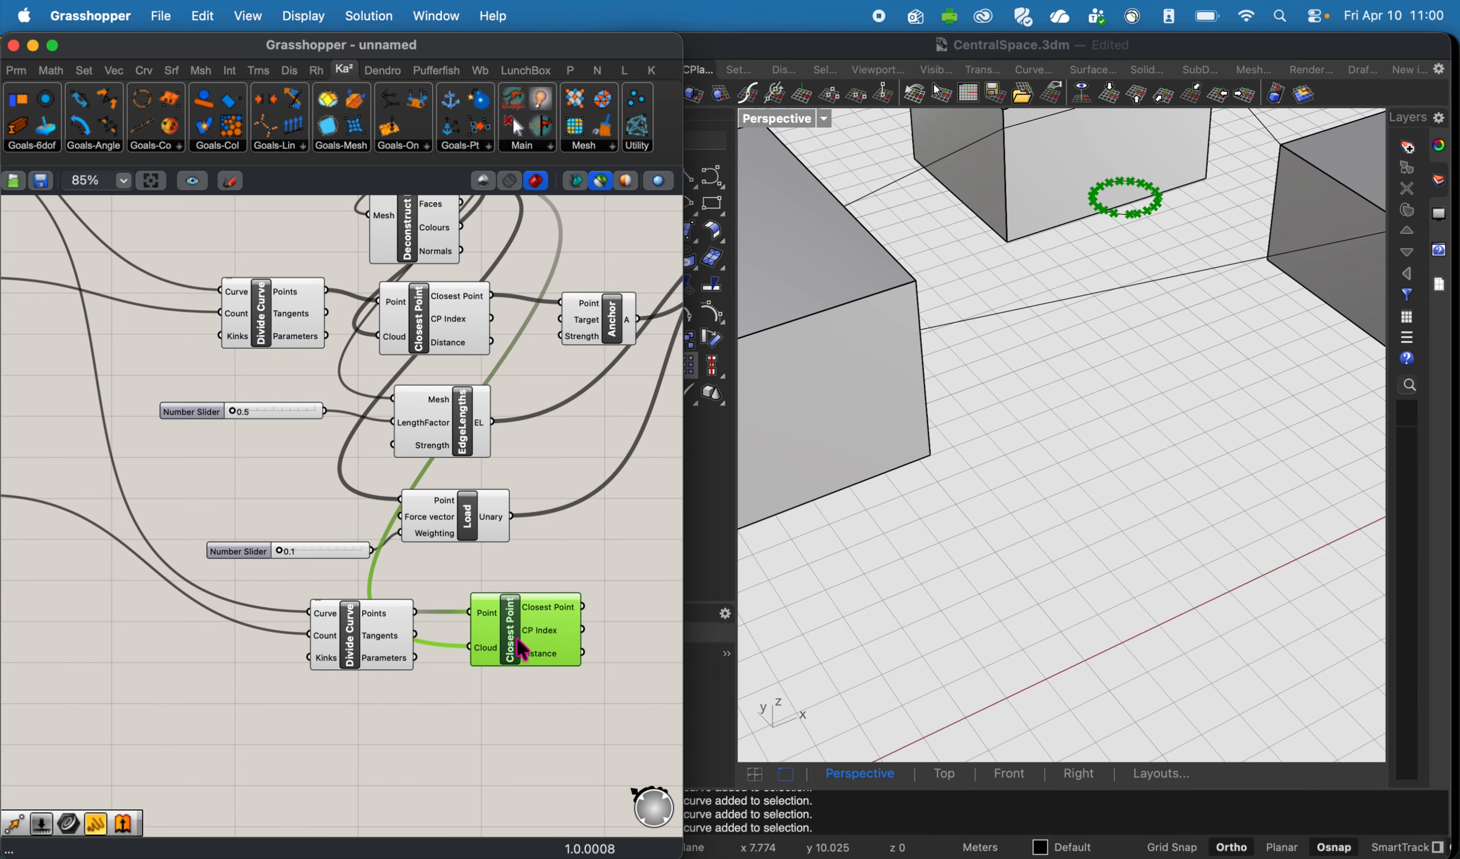
Duplicate the Anchor component and connect the second Closest Point's Closest Point output to the copy's Point input.
right_drag(554, 642, 373, 620)
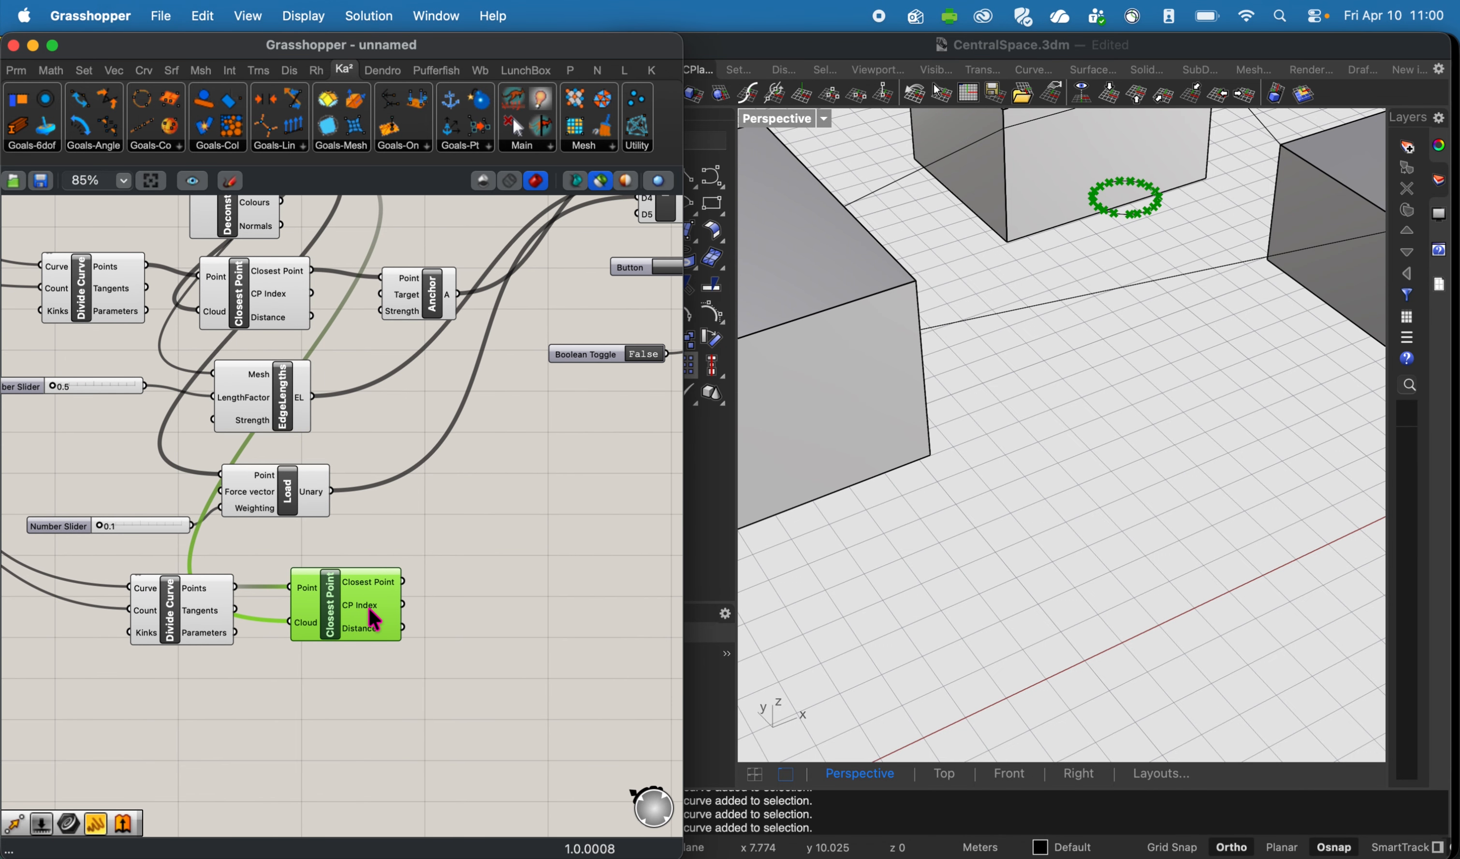
click(420, 284)
key(super+c)
key(super+v)
drag(419, 312, 497, 550)
click(355, 577)
right_drag(1179, 267, 1179, 222)
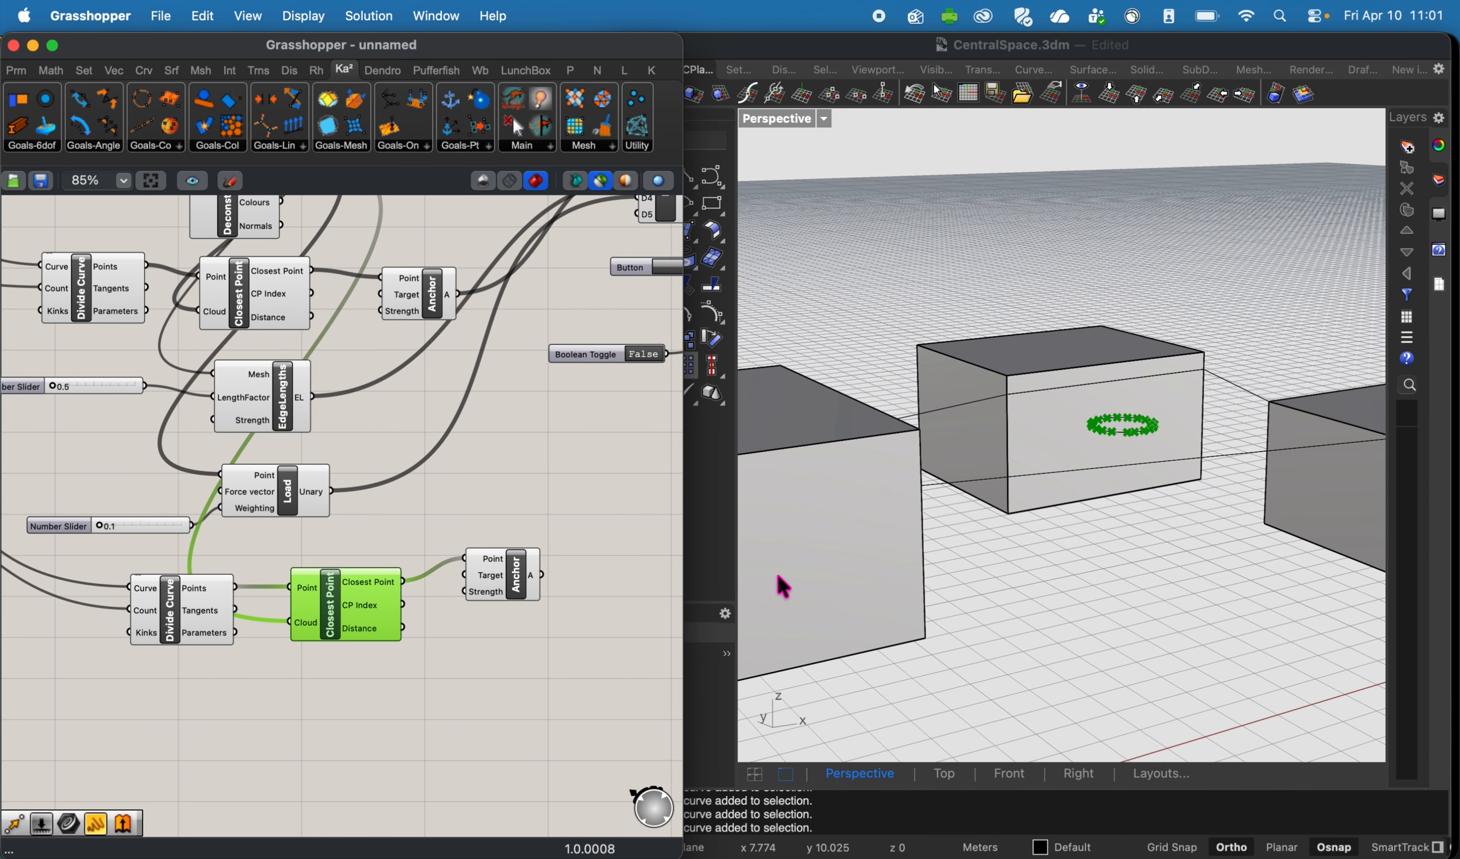
mouse_move(498, 582)
drag(383, 630, 373, 630)
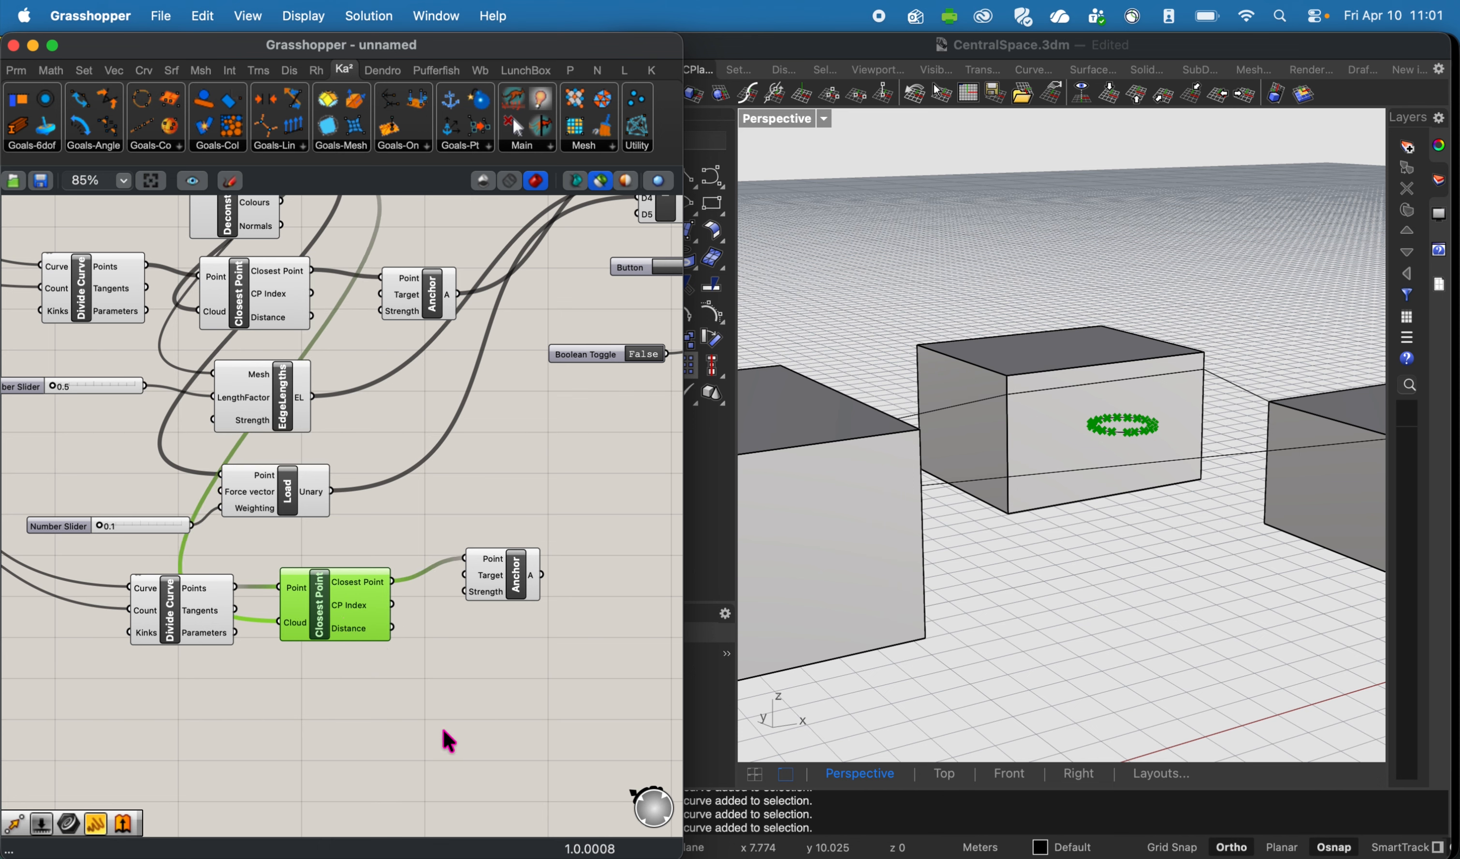
Add a Move component below the second Closest Point and connect the Closest Point output to its Geometry input.
double_click(432, 678)
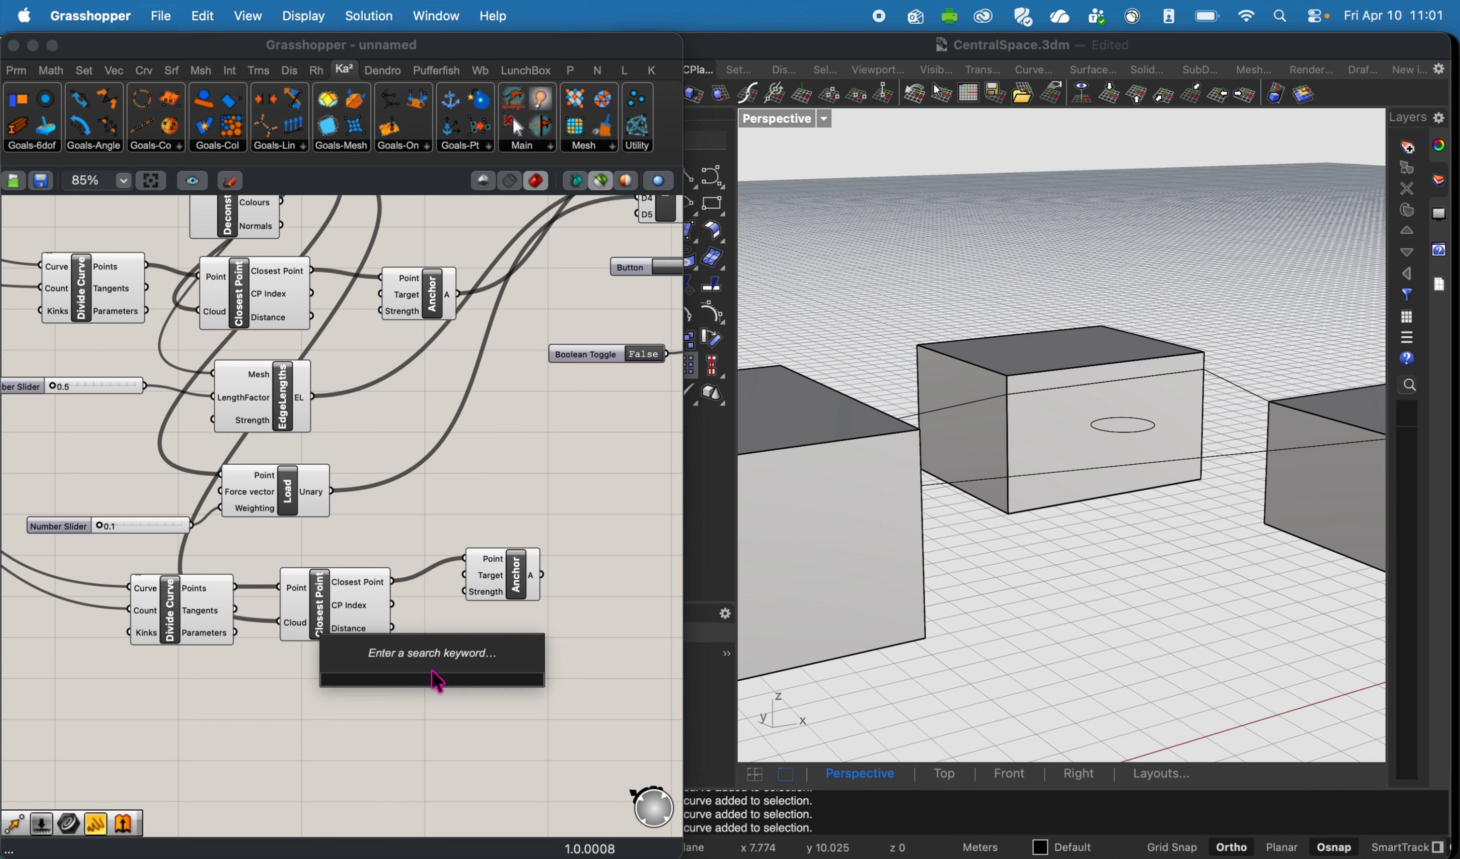
text(move)
key(Return)
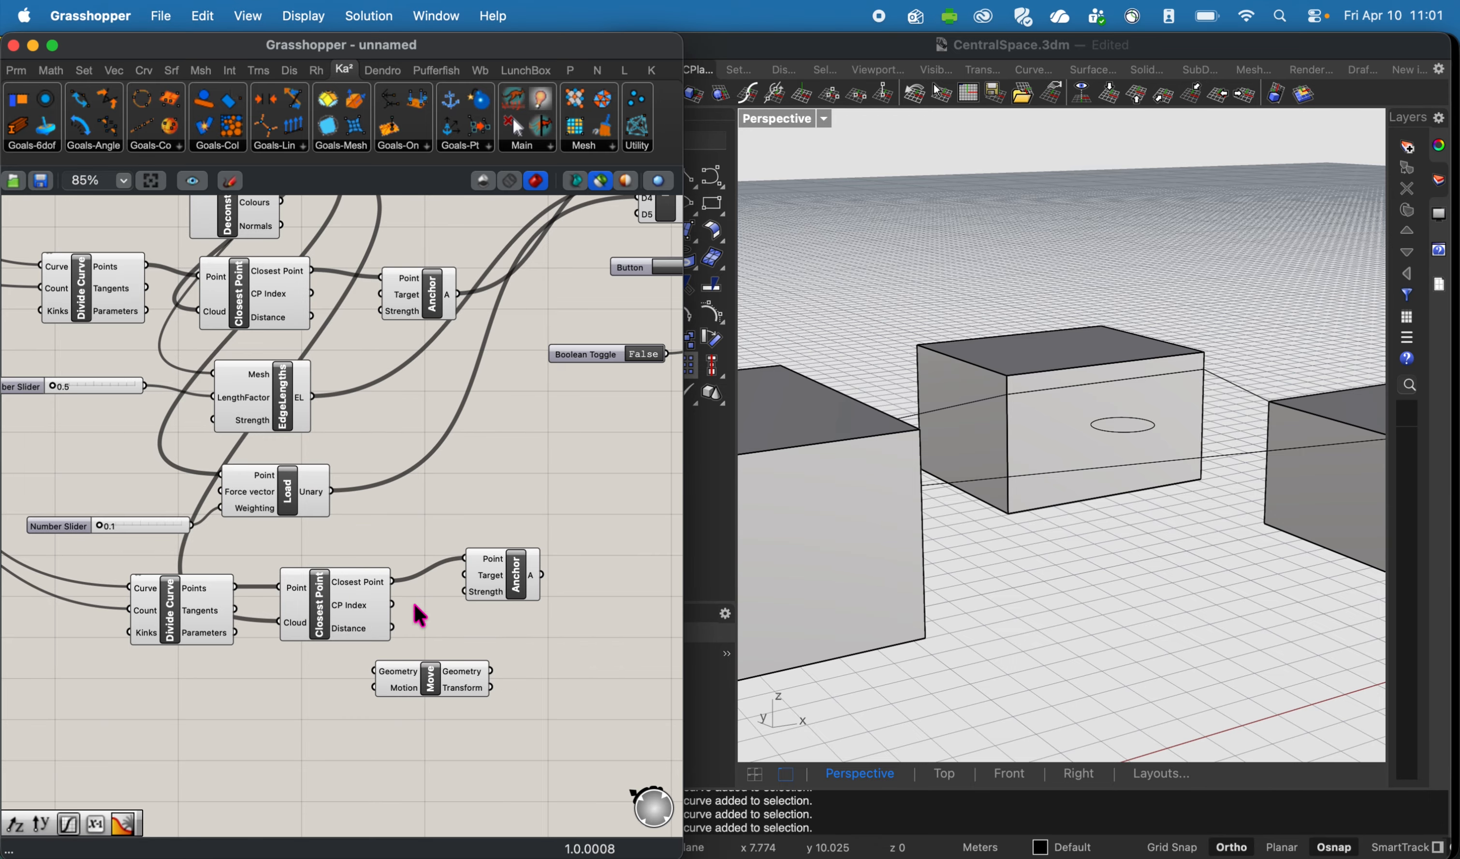
drag(392, 582, 416, 723)
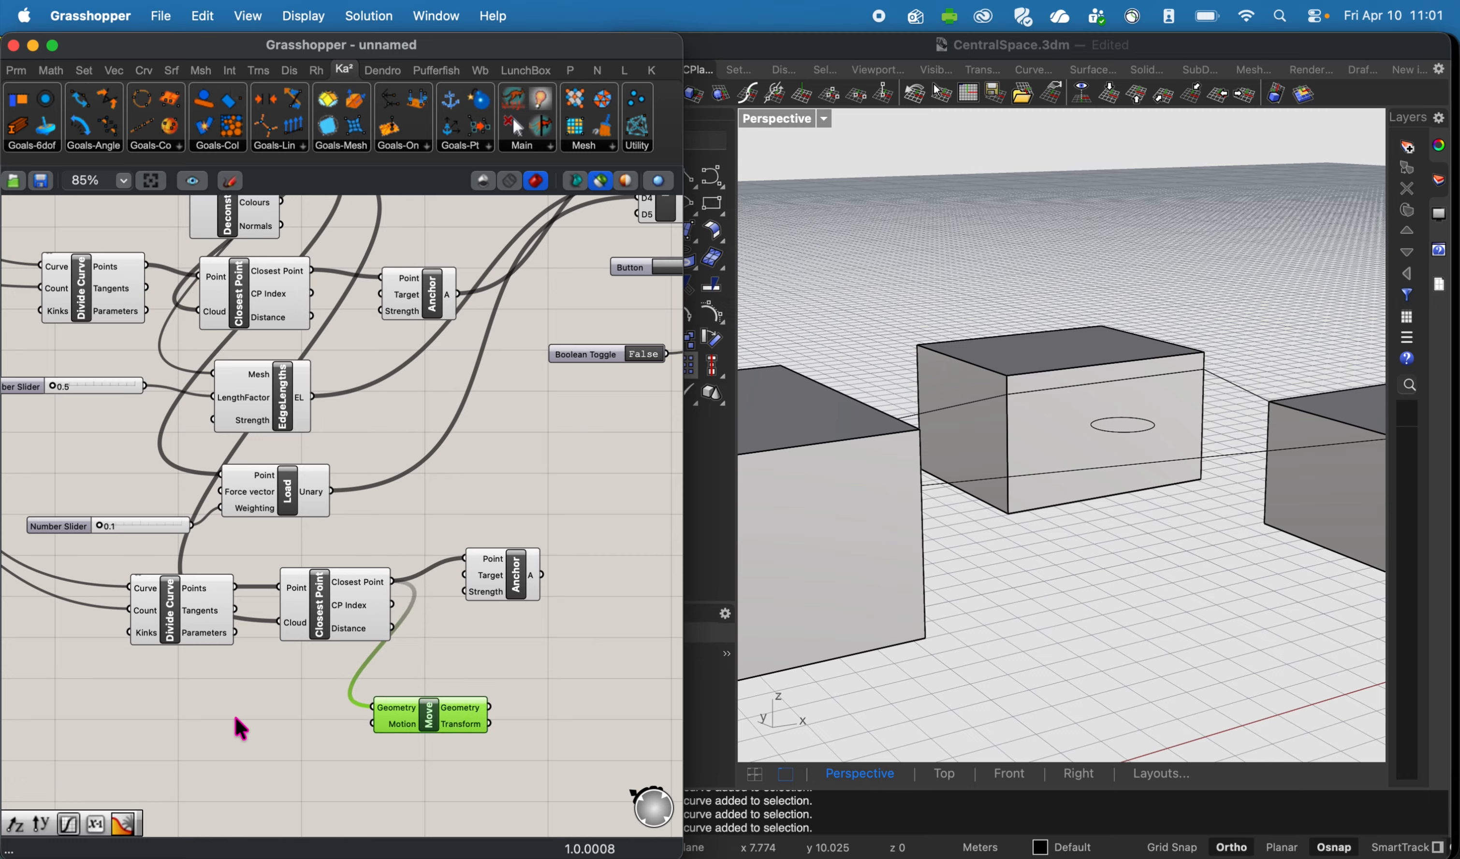
Add a Unit Z vector component and connect it to Move's Motion input.
double_click(241, 729)
text(unit z)
key(Return)
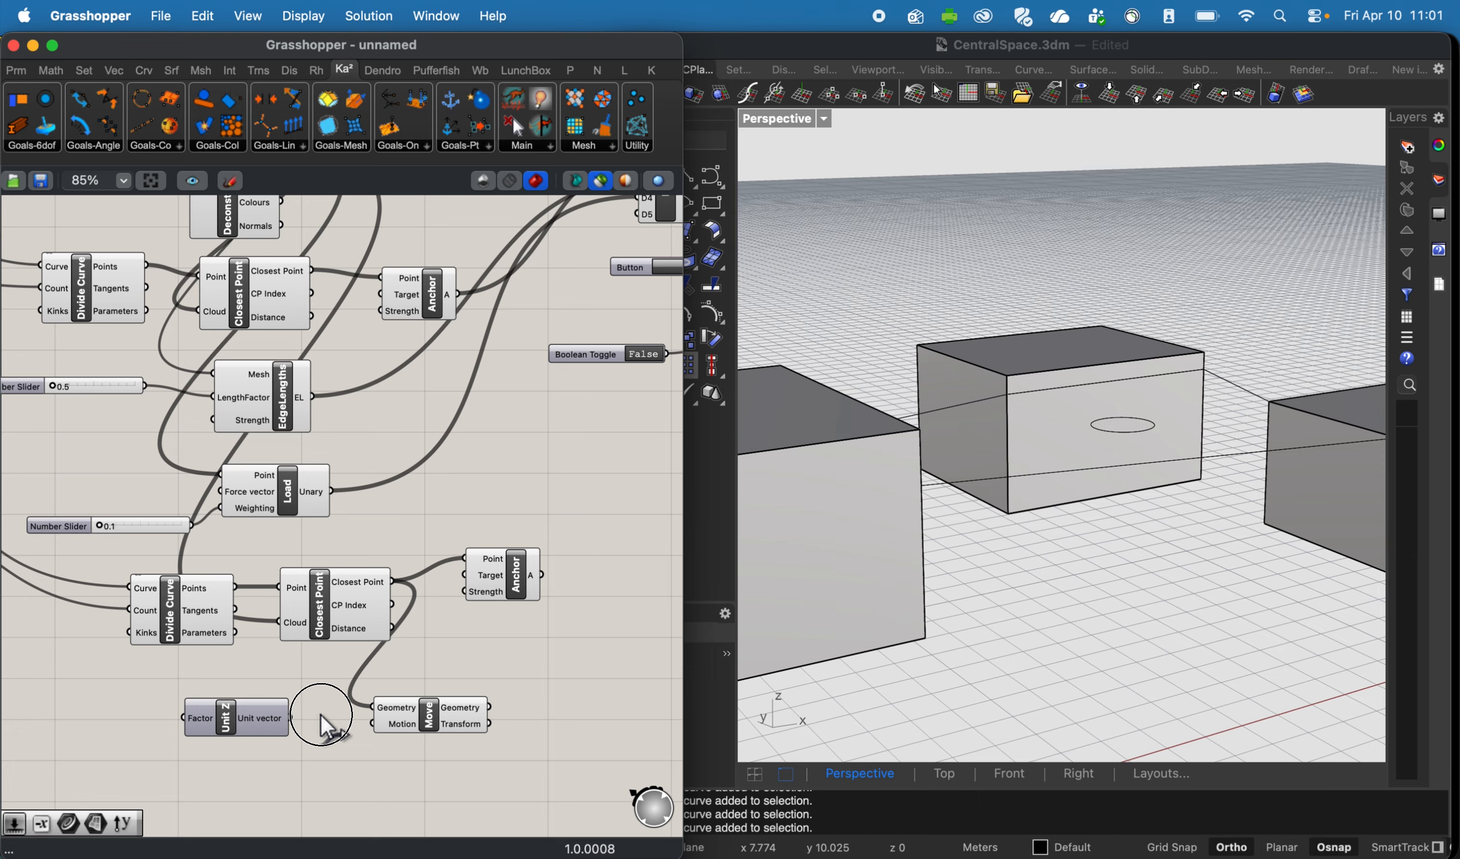
drag(218, 721, 248, 721)
Add a number slider ranging from 0.1 to 2, connect it to Unit Z's Factor input, and preview the moved points.
double_click(91, 715)
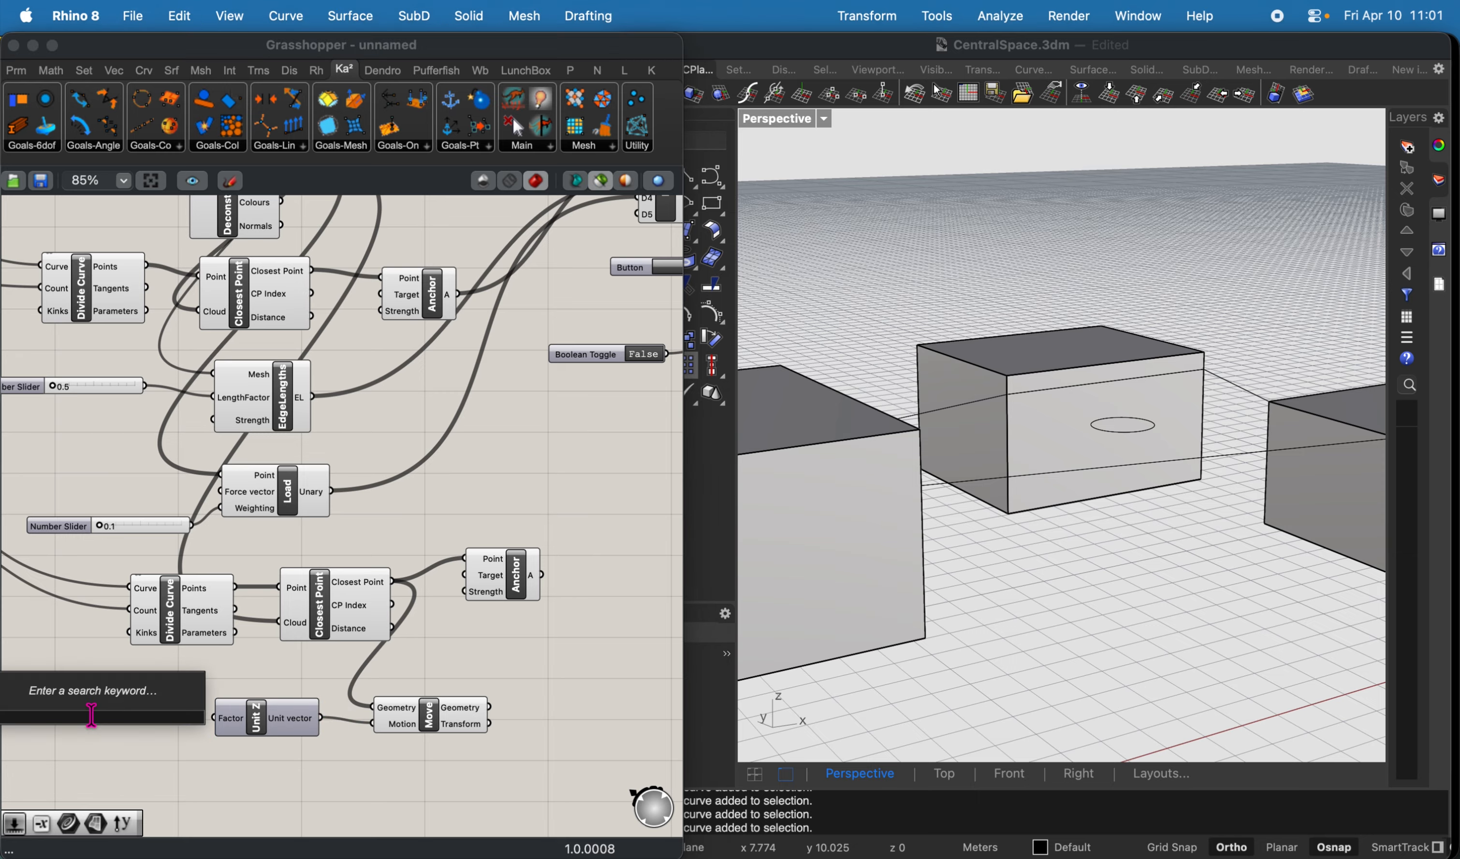
text(0.1...)
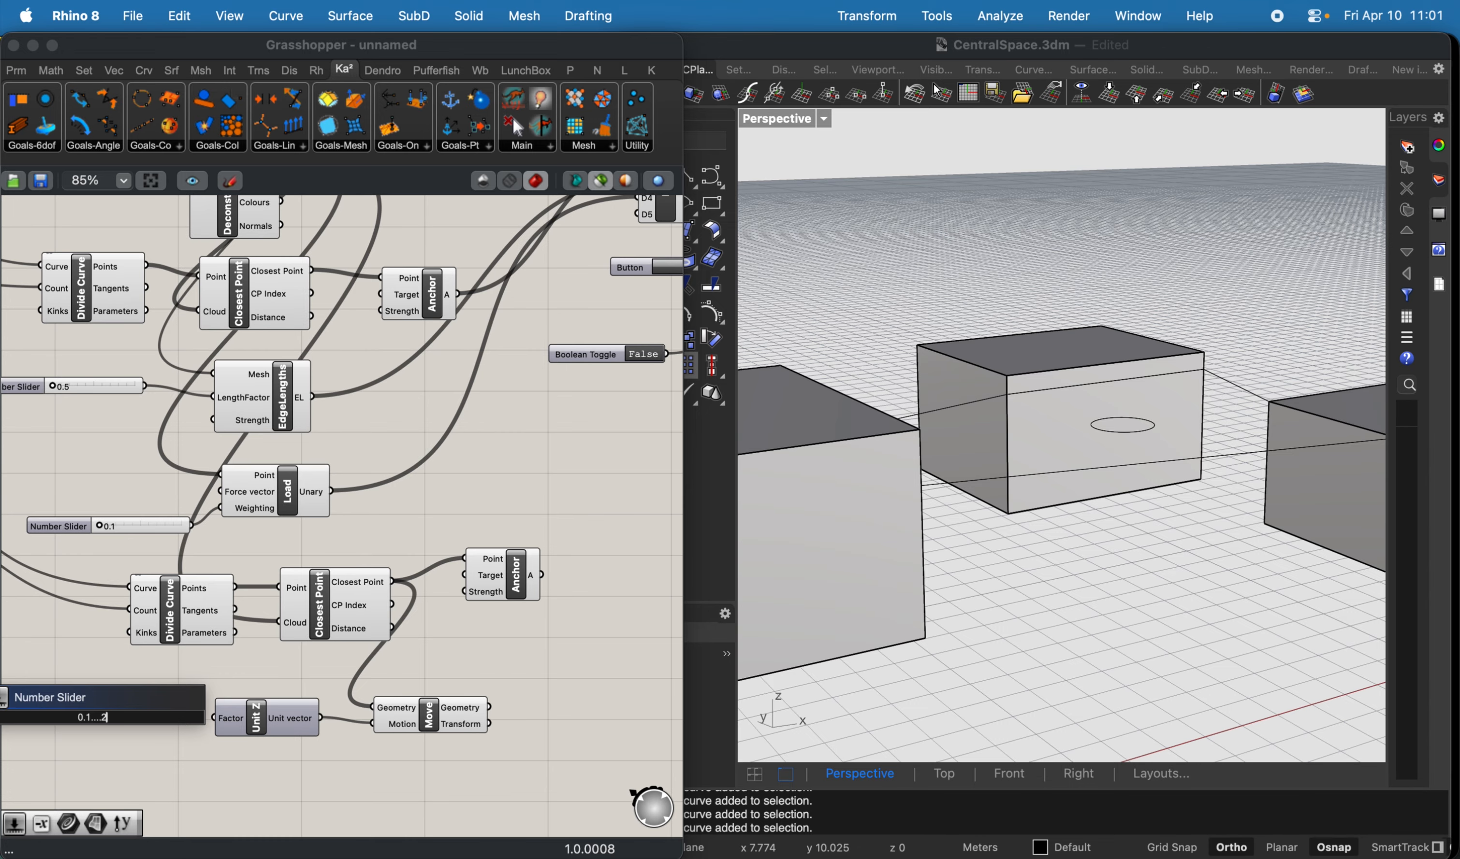
text(2)
key(Return)
drag(177, 717, 214, 719)
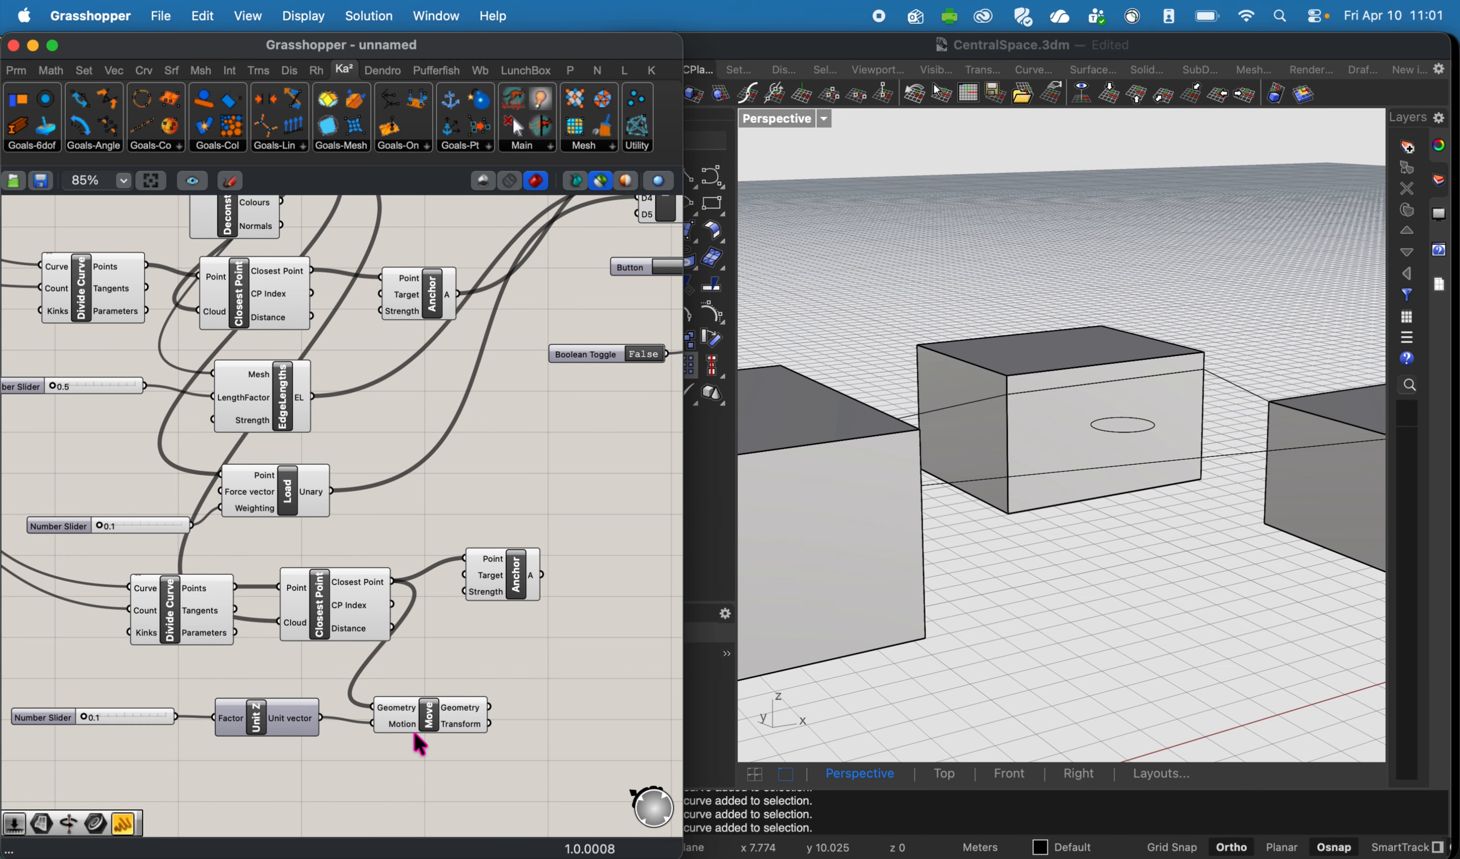
click(444, 723)
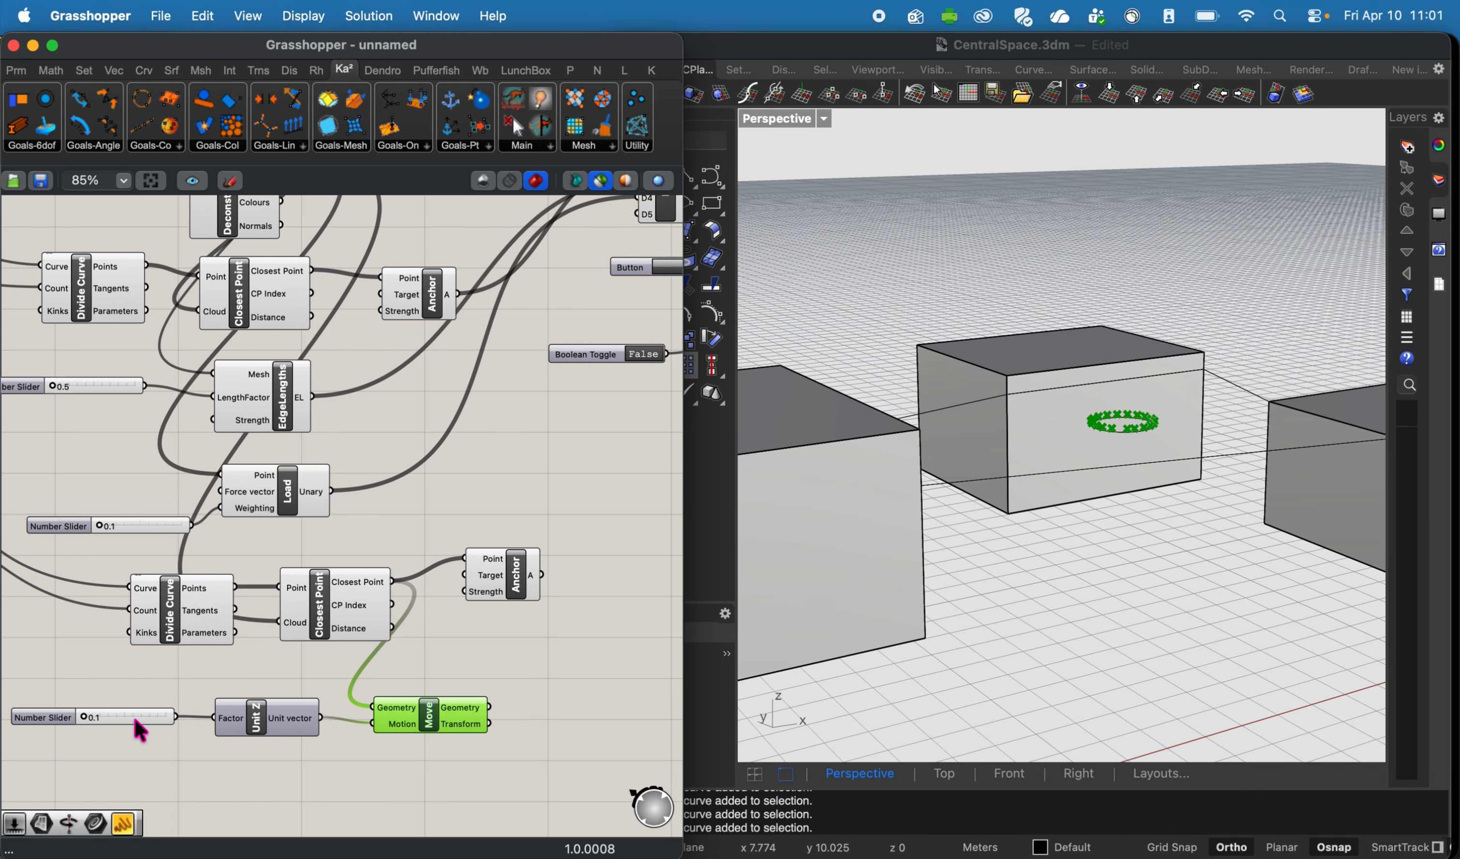
Set the Unit Z slider's minimum to -3 and its value to -1.8, and preview the moved points.
scroll(140, 731, left, 3)
double_click(75, 718)
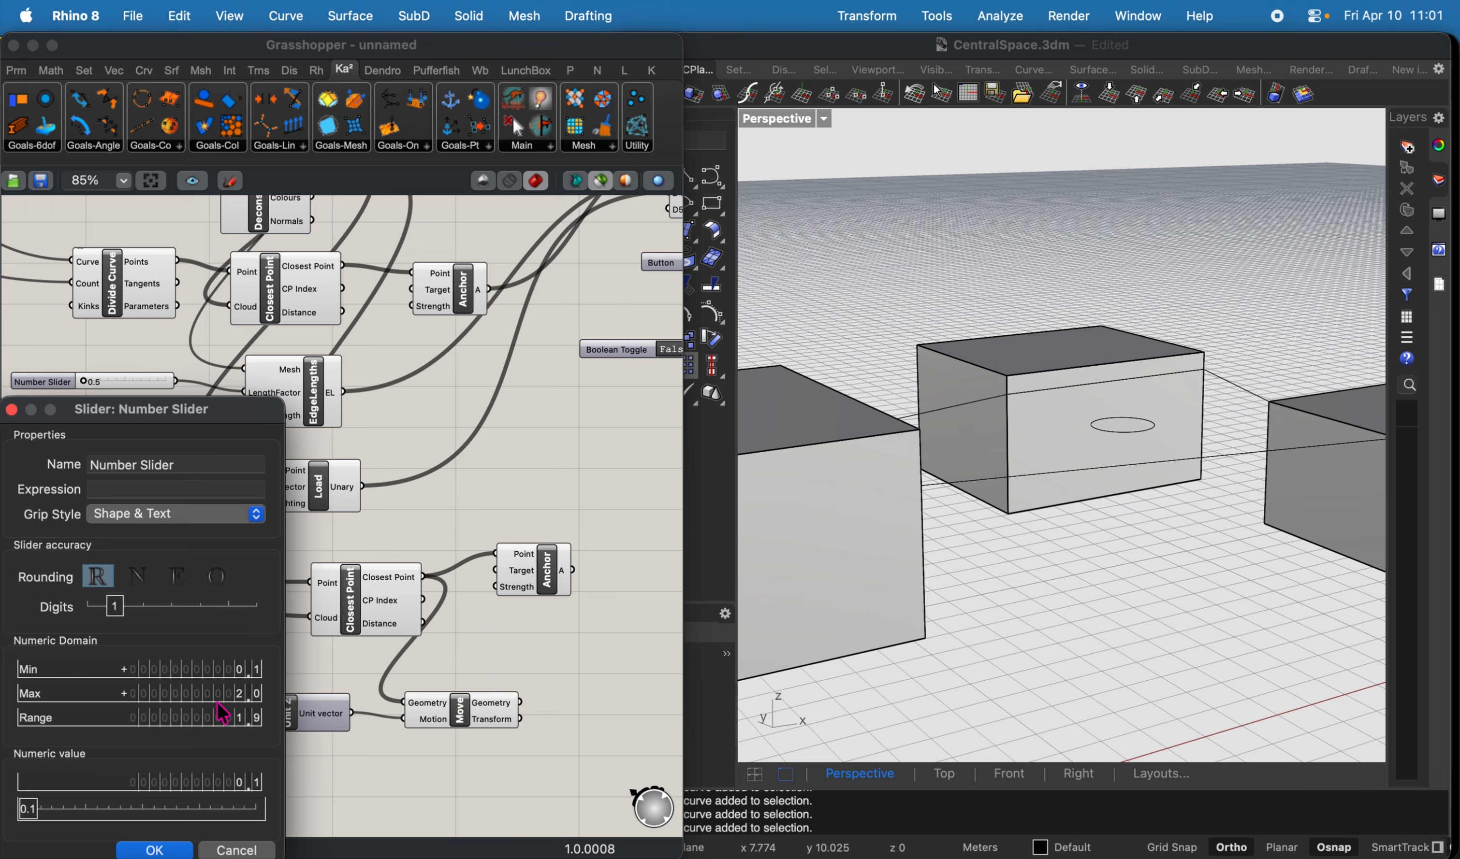
double_click(206, 665)
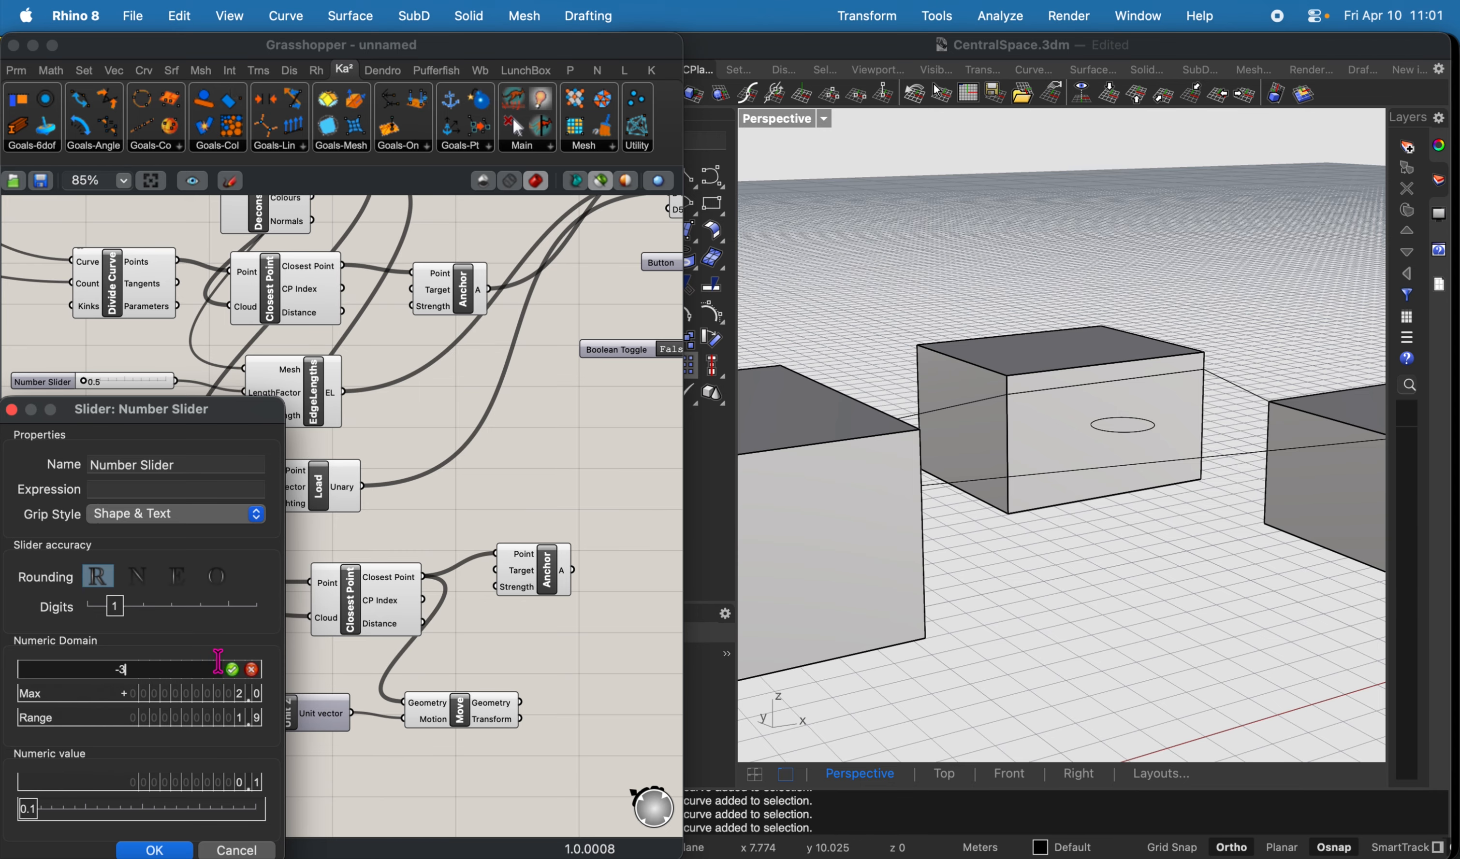
click(232, 669)
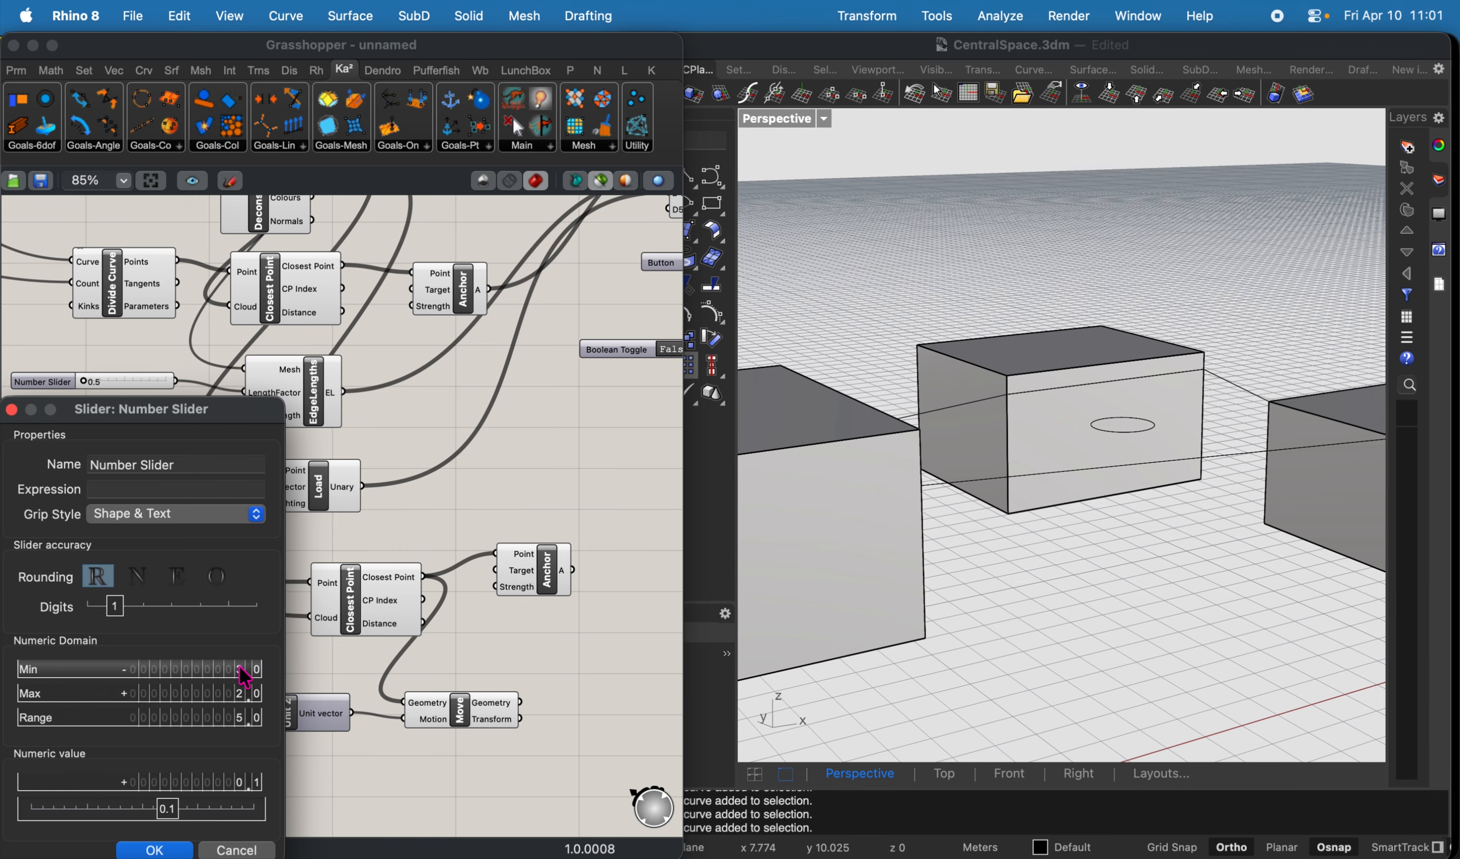
click(155, 850)
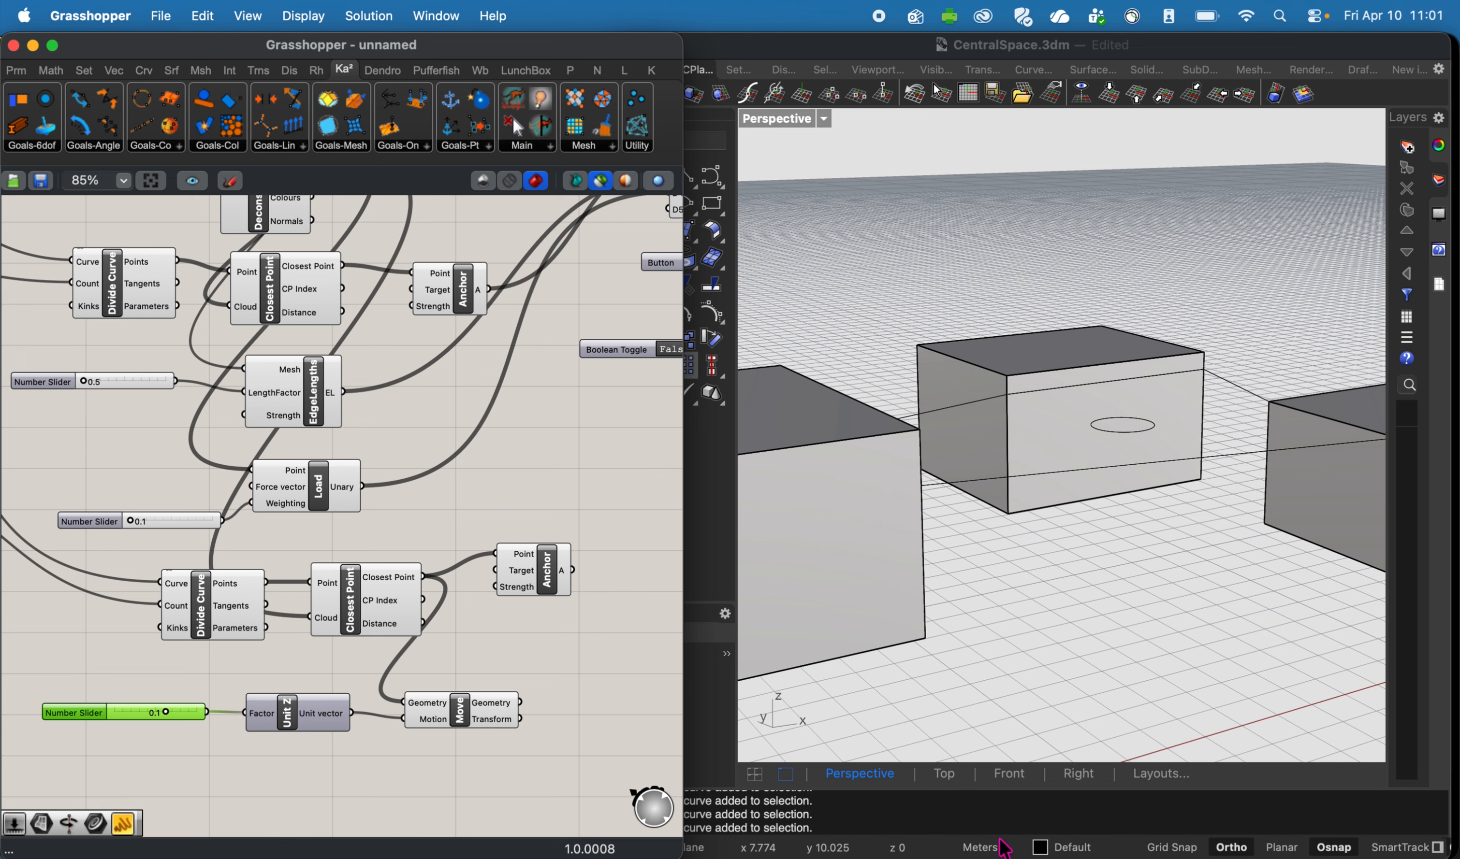
drag(167, 713, 134, 715)
click(490, 713)
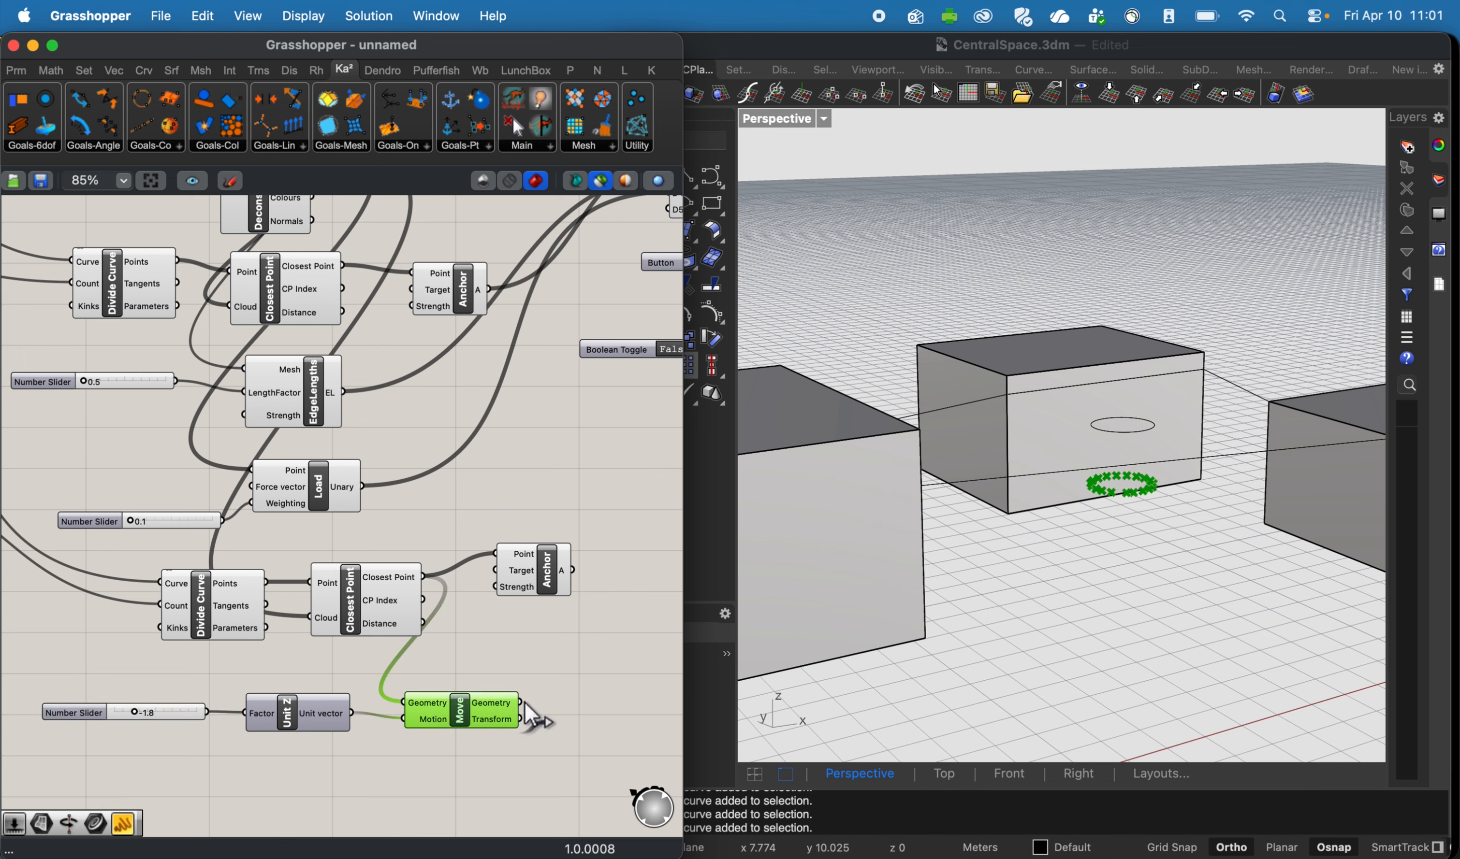
Connect Move's Geometry output to the second Anchor's Target input and compare the original and moved hole points.
drag(520, 703, 509, 571)
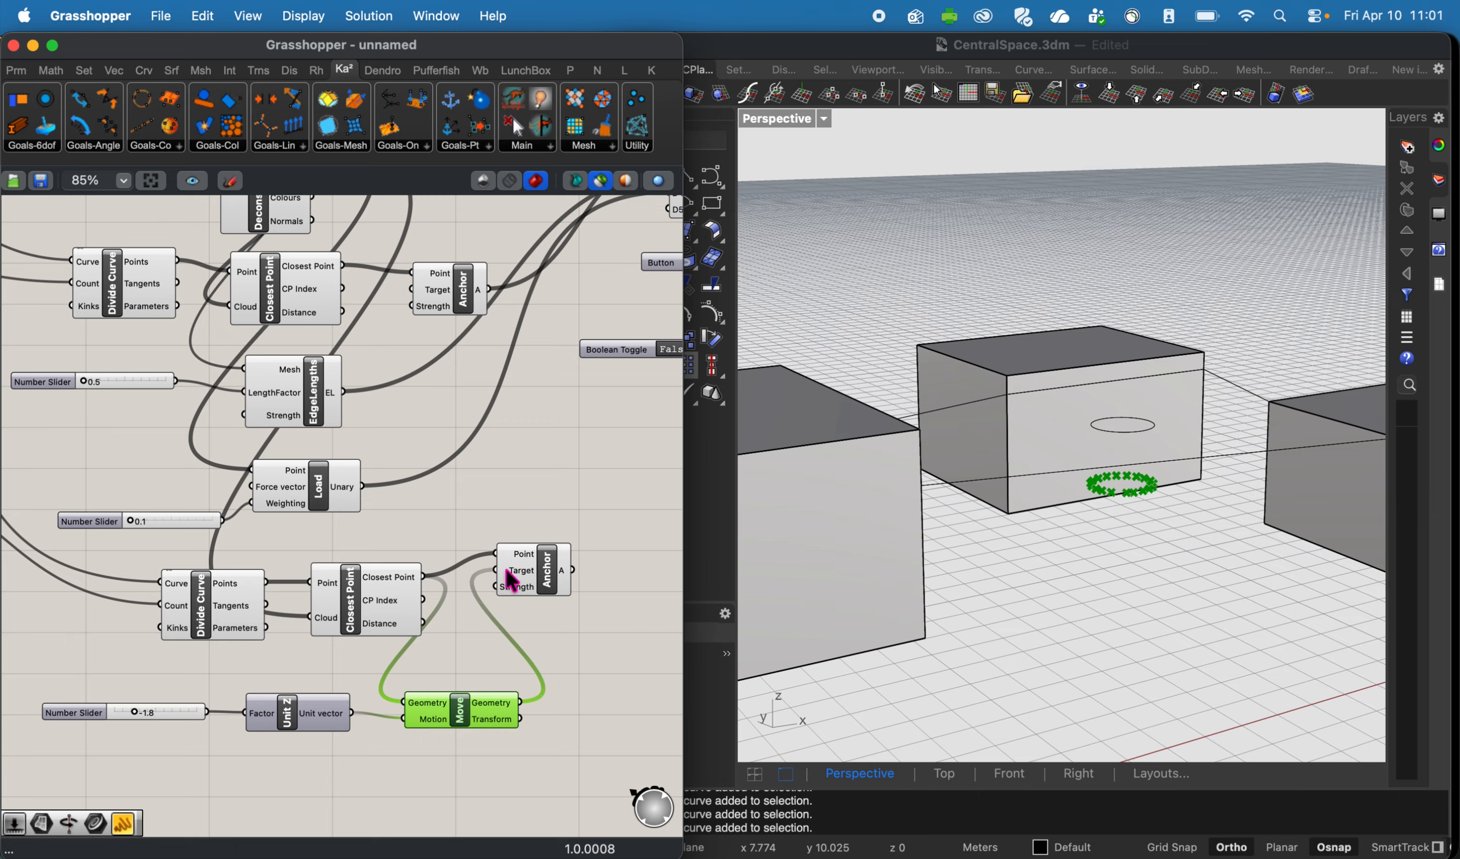
click(530, 577)
click(376, 619)
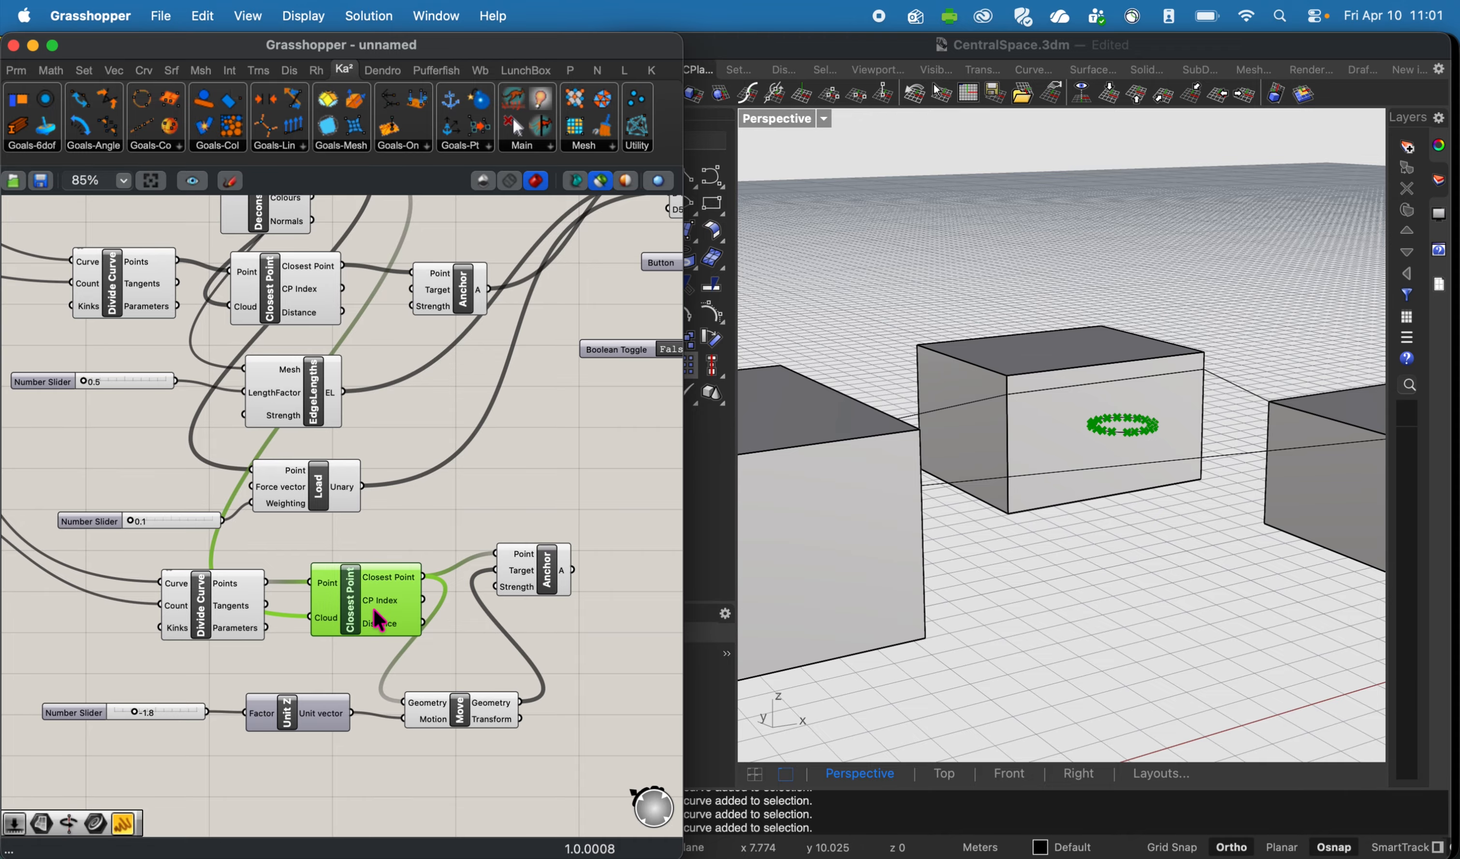
click(479, 723)
Set the Unit Z factor slider to -1.4.
mouse_move(1120, 487)
right_down()
mouse_move(1115, 453)
mouse_move(1119, 475)
right_up()
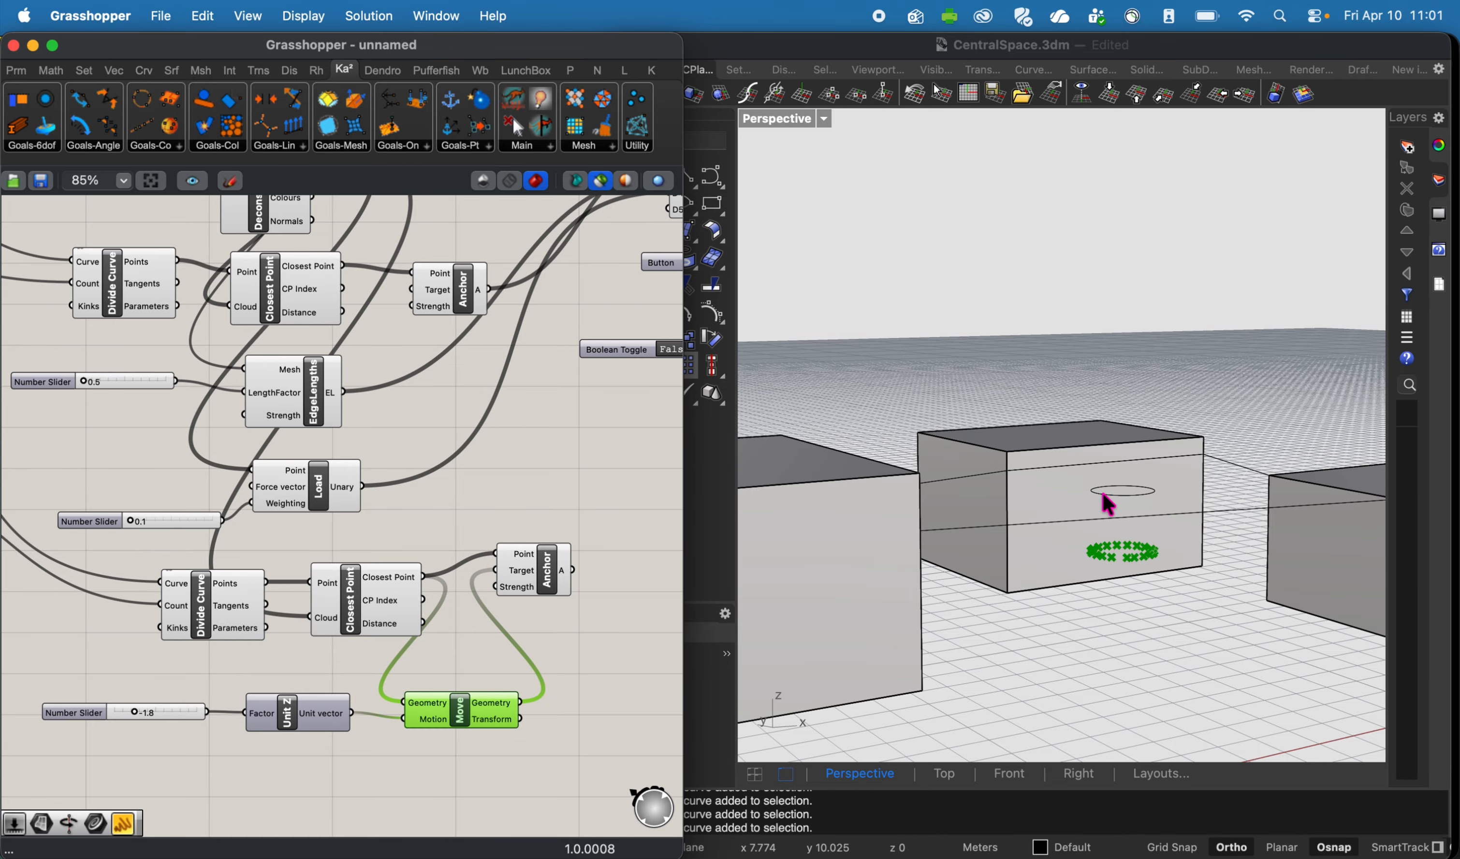
drag(135, 713, 142, 713)
click(613, 412)
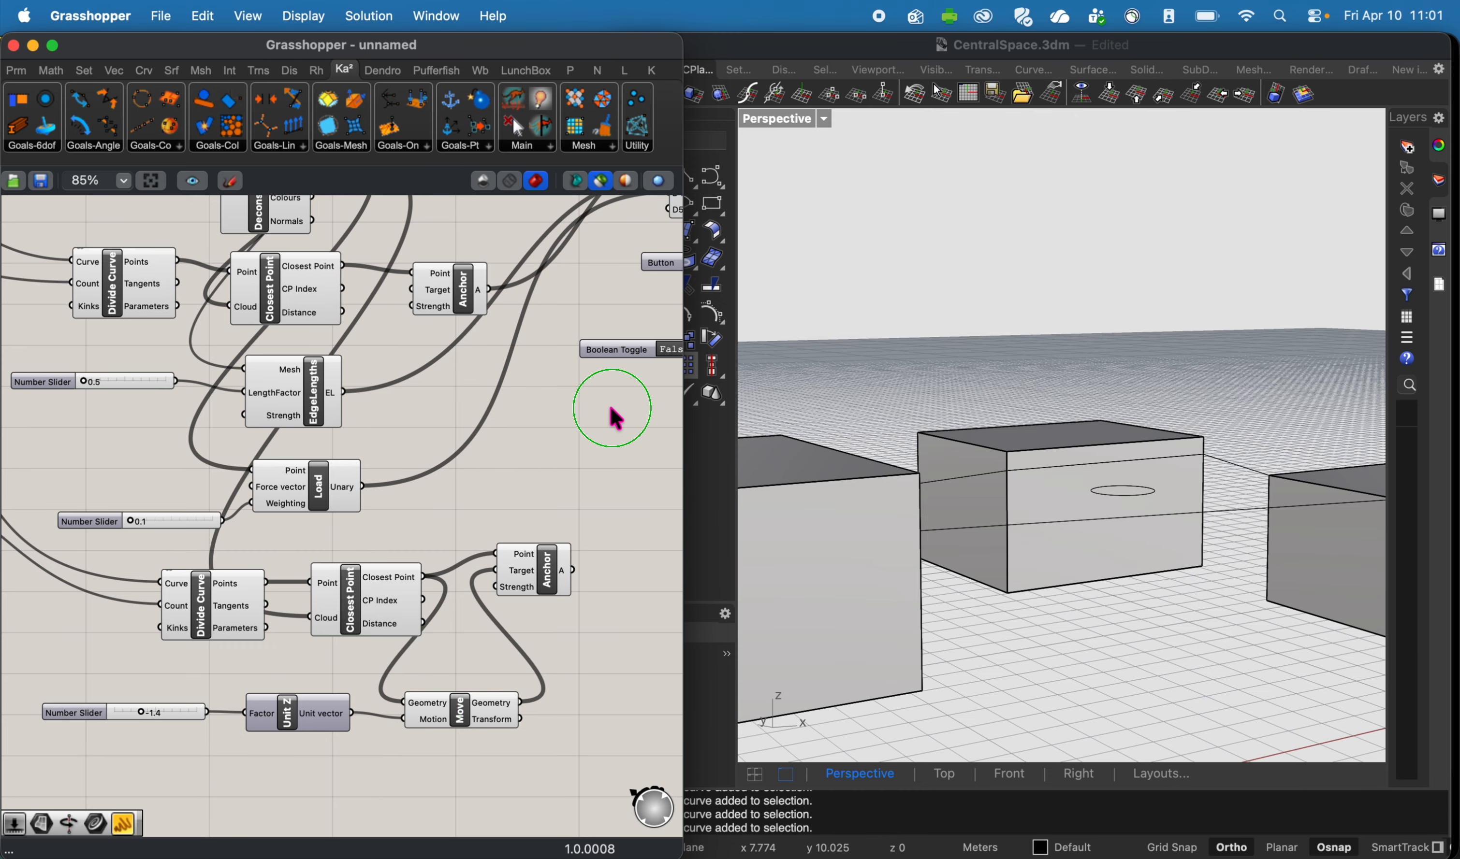
Connect the second Anchor's output to Merge's D5 input.
right_click(379, 515)
click(530, 470)
right_click(395, 480)
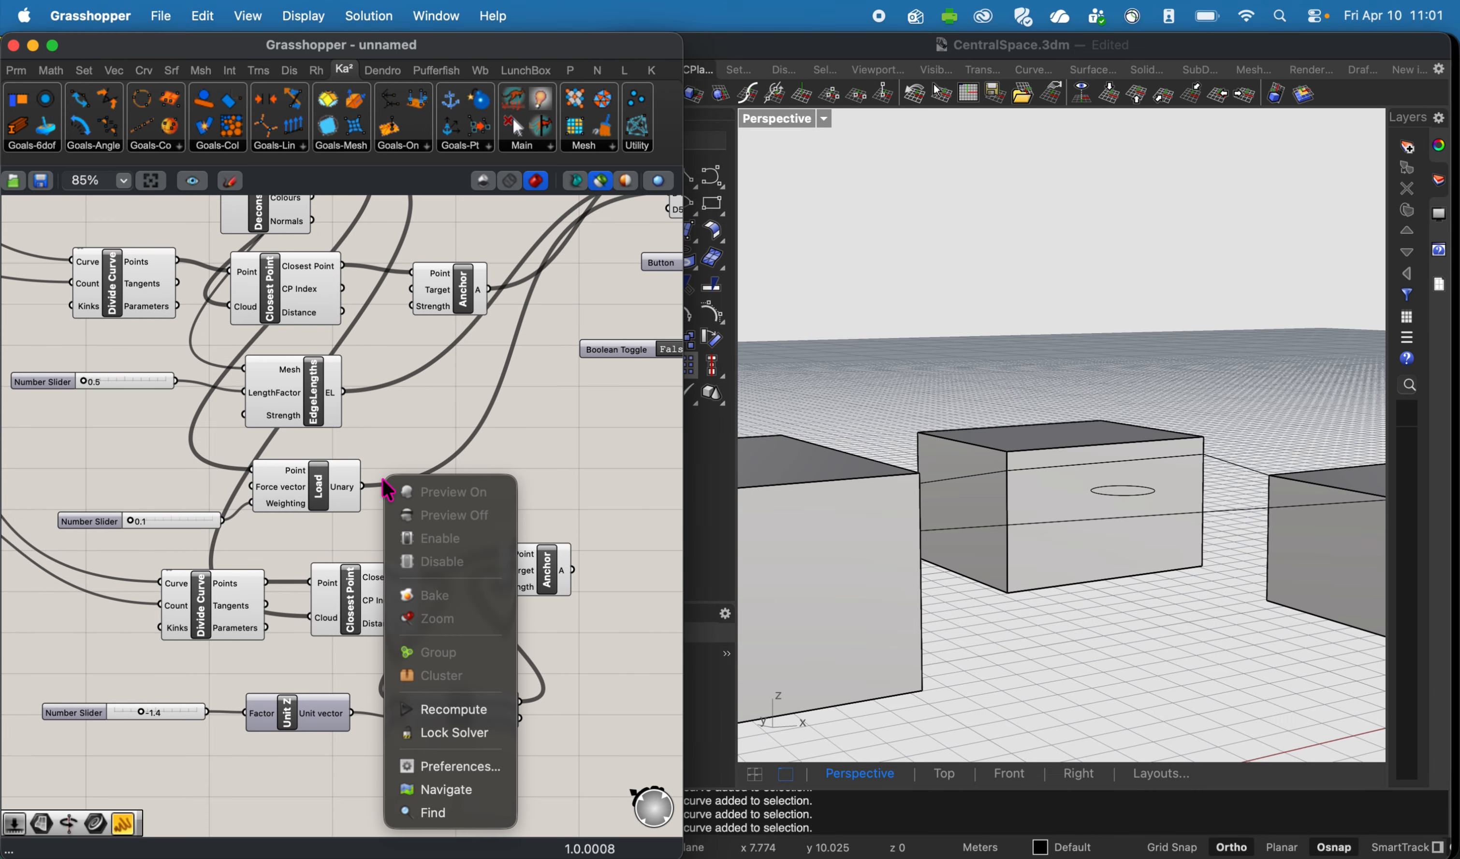
click(567, 443)
click(563, 502)
right_drag(566, 511, 307, 626)
click(349, 672)
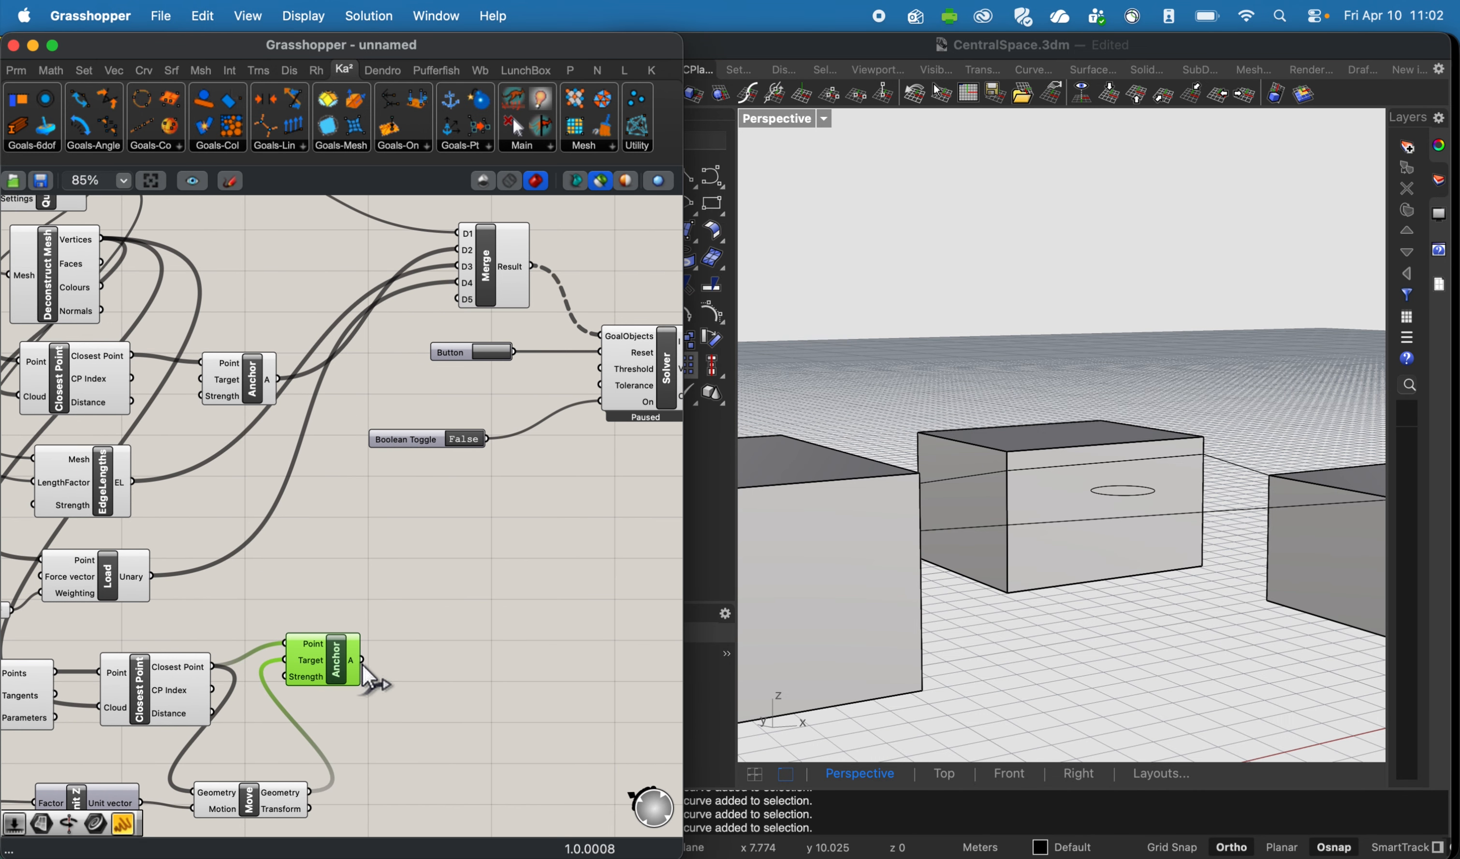
drag(362, 664, 457, 299)
click(488, 278)
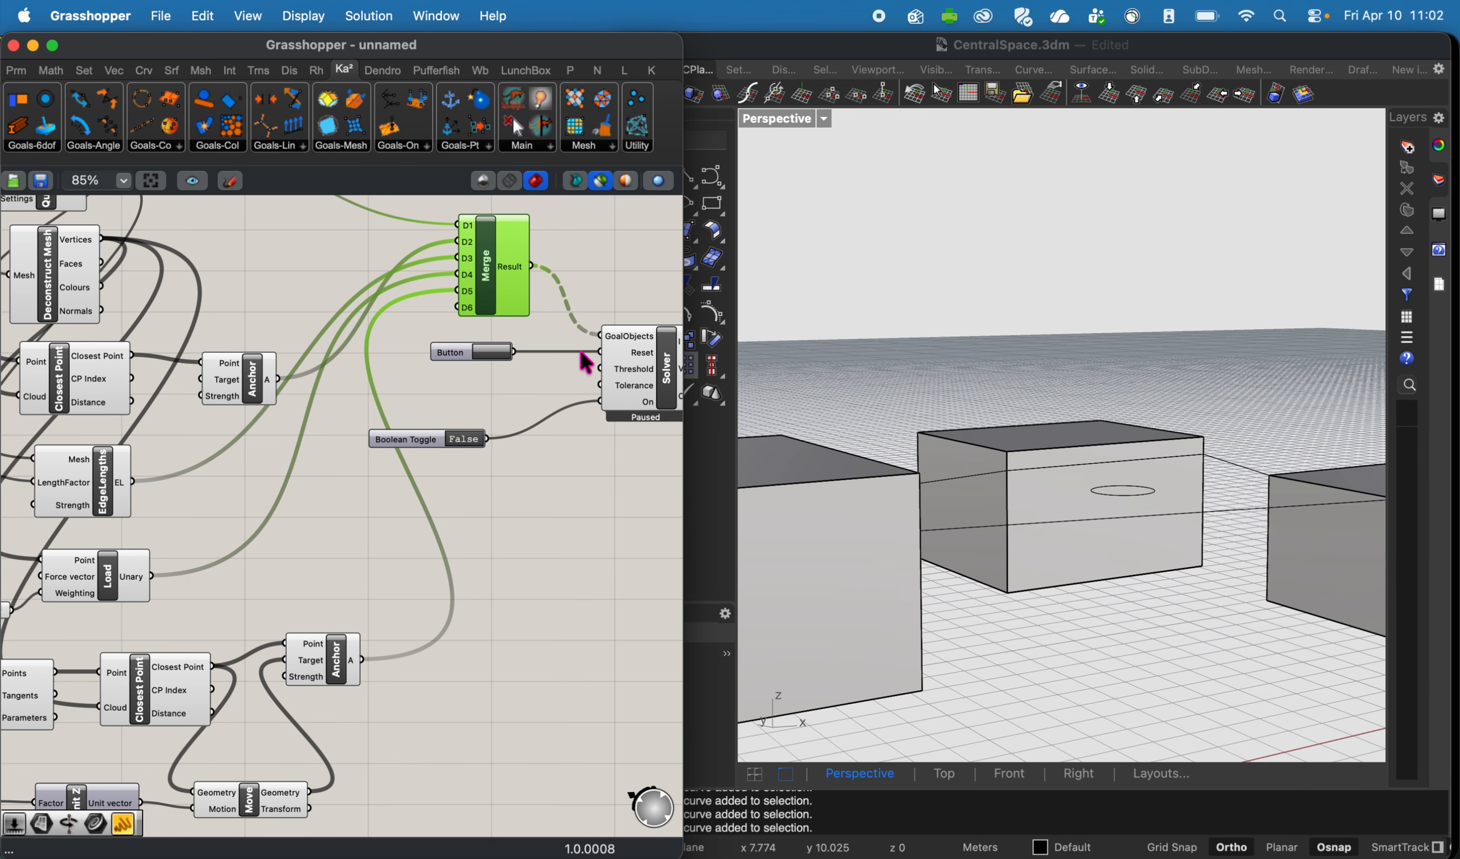
Preview the Solver's mesh and set its Boolean Toggle to True to run the form-finding.
click(637, 389)
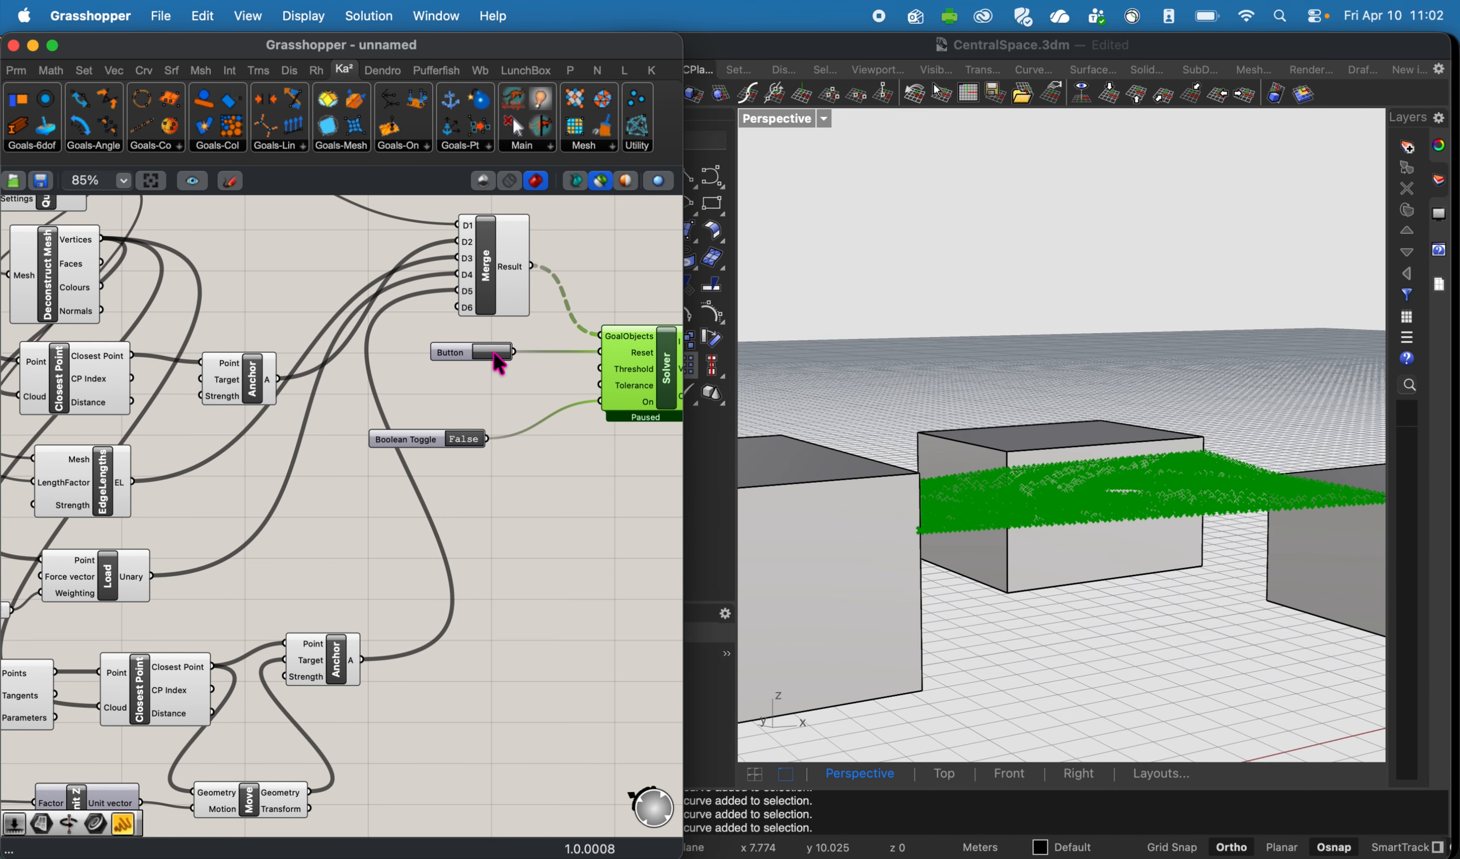
right_drag(958, 464, 981, 494)
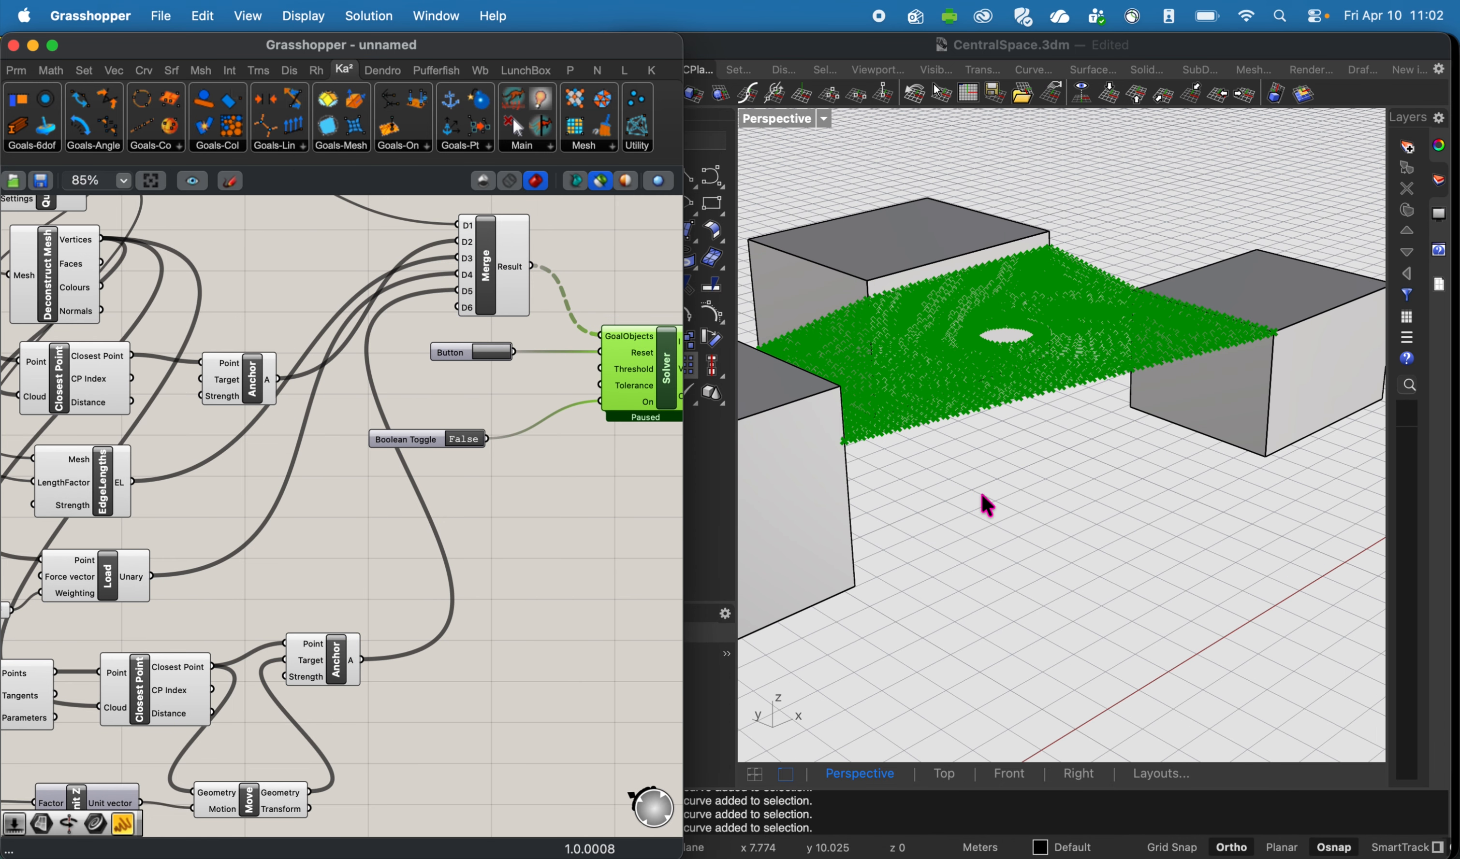
double_click(476, 449)
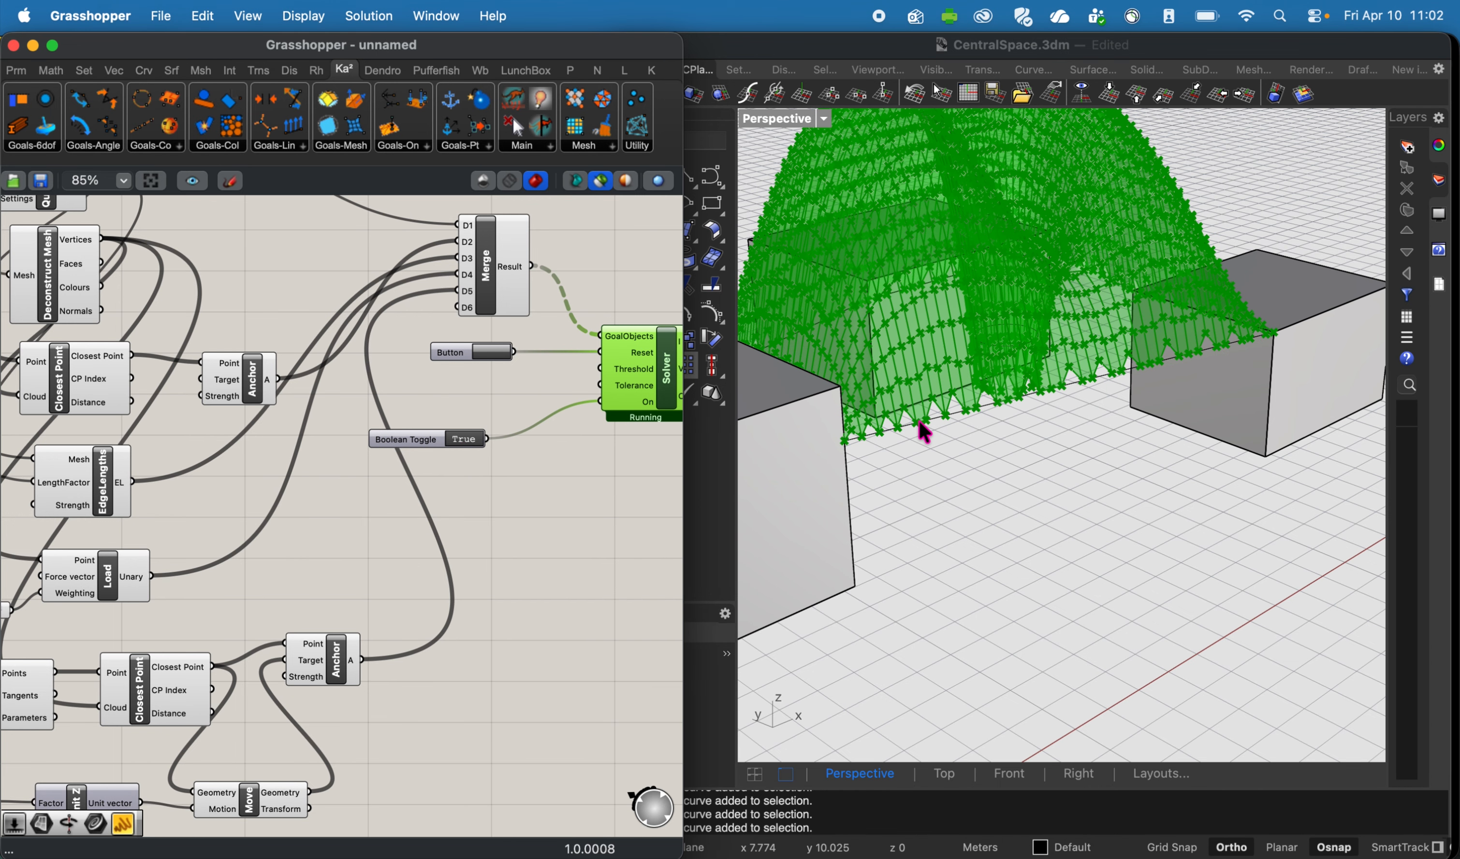
right_drag(925, 413, 921, 400)
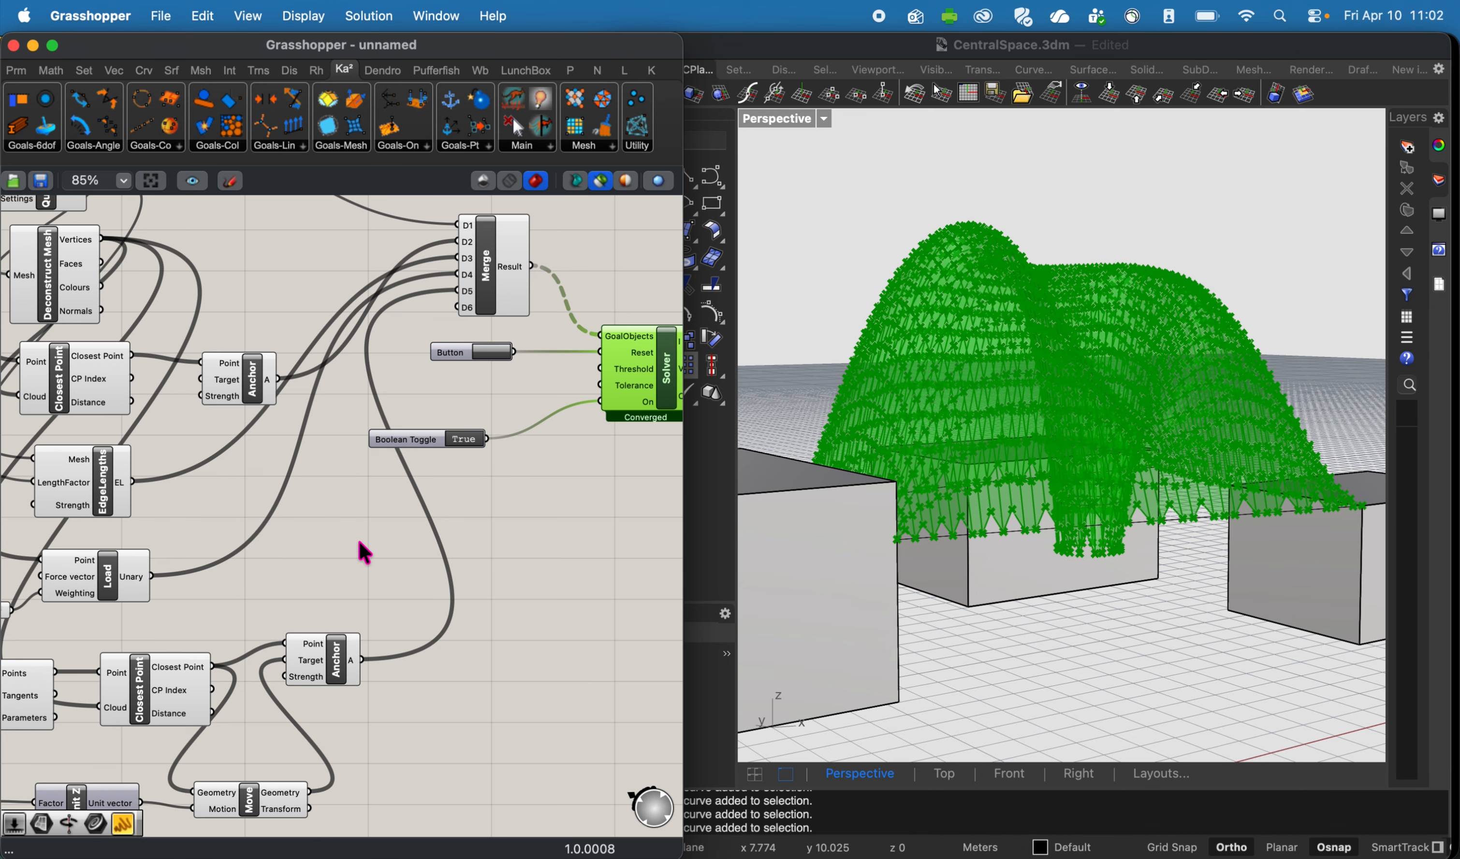
right_drag(438, 588, 531, 490)
right_drag(337, 512, 513, 423)
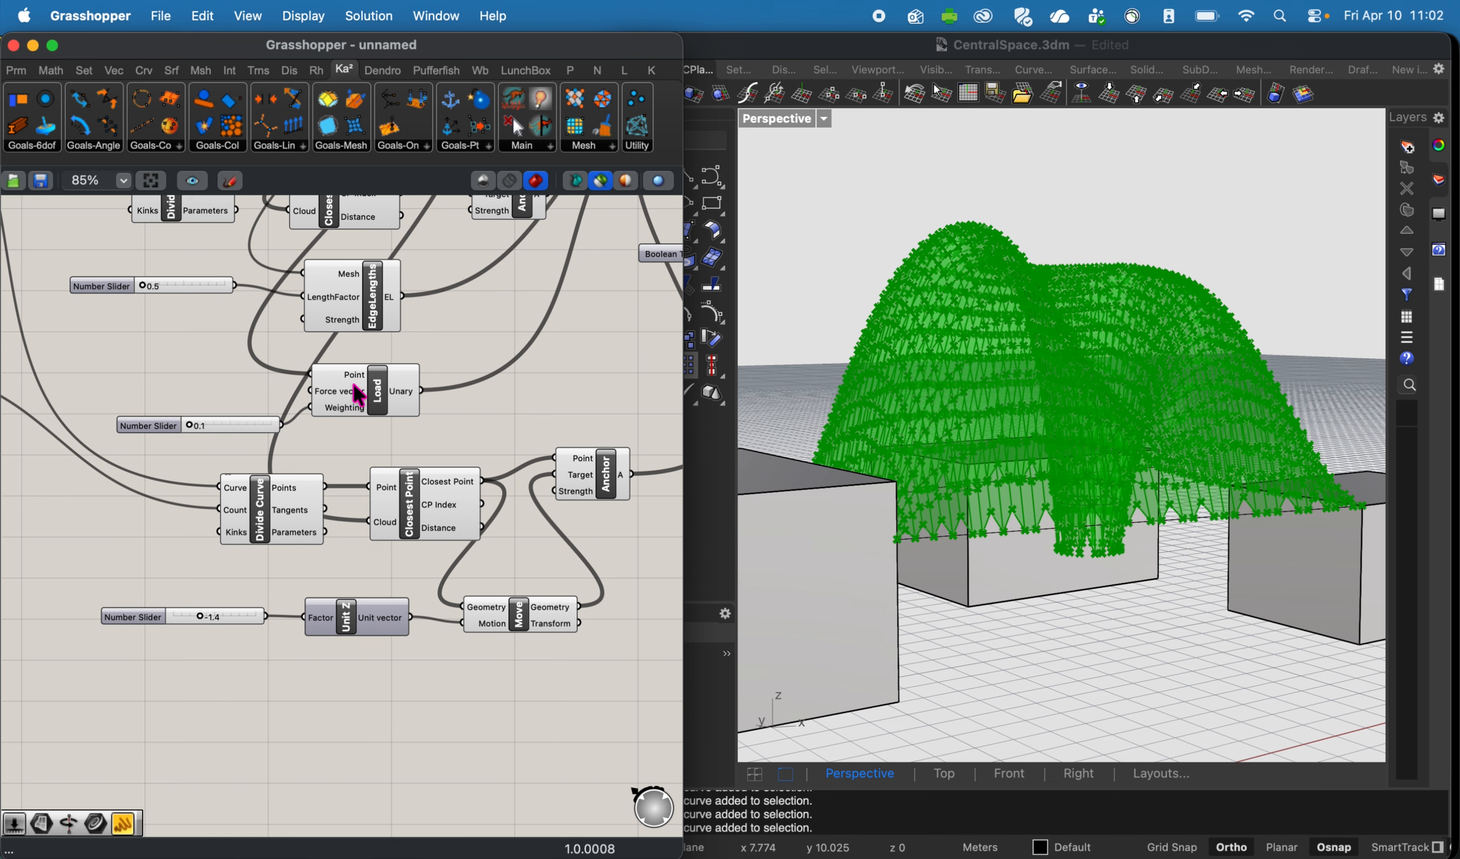
double_click(150, 426)
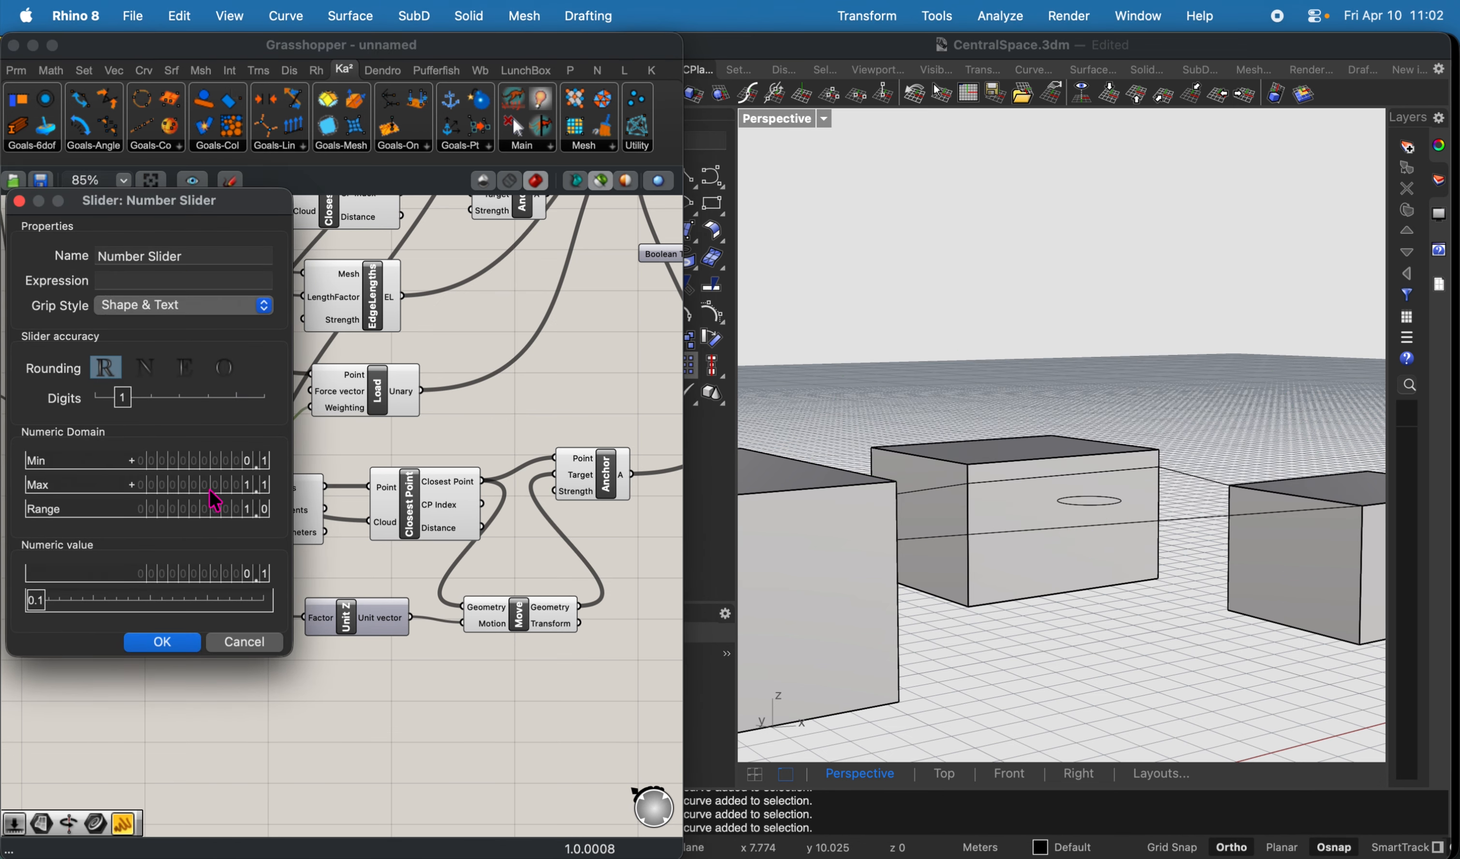
click(512, 379)
click(534, 390)
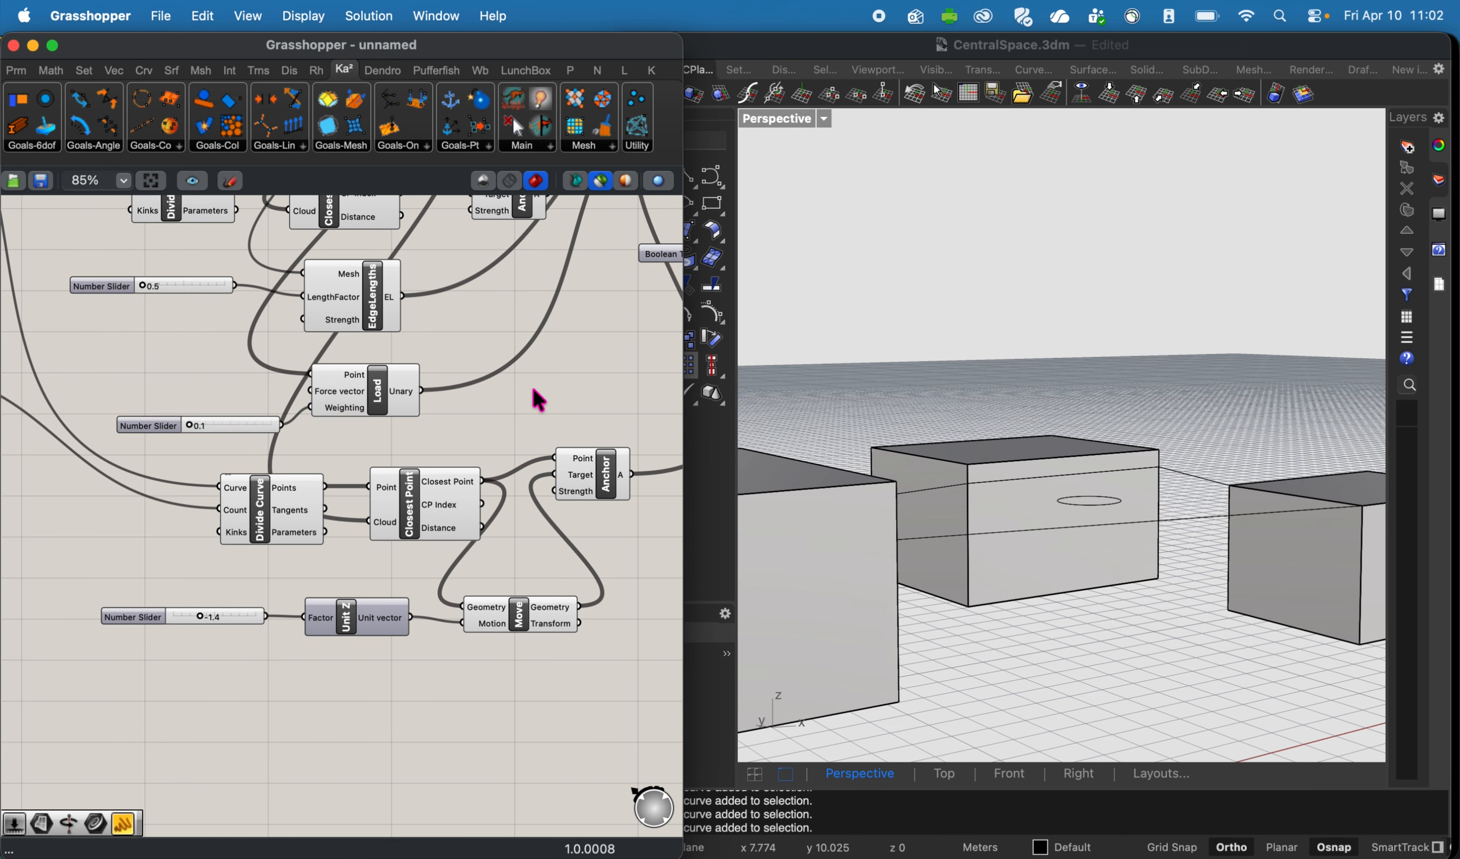
Set the Solver's Boolean Toggle to False to pause the simulation.
right_click(289, 464)
click(494, 408)
right_drag(554, 392, 452, 379)
click(587, 307)
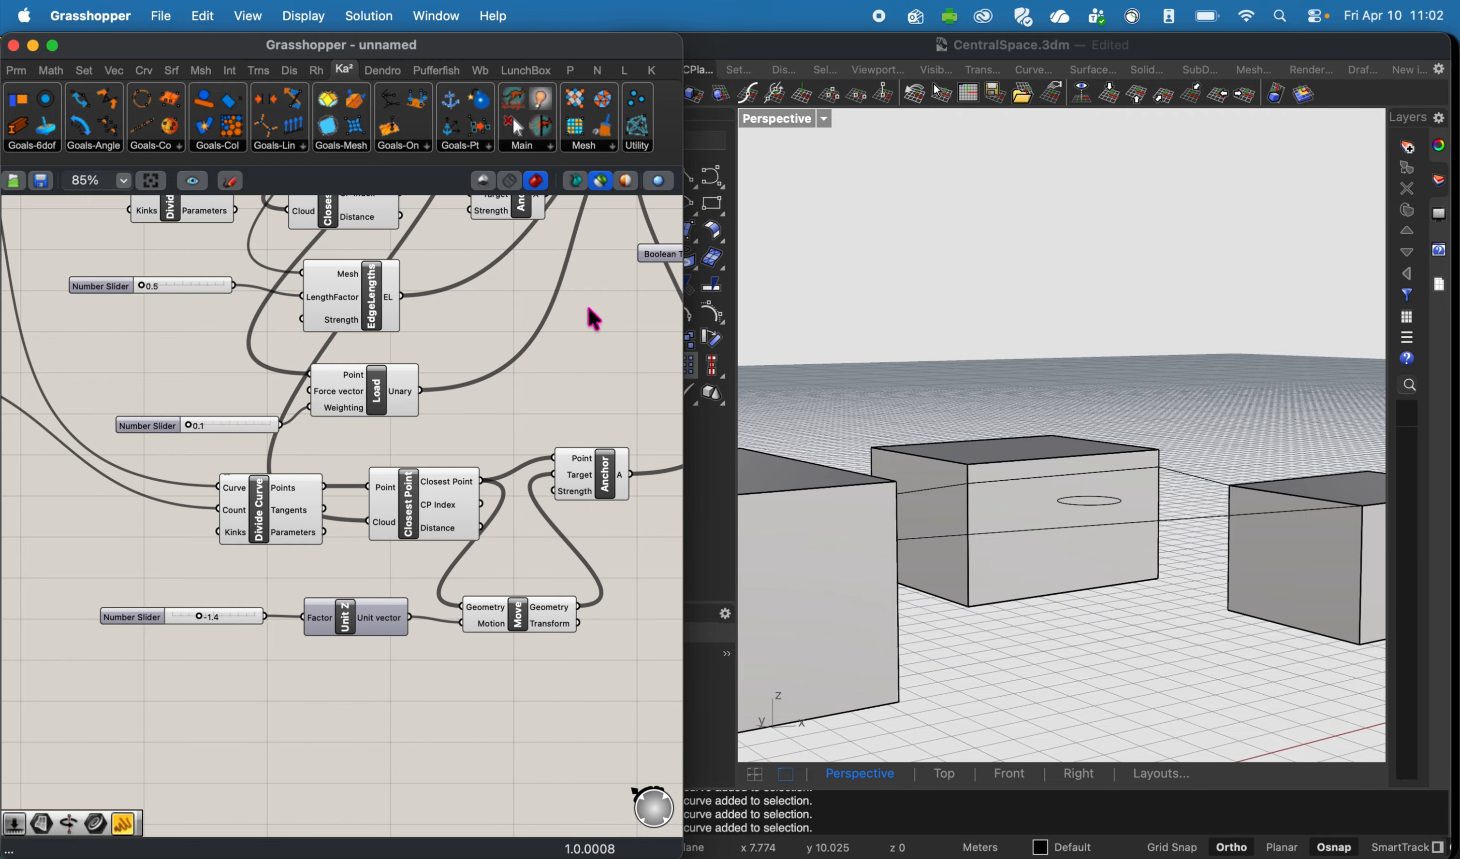
right_click(472, 304)
click(528, 270)
right_drag(580, 309, 388, 312)
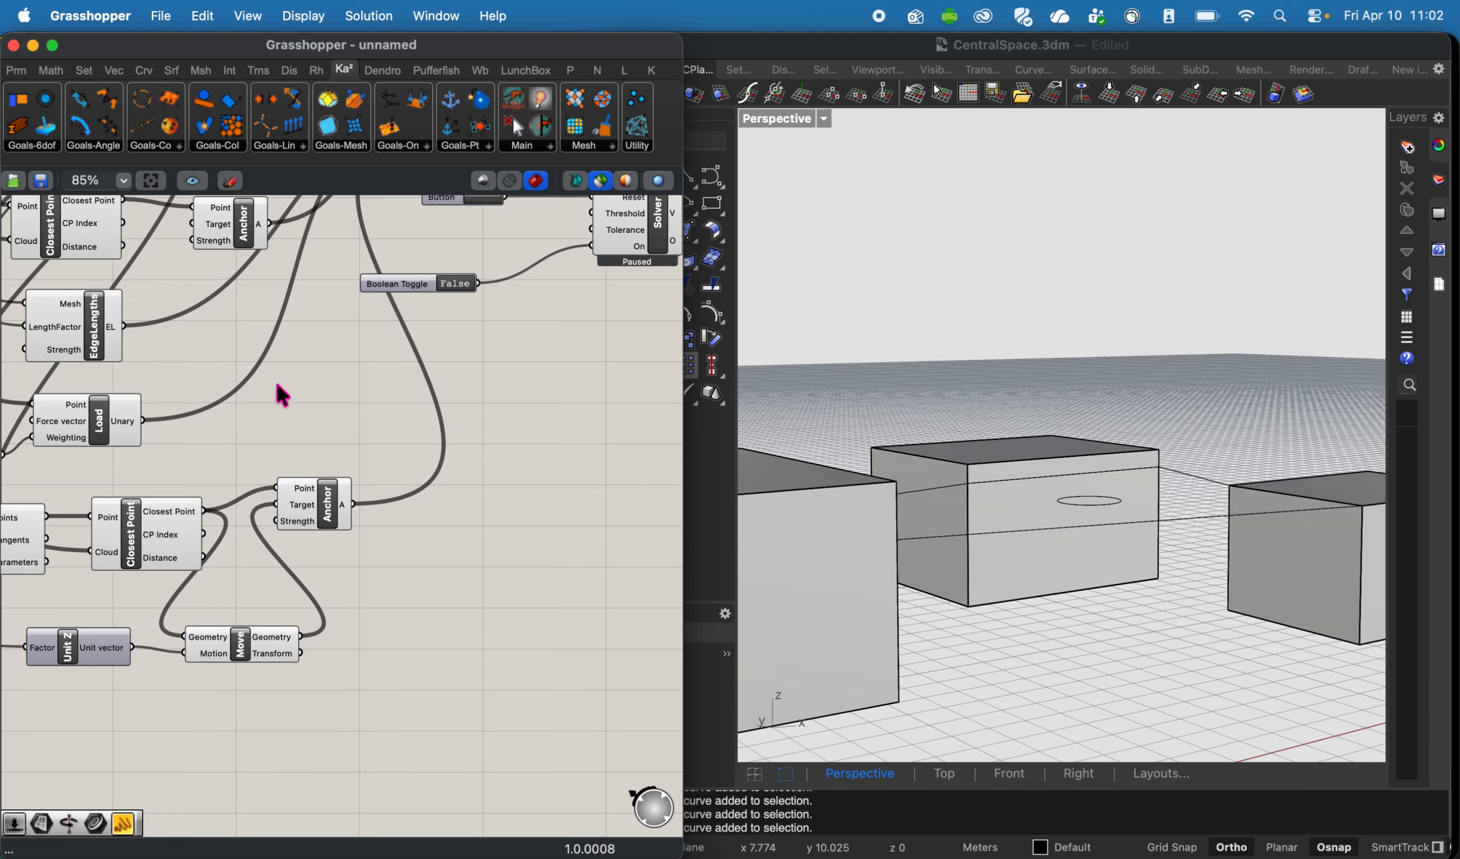
Configure the Load weighting slider with three decimal digits and a minimum of 0.
right_drag(276, 384, 488, 372)
right_drag(361, 406, 463, 376)
drag(286, 408, 271, 366)
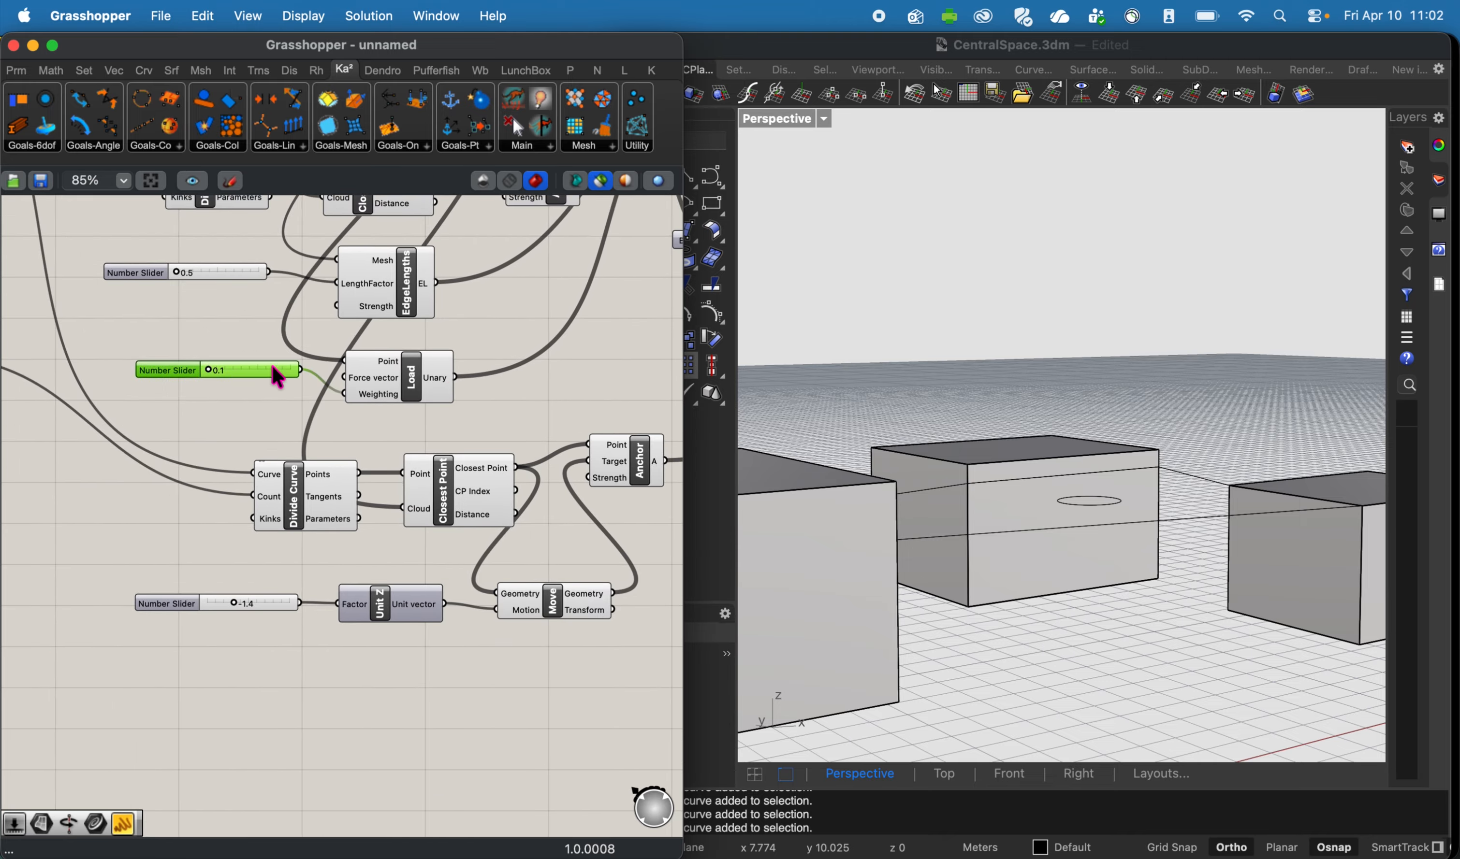
double_click(175, 369)
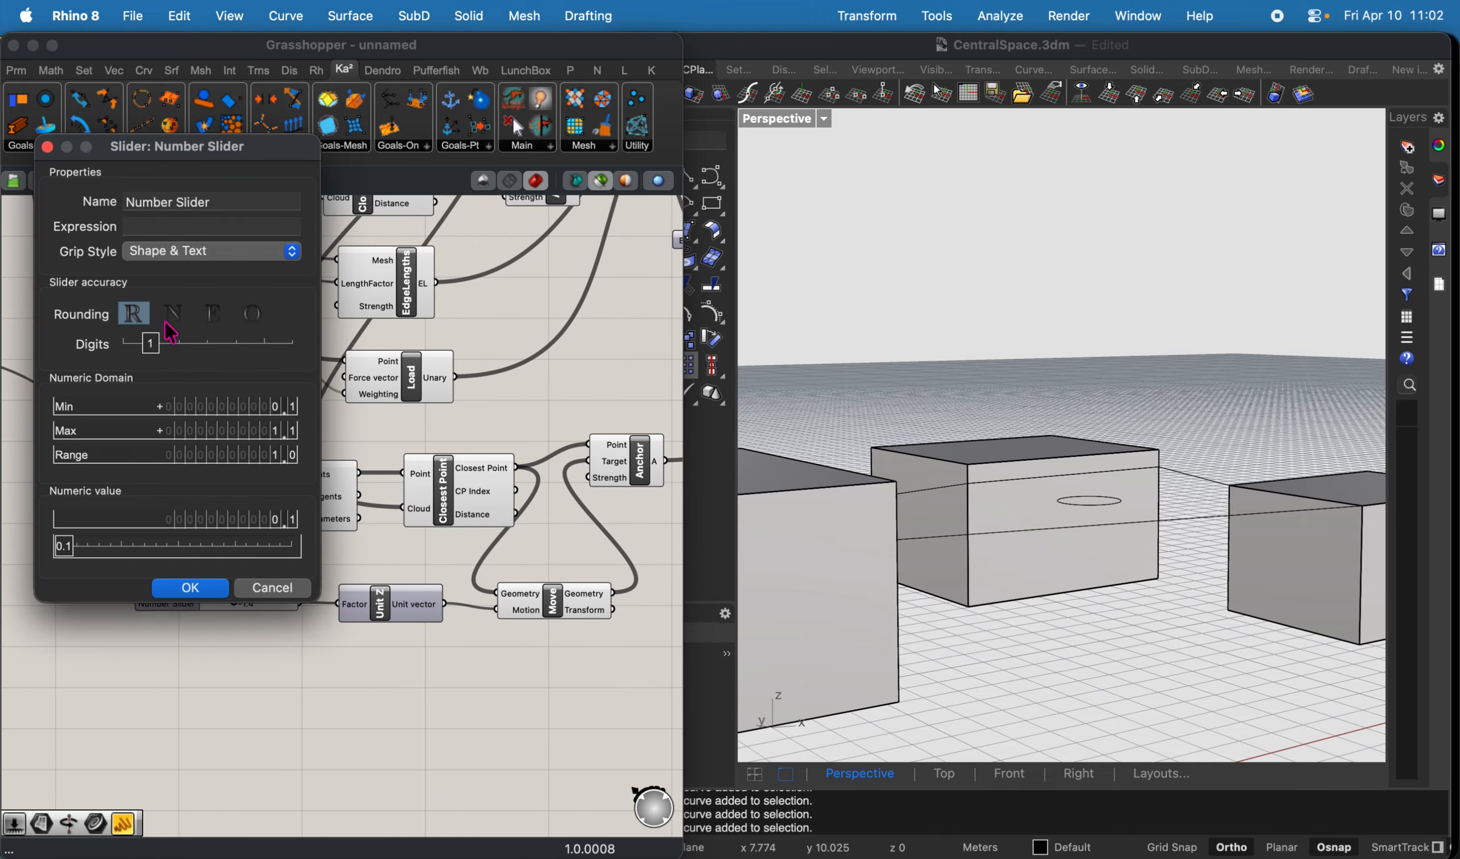
drag(155, 343, 207, 343)
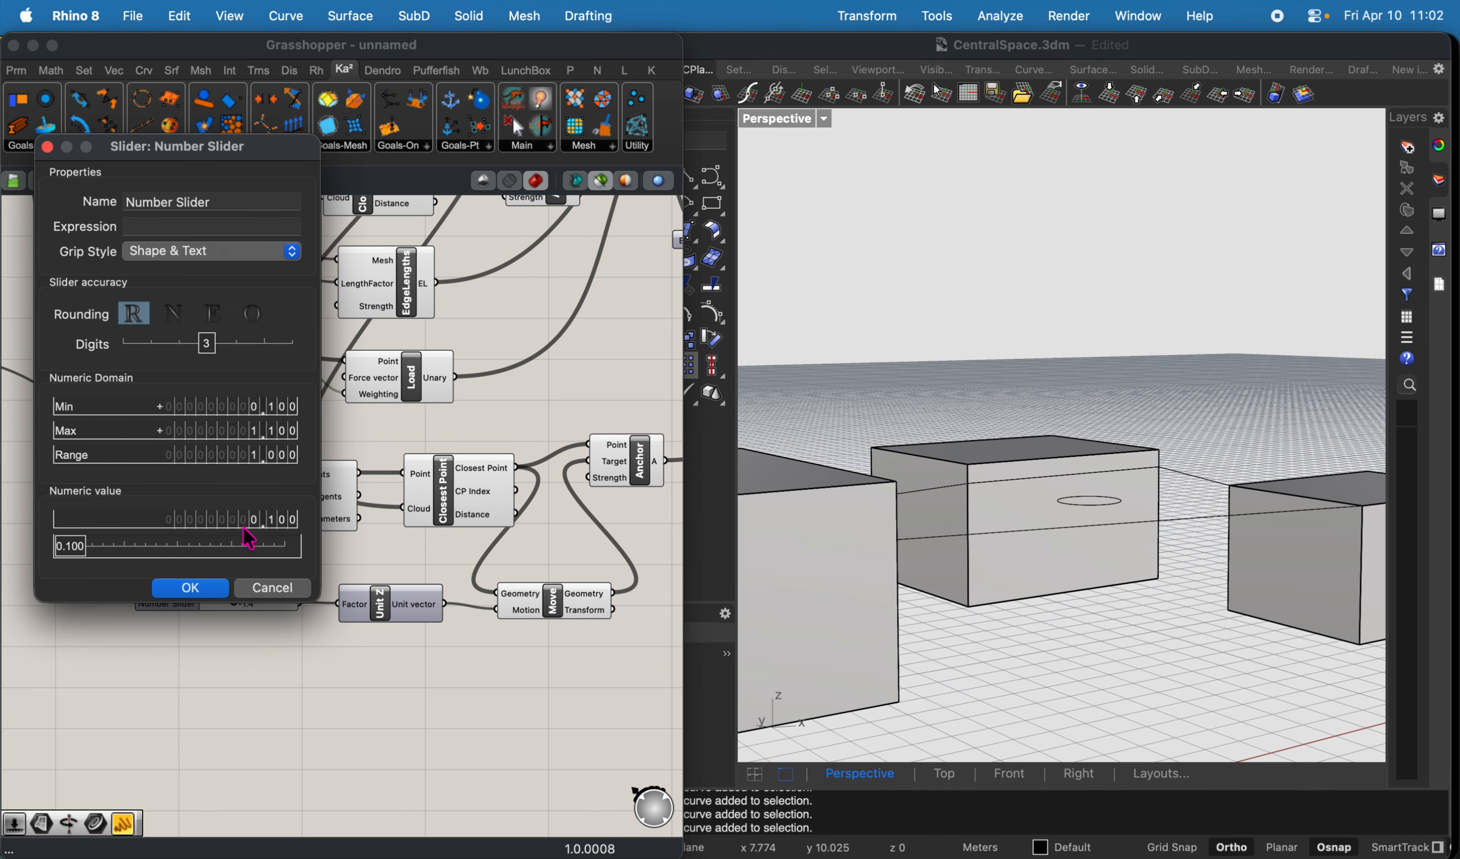
double_click(256, 406)
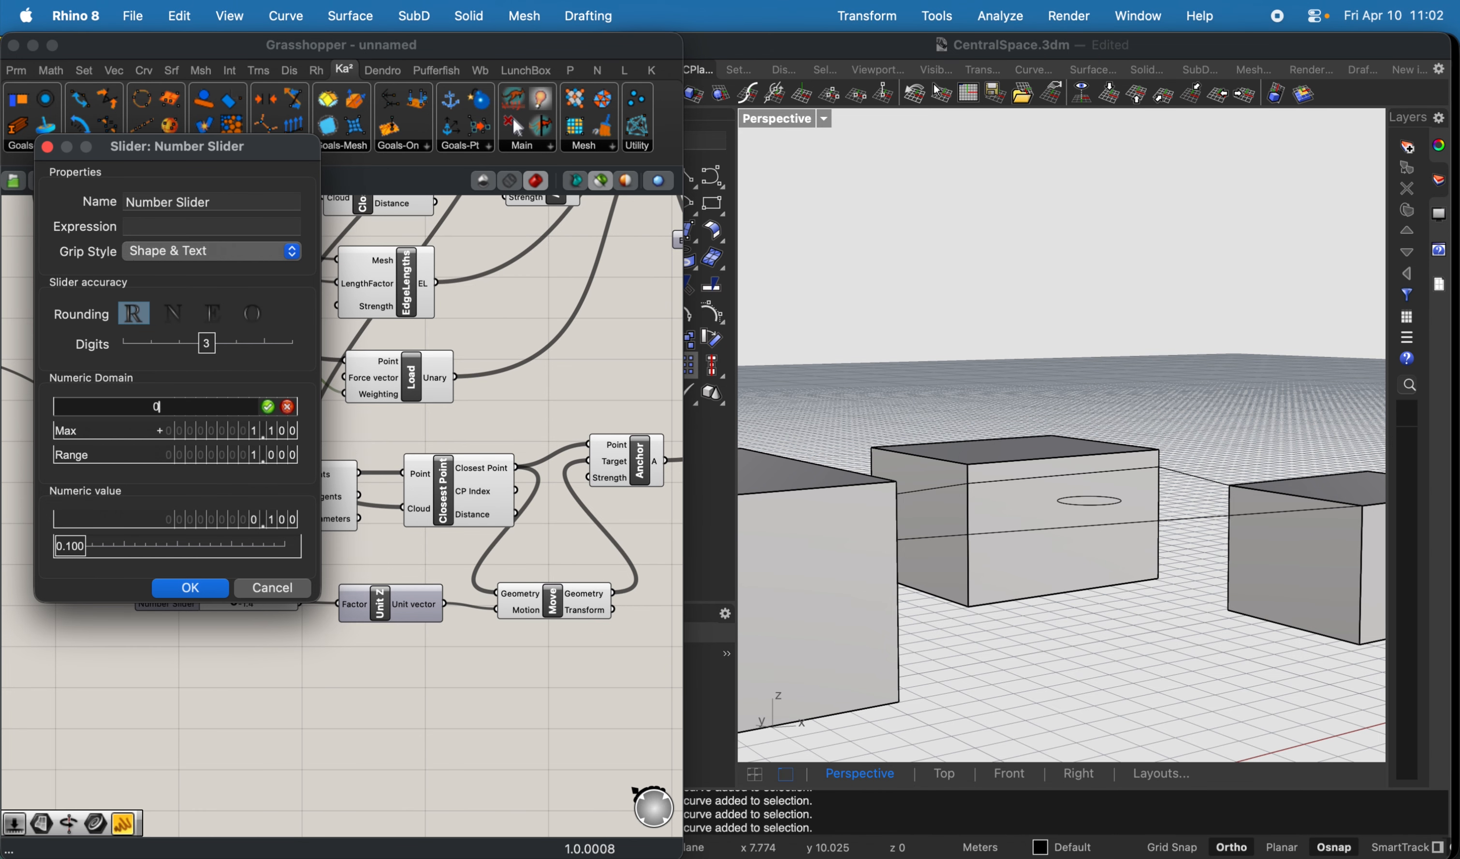
click(272, 407)
click(196, 587)
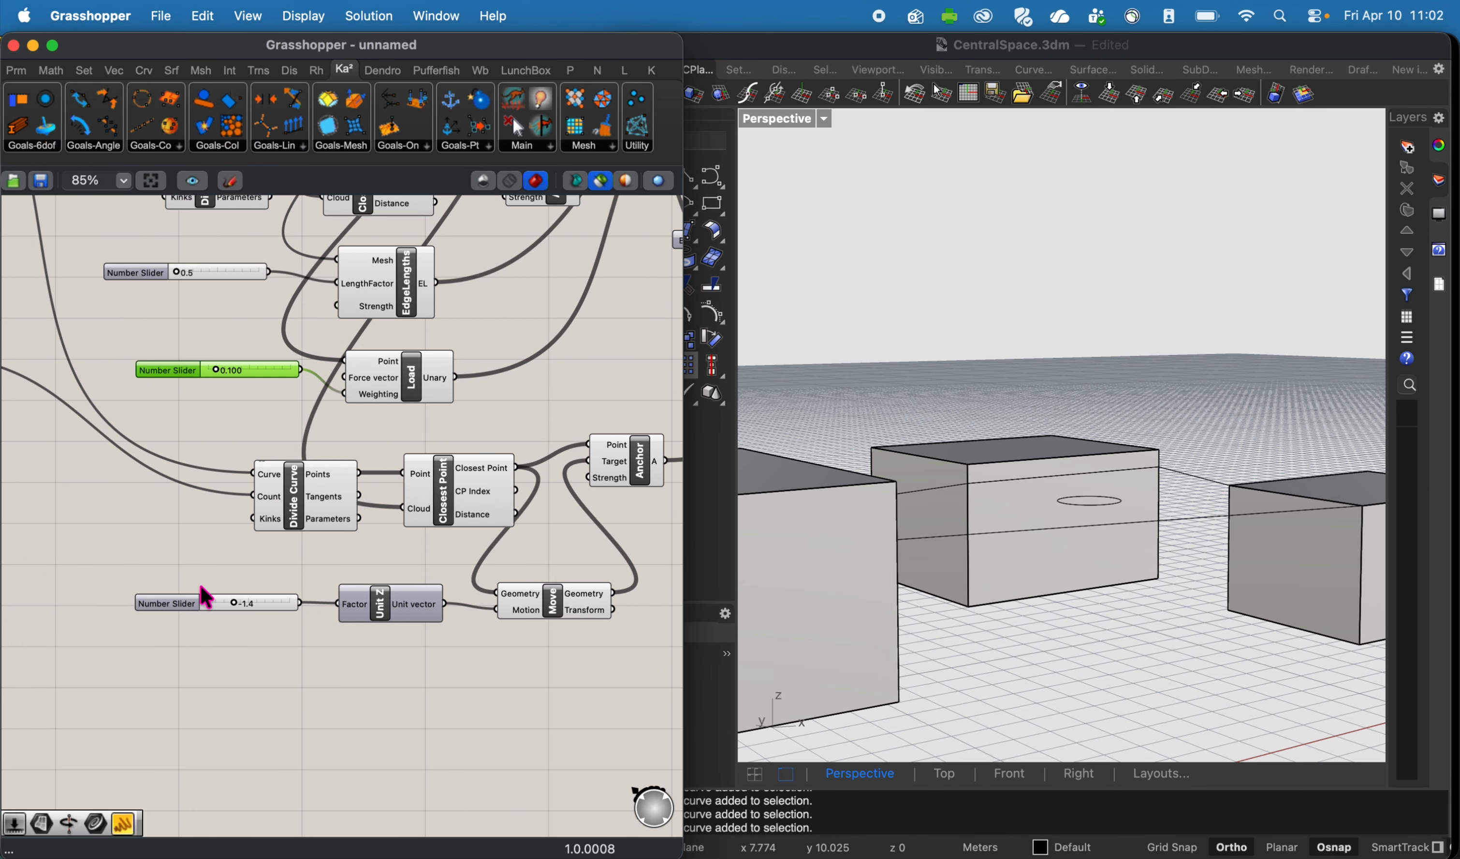
Lower the Load weighting slider slightly below 0.100.
scroll(224, 368, up, 4)
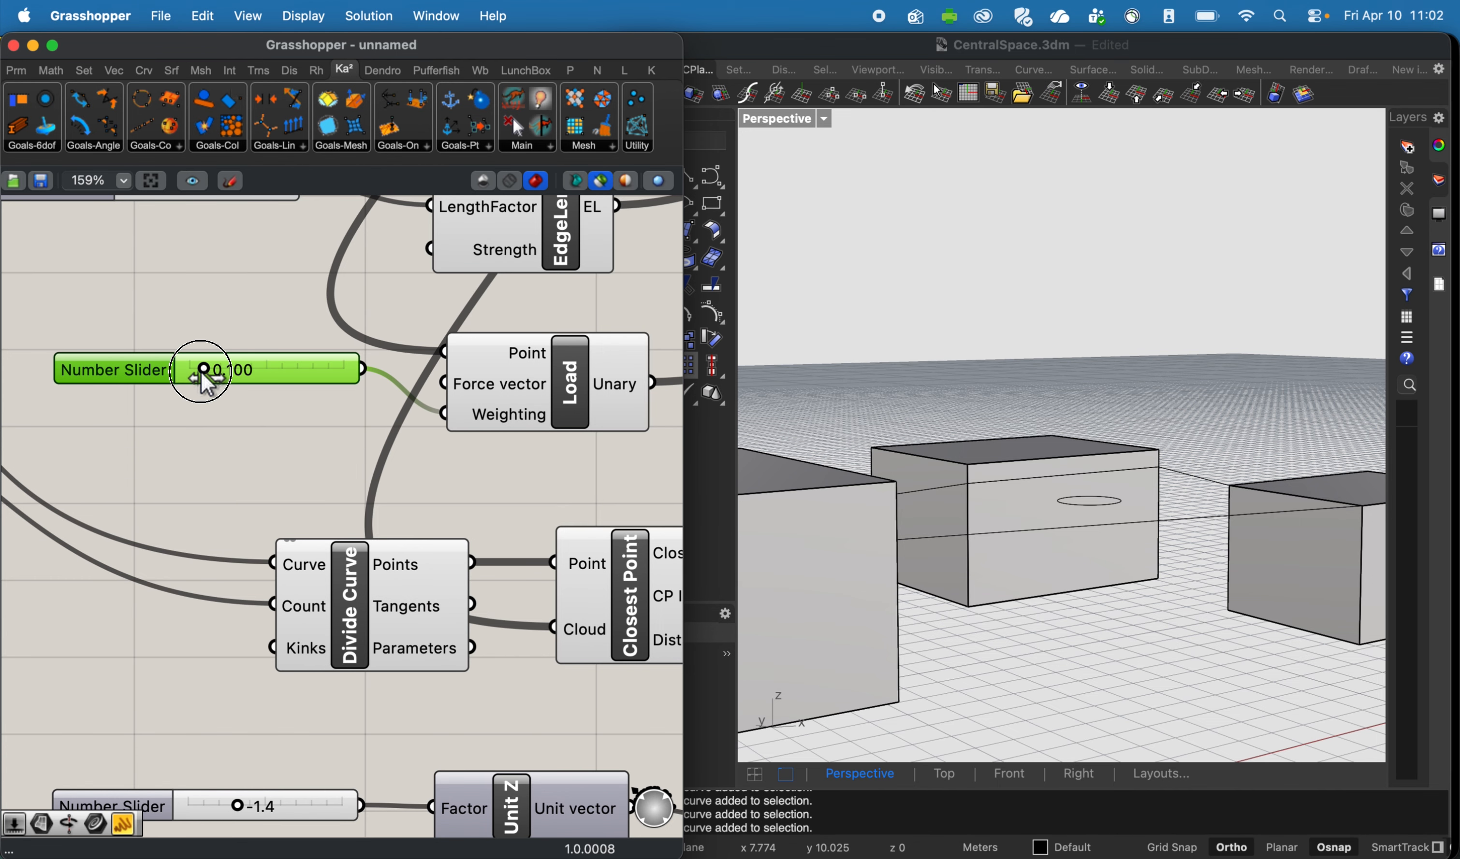
drag(200, 376, 188, 381)
right_drag(238, 428, 191, 426)
scroll(190, 426, down, 4)
Reset the Solver and set its Boolean Toggle to True to rerun the form-finding with the reduced load.
right_drag(407, 418, 158, 457)
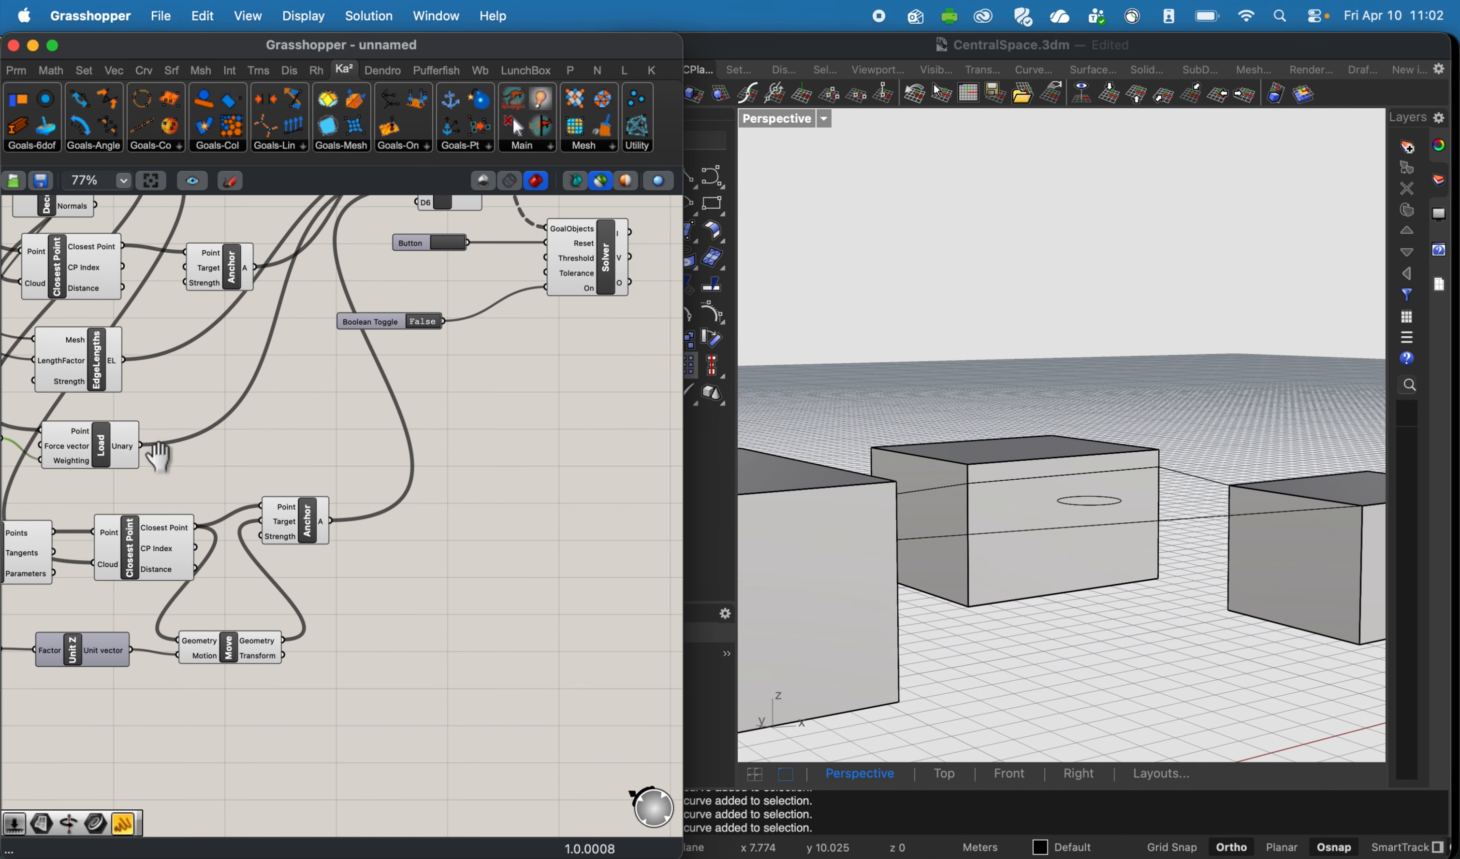
right_click(163, 469)
click(581, 269)
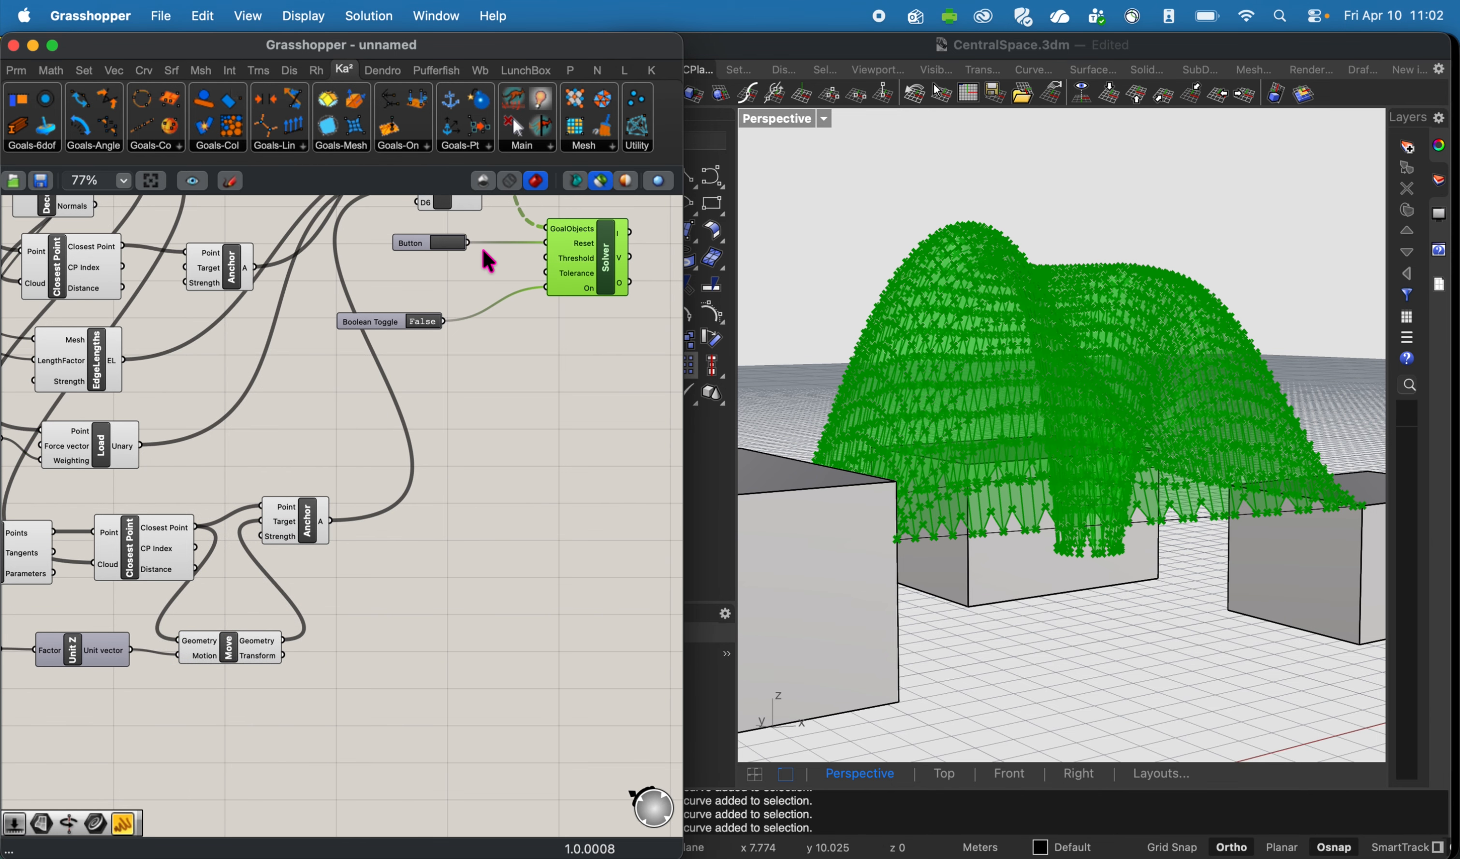
click(451, 248)
double_click(423, 322)
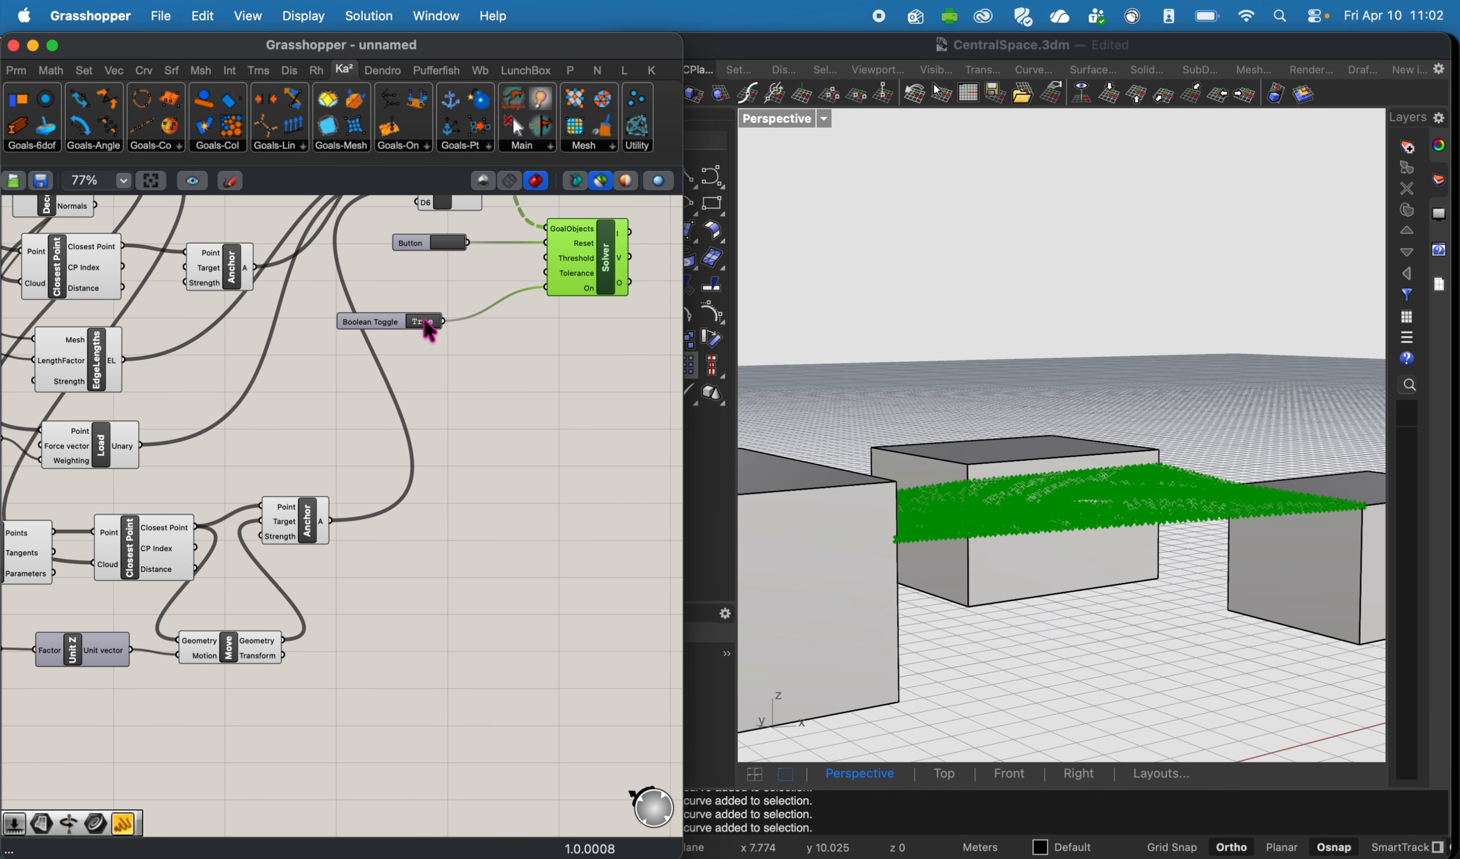
right_drag(1142, 523, 986, 484)
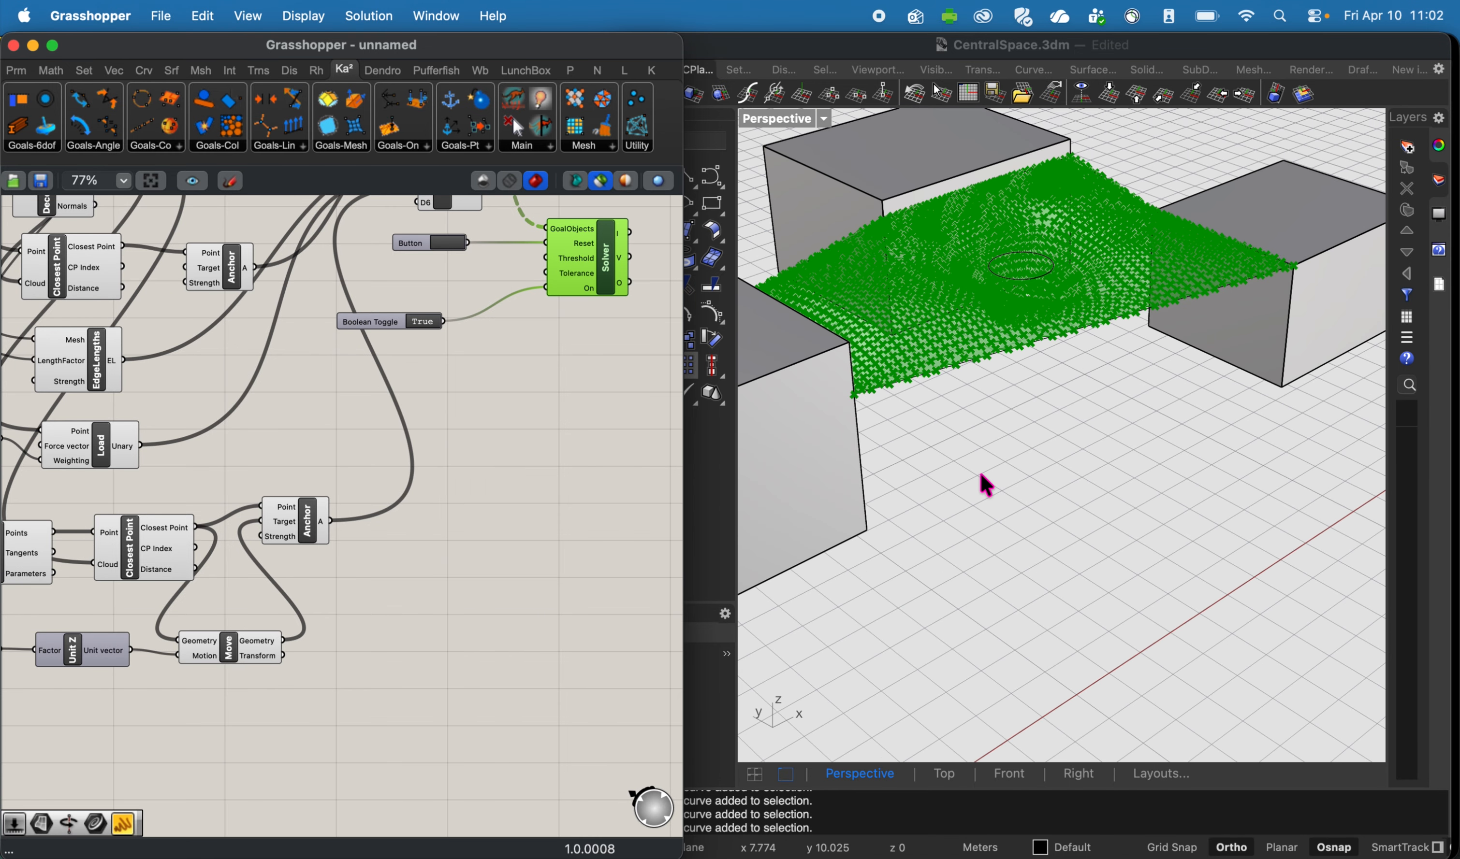
Examine the form-found mesh's profile in the Front view, zoomed in on the funnel around the hole.
click(776, 118)
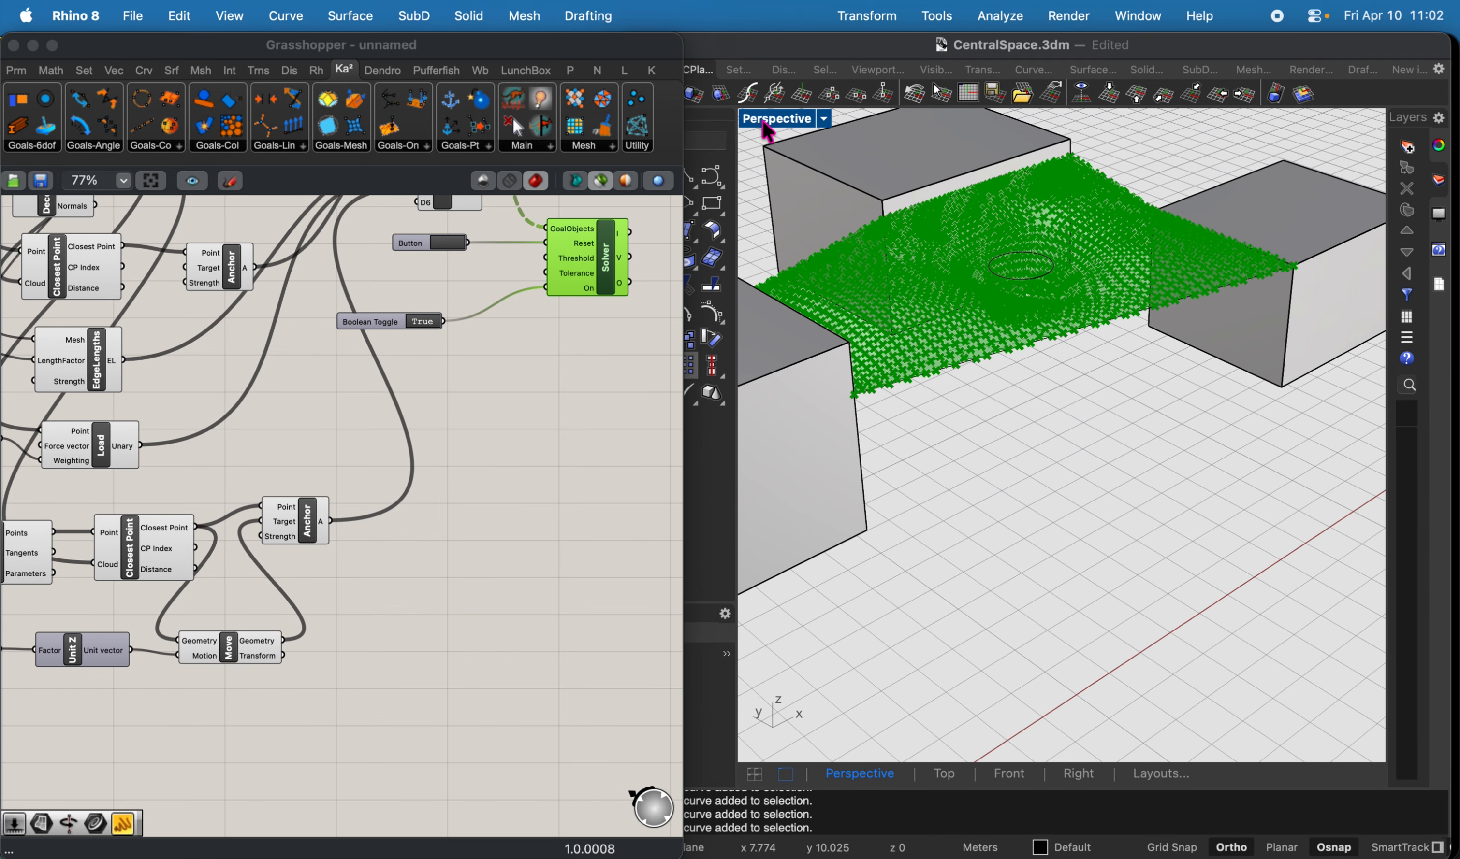
double_click(776, 118)
click(758, 449)
double_click(763, 449)
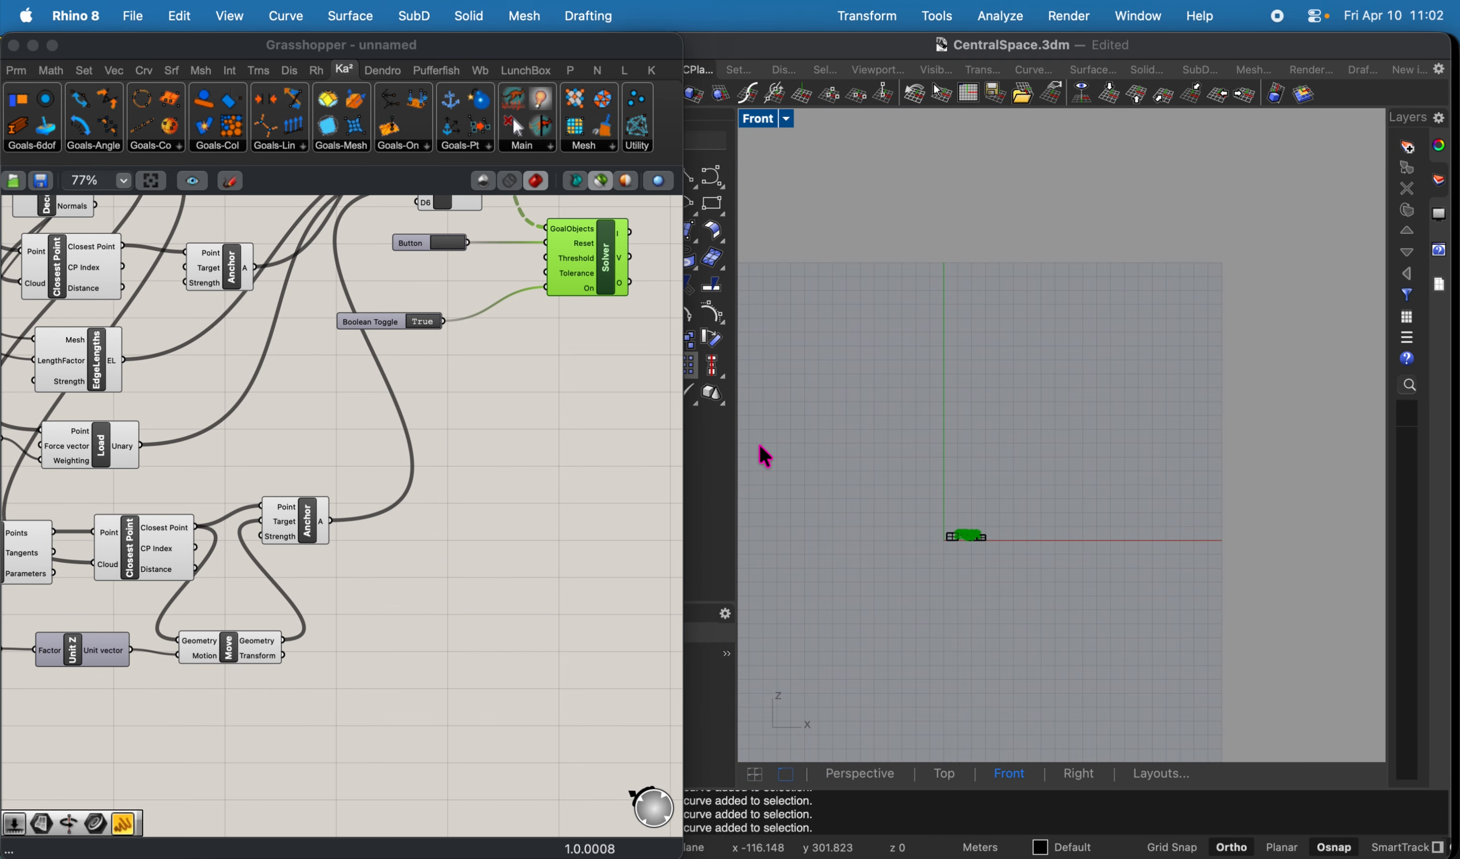
drag(1040, 529, 908, 636)
text(z)
key(Return)
text(s)
key(Return)
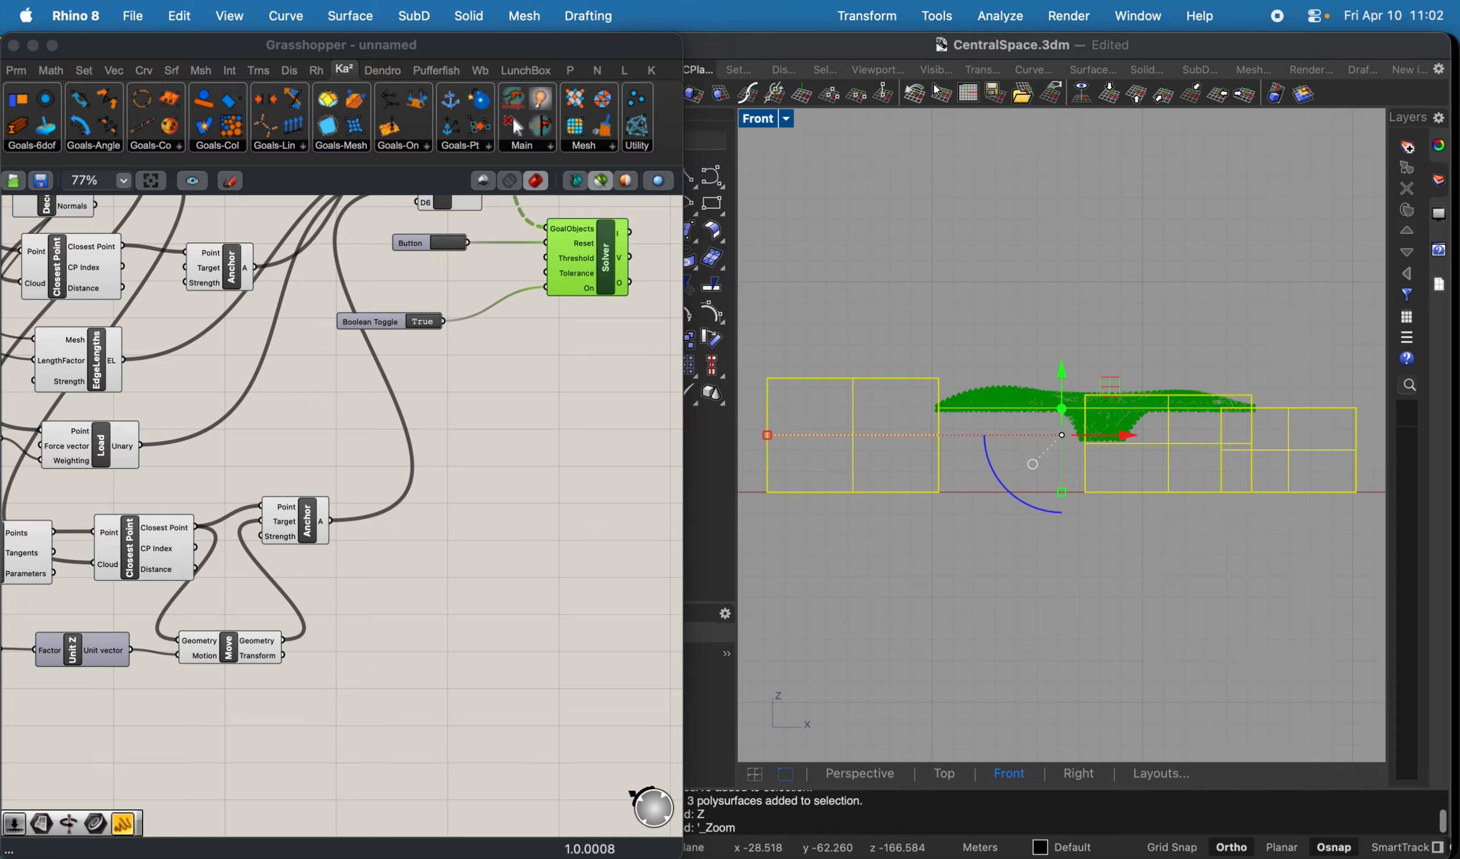
key(Escape)
scroll(1103, 393, up, 10)
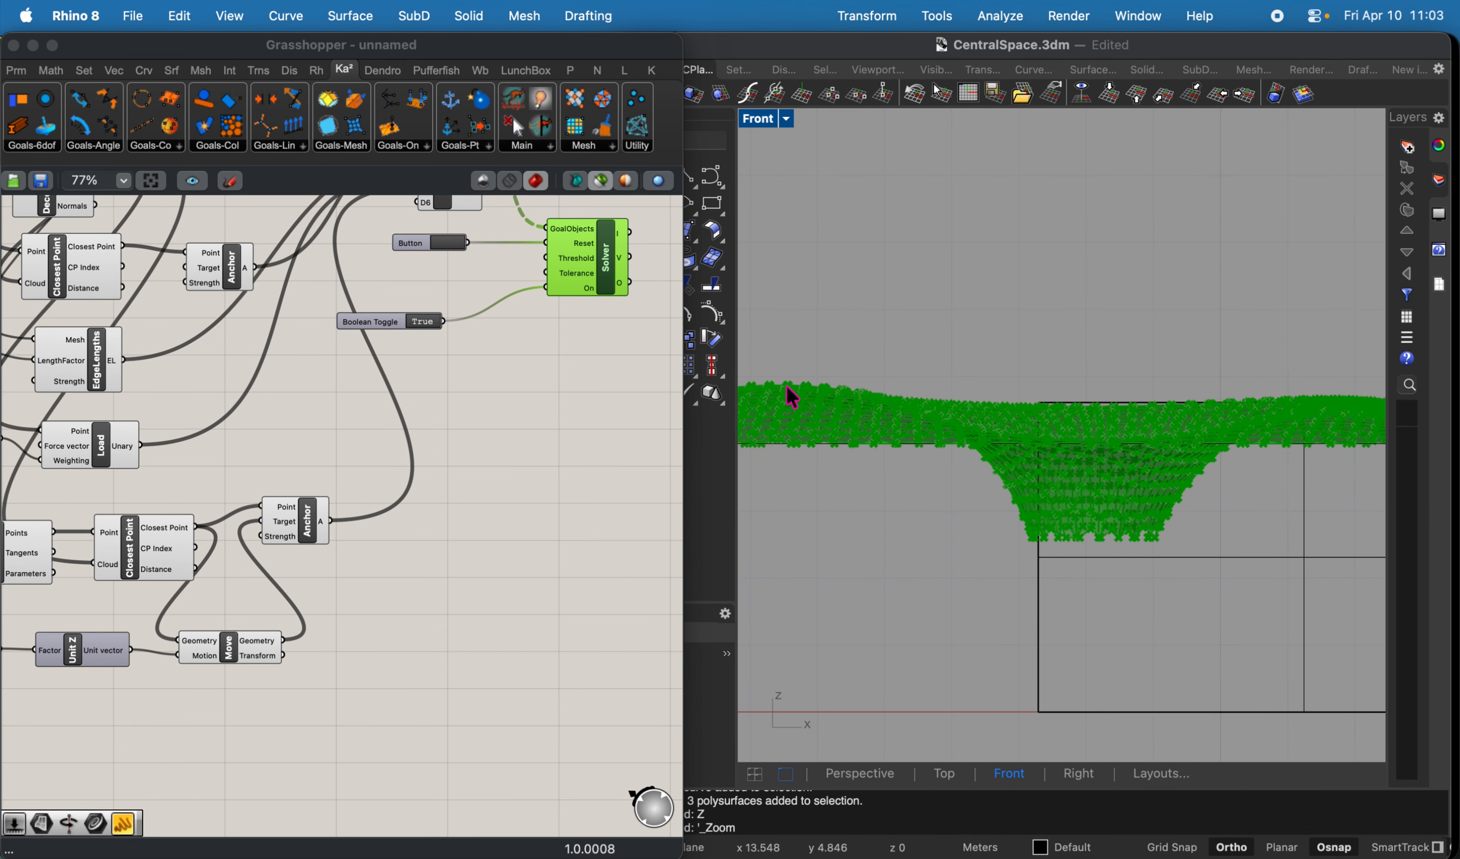
Return to the maximized Perspective view and view the form-found mesh around the hole.
double_click(748, 126)
double_click(1113, 125)
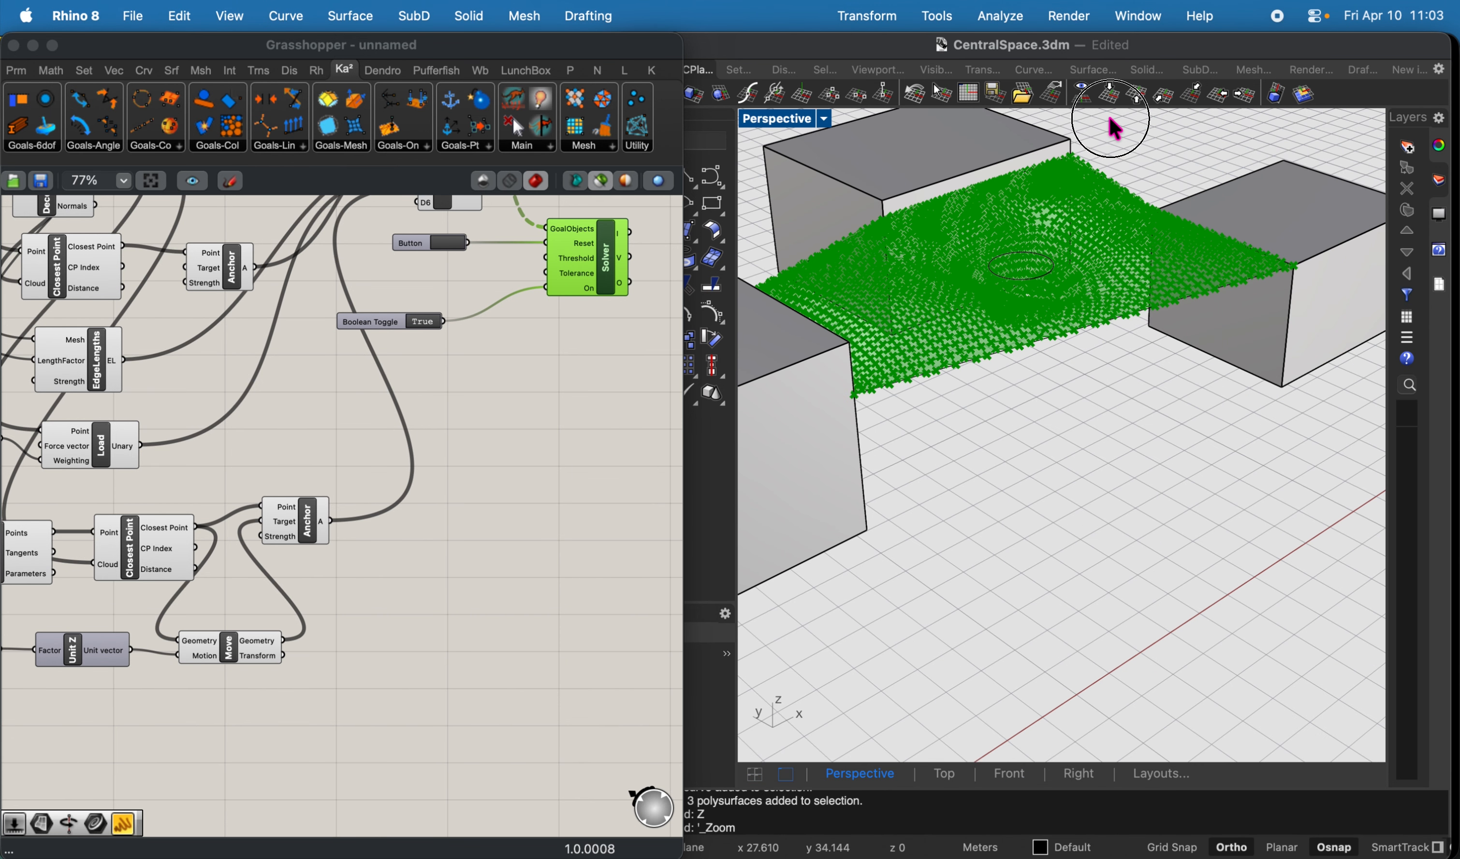
mouse_move(1075, 398)
right_down()
mouse_move(1048, 453)
mouse_move(1072, 482)
mouse_move(1071, 412)
right_up()
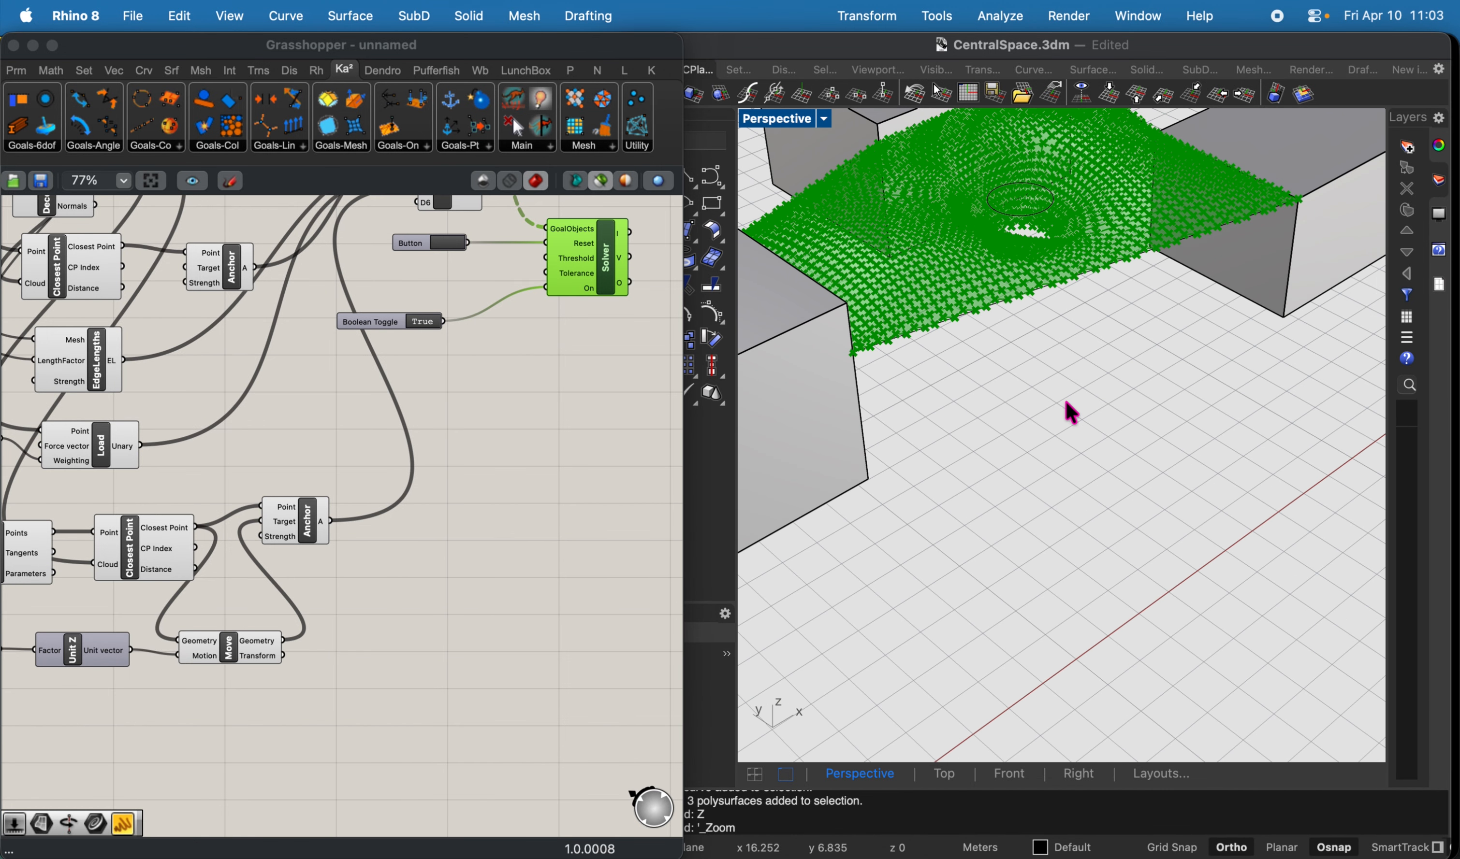
Inspect the Solver's O output in an enlarged temporary Panel, and delete the Panel.
right_drag(398, 533, 214, 612)
drag(397, 336, 390, 370)
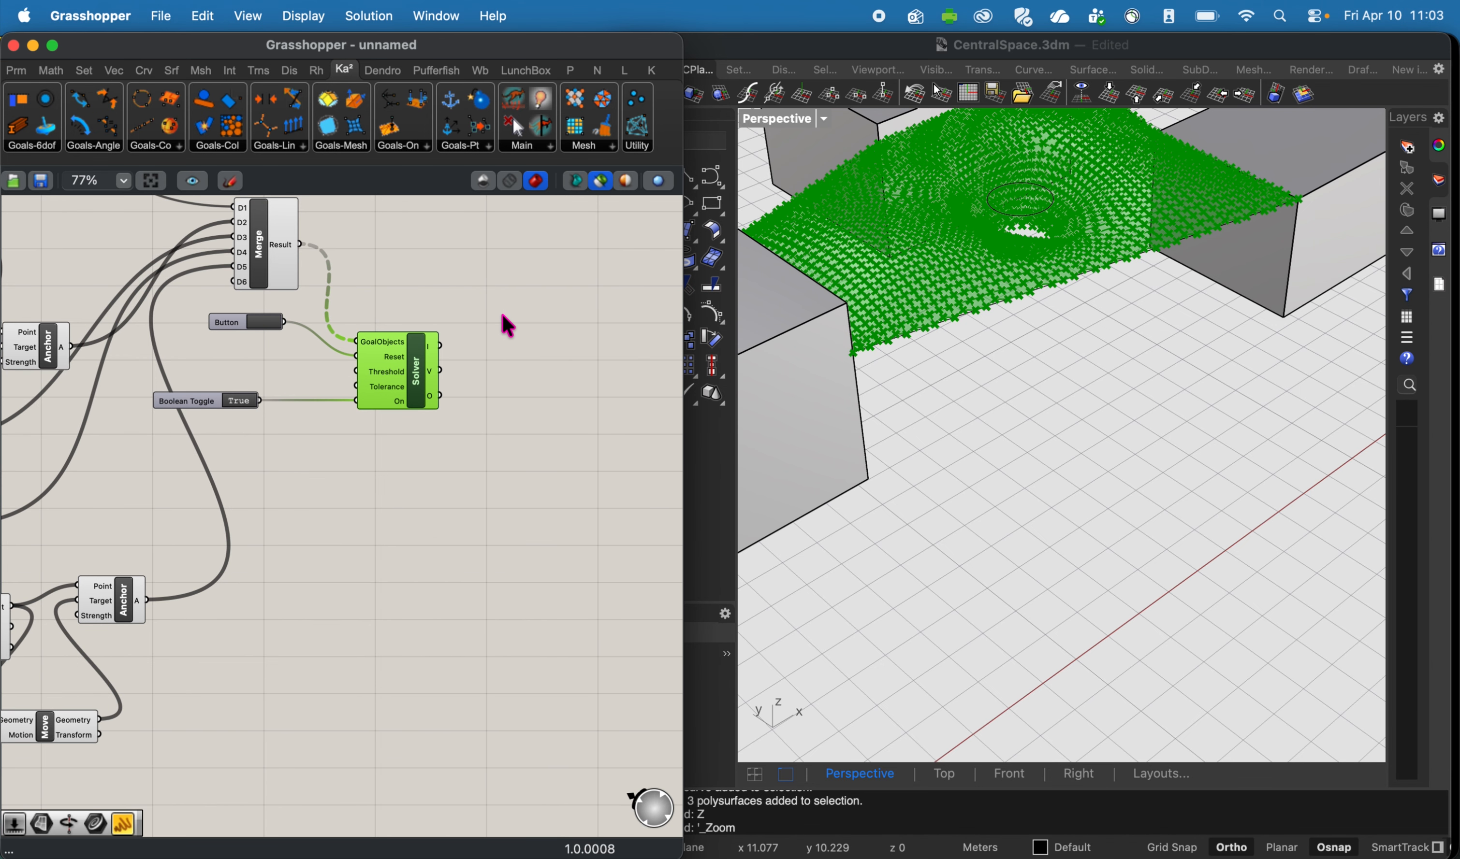
click(503, 316)
scroll(506, 312, up, 4)
double_click(513, 406)
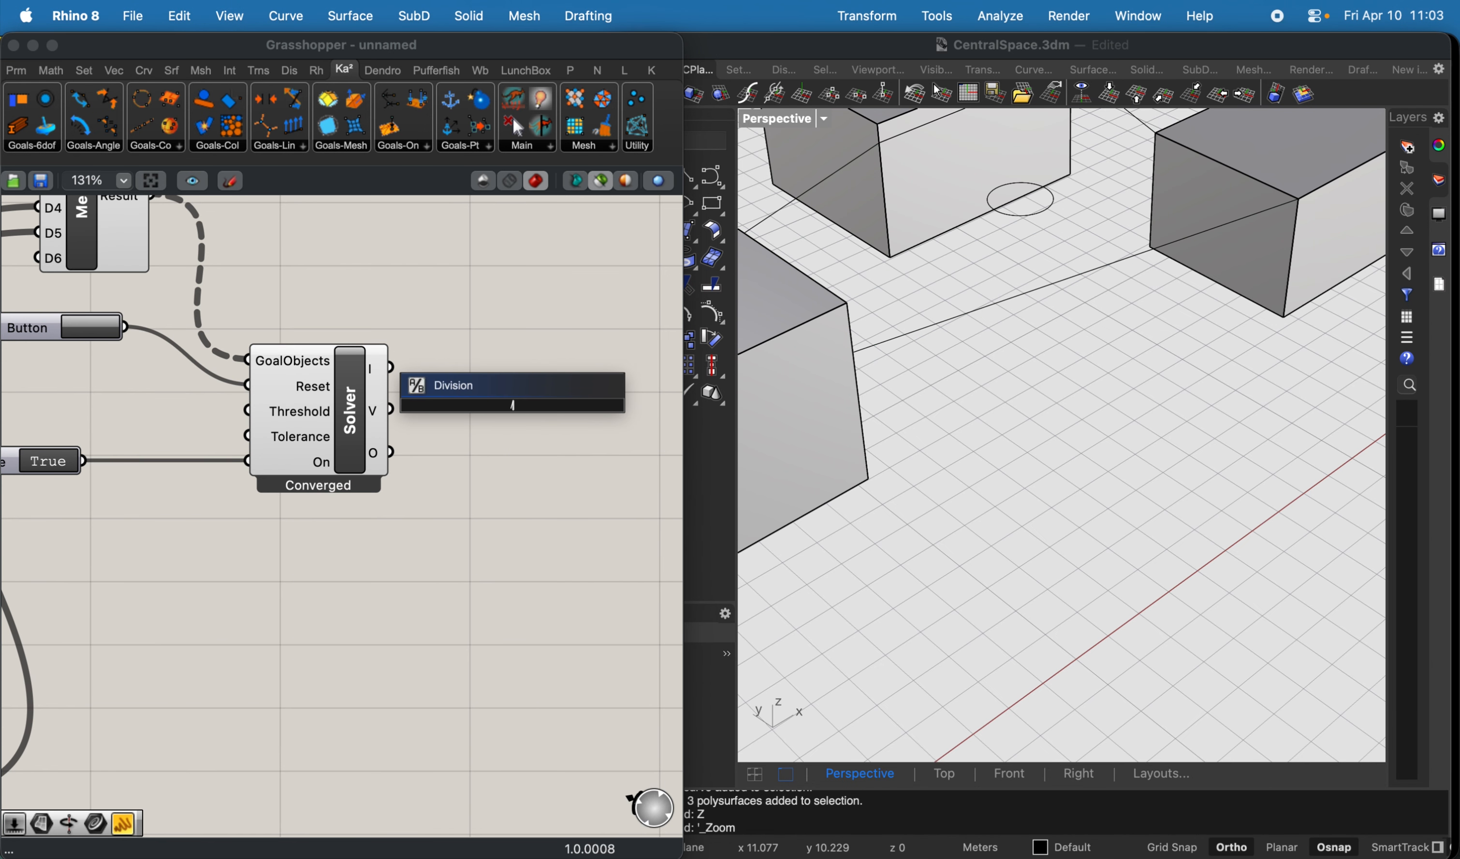
key(Return)
drag(391, 455, 400, 409)
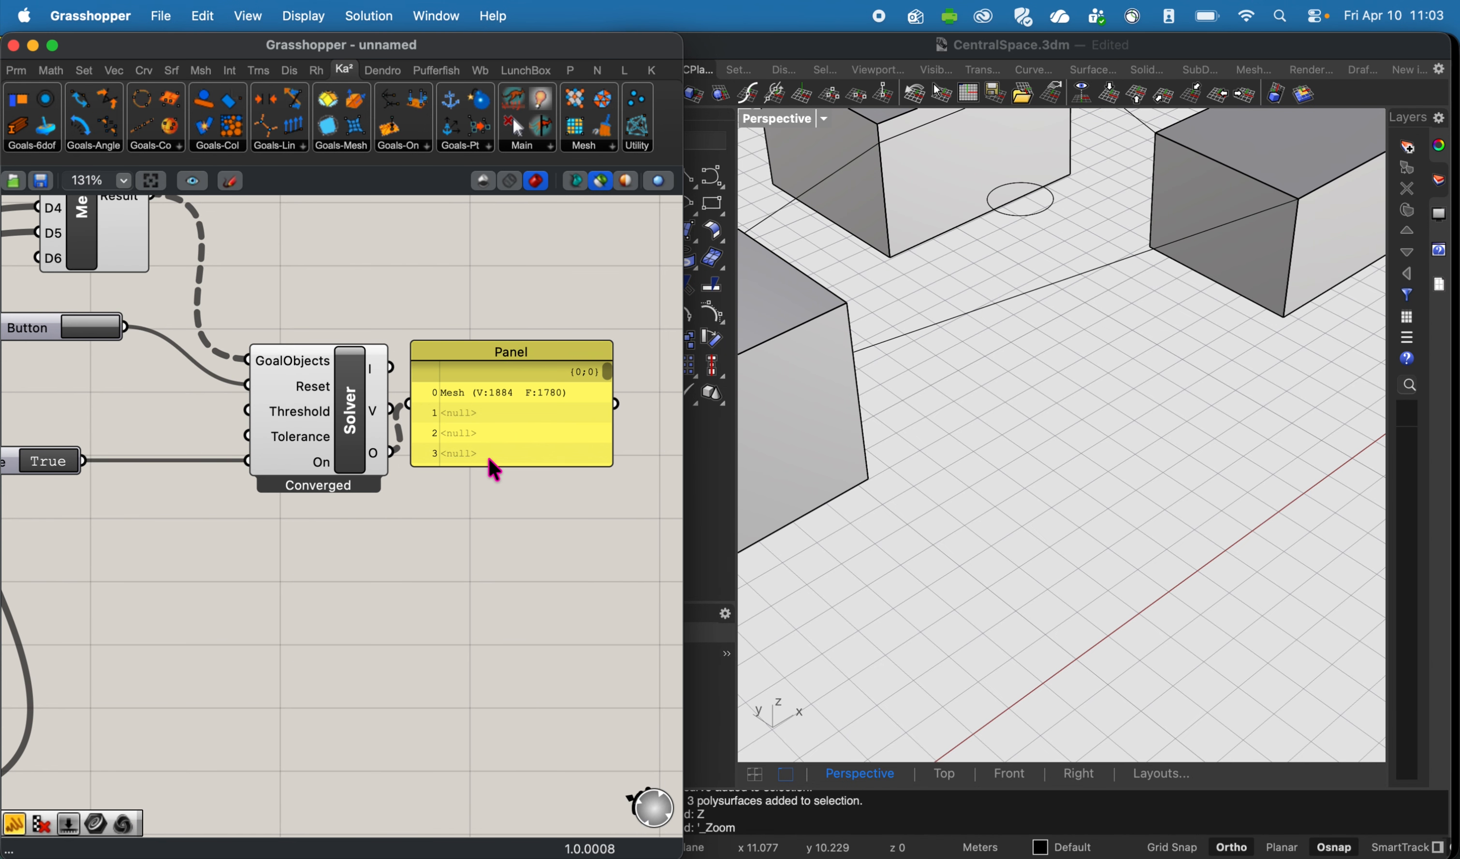
drag(495, 468, 495, 659)
click(506, 553)
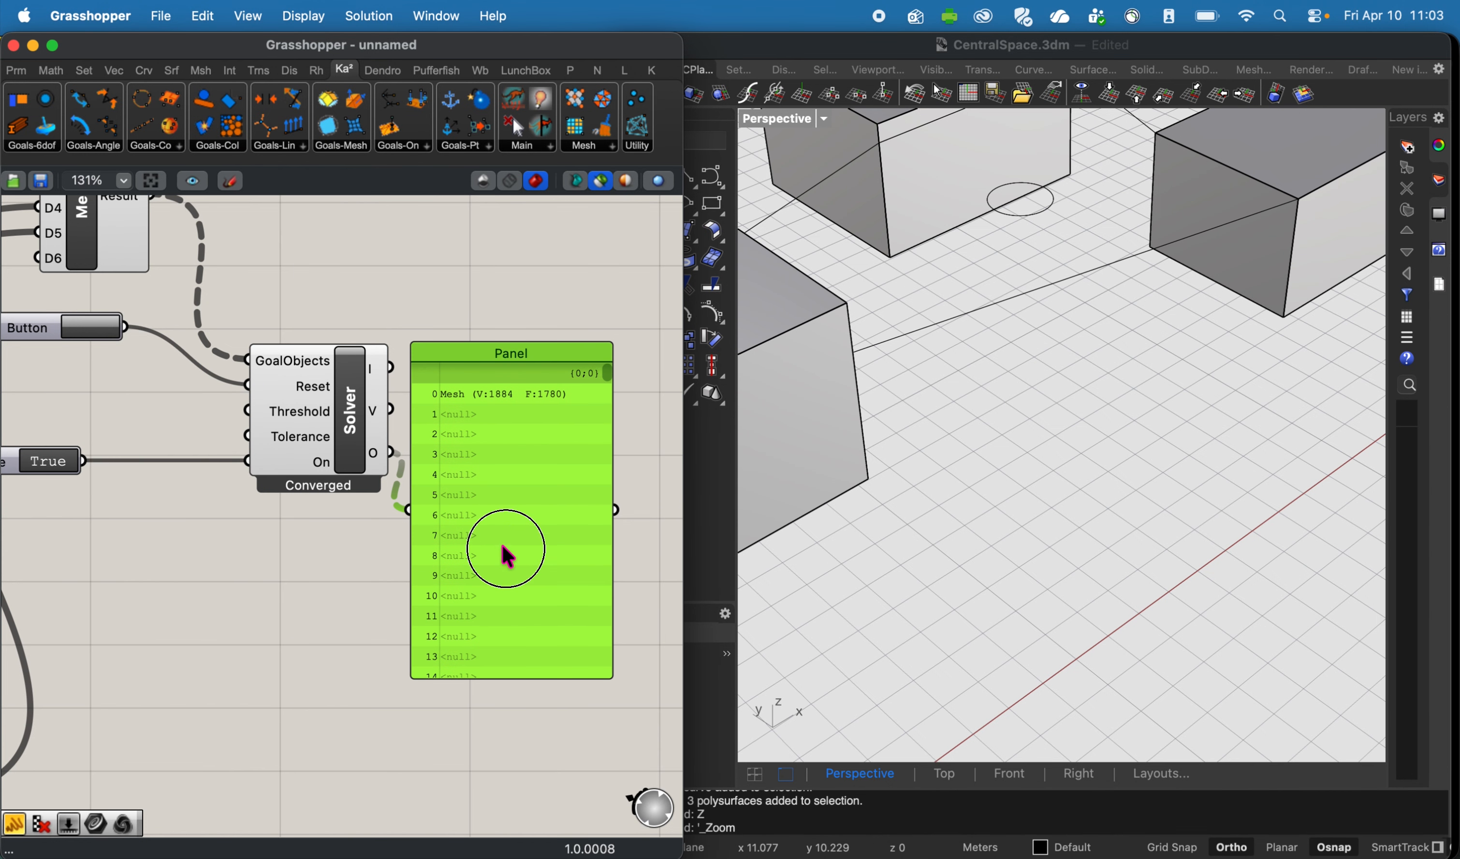
drag(505, 553, 538, 571)
key(Delete)
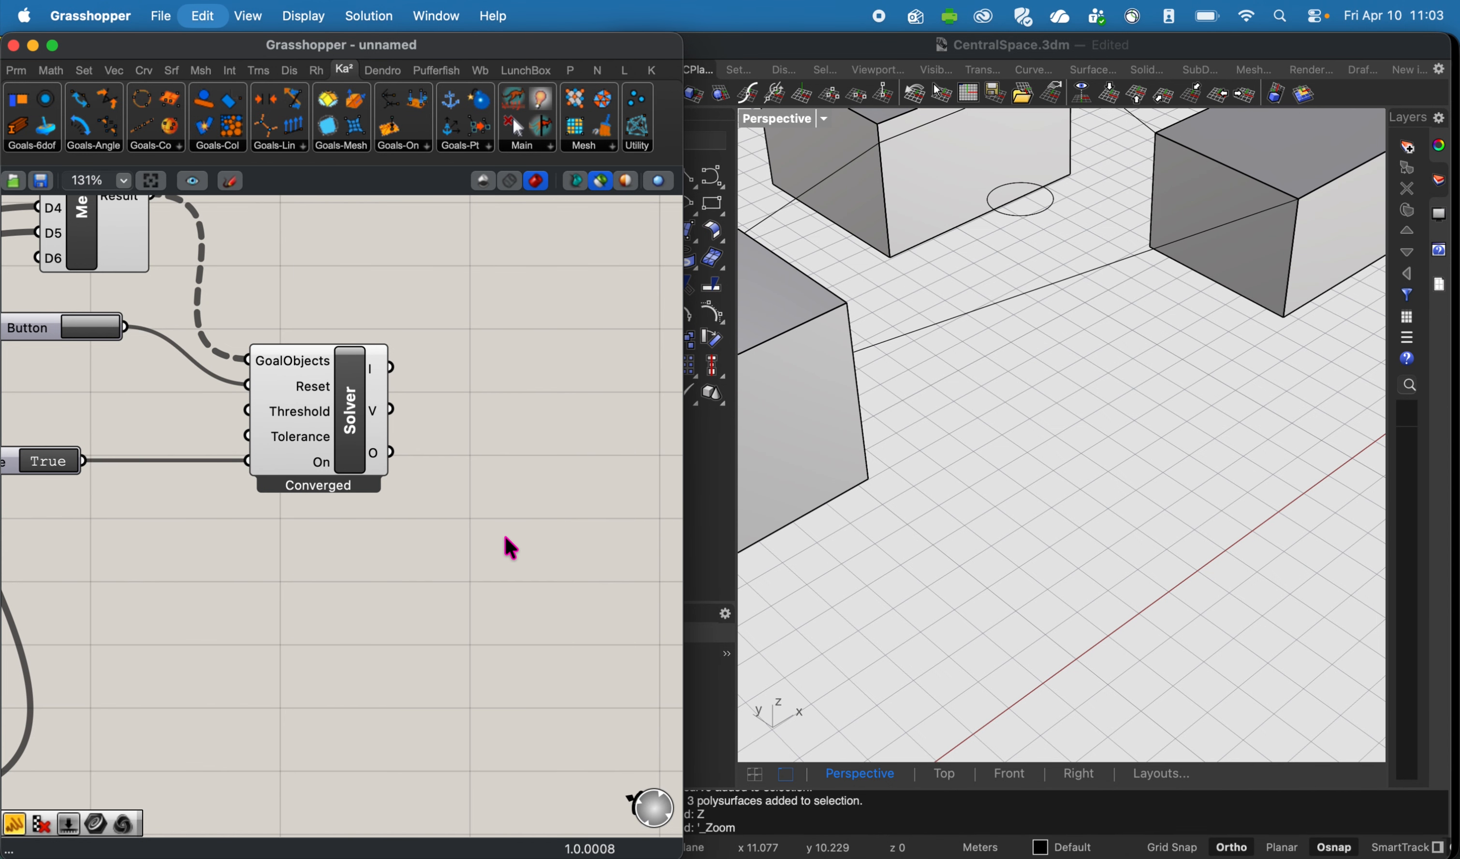
Add a Null Item component fed by the Solver's O output and flatten its Item input.
double_click(511, 499)
text(cull)
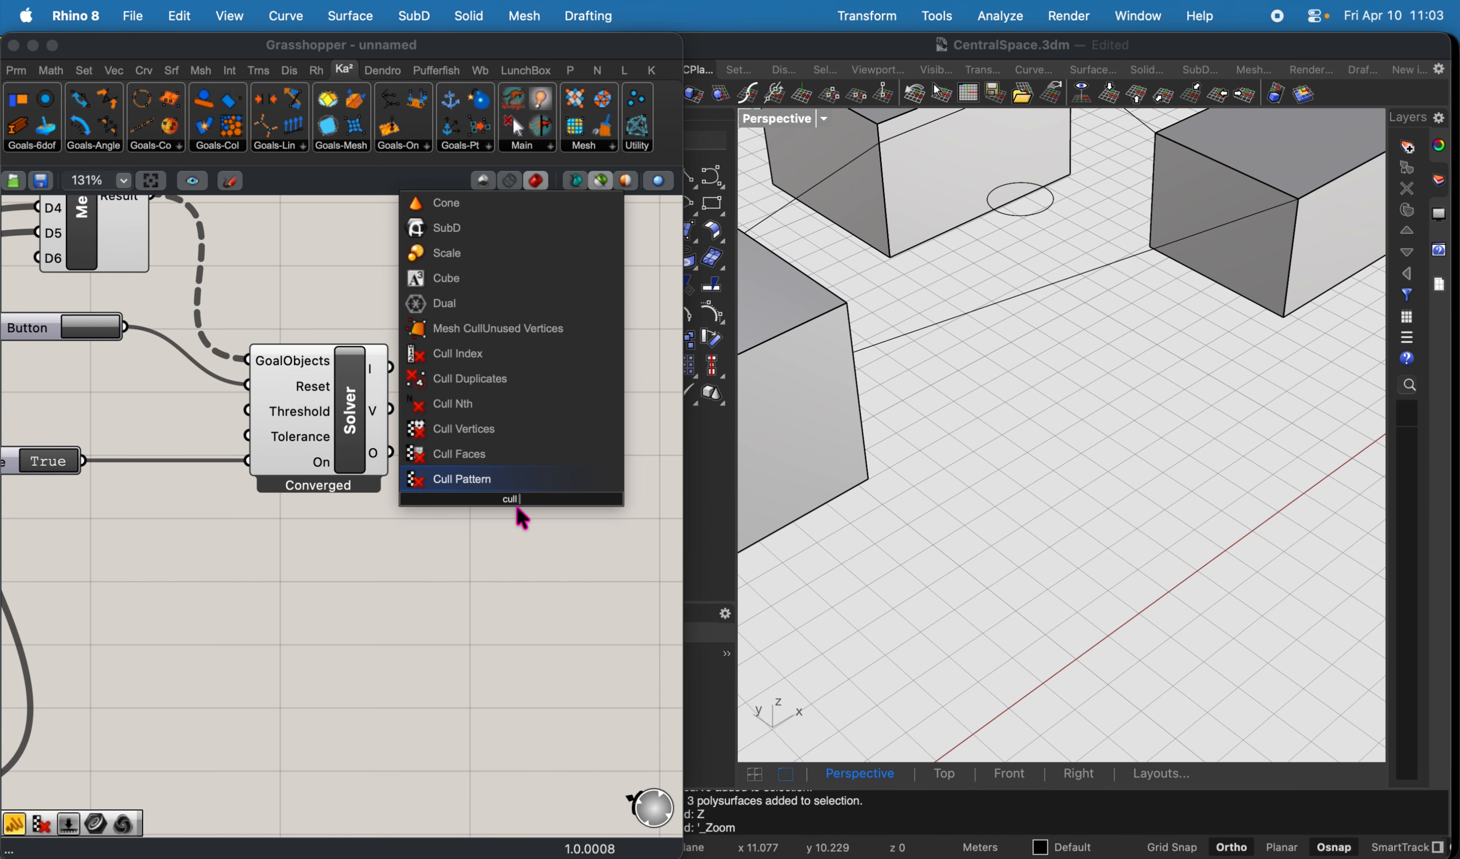
text( null)
click(448, 479)
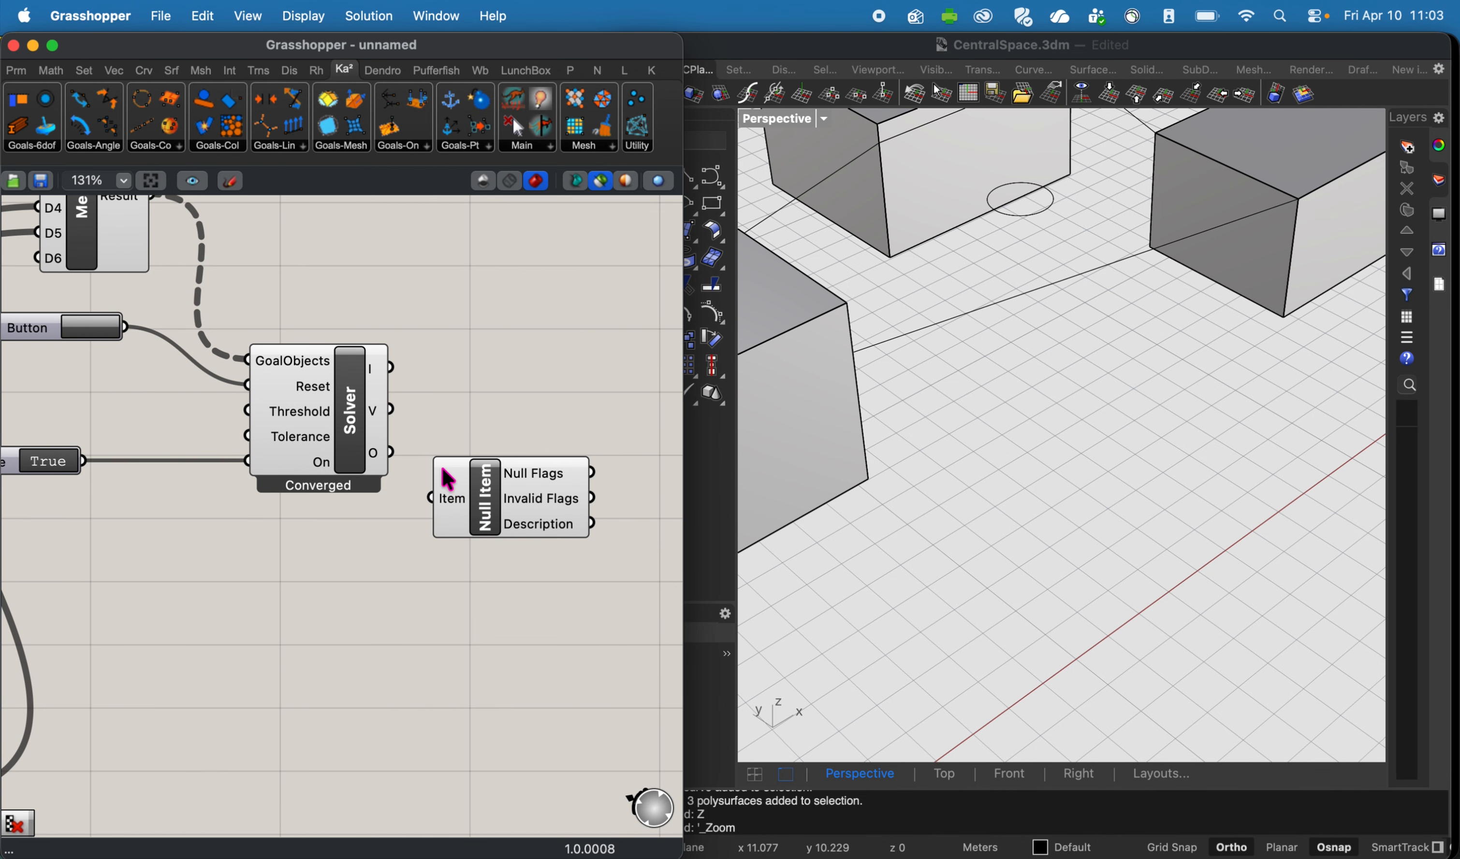
drag(394, 450, 430, 499)
right_drag(531, 420, 359, 378)
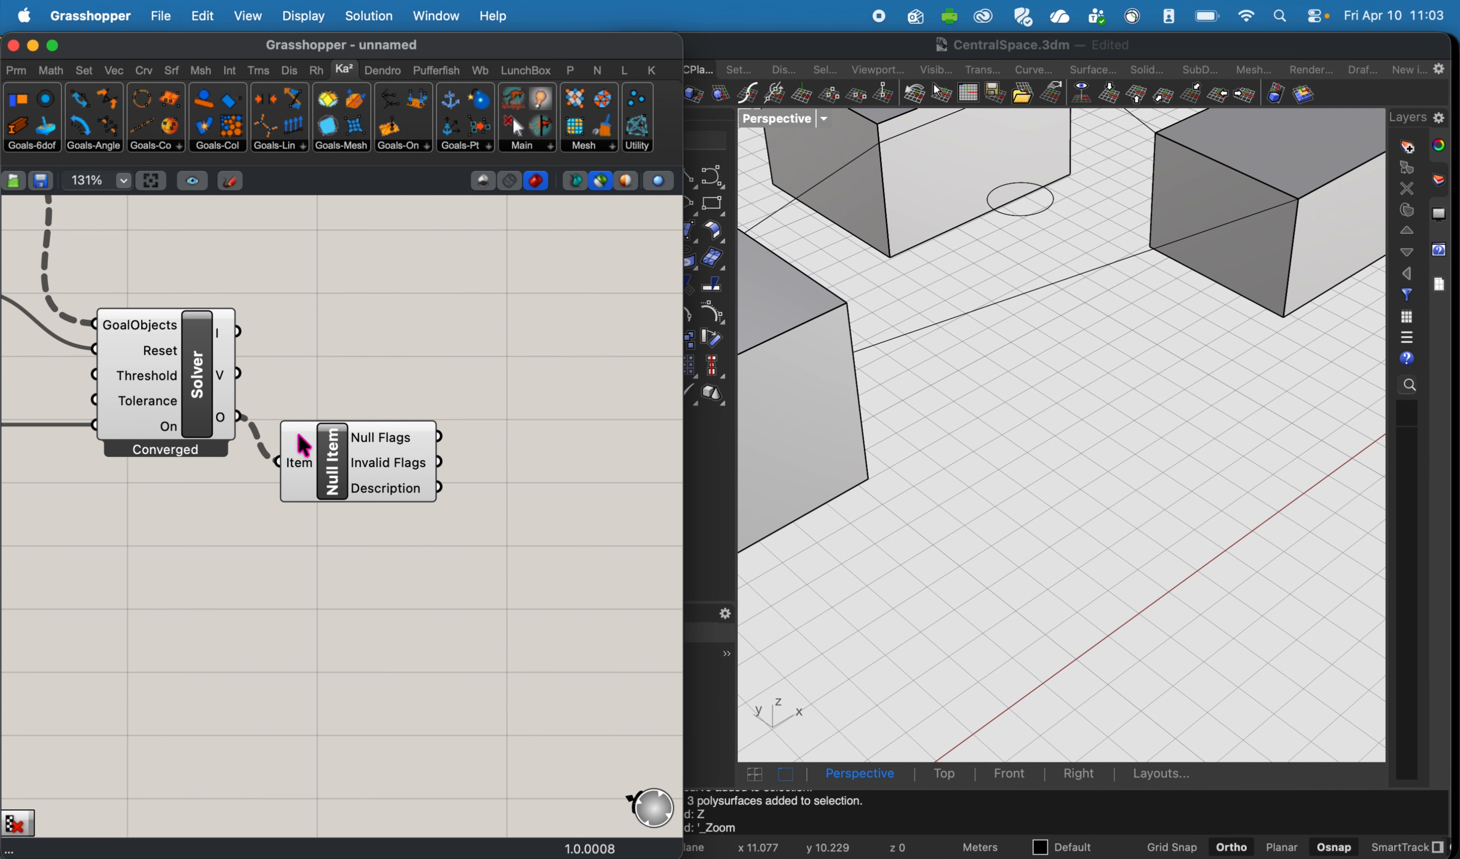
right_click(295, 467)
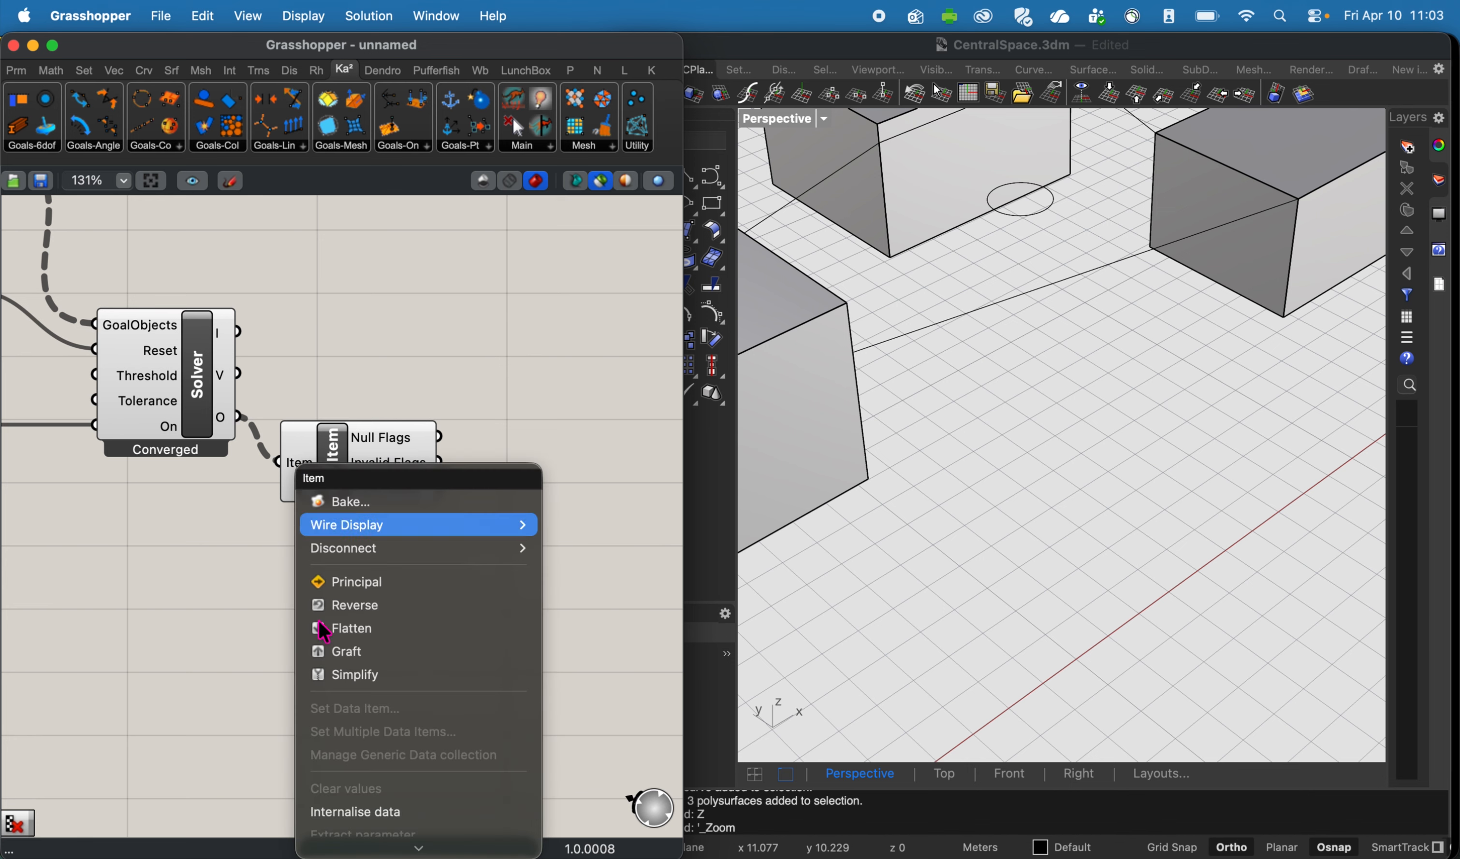
click(369, 629)
Add a Cull Pattern that filters the Solver's O output using the Null Flags with an inverted Cull Pattern input.
double_click(540, 344)
text(cull pattern)
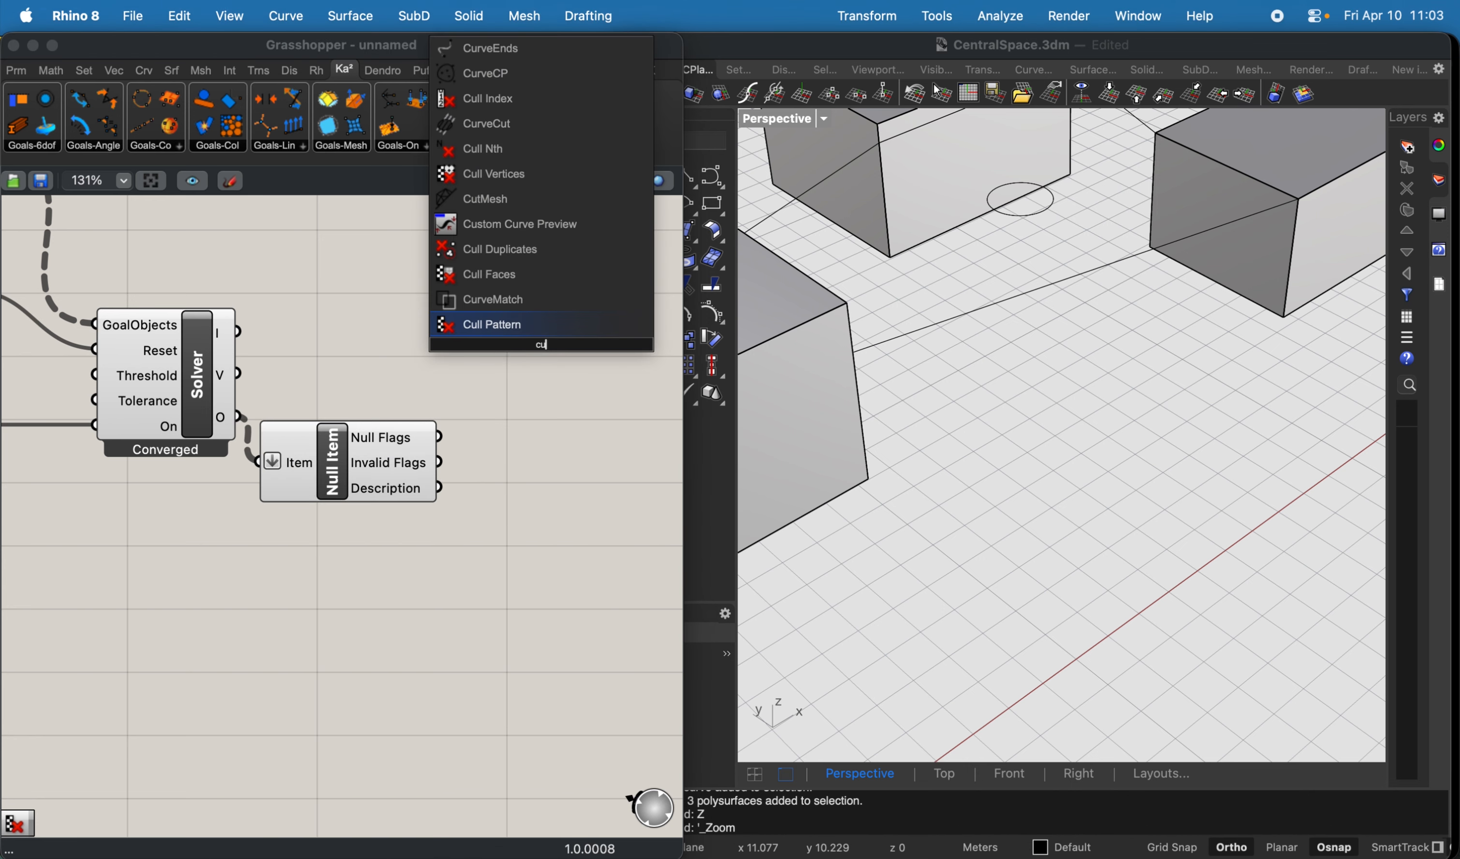
key(Return)
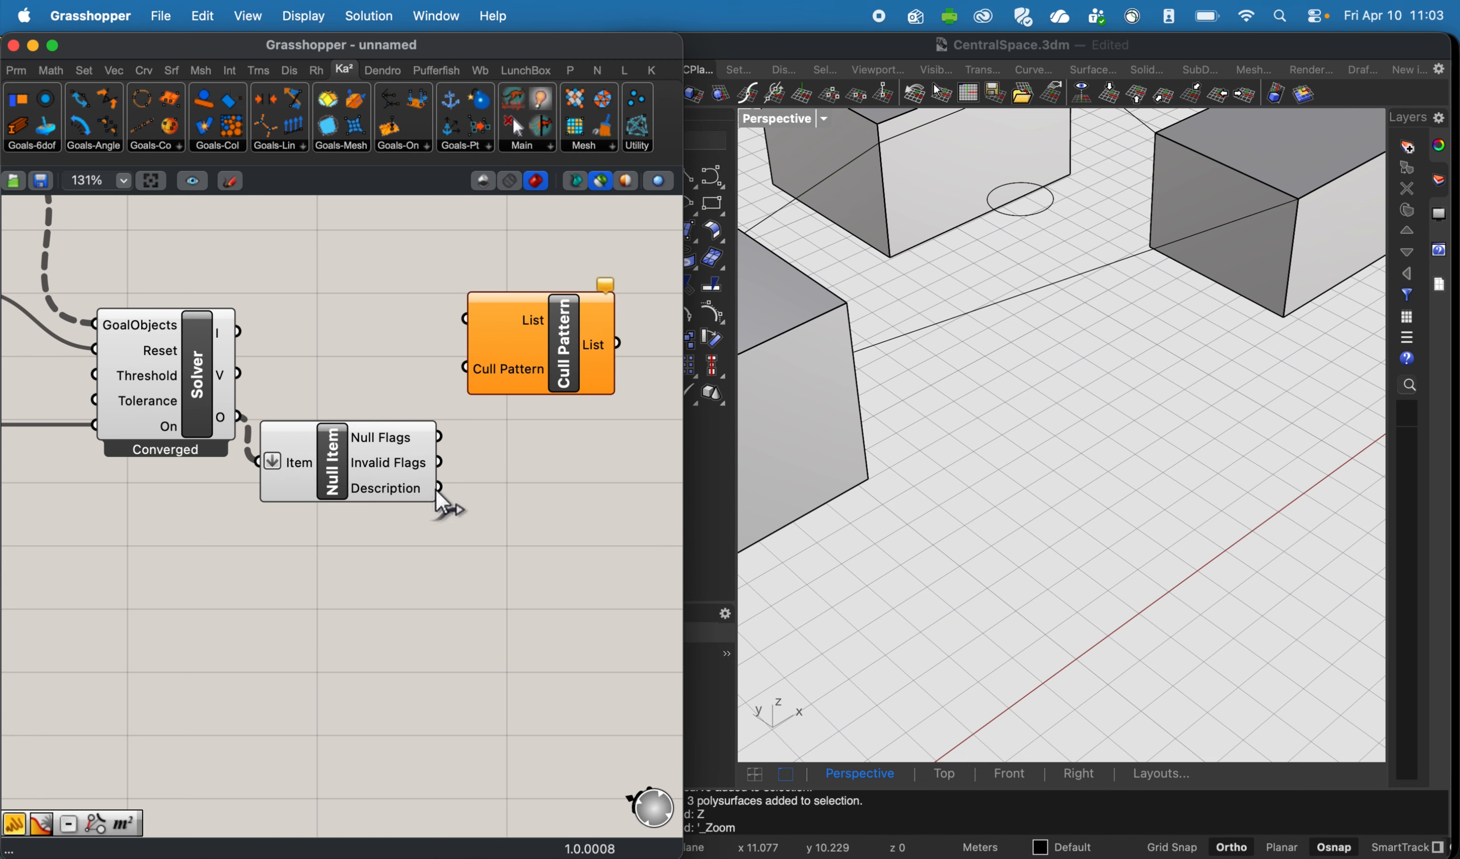
drag(440, 437, 476, 392)
right_click(514, 384)
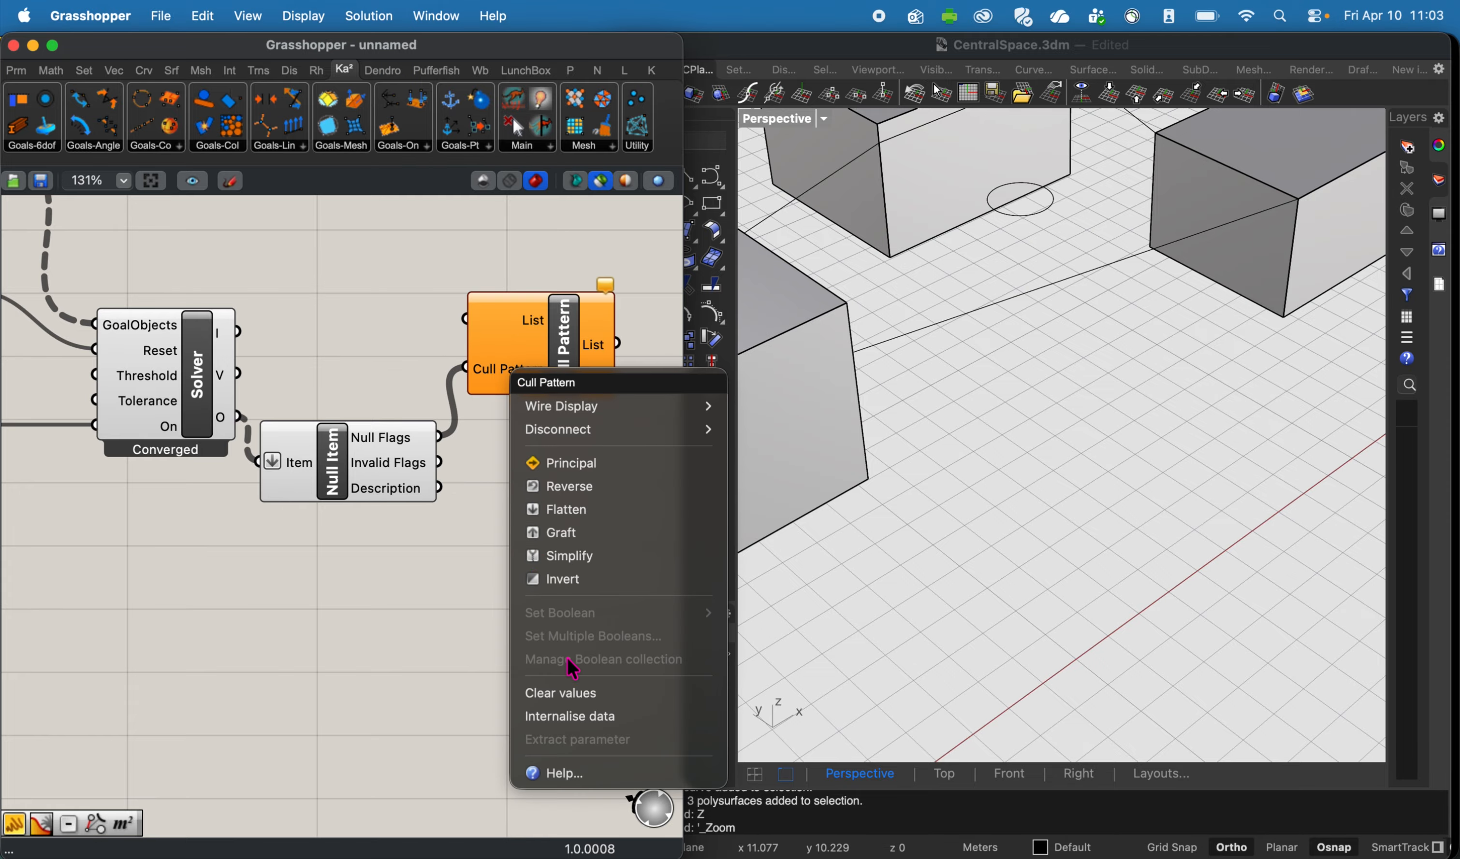
click(568, 581)
drag(238, 417, 481, 325)
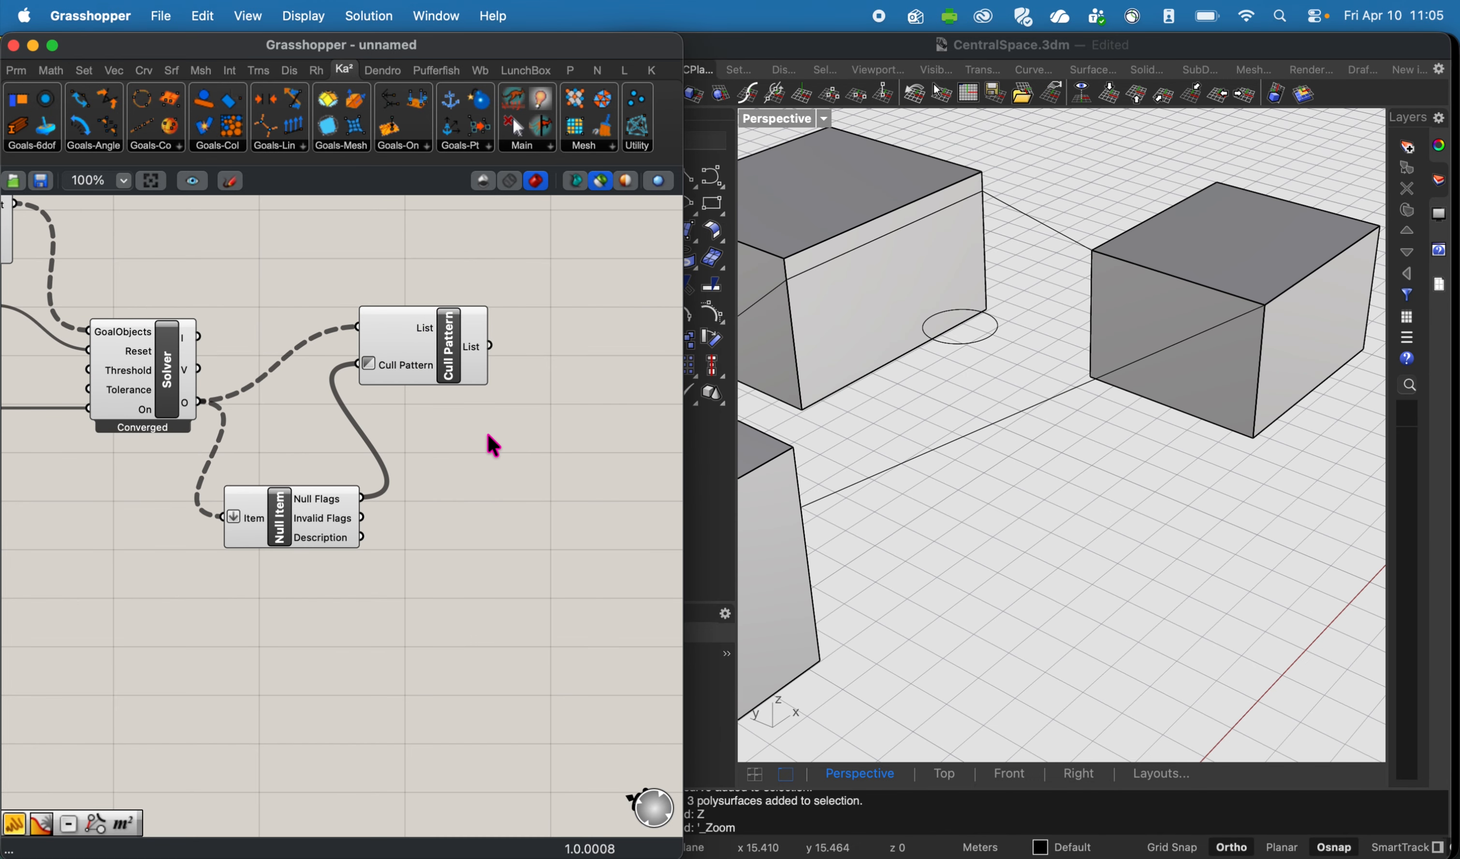
Add a List Item fed by the culled list, flatten its List input and check the extracted mesh in the viewport.
double_click(544, 440)
text(list item)
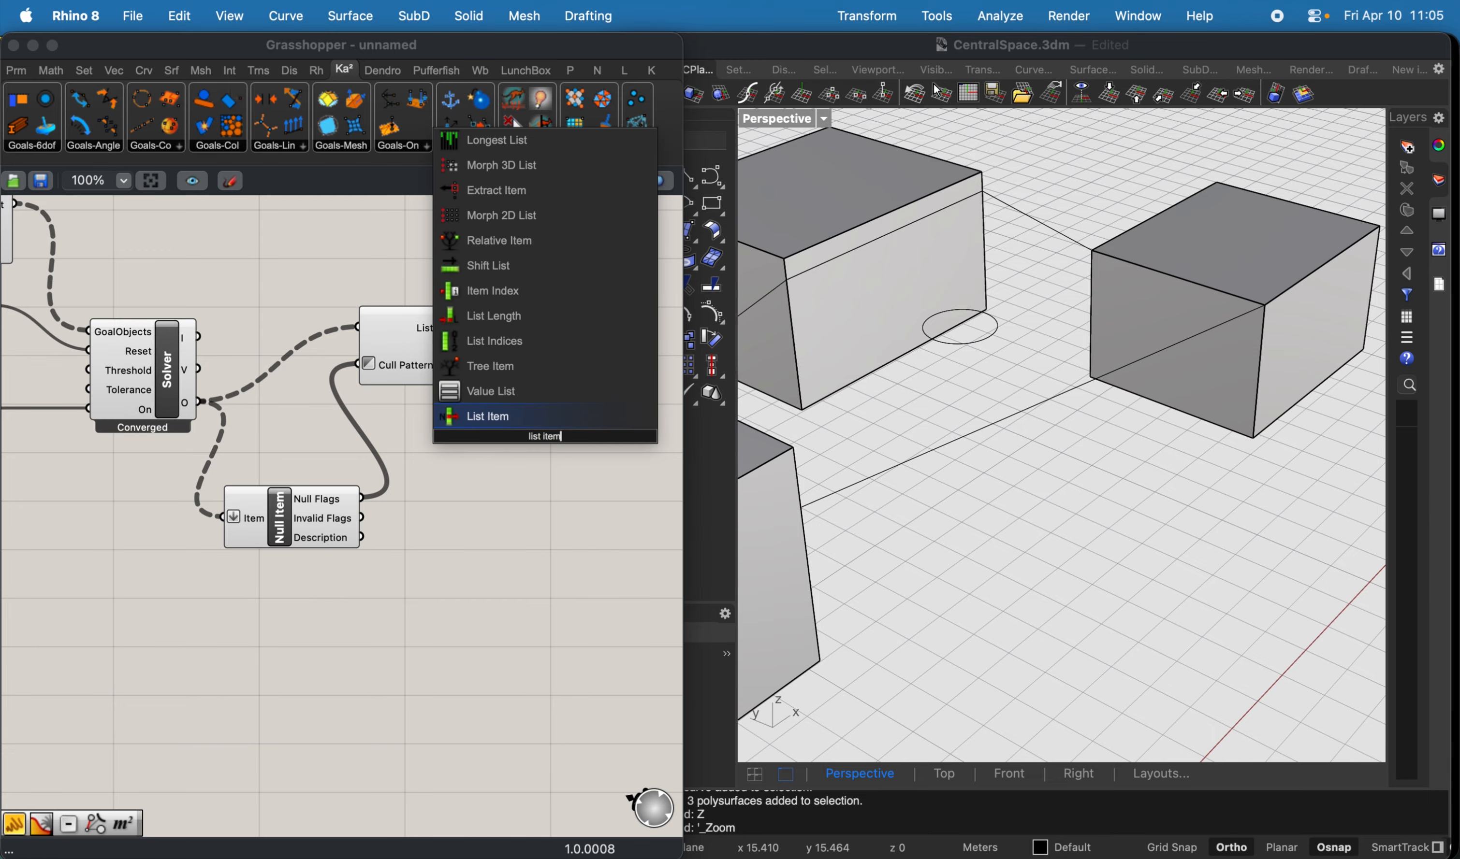
key(Return)
drag(490, 347, 539, 491)
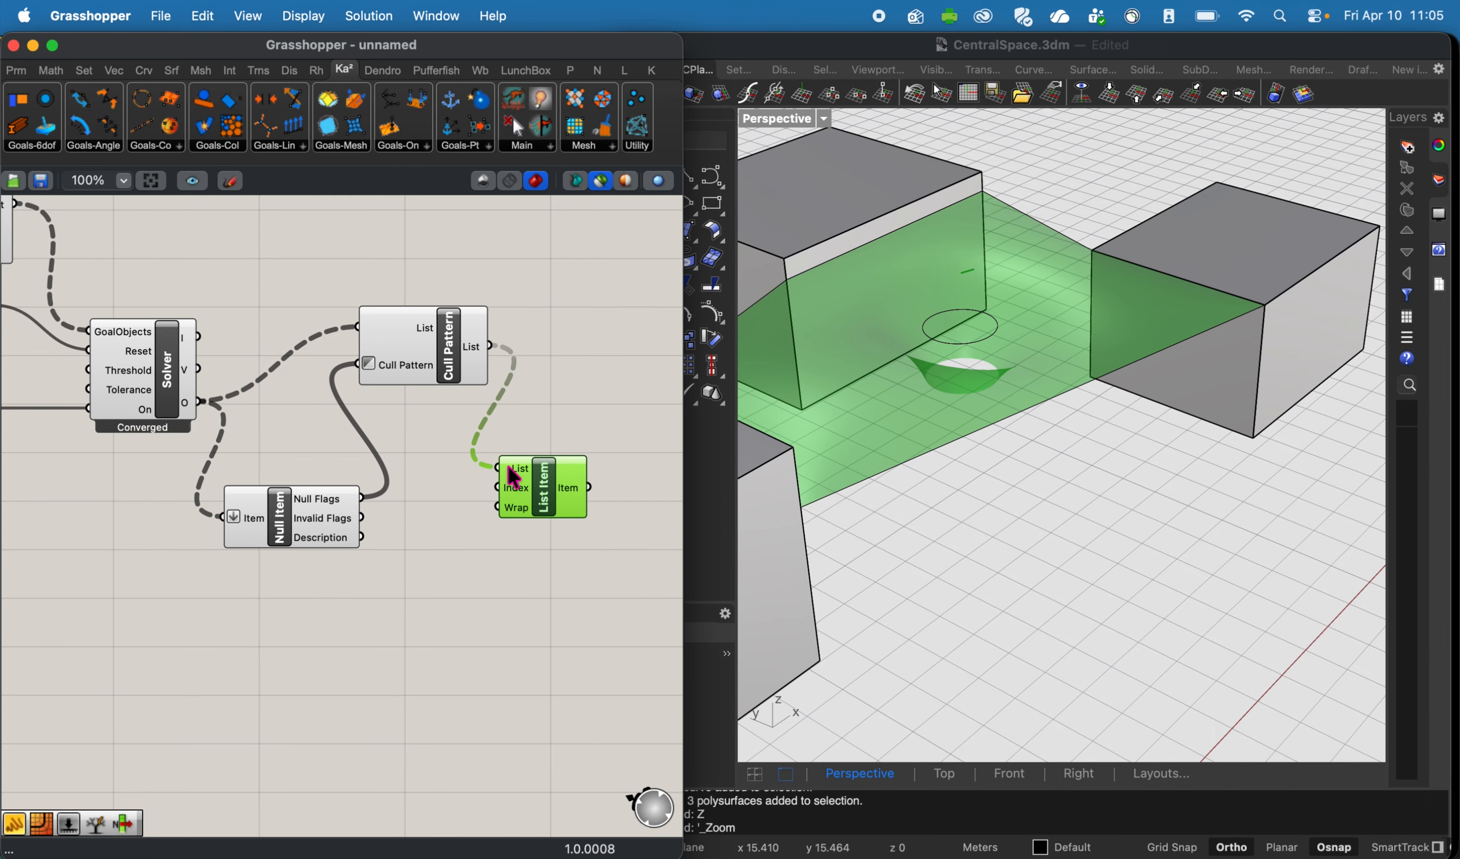
right_click(515, 478)
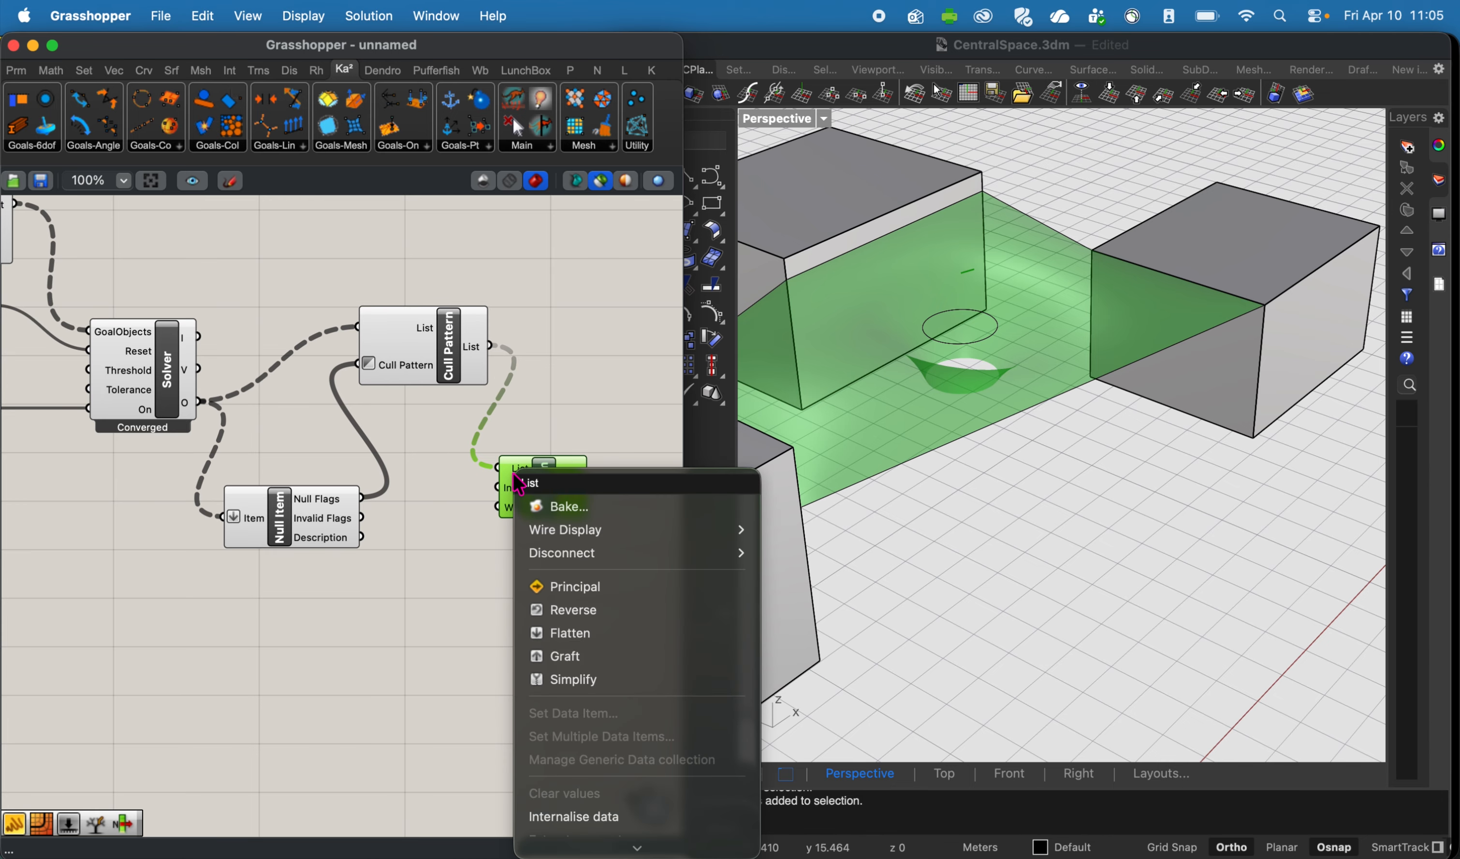
click(568, 630)
right_drag(1094, 328, 1003, 417)
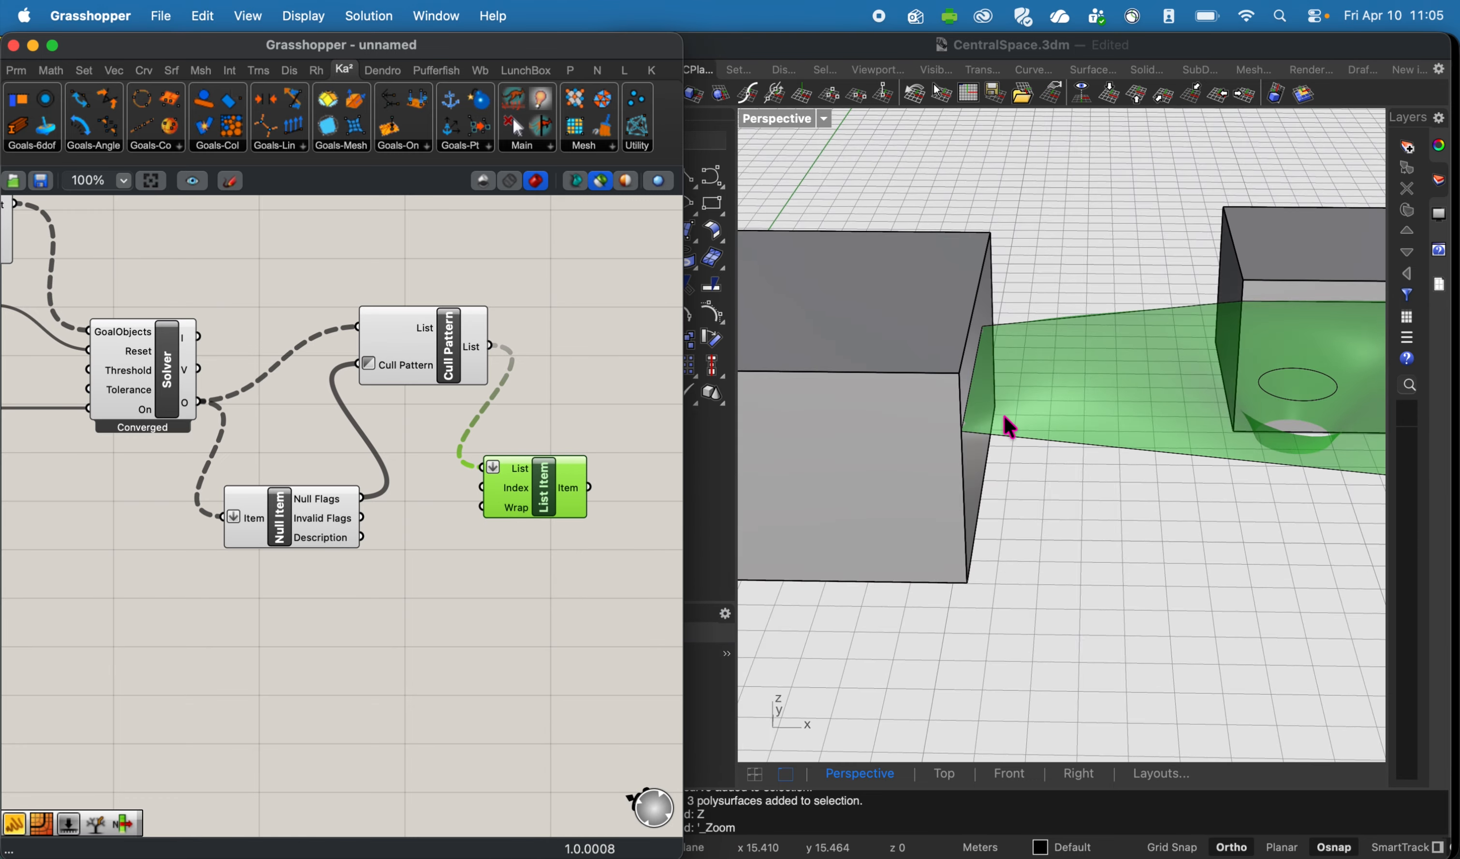
click(167, 410)
click(536, 488)
right_drag(1097, 417, 1158, 441)
Add a Mesh Edges component and feed it the mesh from the List Item output.
double_click(580, 592)
text(dec)
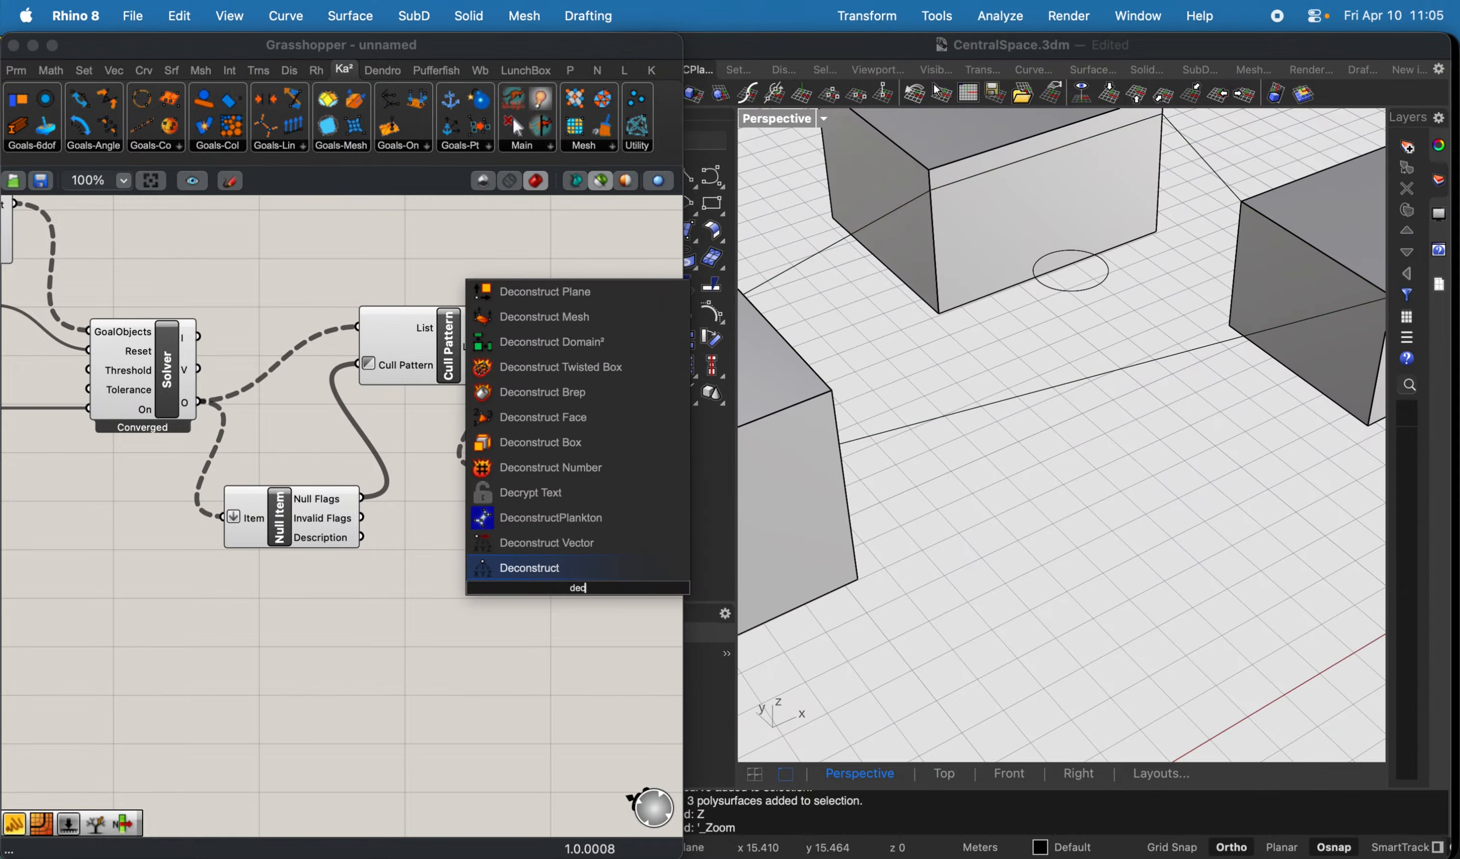
key(BackSpace)
key(BackSpace)
key(BackSpace)
text(mesh)
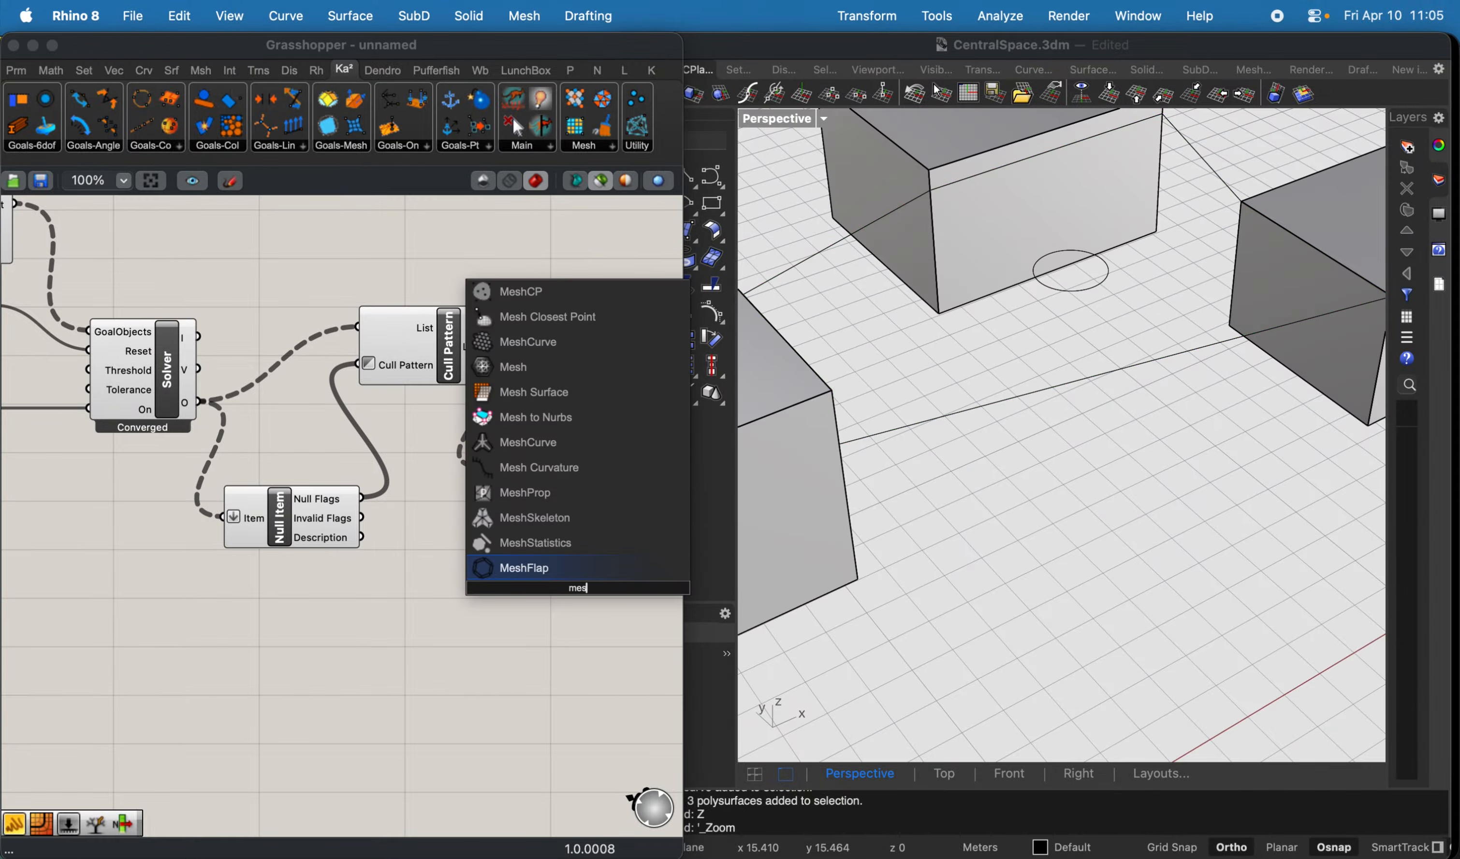
click(532, 542)
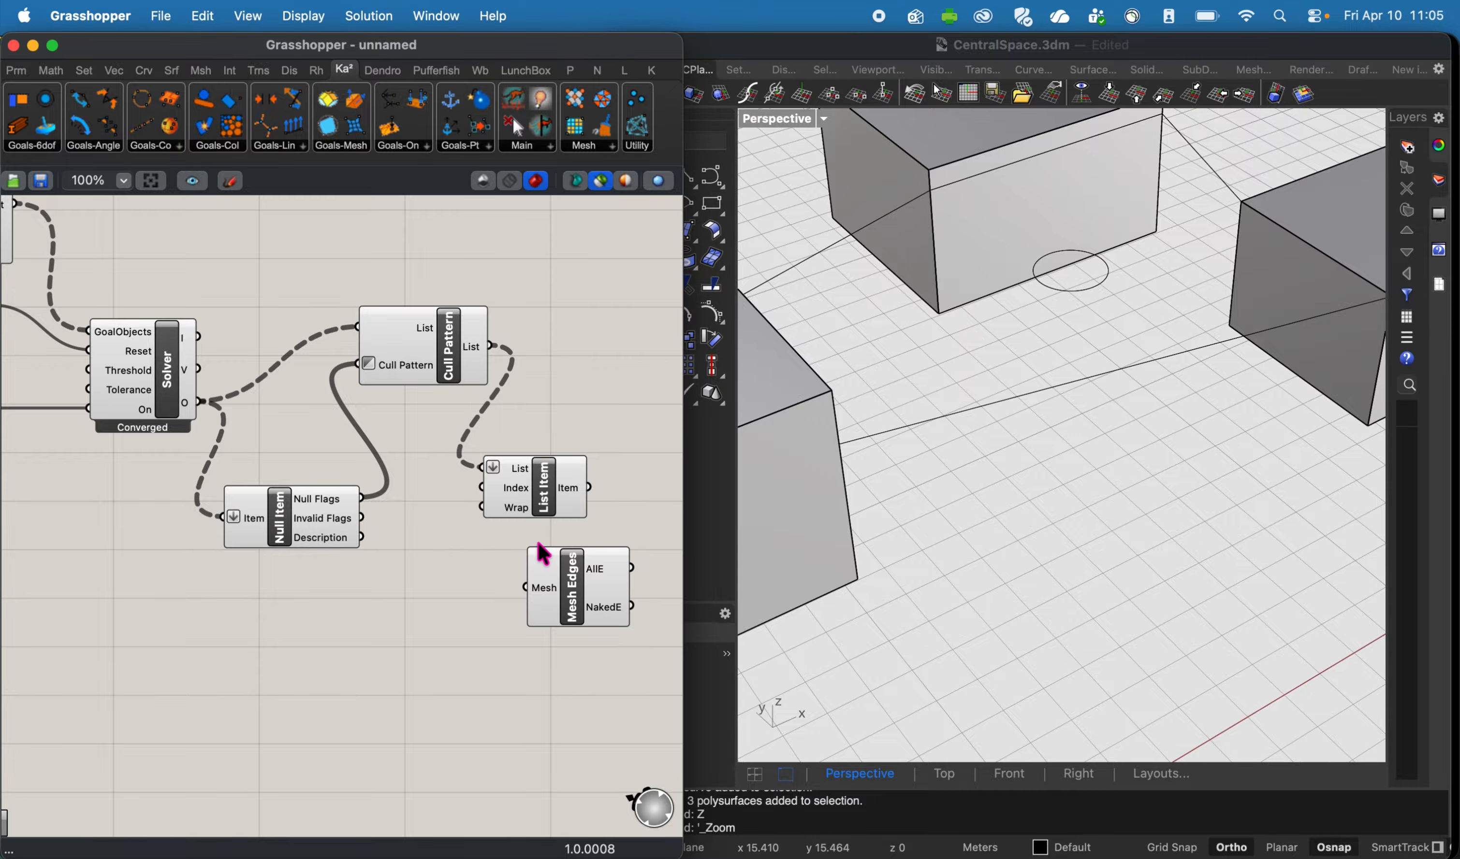
drag(577, 494, 518, 598)
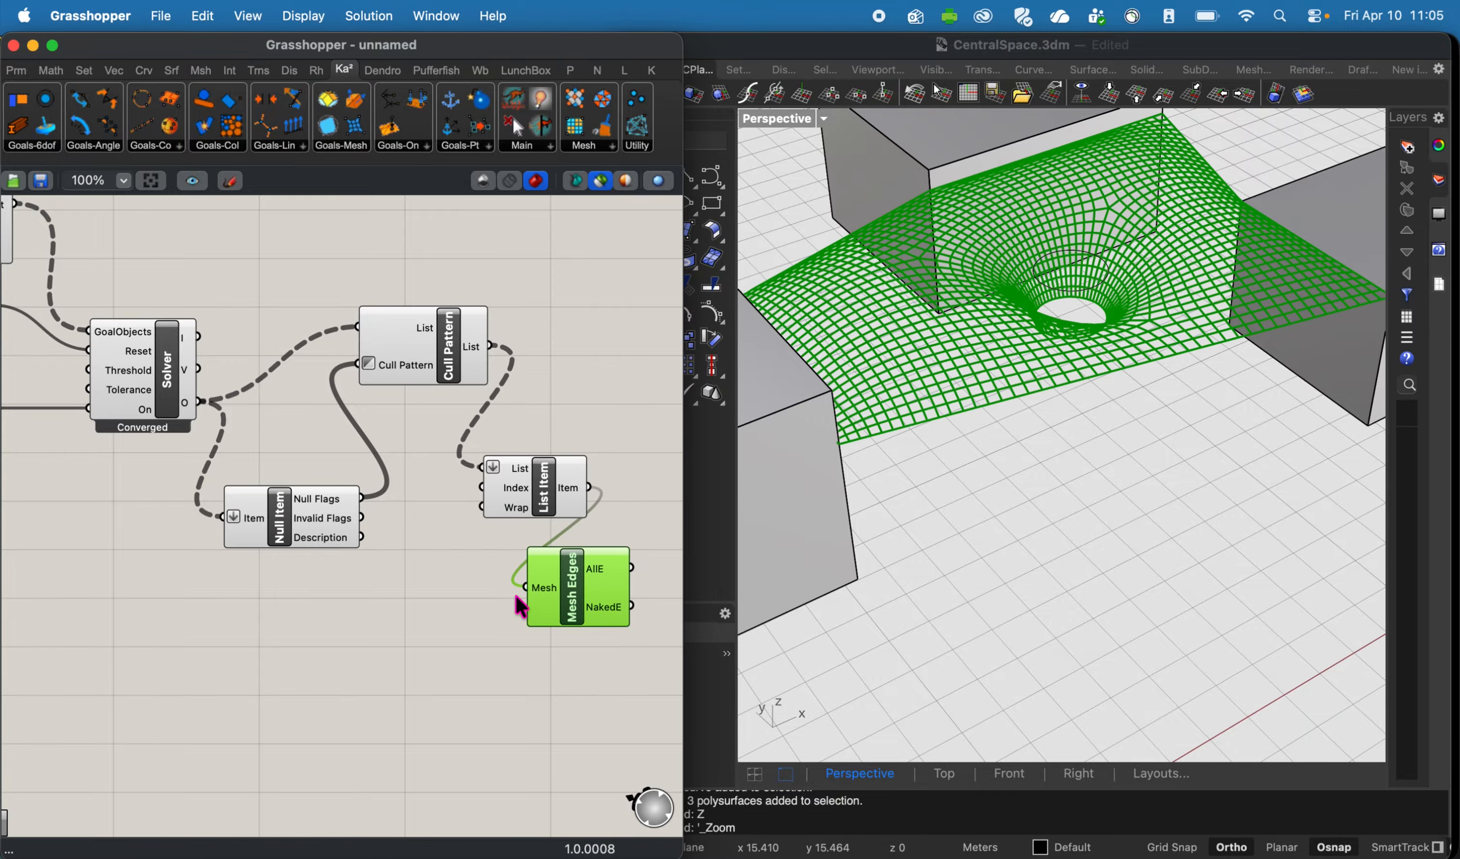
Compare the List Item mesh preview with the Mesh Edges wireframe around the funnel.
click(528, 485)
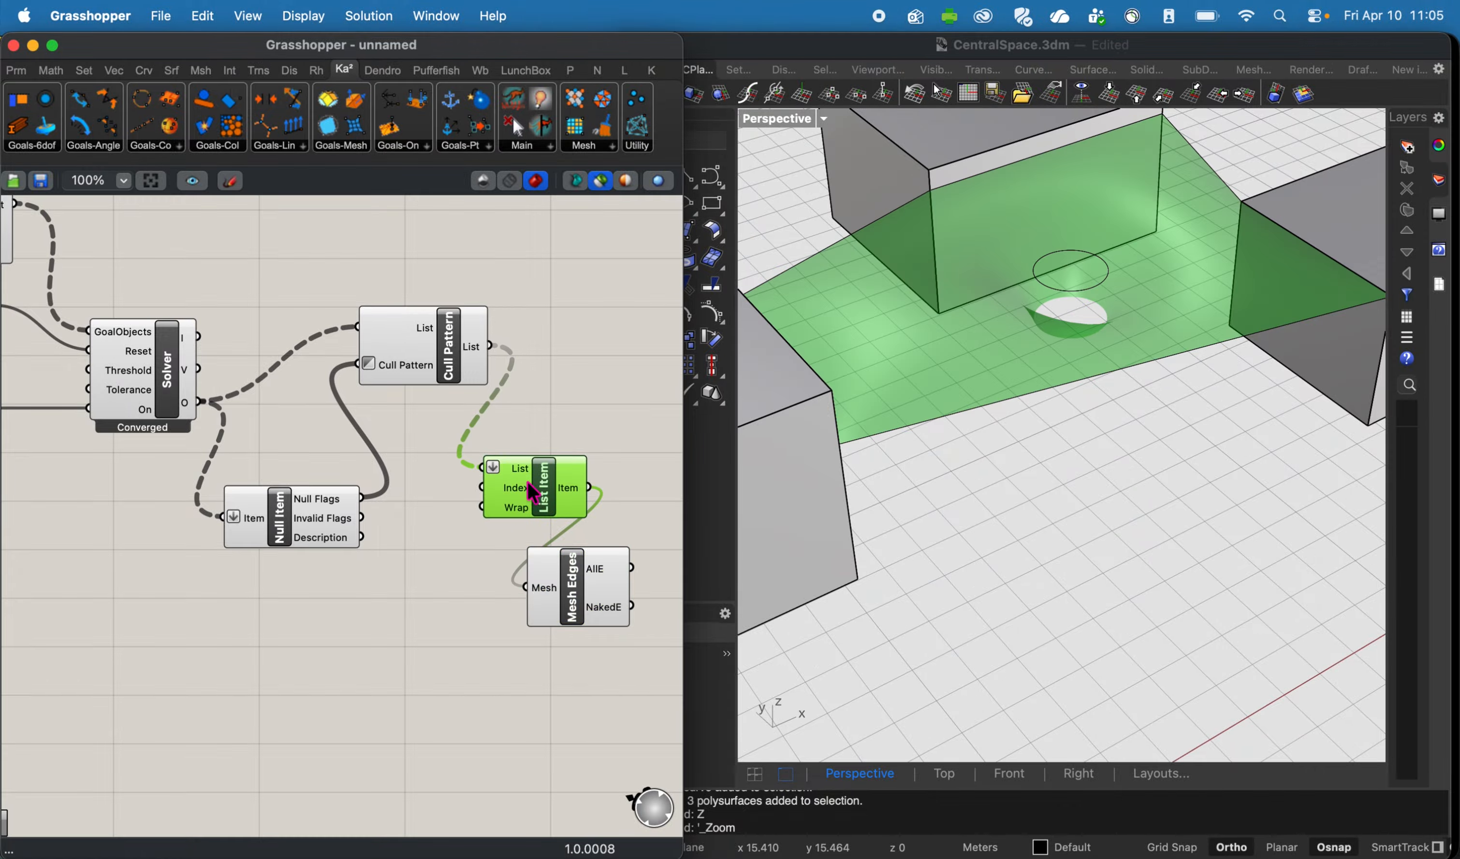
click(574, 573)
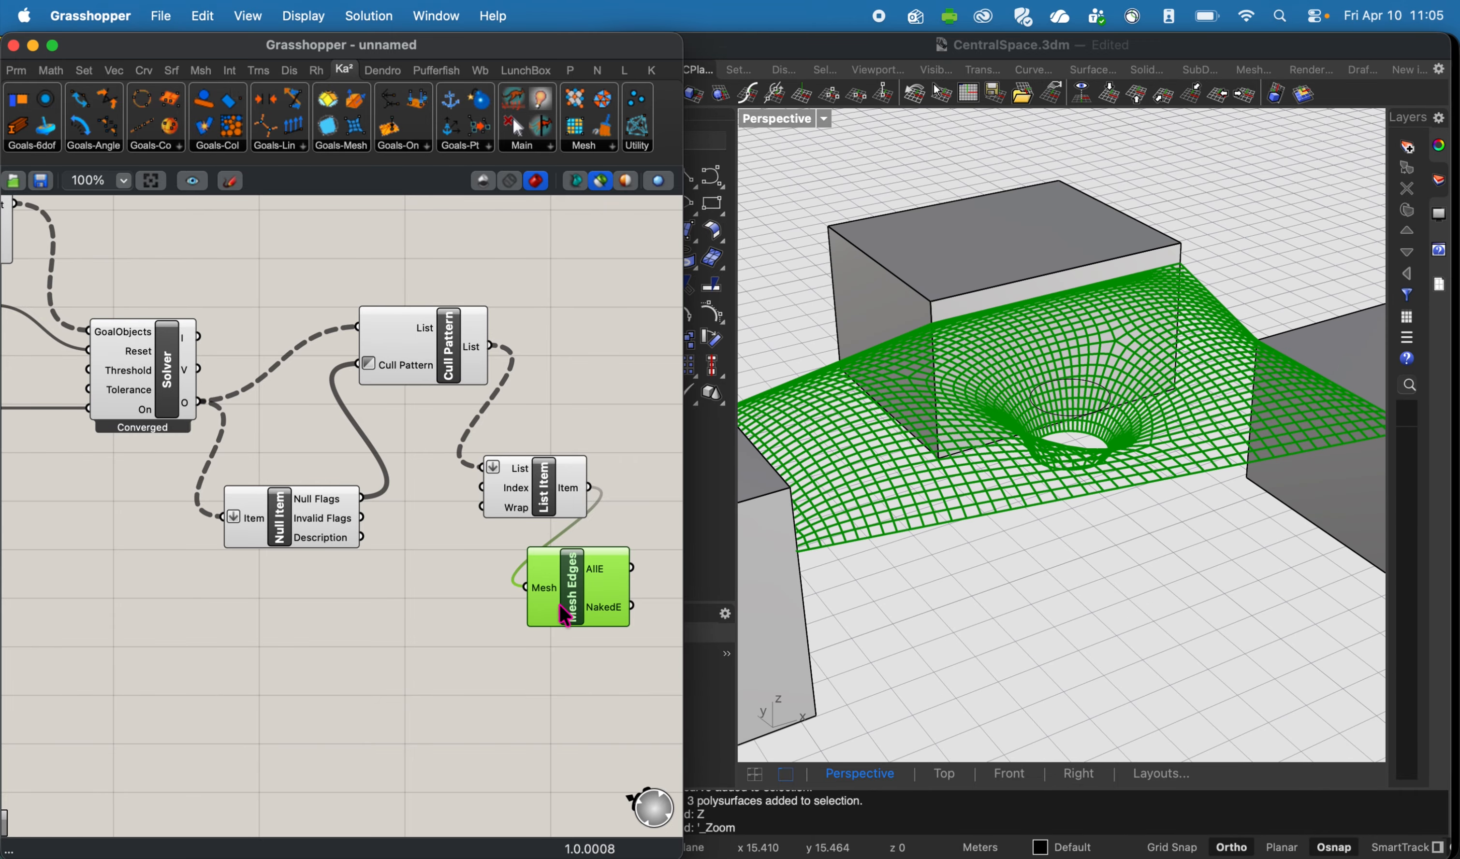
click(538, 511)
click(588, 573)
mouse_move(1086, 452)
right_down()
mouse_move(1098, 511)
mouse_move(1027, 413)
mouse_move(1108, 424)
mouse_move(1048, 424)
mouse_move(1072, 430)
right_up()
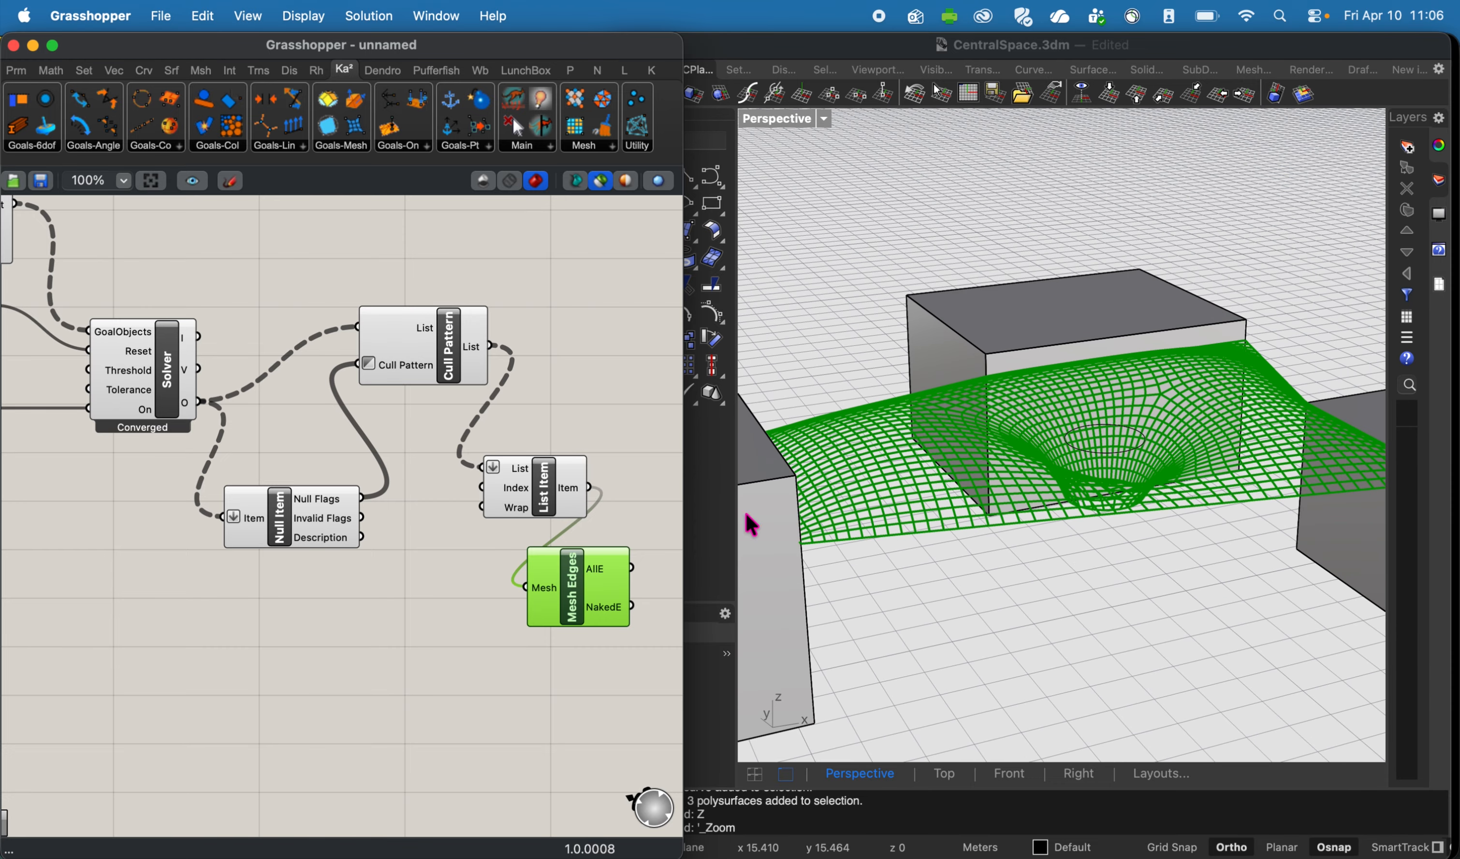
Set the Unit Z Factor slider to -2.0 to lower the hole's anchor targets.
right_drag(391, 560, 508, 380)
scroll(508, 379, down, 4)
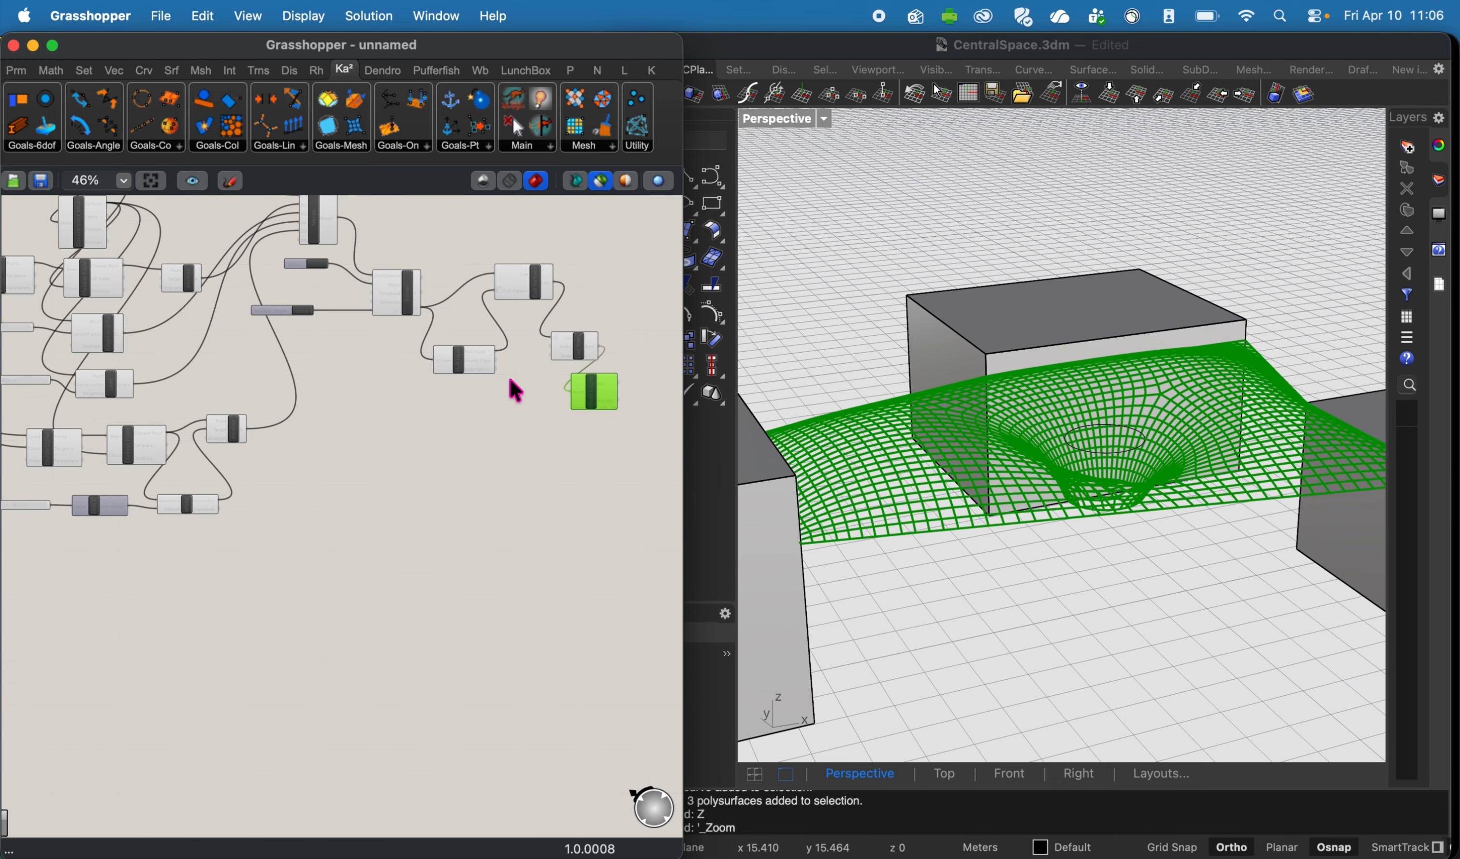
right_drag(335, 446, 466, 458)
scroll(272, 508, up, 5)
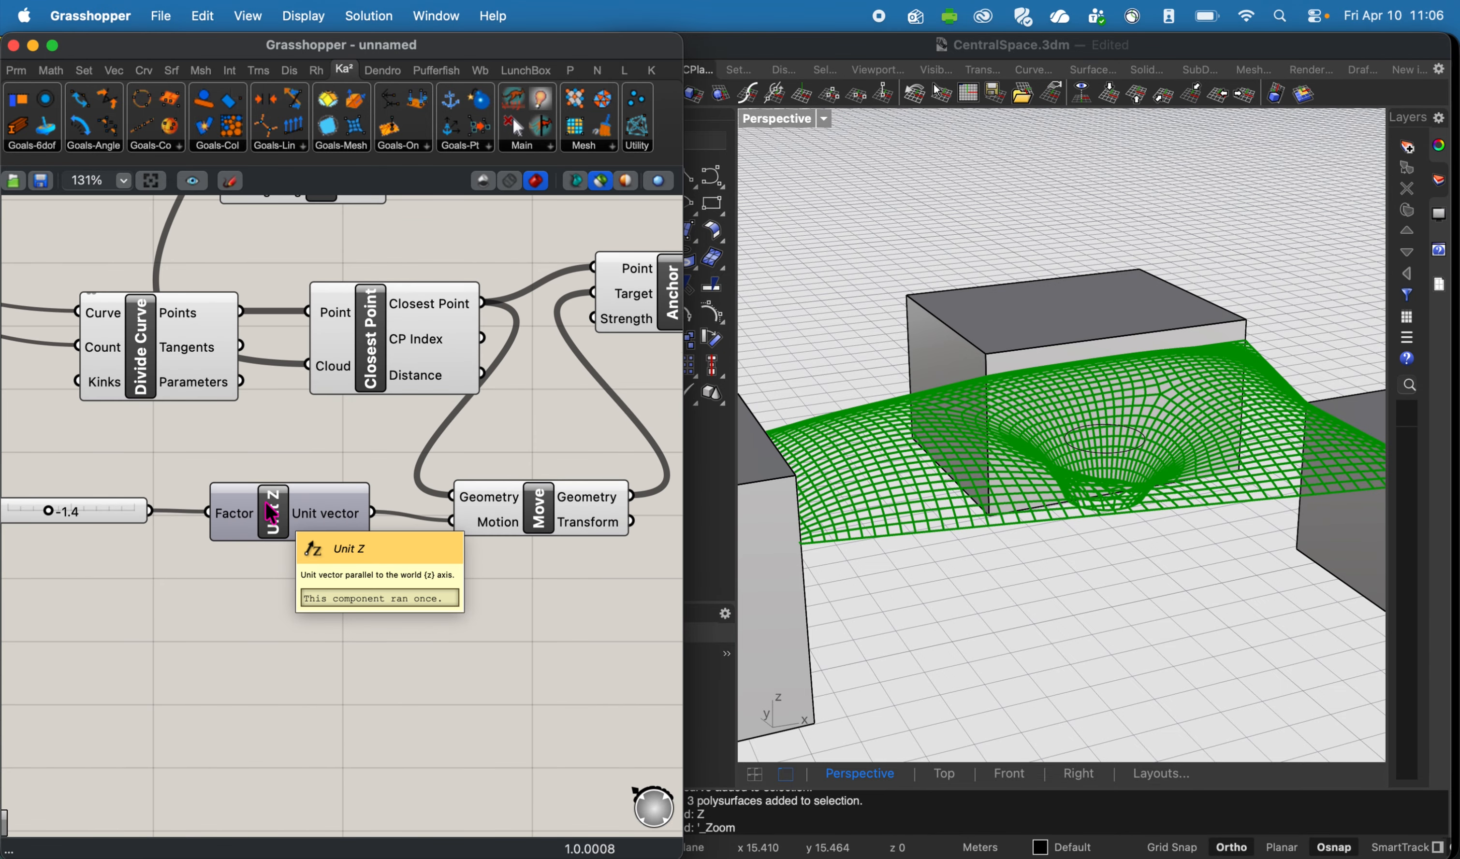
drag(133, 505, 126, 507)
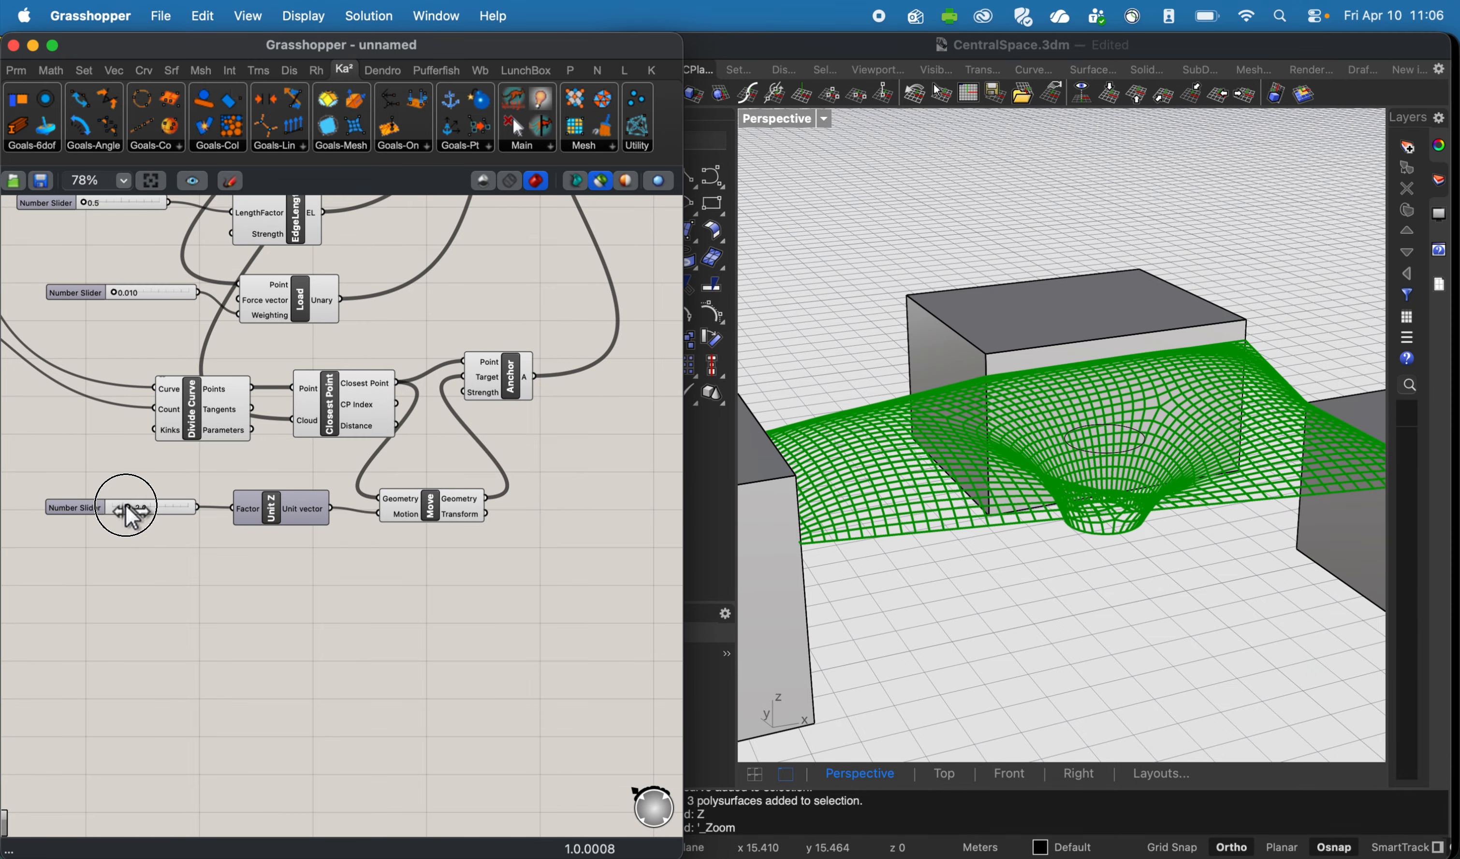
Check the moved hole anchor points and the updated Mesh Edges wireframe of the deeper funnel.
click(204, 519)
click(248, 511)
click(448, 509)
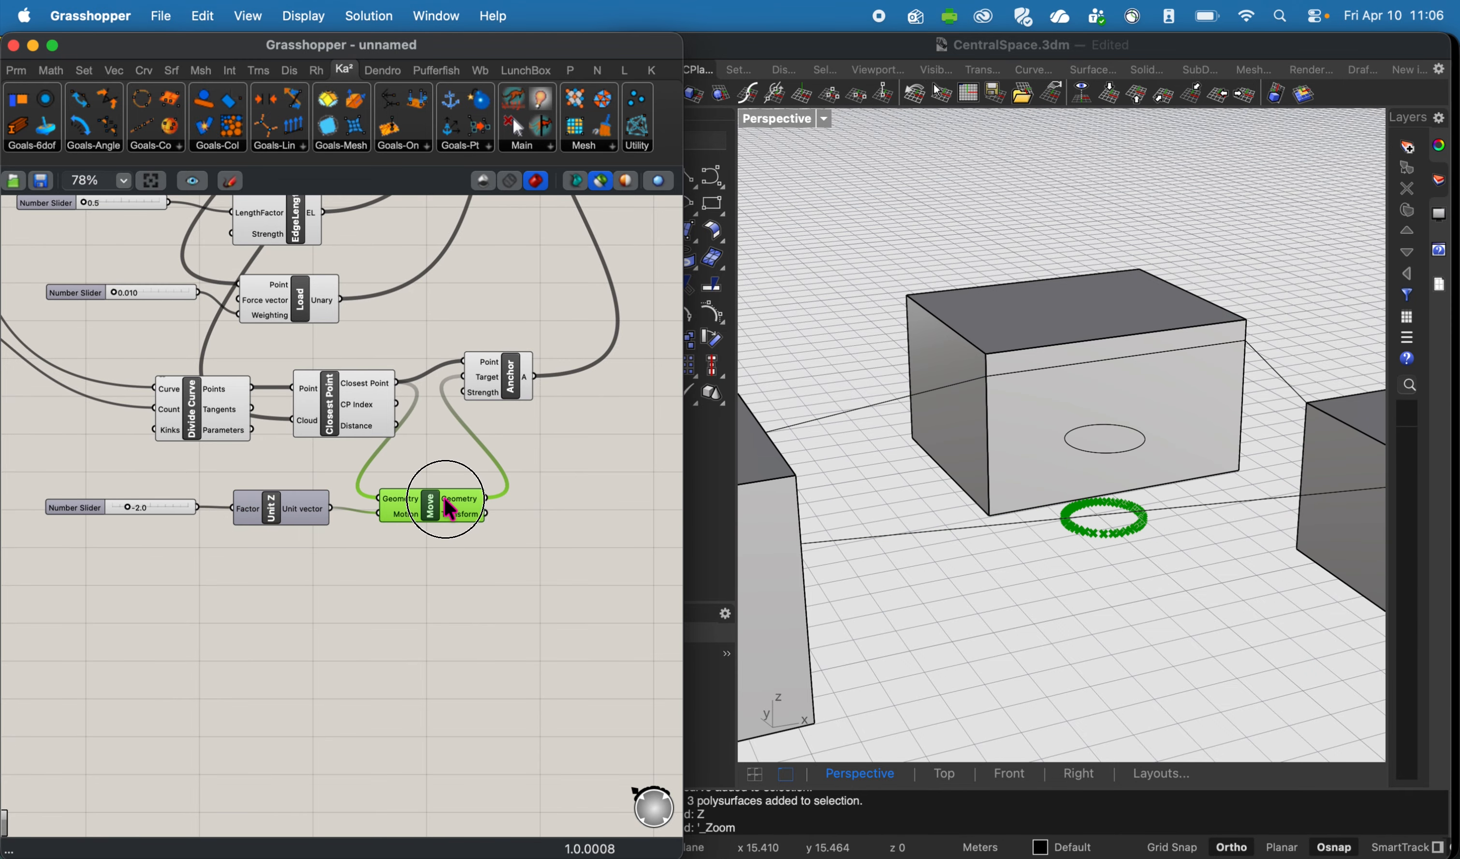
right_drag(429, 535, 1, 668)
right_drag(599, 555, 323, 561)
click(430, 469)
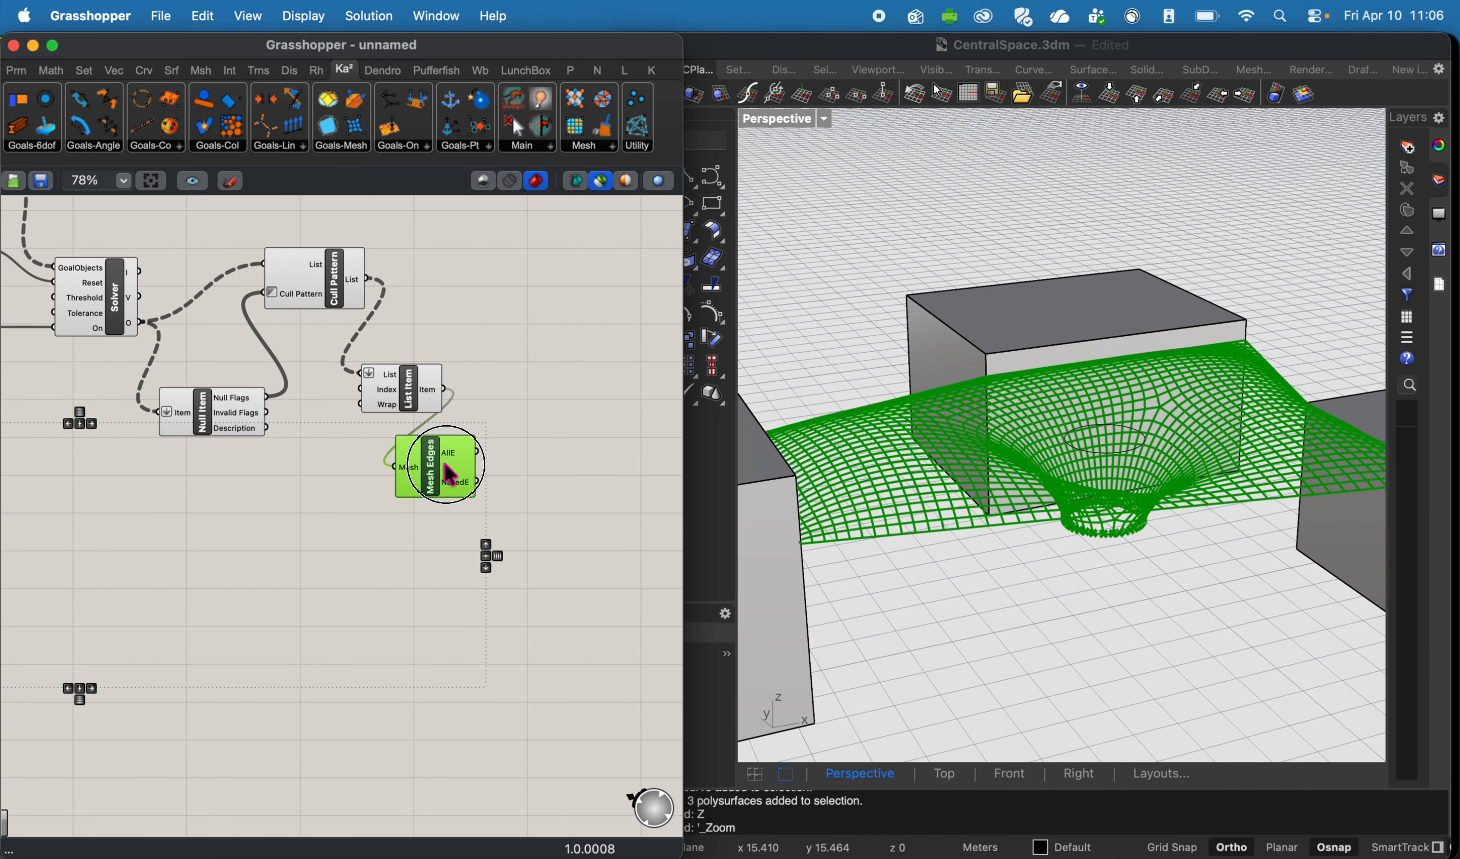
right_drag(1095, 489, 1109, 527)
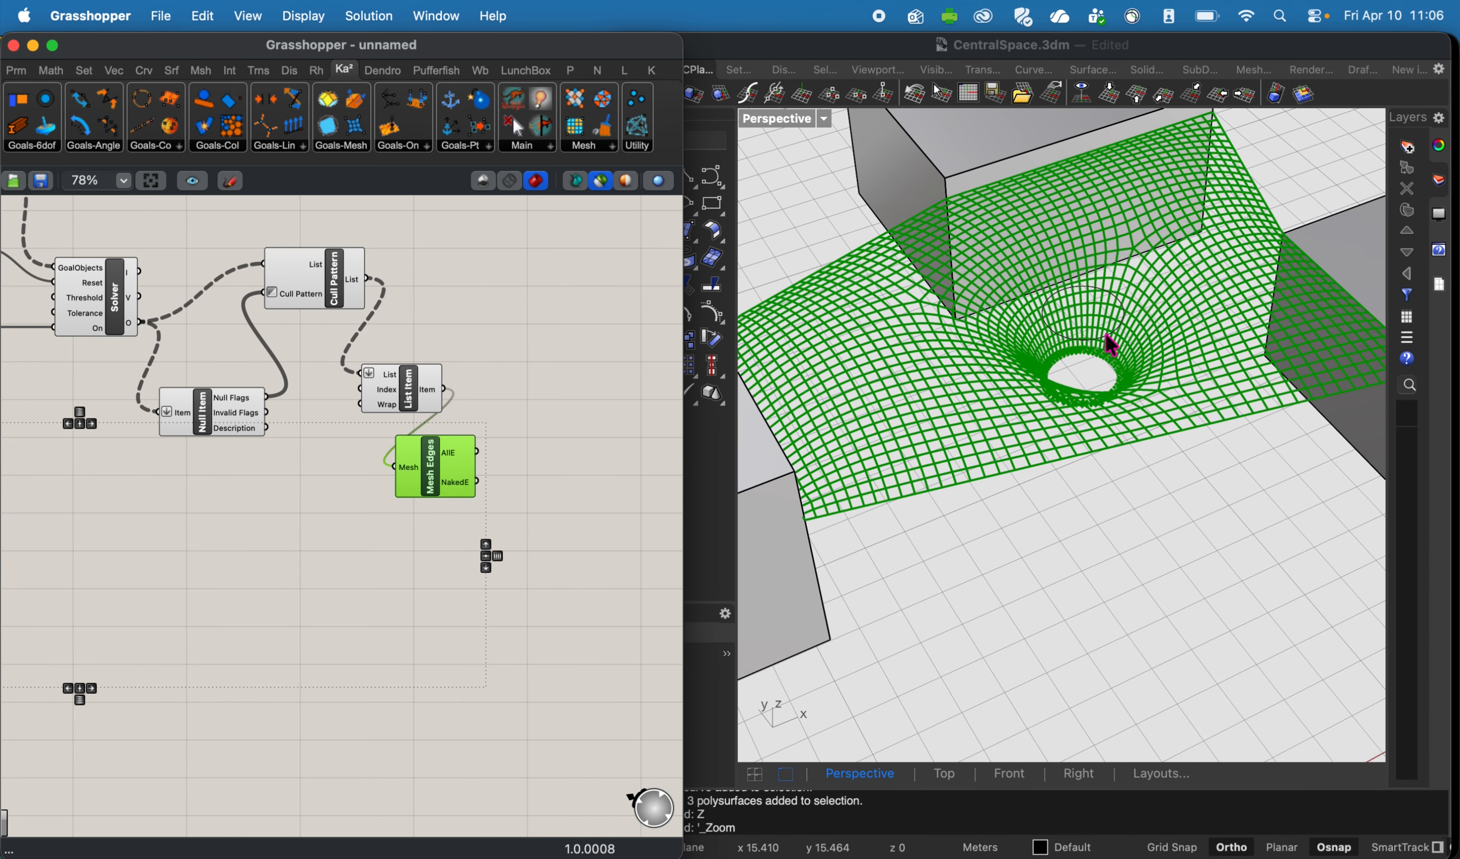
Move the ellipse's Curve parameter down beside the Divide Curve used for the hole anchors.
right_drag(153, 637, 361, 496)
right_drag(277, 526, 592, 302)
right_drag(277, 434, 447, 460)
right_drag(295, 348, 508, 529)
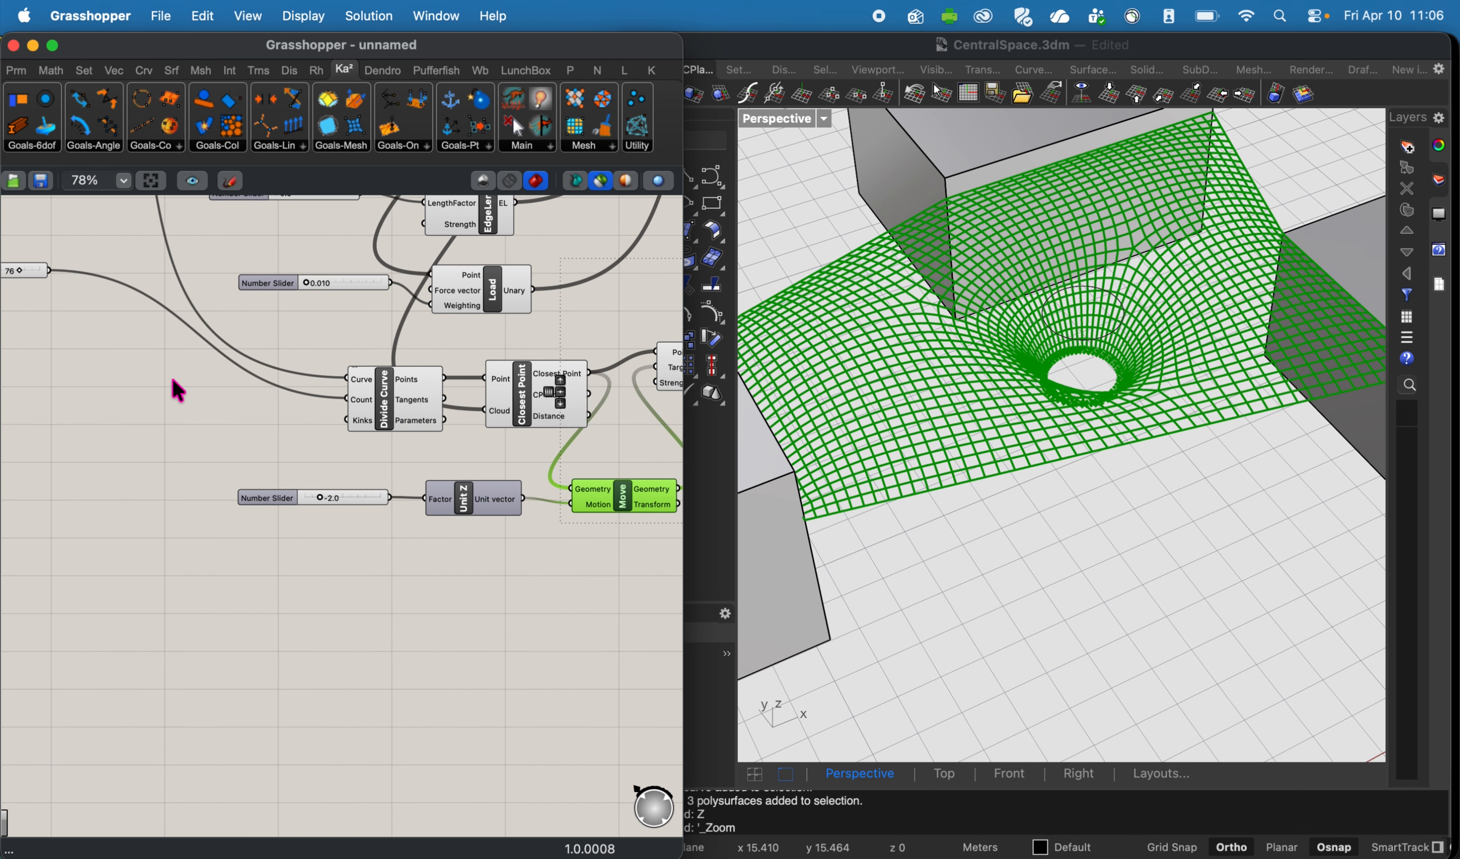
right_drag(177, 390, 332, 531)
right_drag(282, 282, 351, 488)
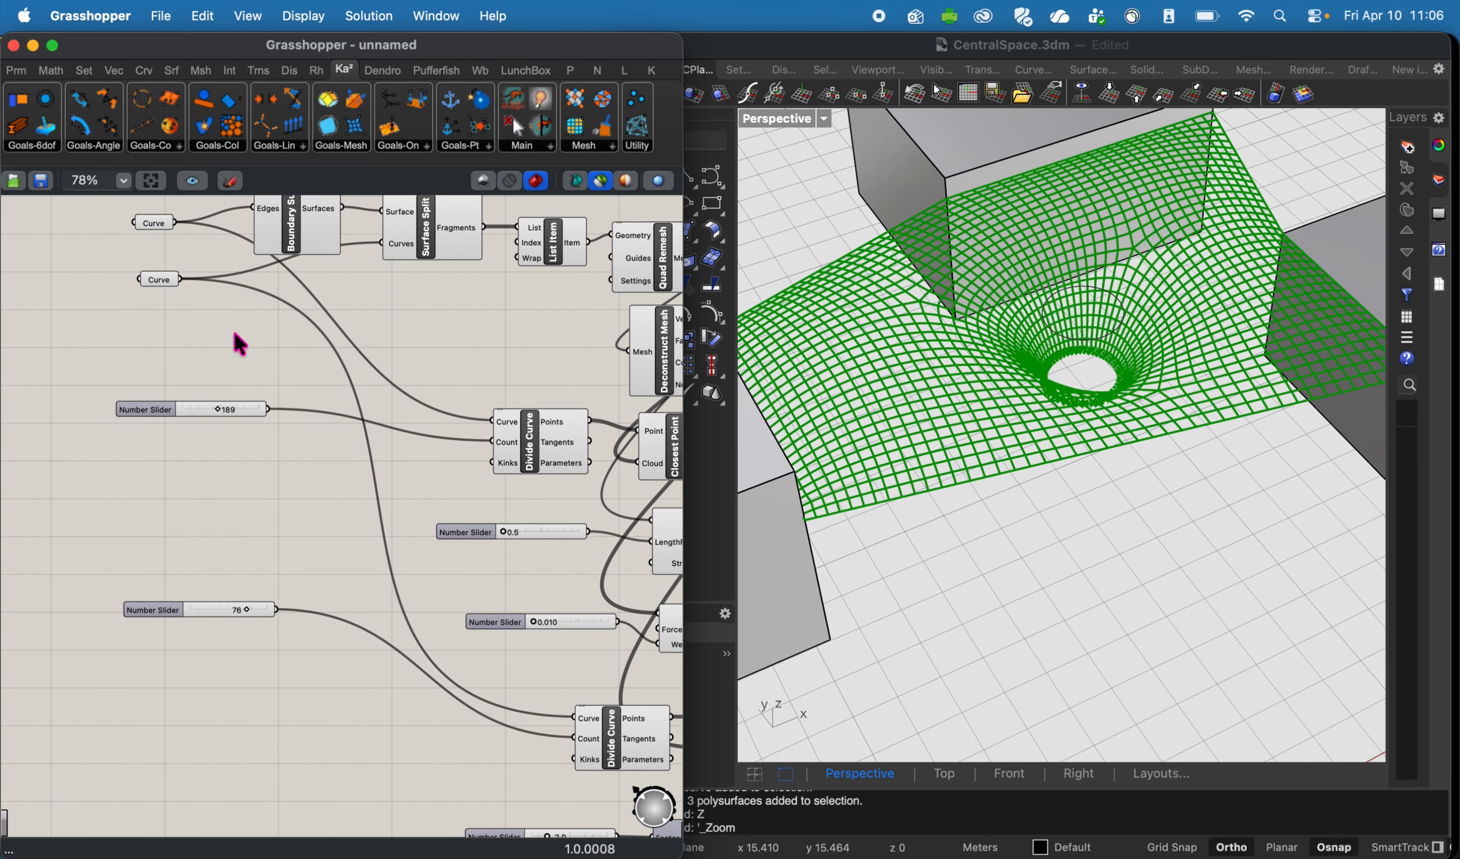
click(159, 279)
drag(161, 290, 201, 715)
right_drag(201, 715, 146, 709)
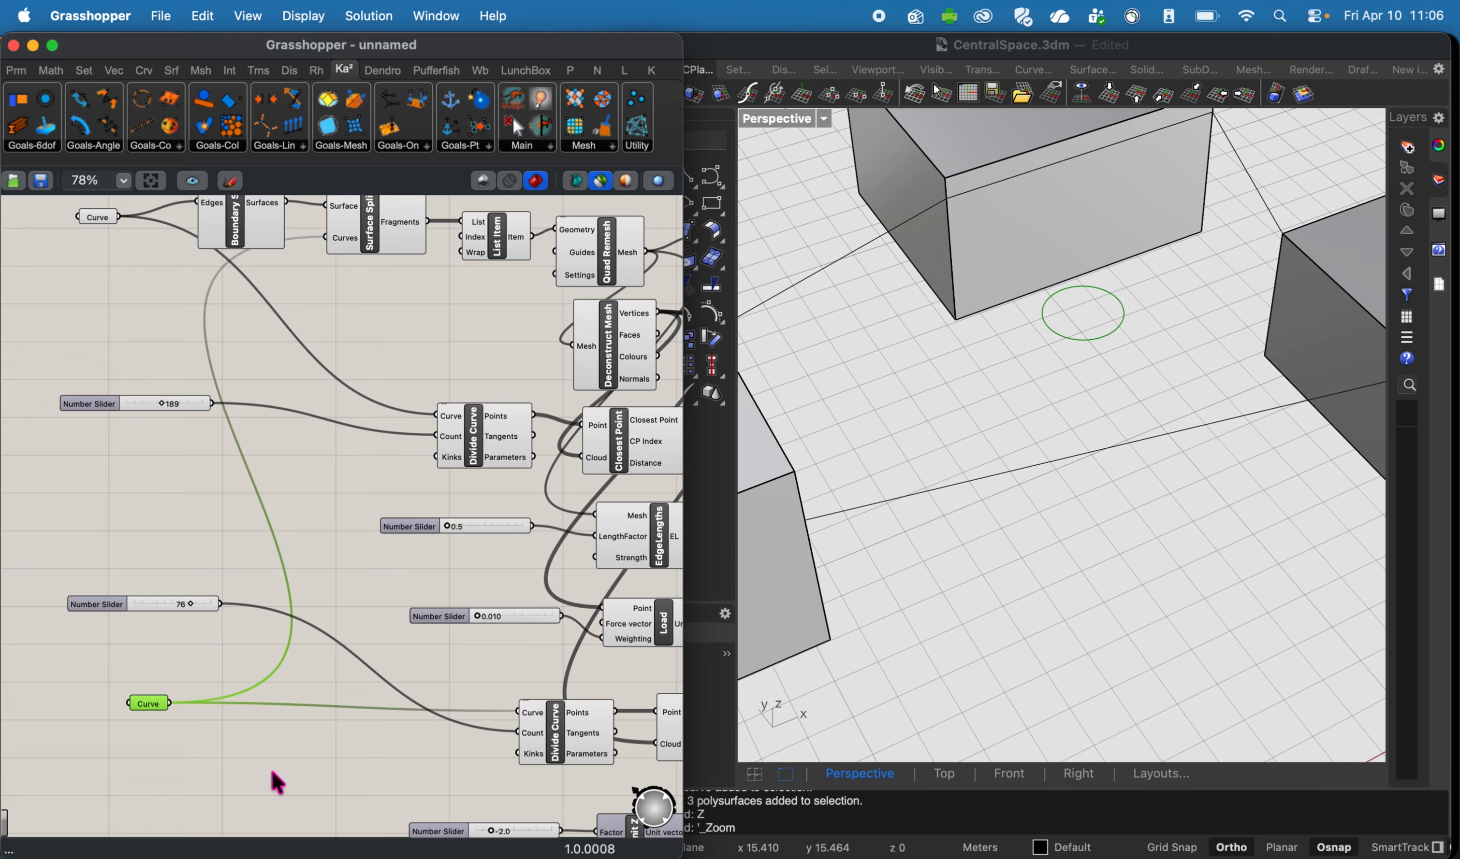
Add a Scale component and connect the ellipse's Curve parameter to its Geometry input.
double_click(275, 772)
text(sca)
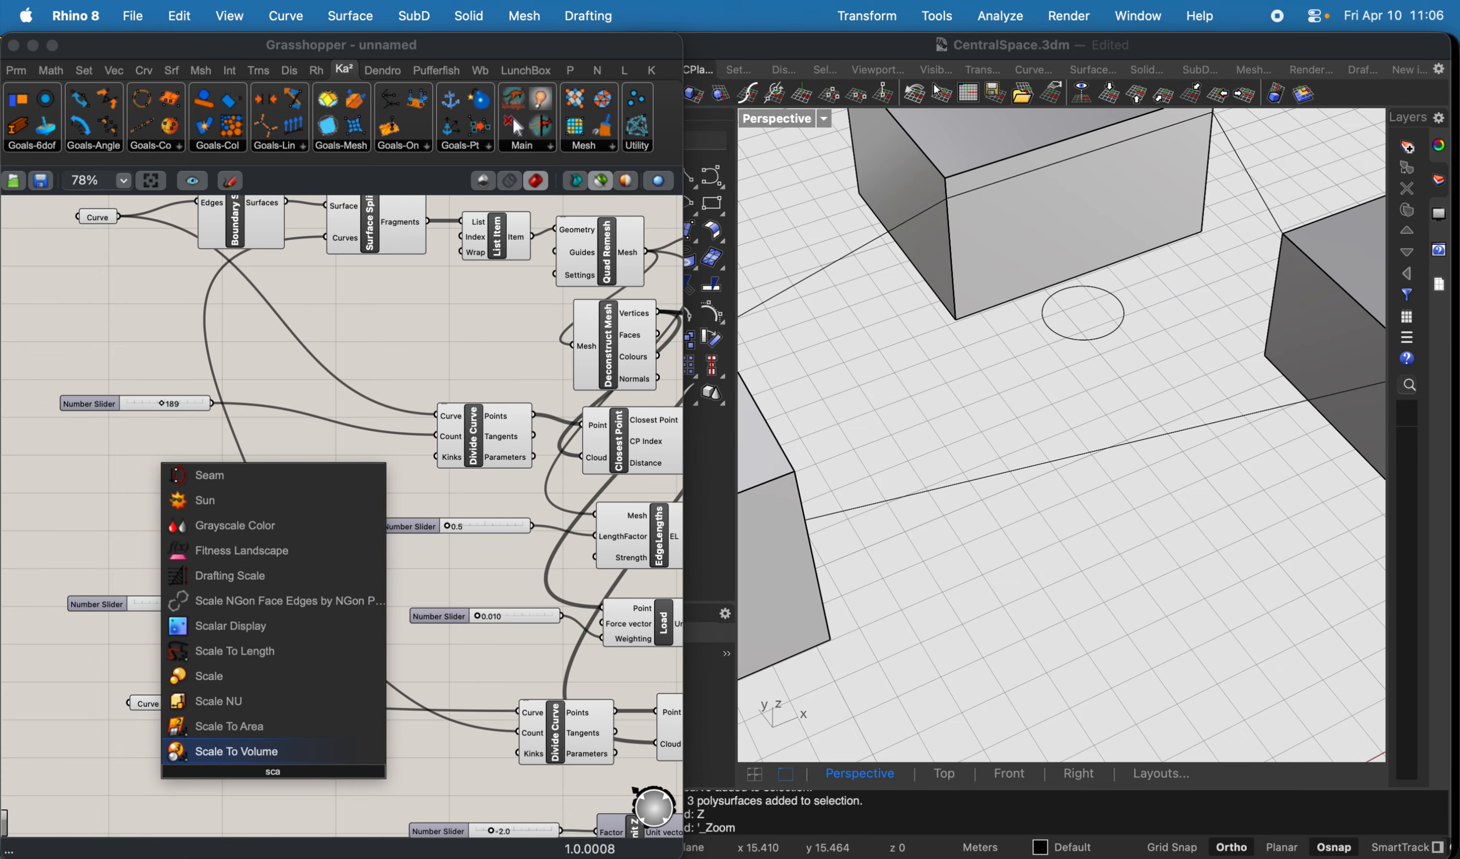
text(le)
key(Return)
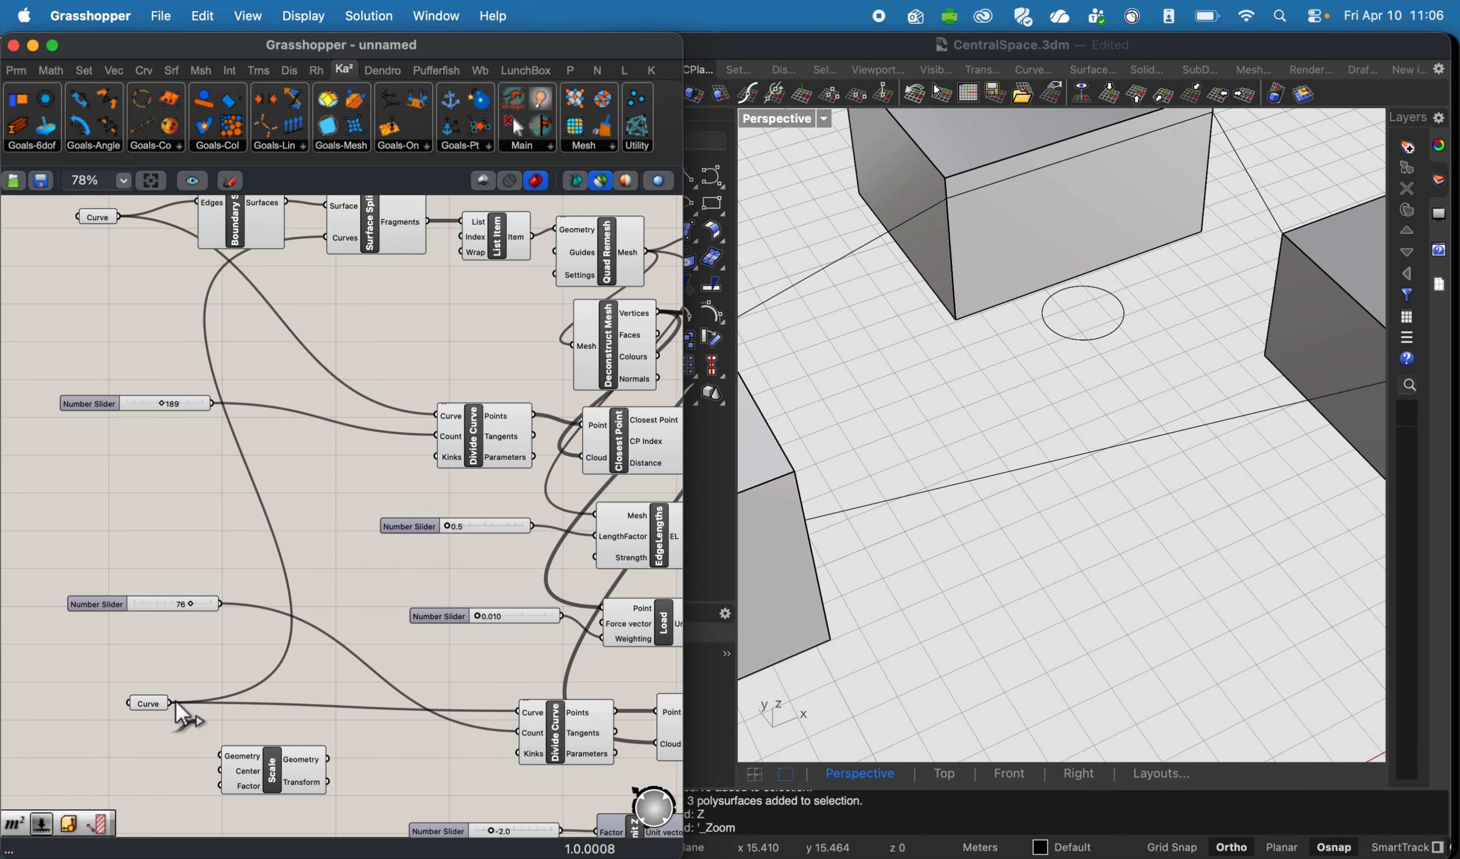
drag(175, 702, 316, 764)
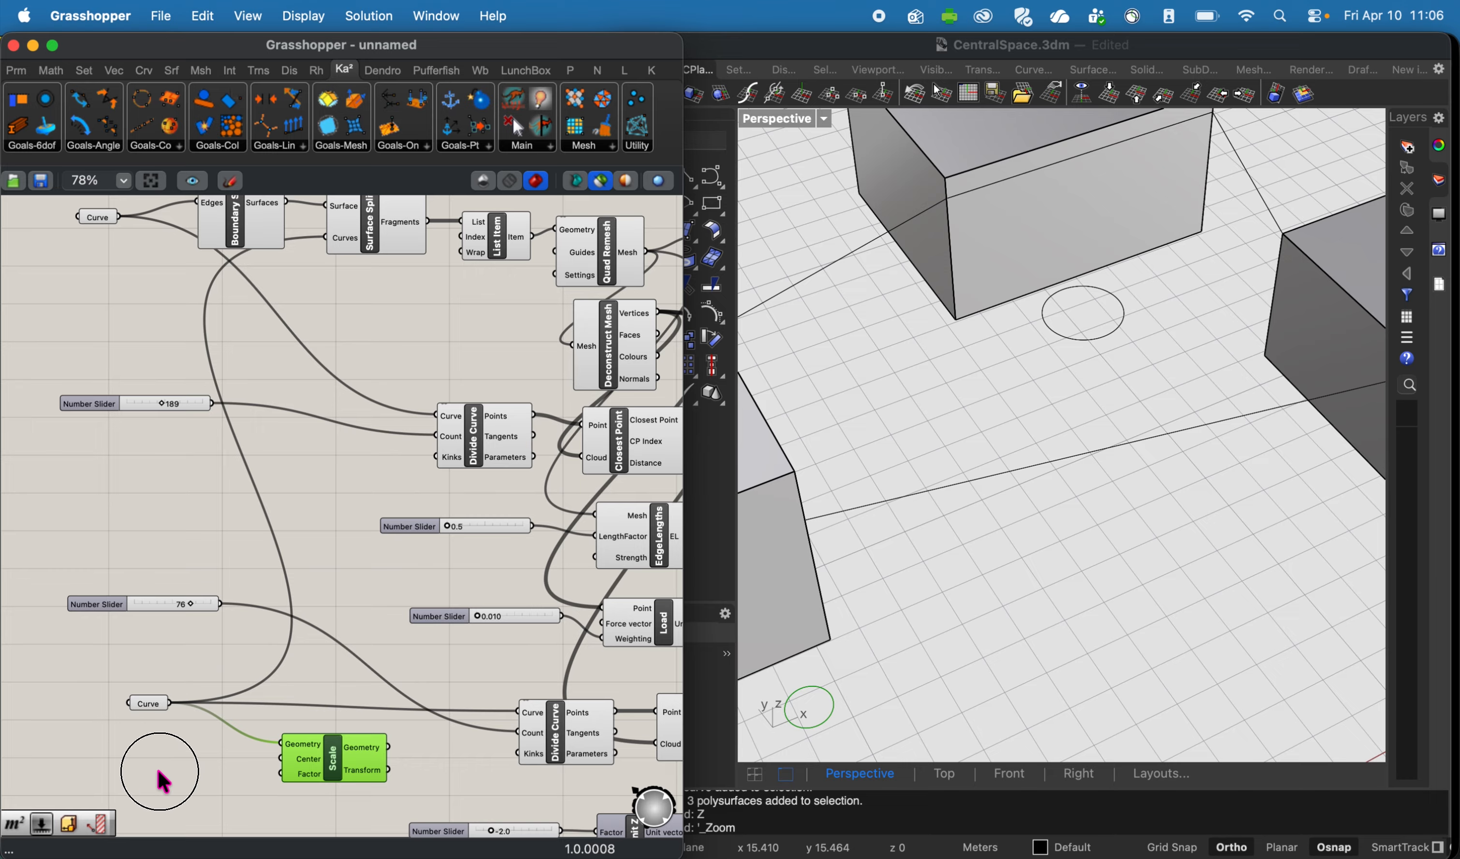
Add an Area component fed by the ellipse curve and use its Centroid as the Scale component's Center.
double_click(163, 782)
text(area)
key(Return)
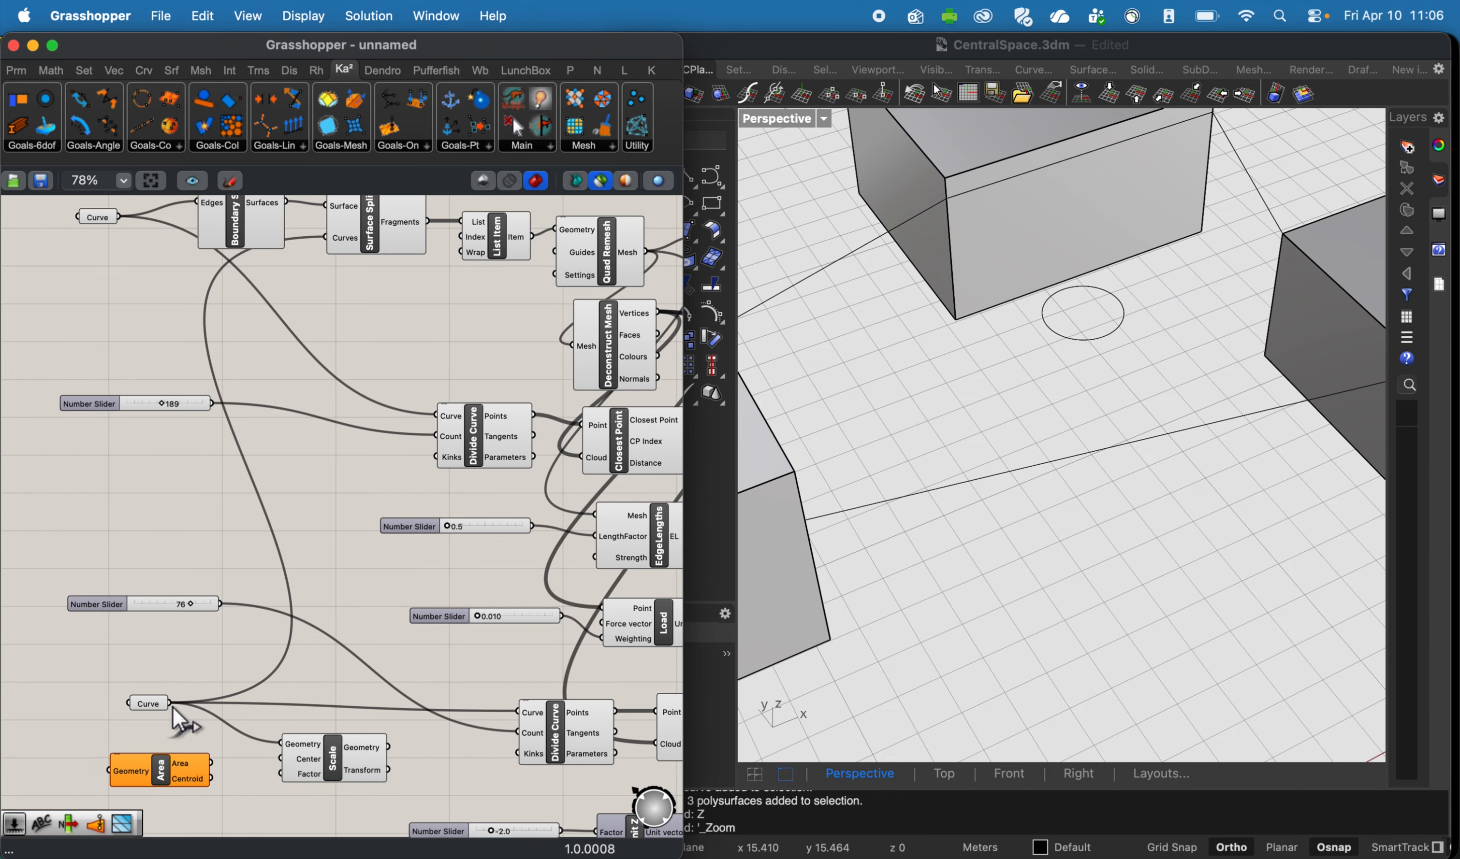
drag(173, 709, 205, 750)
Create a number slider ranging from 0.1 to 1 and connect it to the Scale component's Factor.
double_click(207, 788)
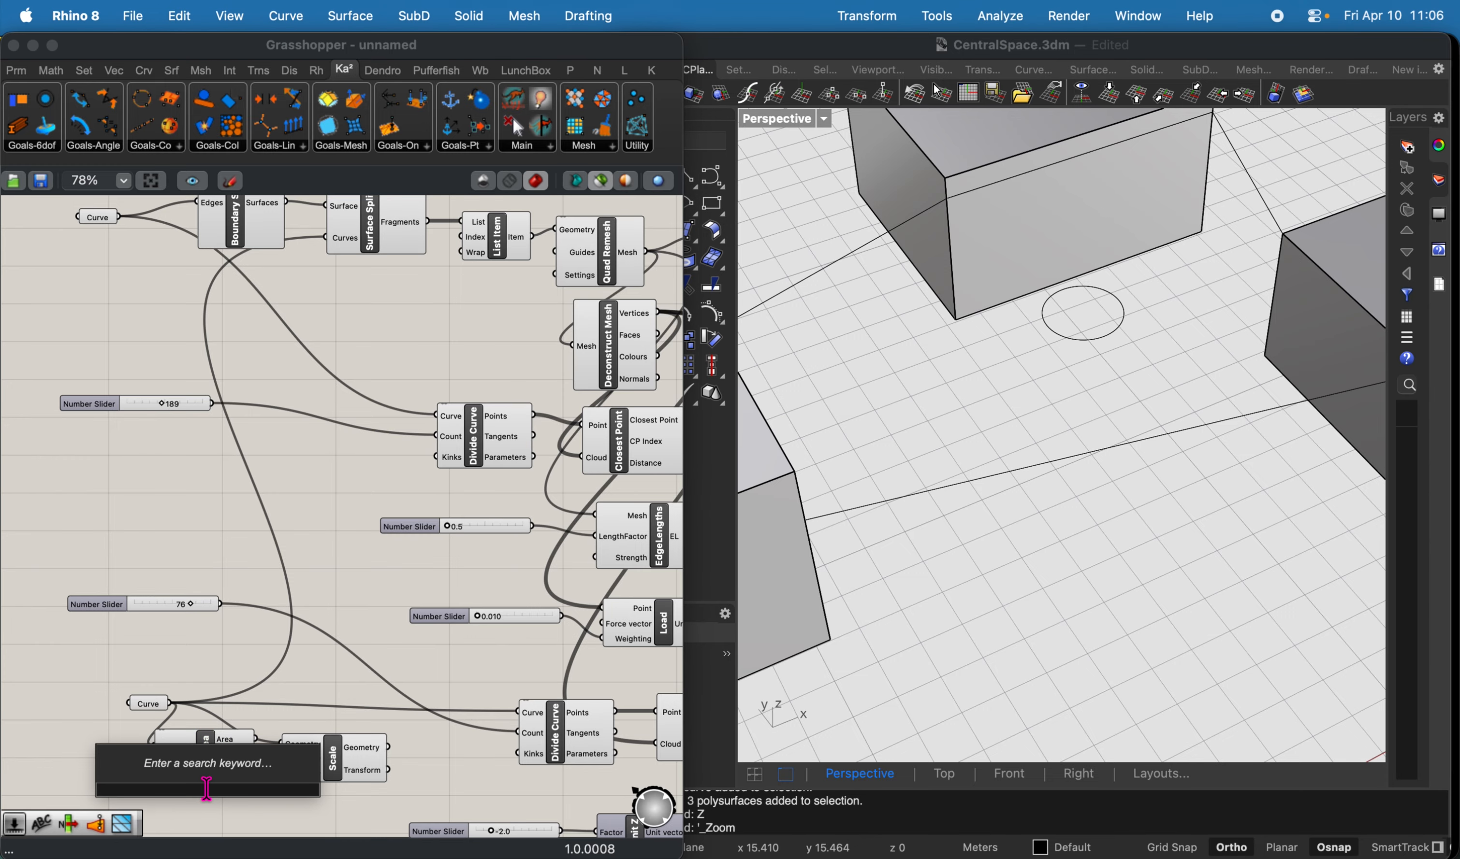
text(0.1...1)
key(Return)
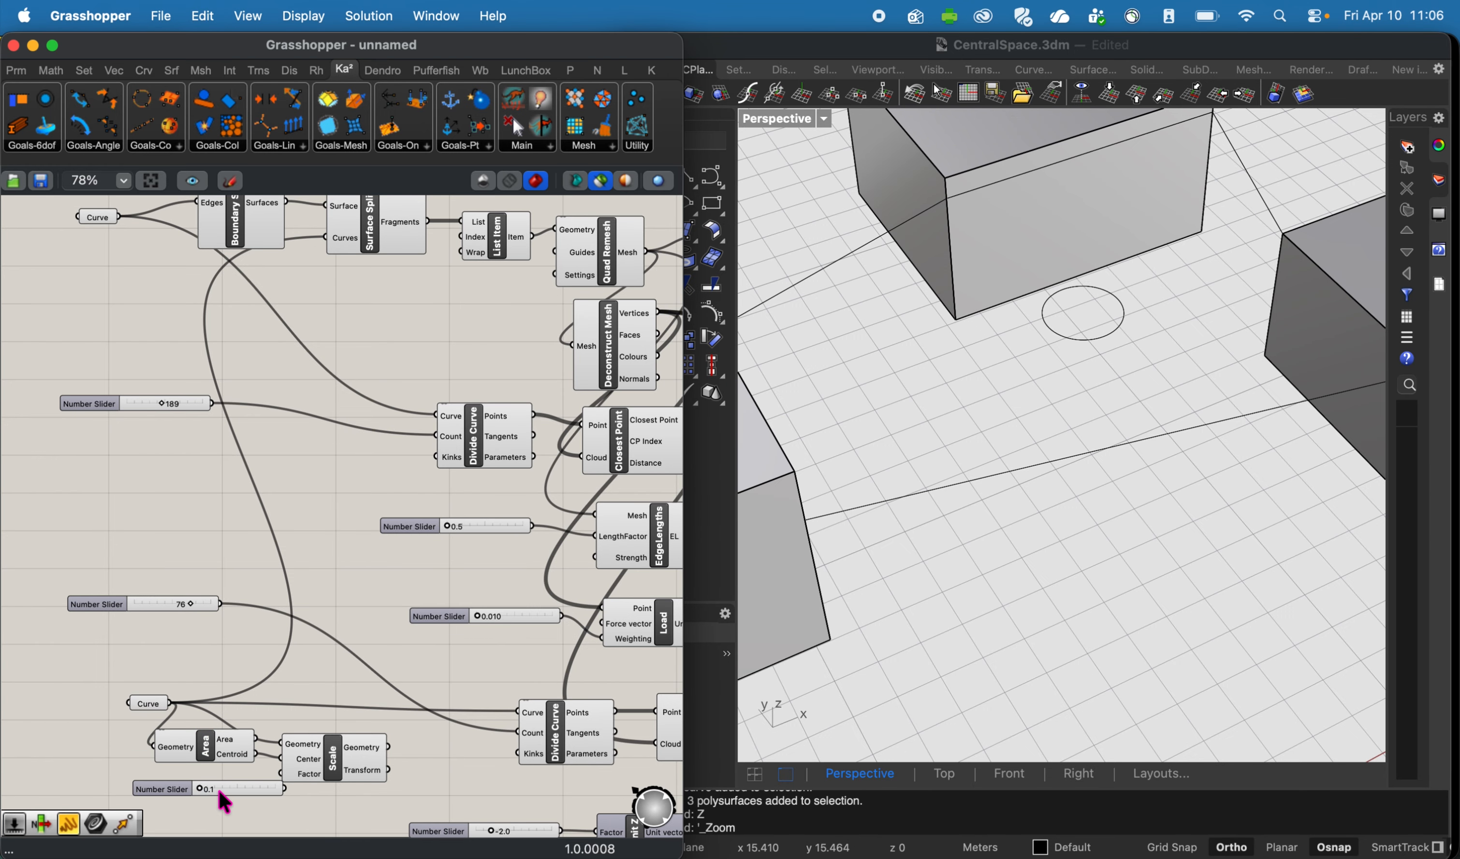
drag(219, 793, 175, 793)
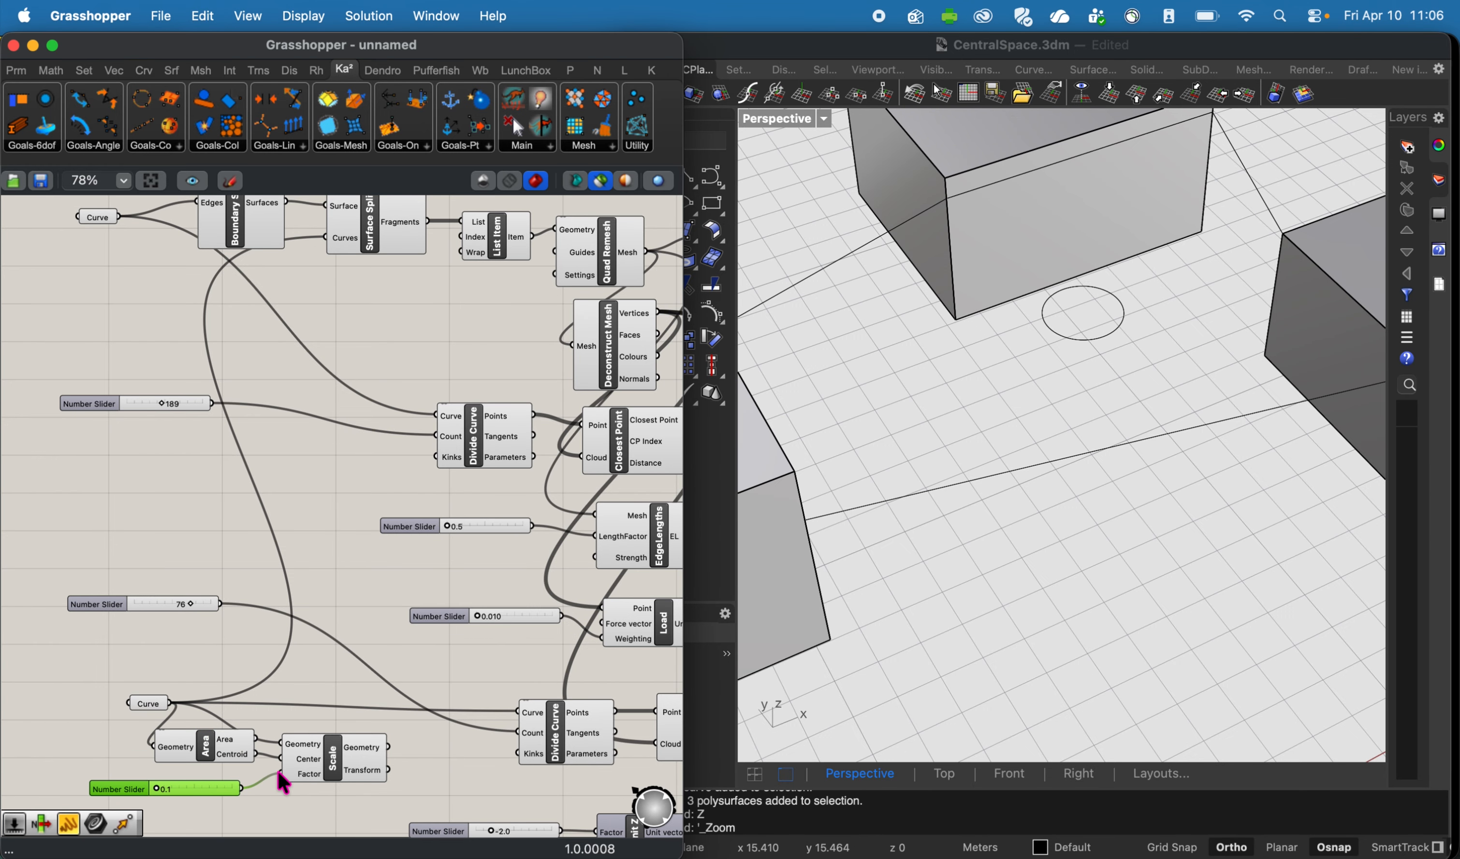
click(344, 773)
Replace the original ellipse with the scaled Geometry in the hole's Divide Curve and the Surface Split Curves input.
scroll(410, 756, down, 5)
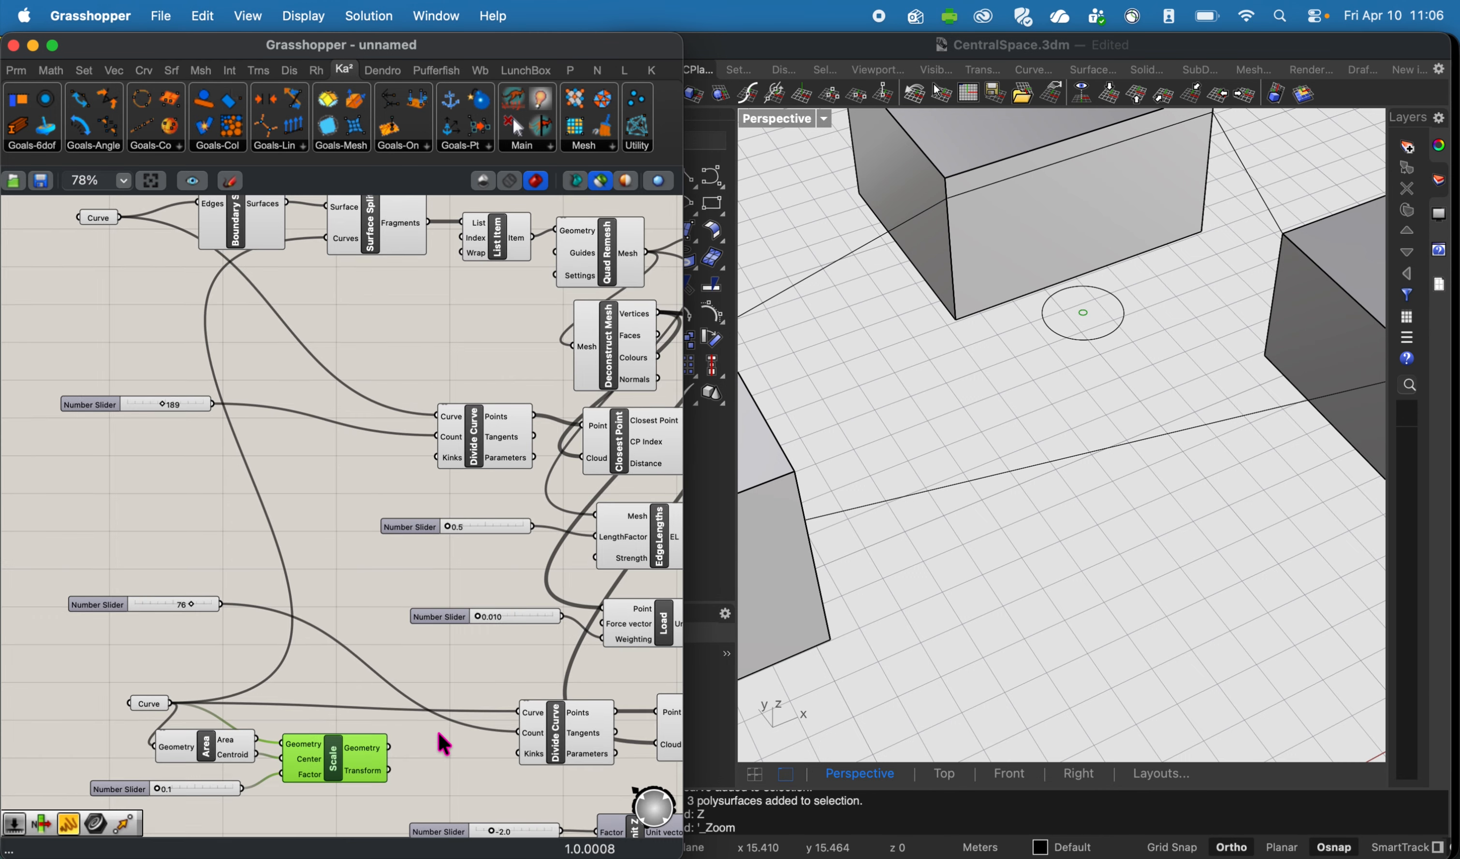
scroll(564, 576, up, 4)
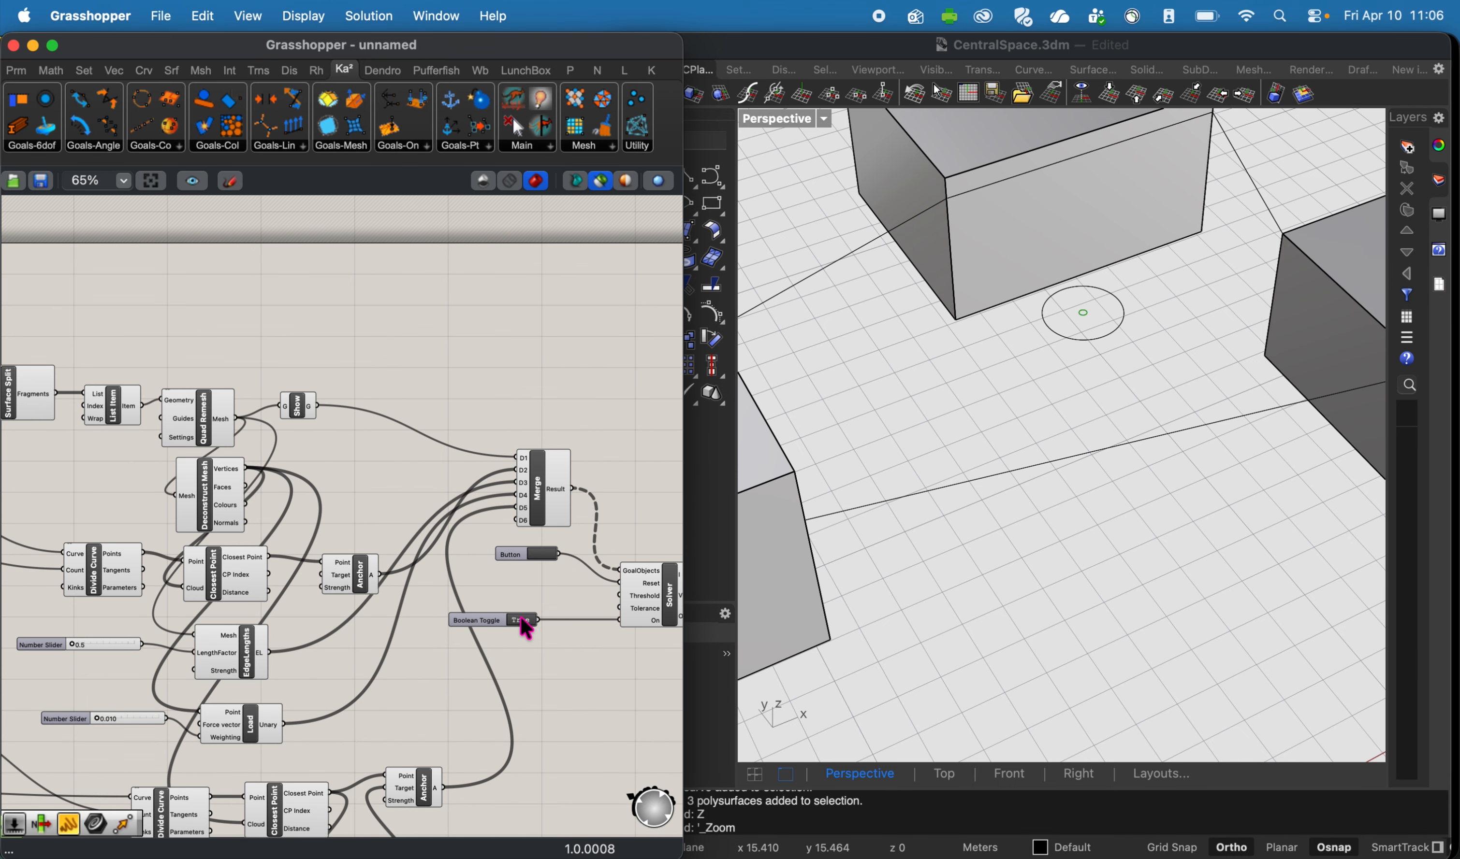
right_drag(525, 629, 519, 522)
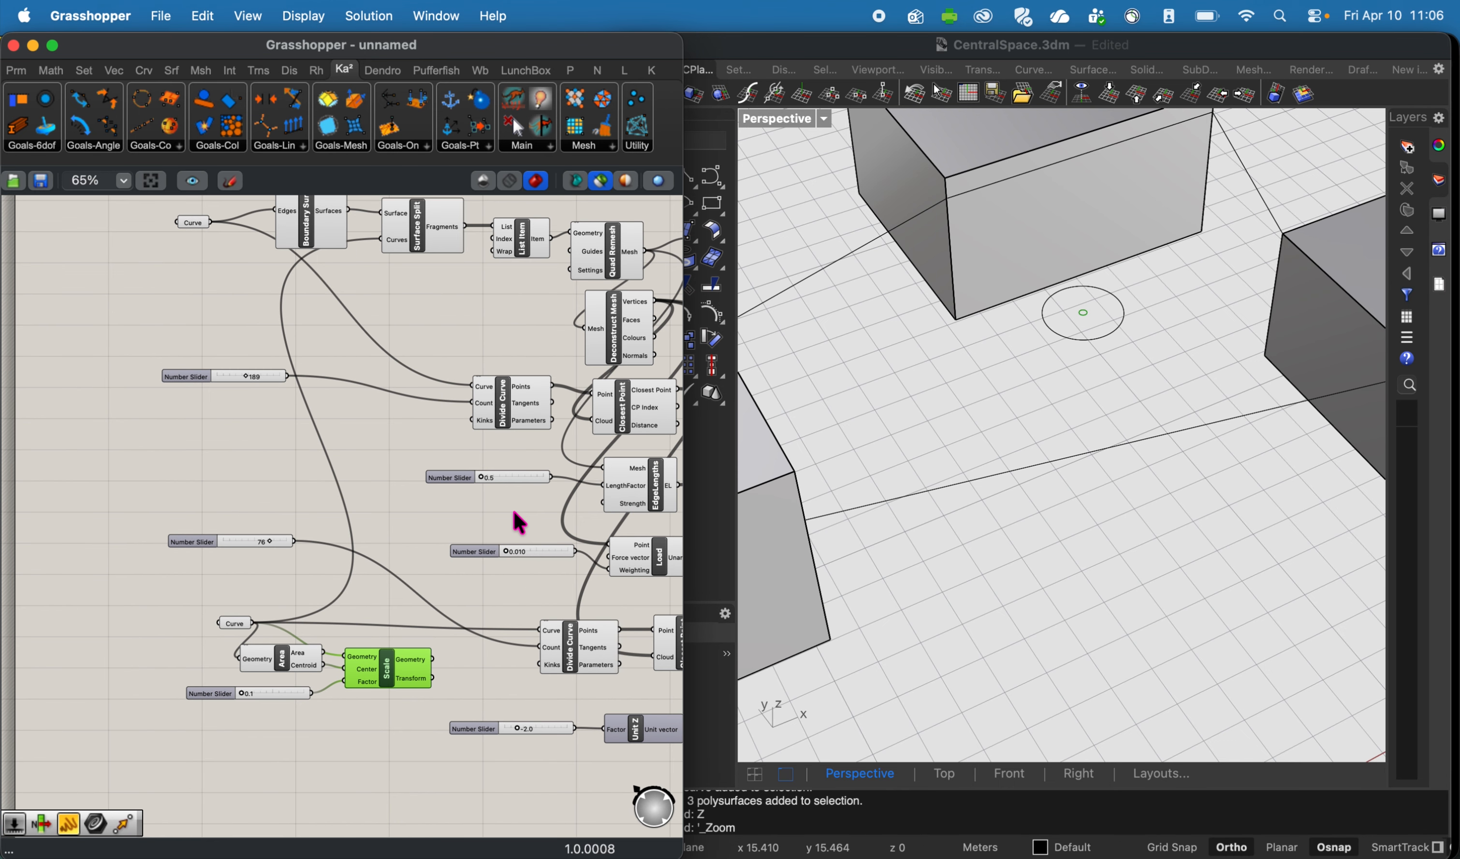
drag(431, 659, 541, 631)
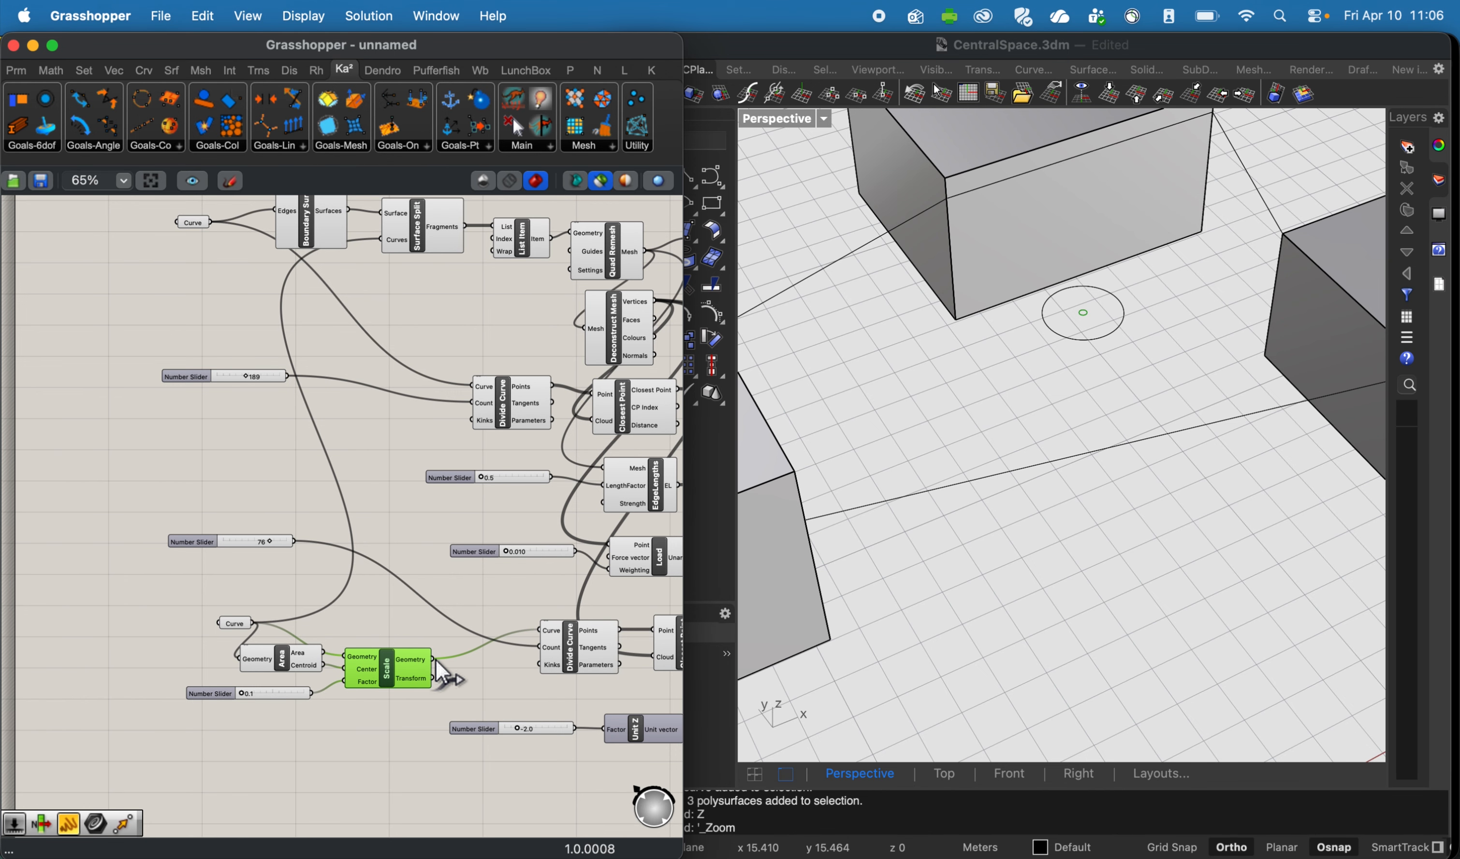
drag(436, 662, 406, 231)
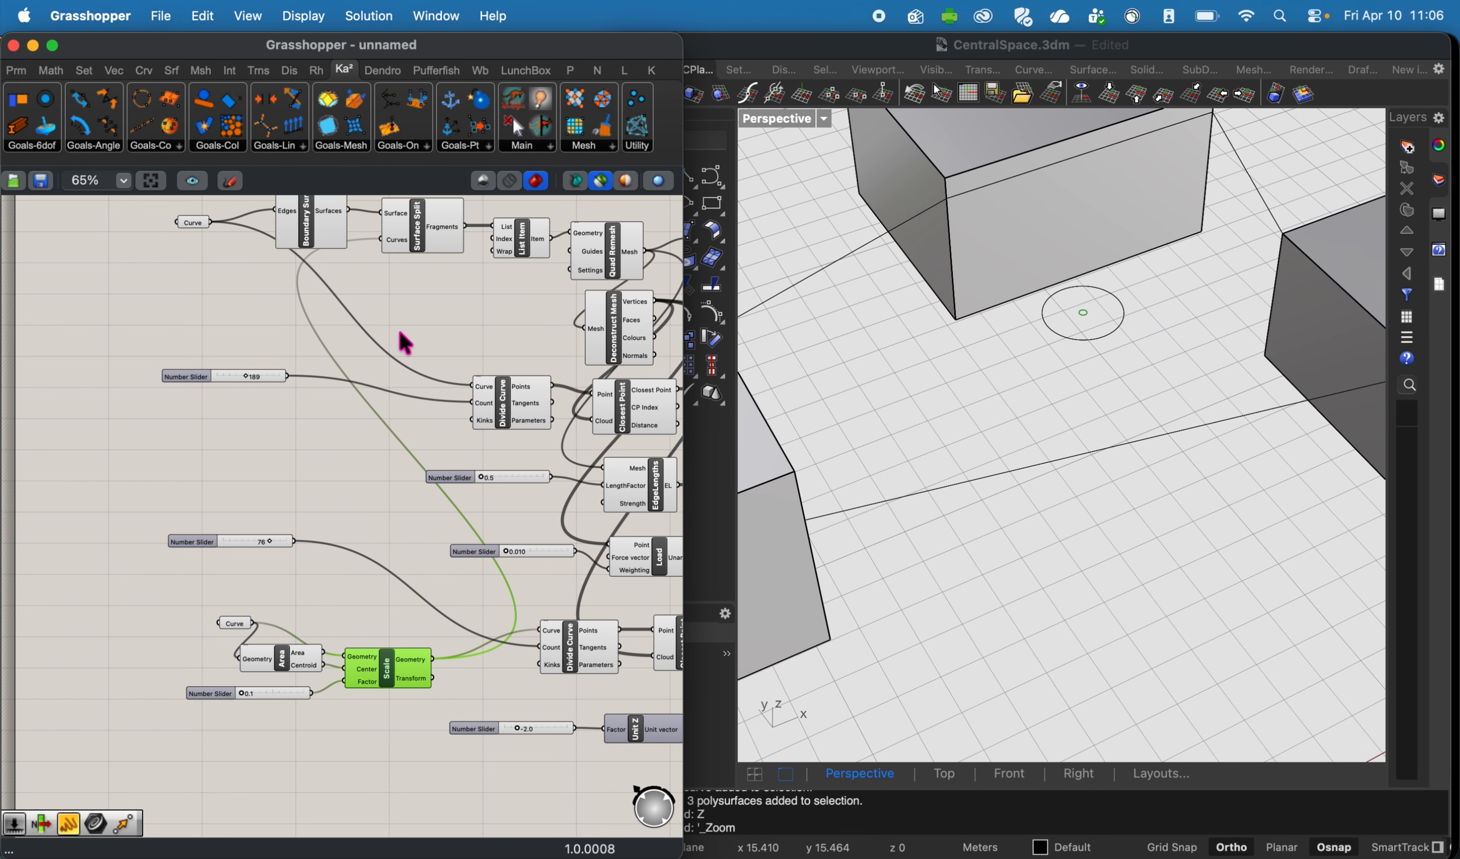
Set the Scale Factor slider to 0.4 while previewing the scaled ellipse.
click(390, 524)
click(381, 688)
scroll(245, 696, up, 3)
drag(235, 697, 260, 698)
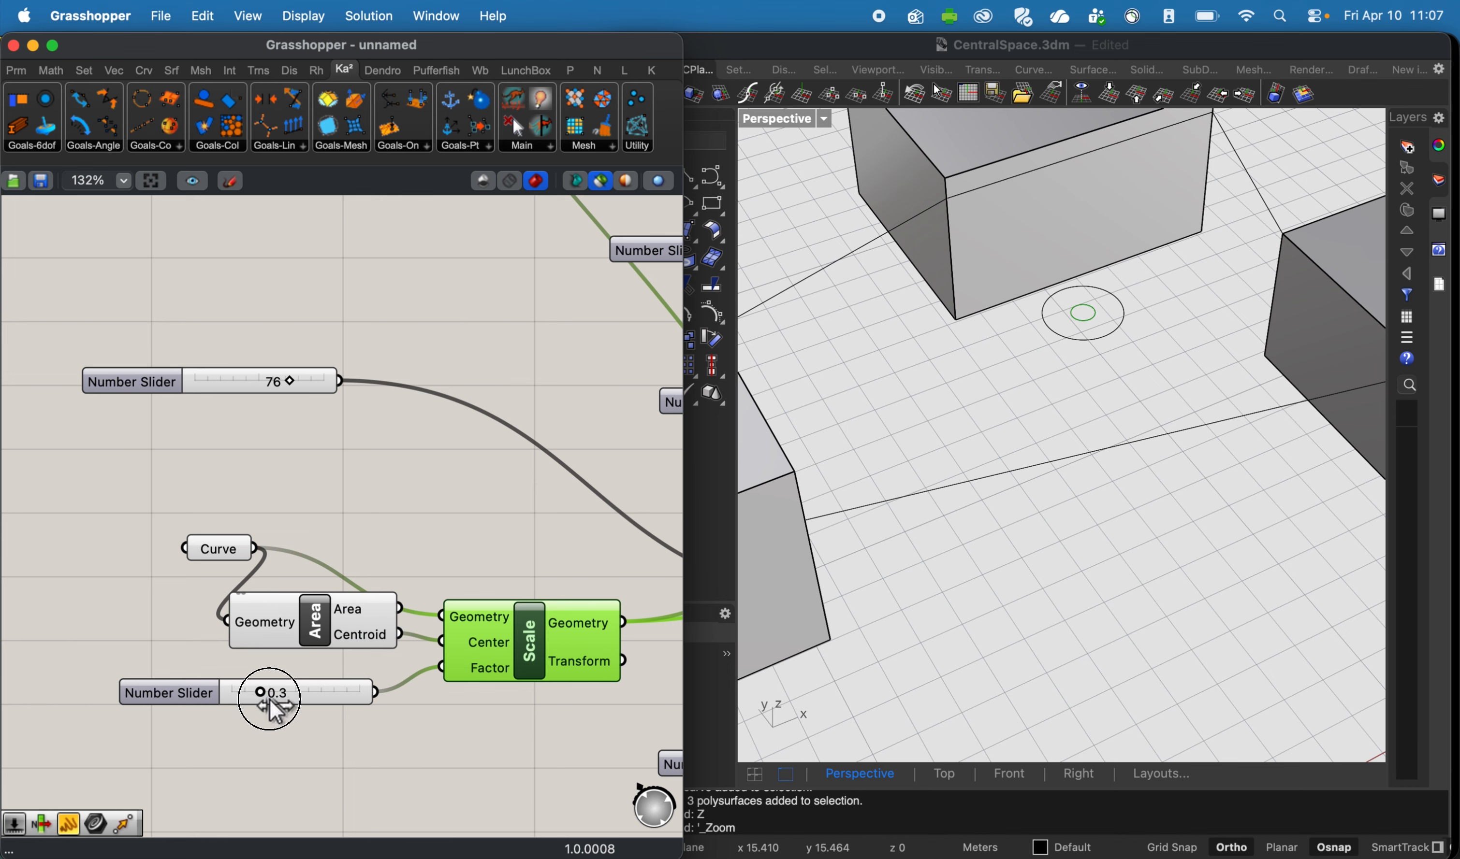
click(294, 748)
mouse_move(264, 698)
mouse_down()
mouse_move(303, 698)
mouse_move(275, 696)
mouse_up()
click(561, 654)
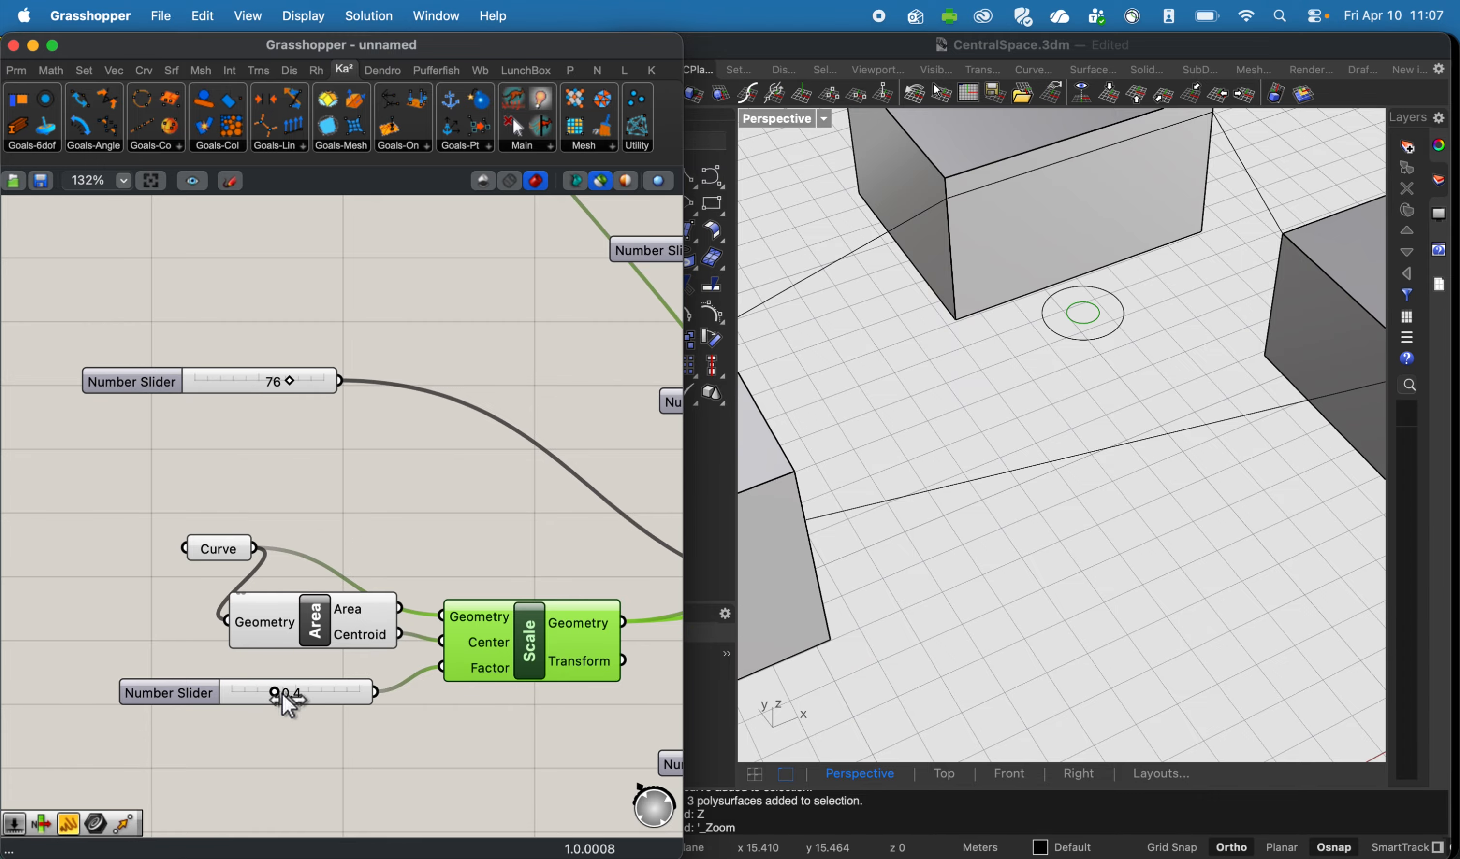
click(386, 686)
click(506, 657)
Reset the Kangaroo Solver and set its Boolean Toggle to True to relax the mesh with the scaled hole.
scroll(507, 657, down, 5)
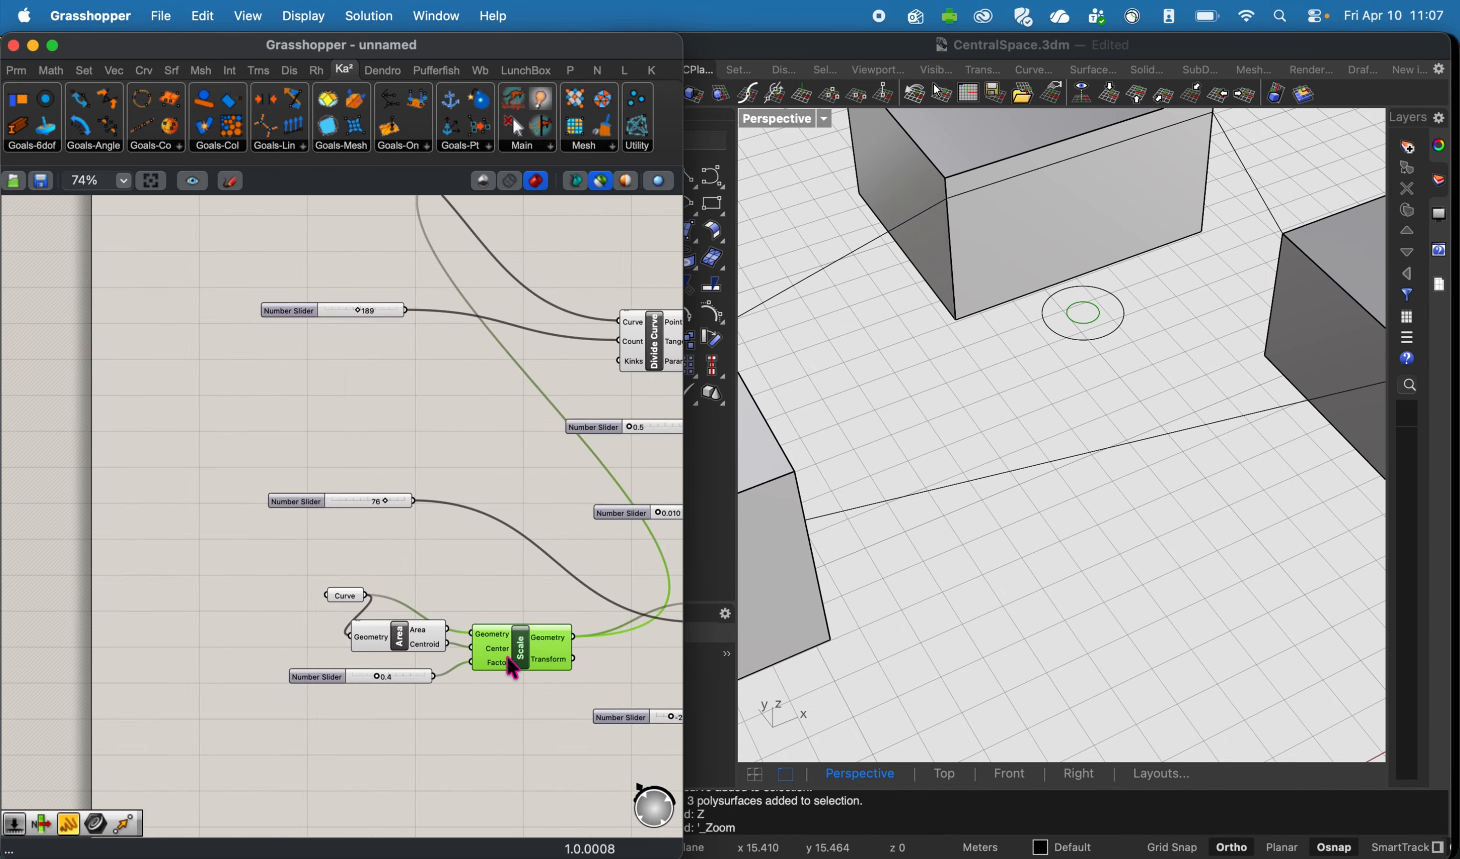
right_drag(454, 651, 209, 517)
right_drag(517, 470, 186, 536)
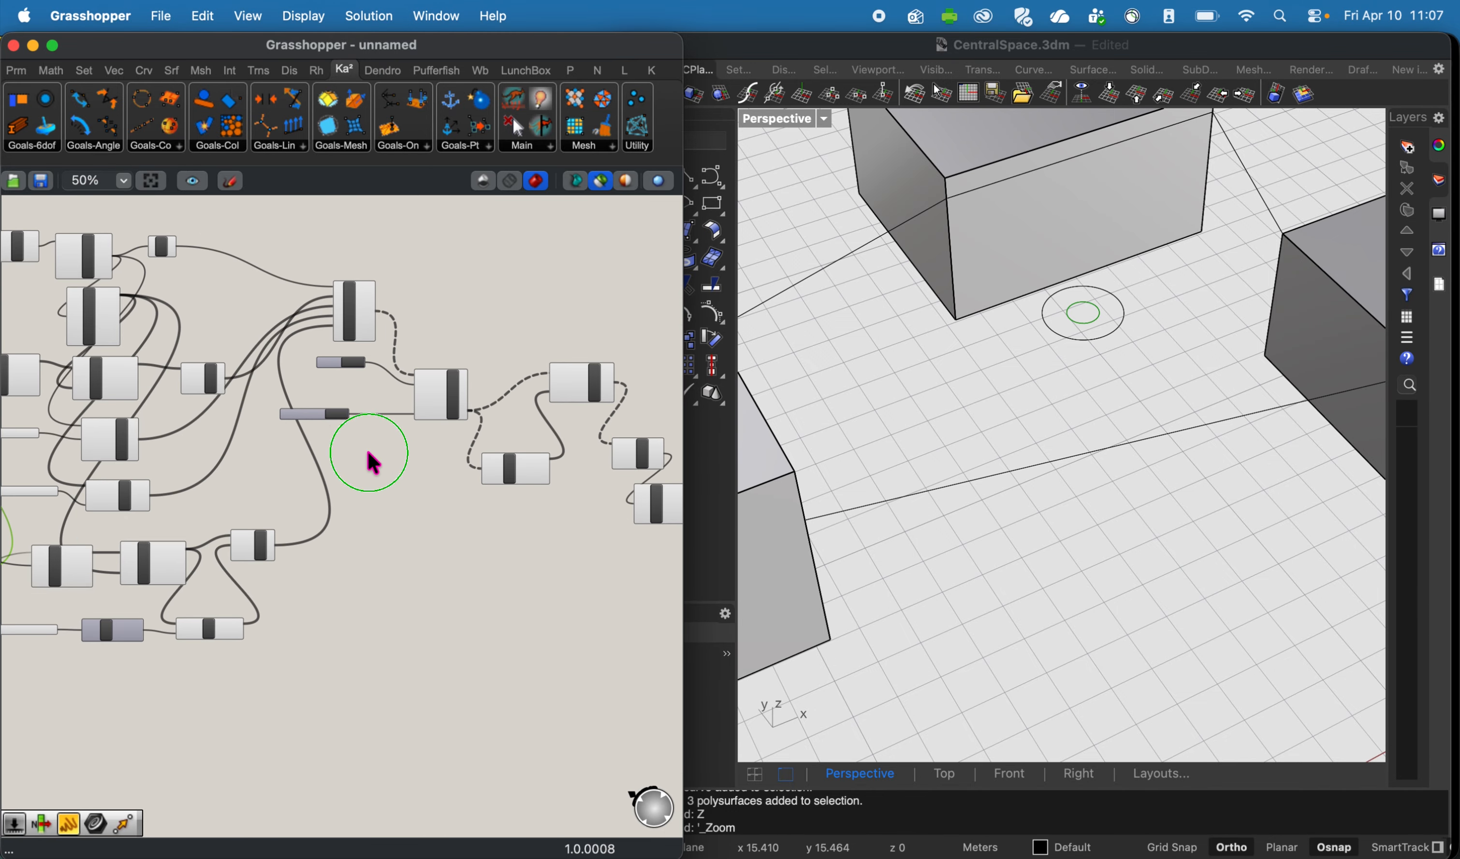
right_drag(369, 453, 293, 452)
scroll(354, 414, up, 5)
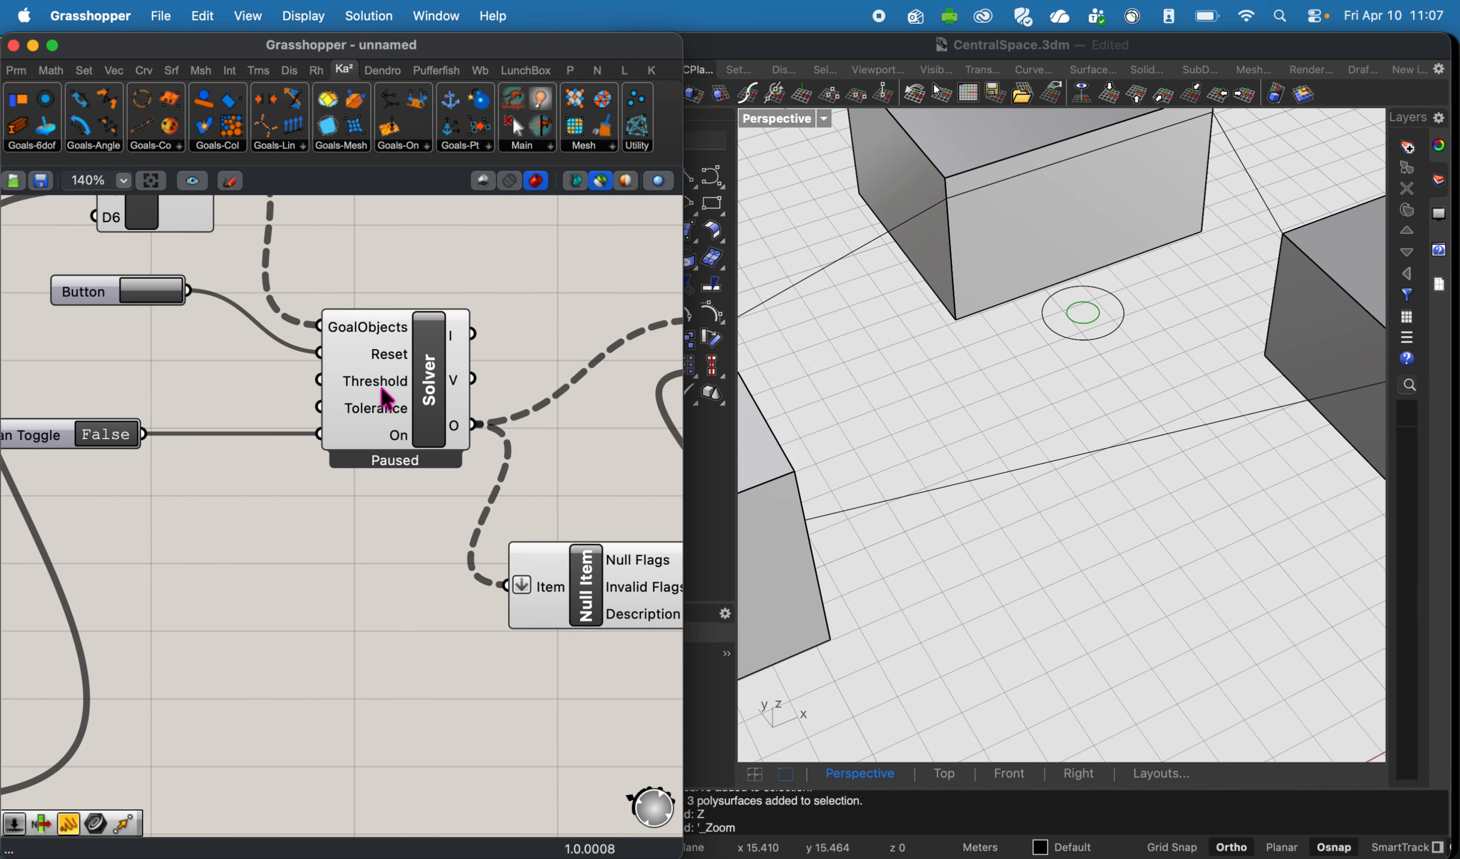
click(387, 400)
click(155, 288)
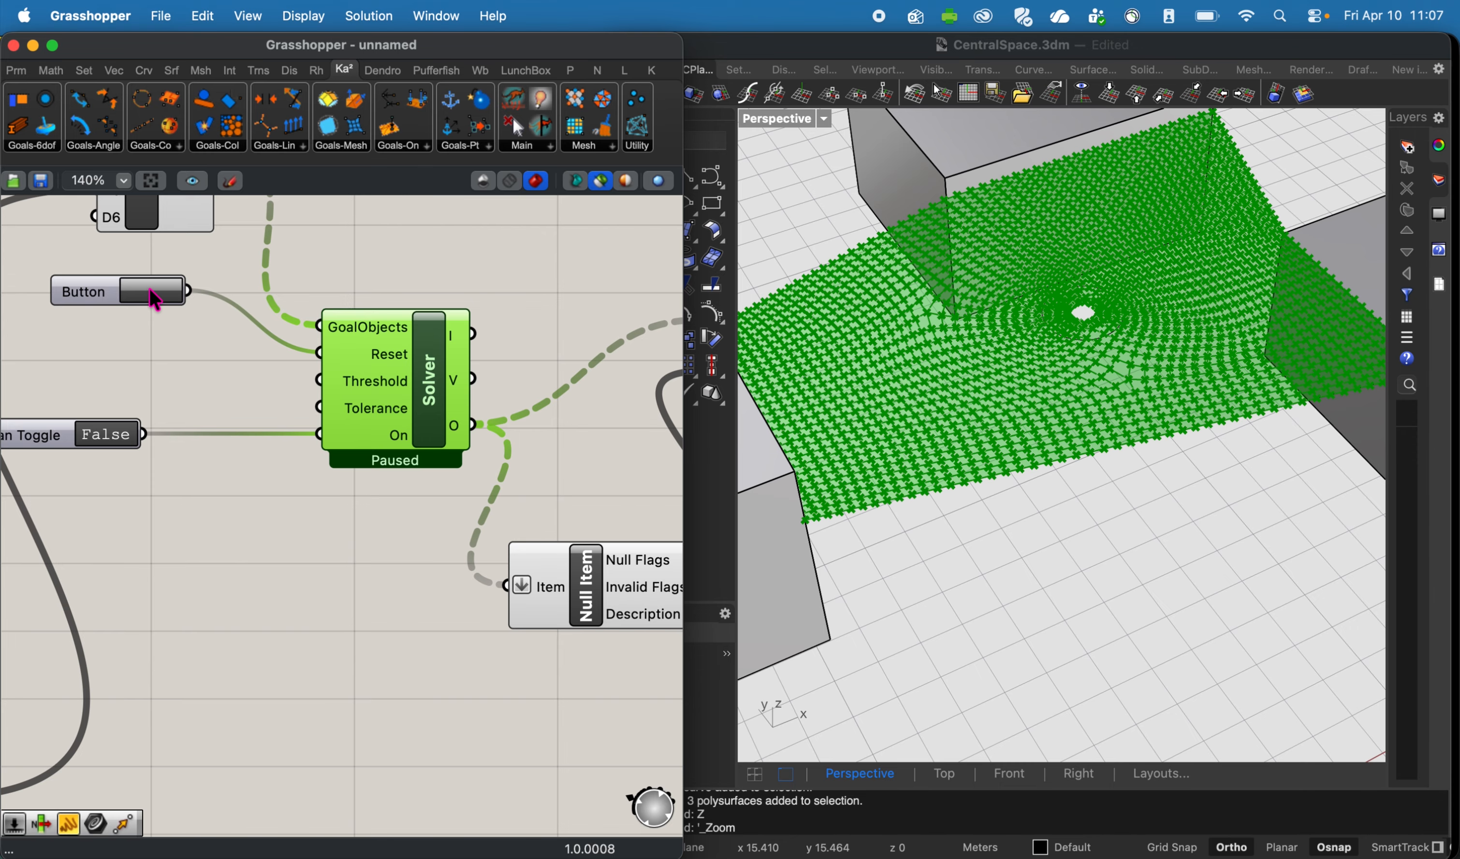
double_click(98, 437)
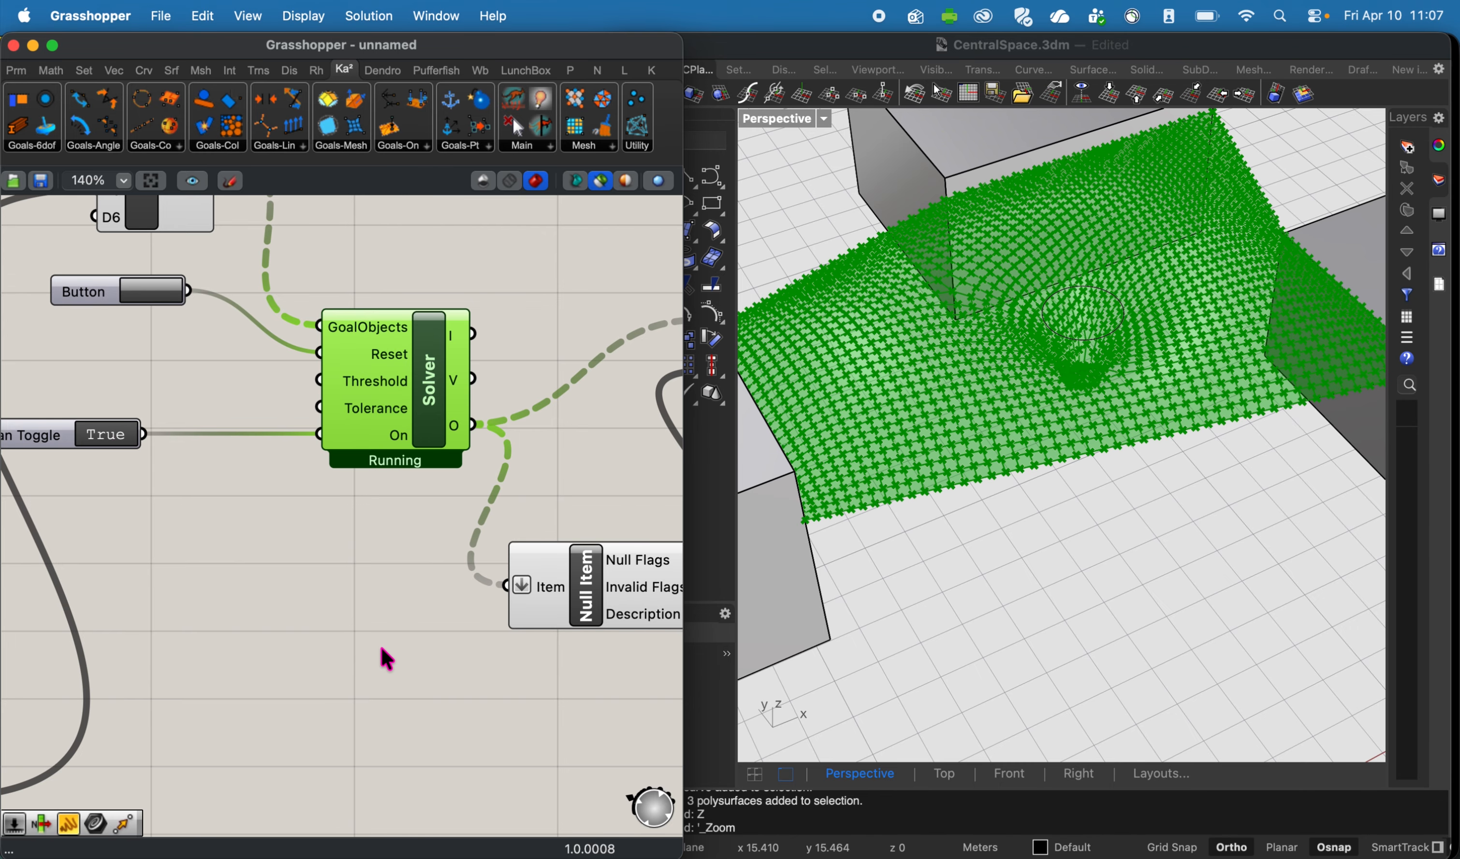
click(387, 659)
Preview the List Item mesh together with the Mesh Edges lines and examine the relaxed funnel and the edge beside the box.
scroll(293, 613, down, 5)
click(501, 610)
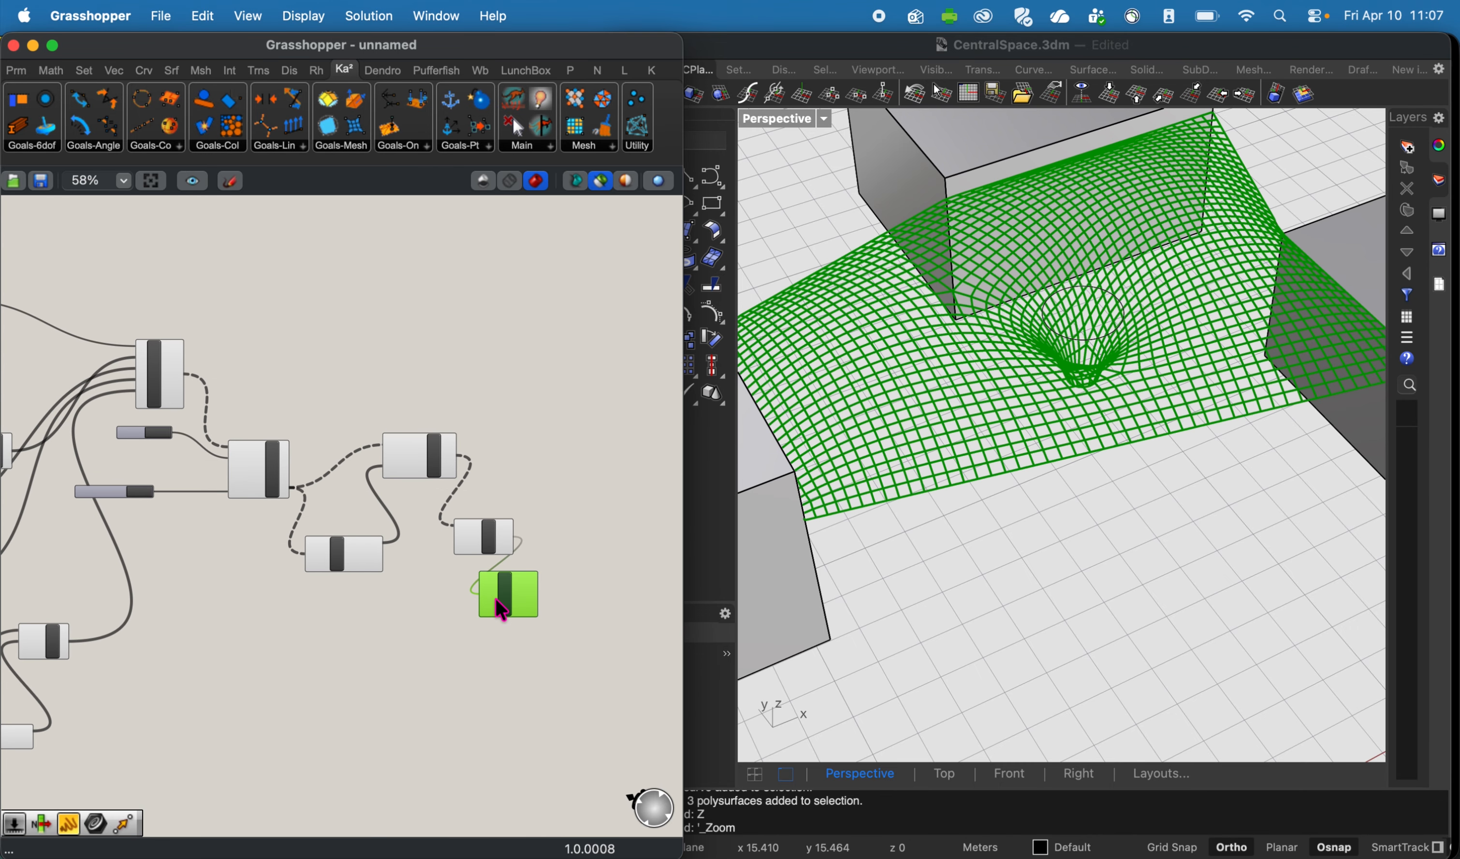
shift+click(481, 539)
click(564, 482)
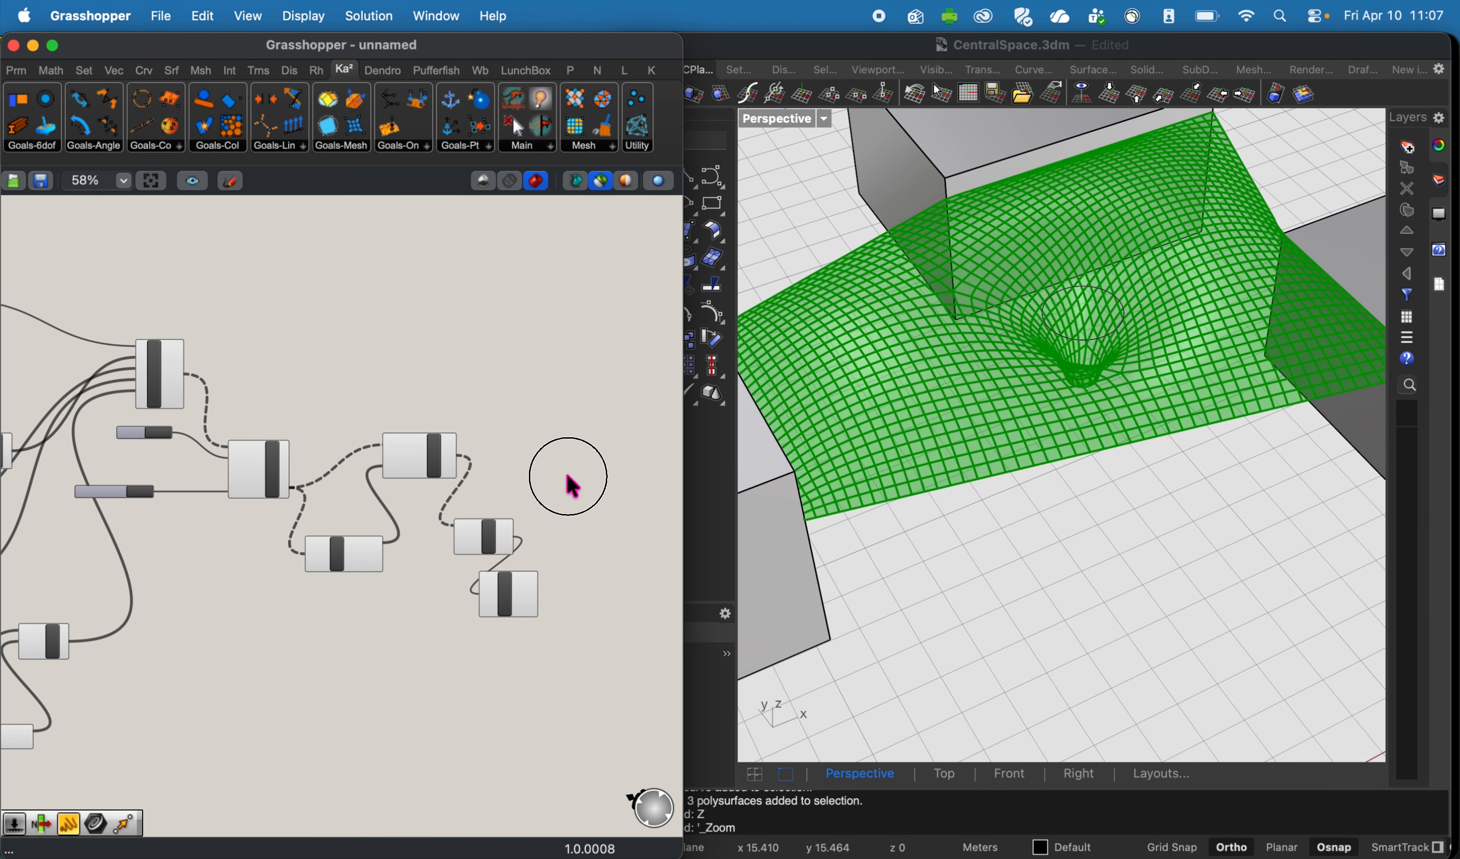
click(487, 535)
shift+click(502, 595)
right_drag(1105, 497, 946, 475)
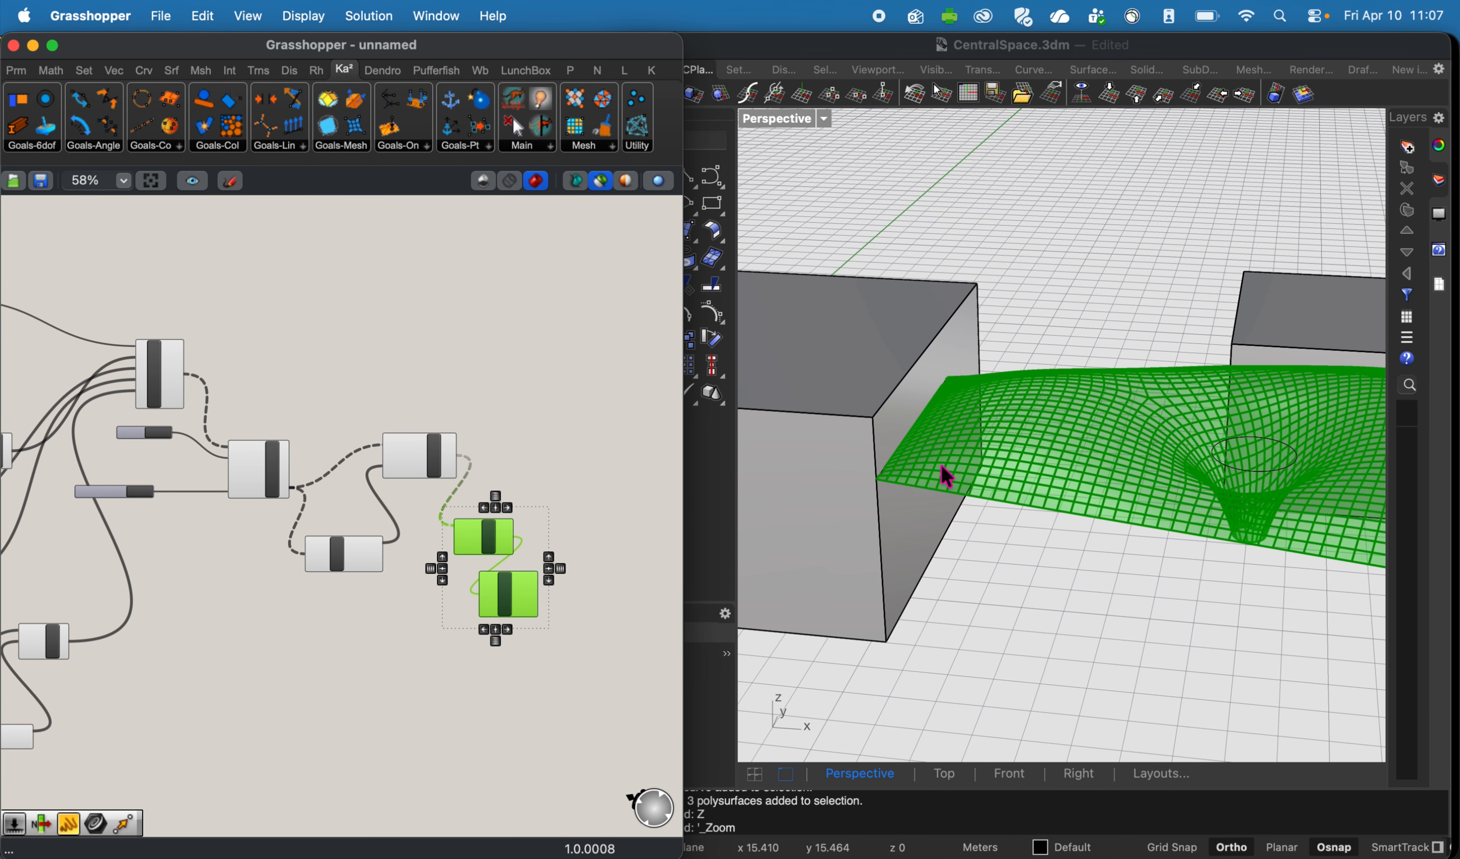
click(933, 434)
scroll(928, 460, up, 5)
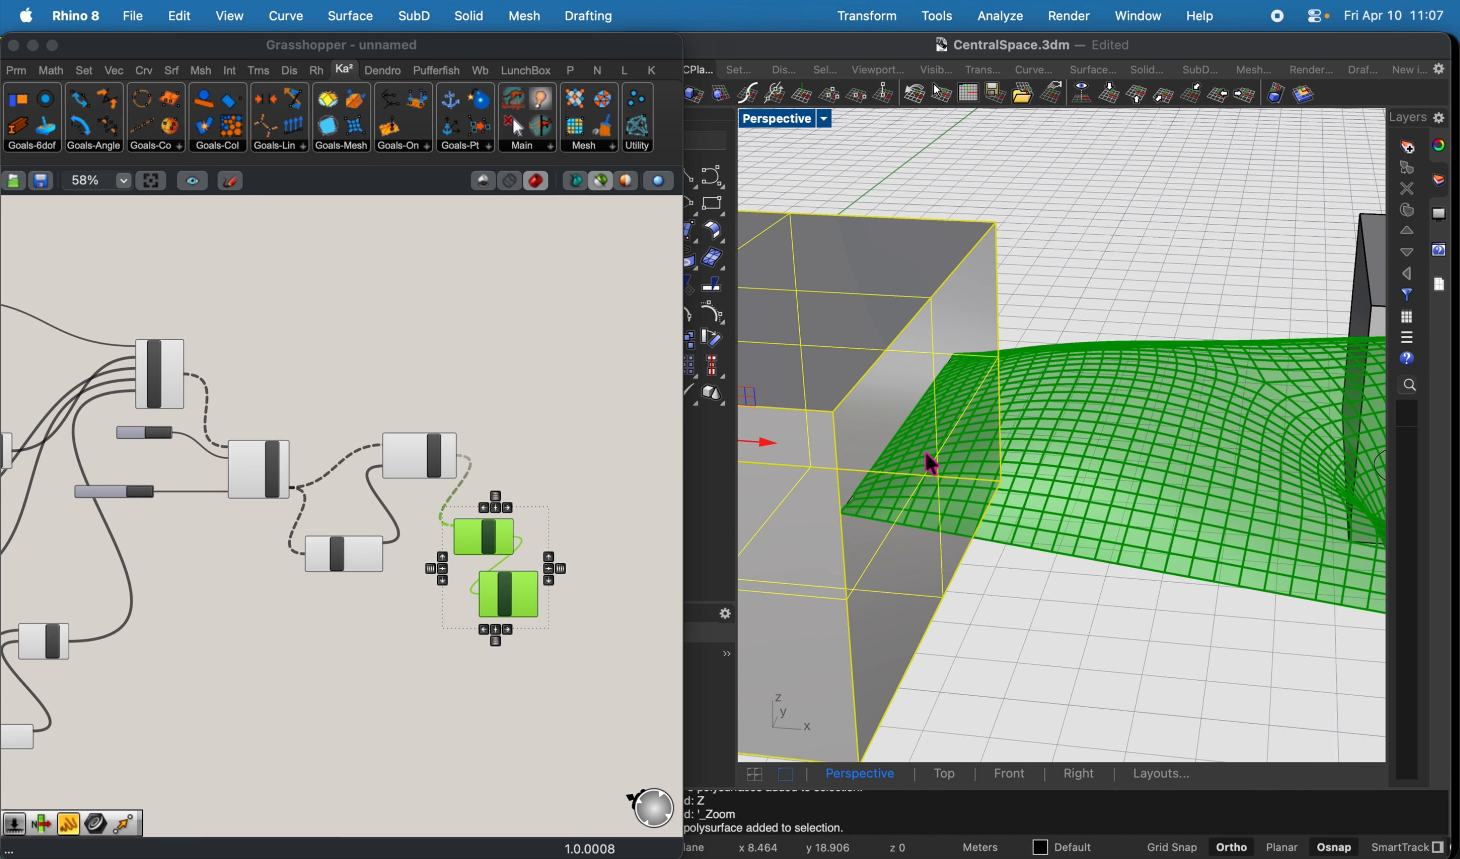
Inspect the Quad Remesh component and its flat mesh, and compare it with the relaxed mesh from the final List Item.
right_drag(138, 481, 326, 483)
right_drag(136, 384, 439, 408)
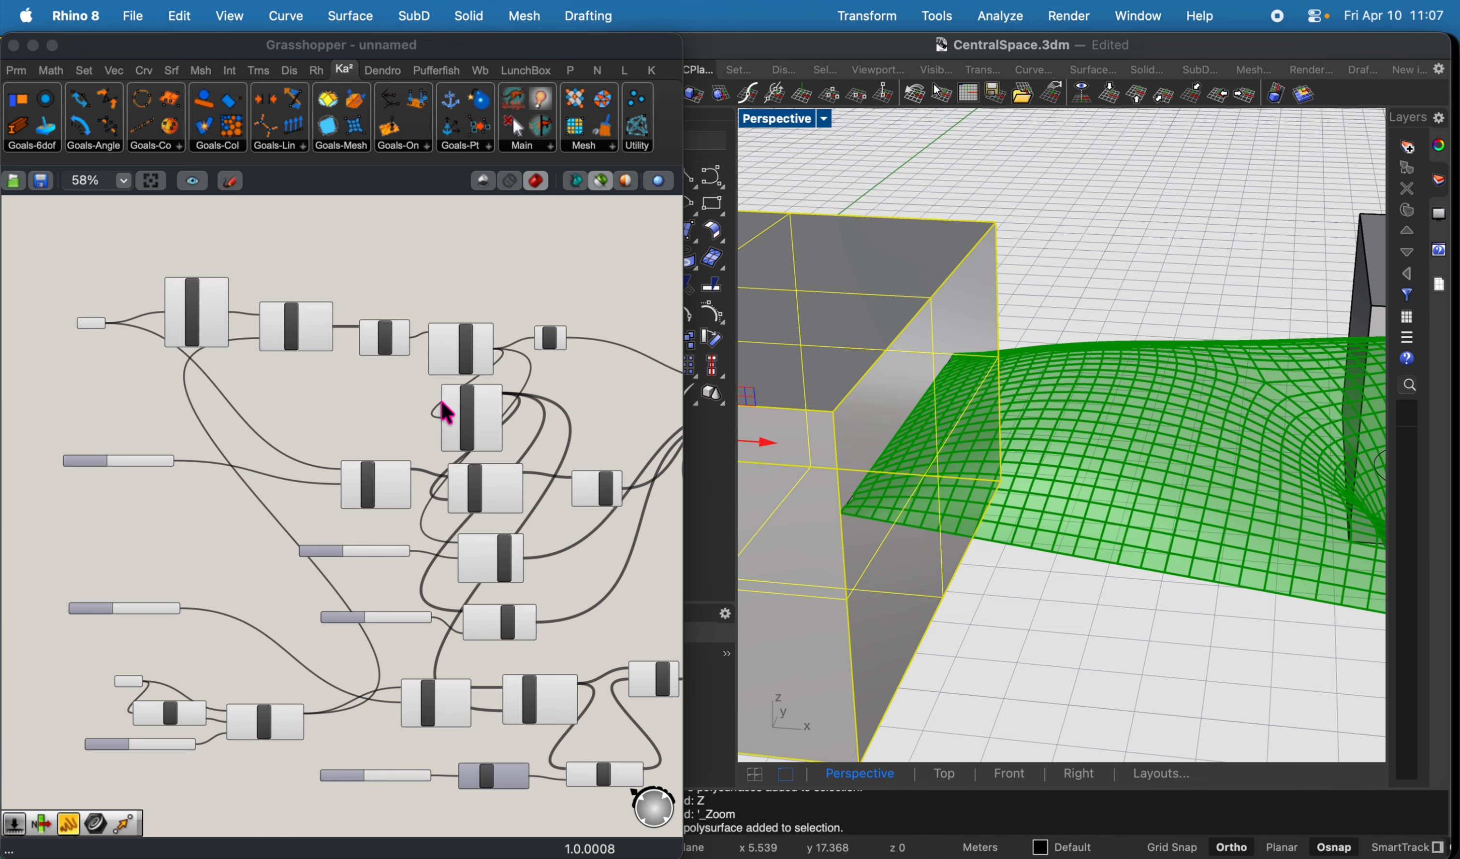
click(368, 391)
scroll(367, 387, up, 5)
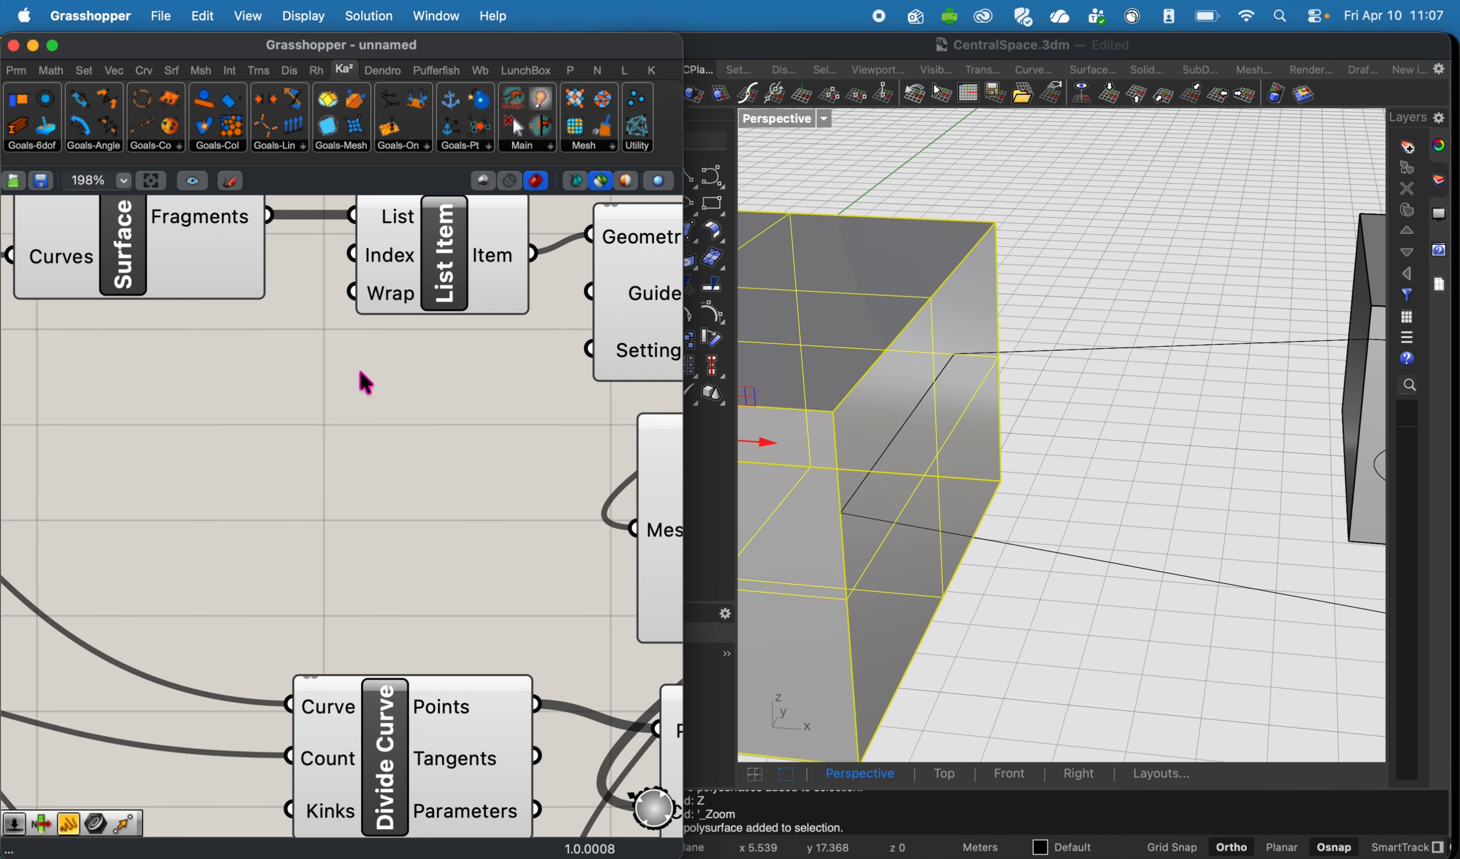
scroll(362, 373, down, 1)
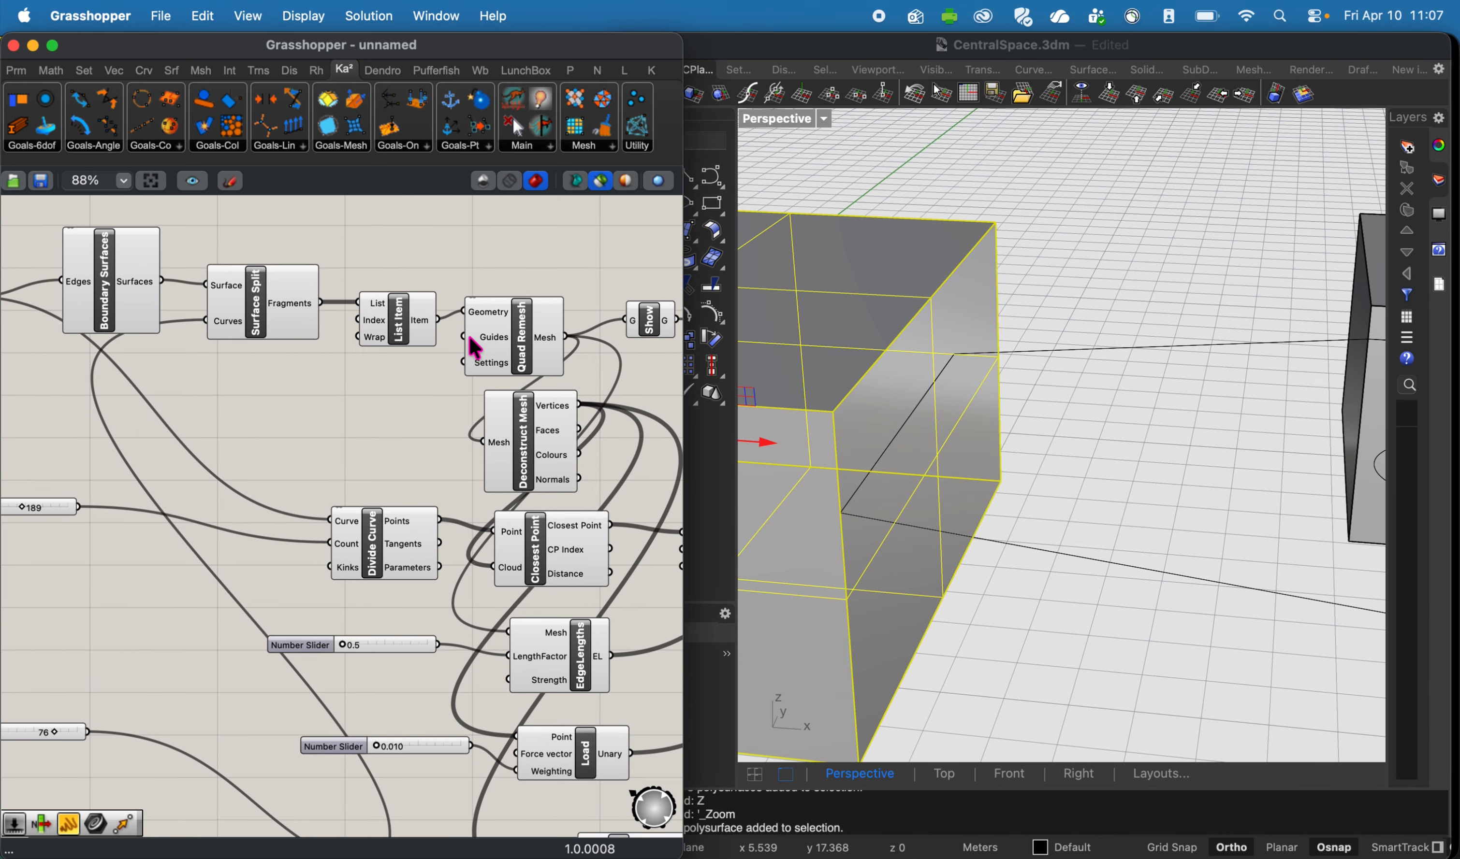
right_click(490, 361)
click(493, 366)
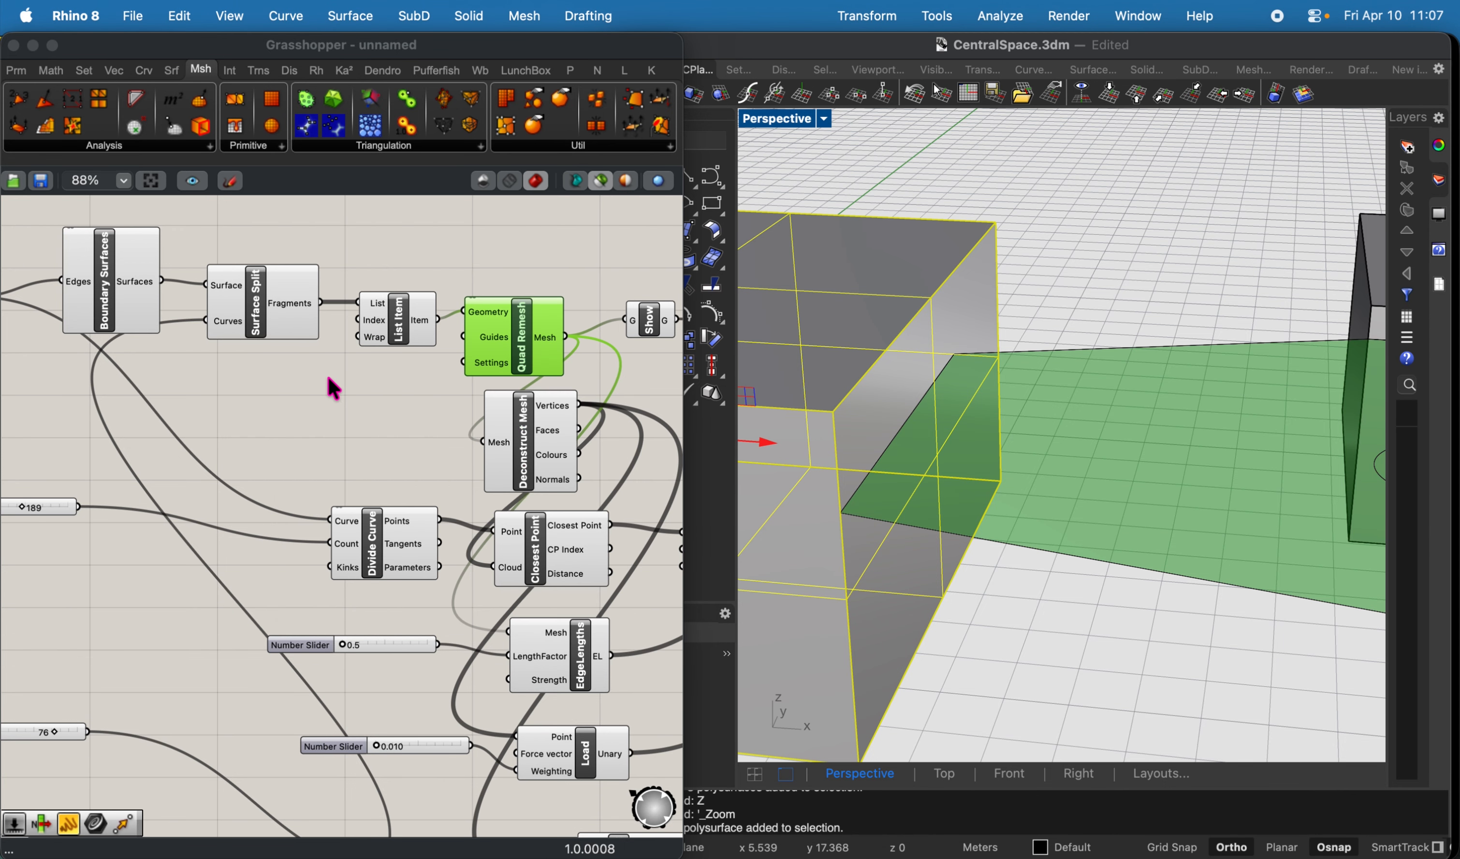
click(433, 424)
scroll(435, 426, right, 10)
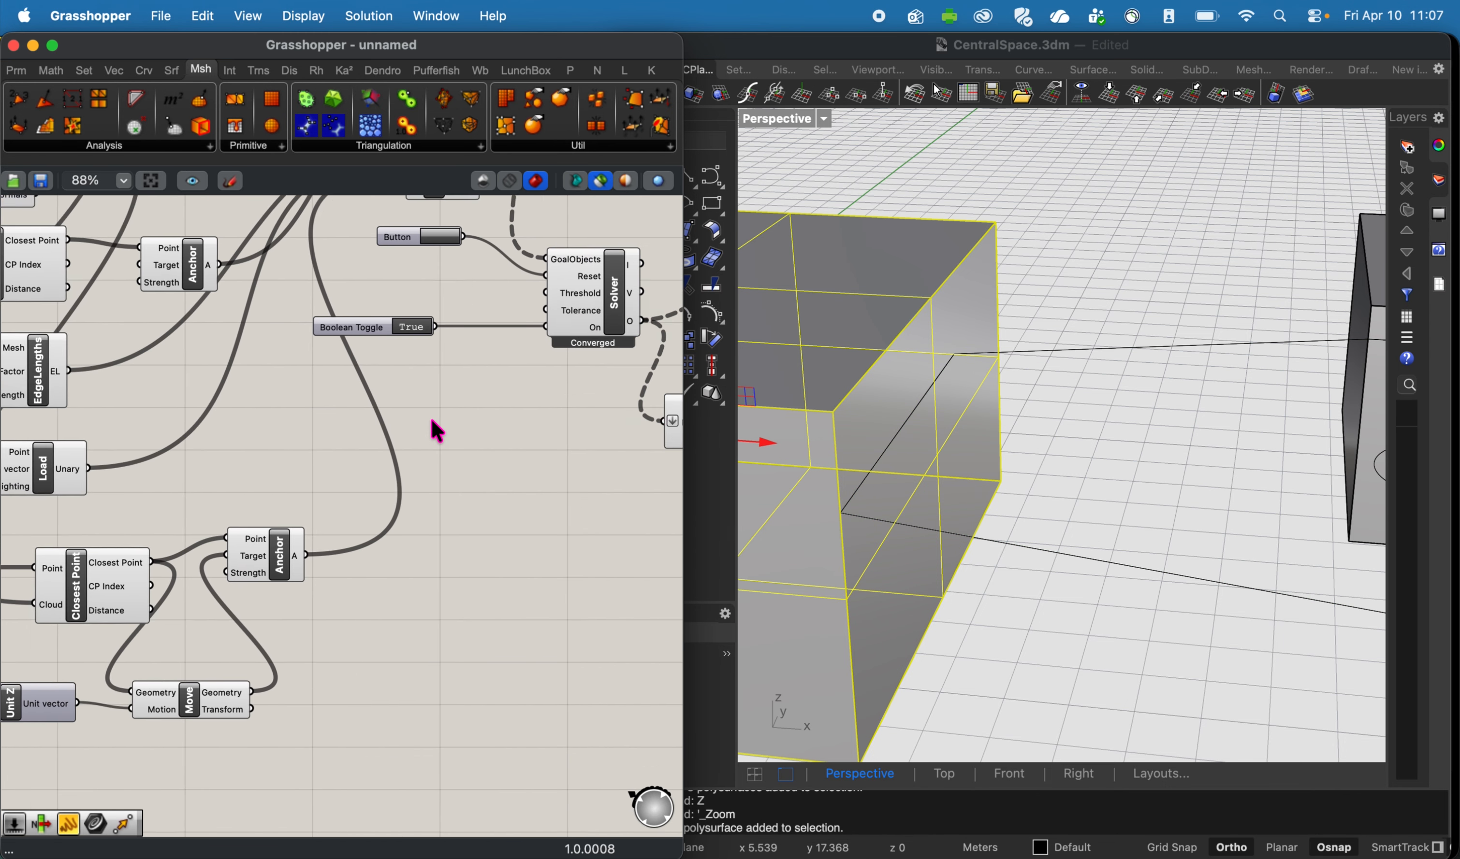
scroll(431, 420, right, 10)
click(429, 487)
click(501, 410)
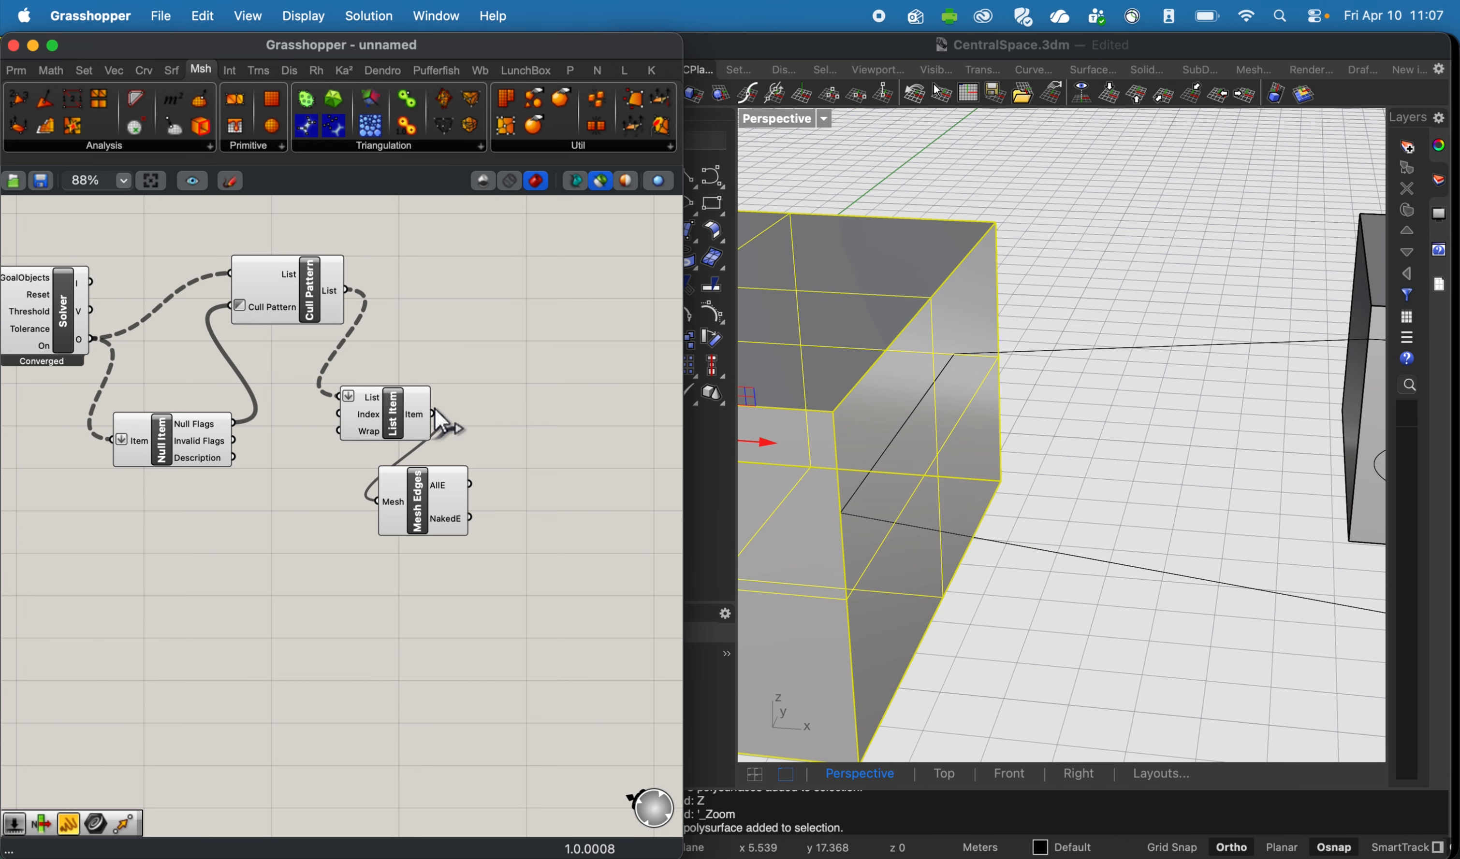
drag(435, 409, 434, 414)
click(372, 427)
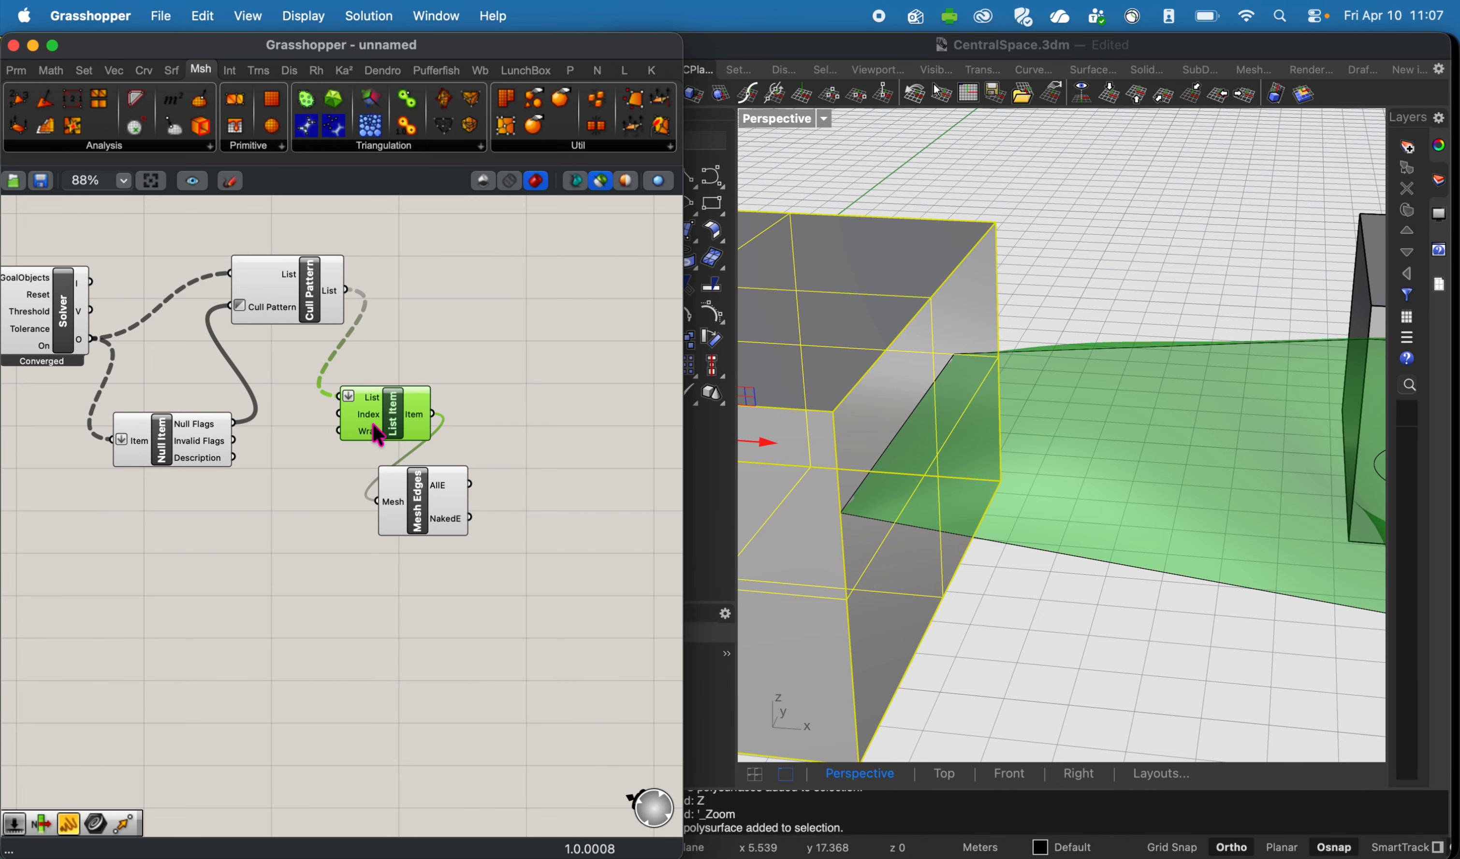
Add Weaverbird's Mesh Edges, feed it the List Item mesh, and inspect its wireframe around the funnel.
double_click(517, 414)
text(weaver)
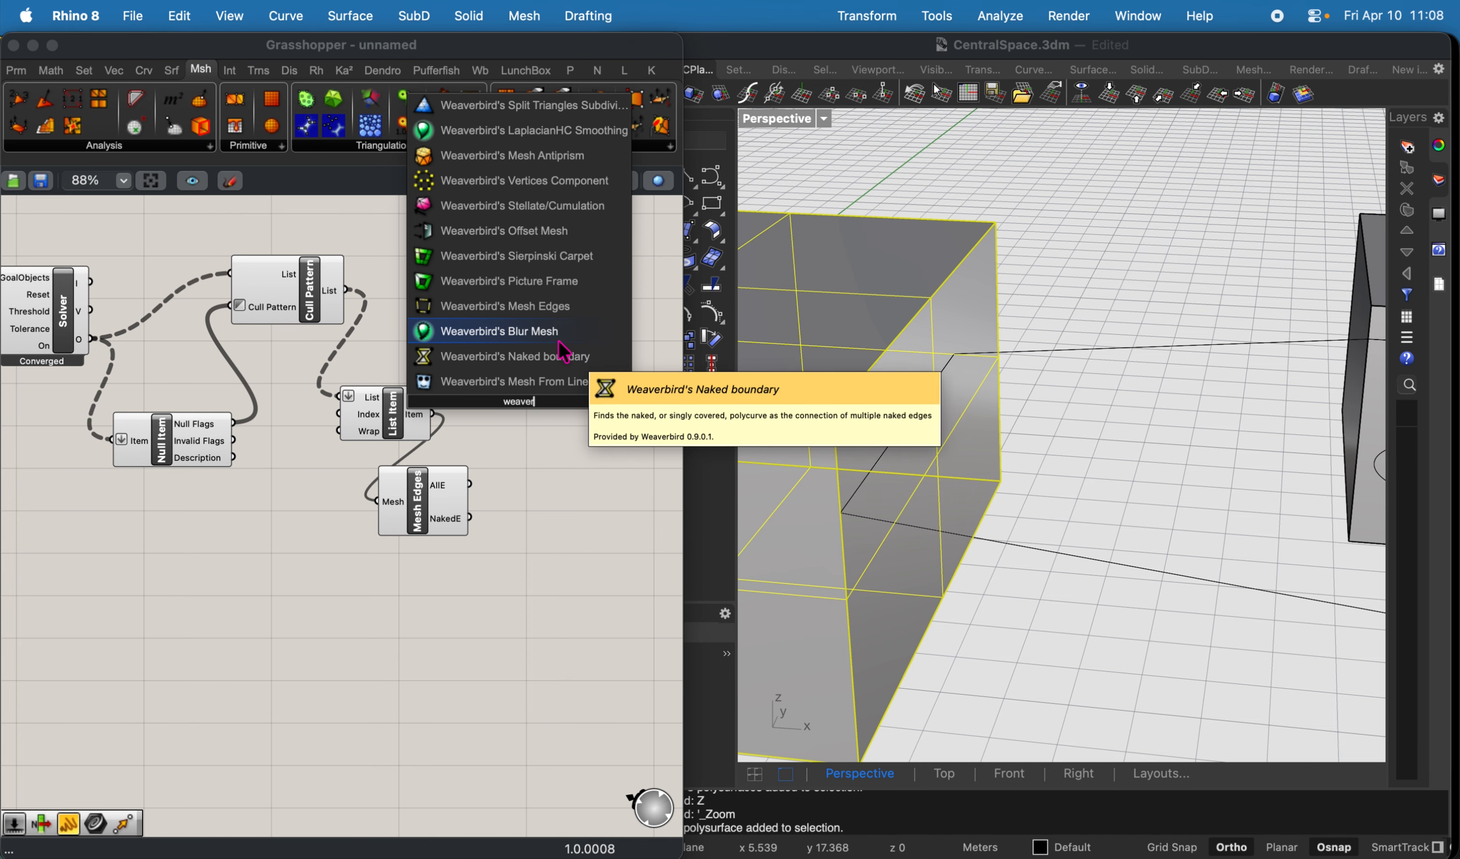
click(555, 306)
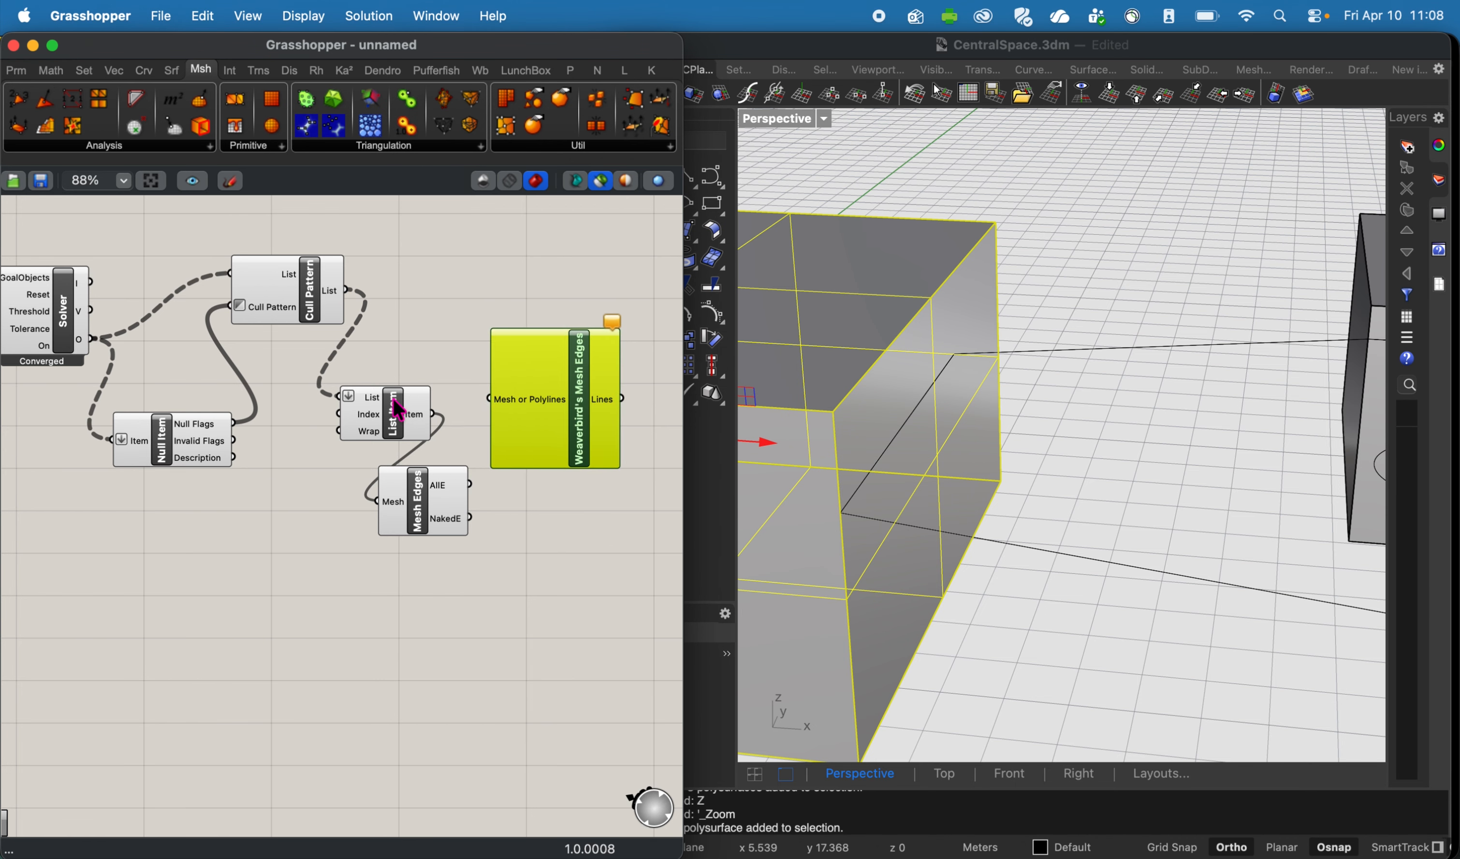
click(398, 408)
drag(432, 414, 544, 424)
click(544, 430)
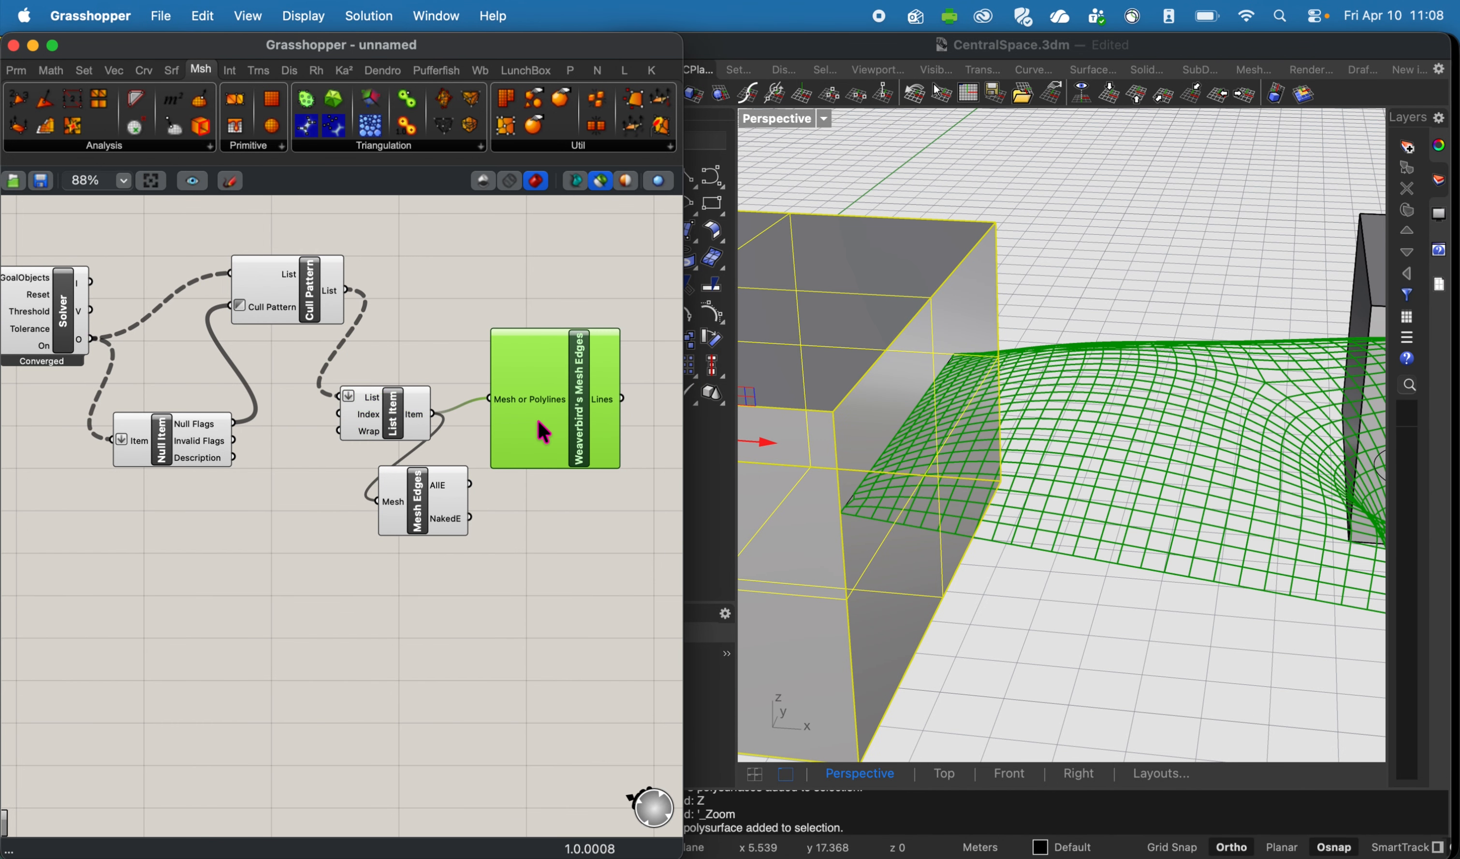
right_drag(1132, 410, 1056, 419)
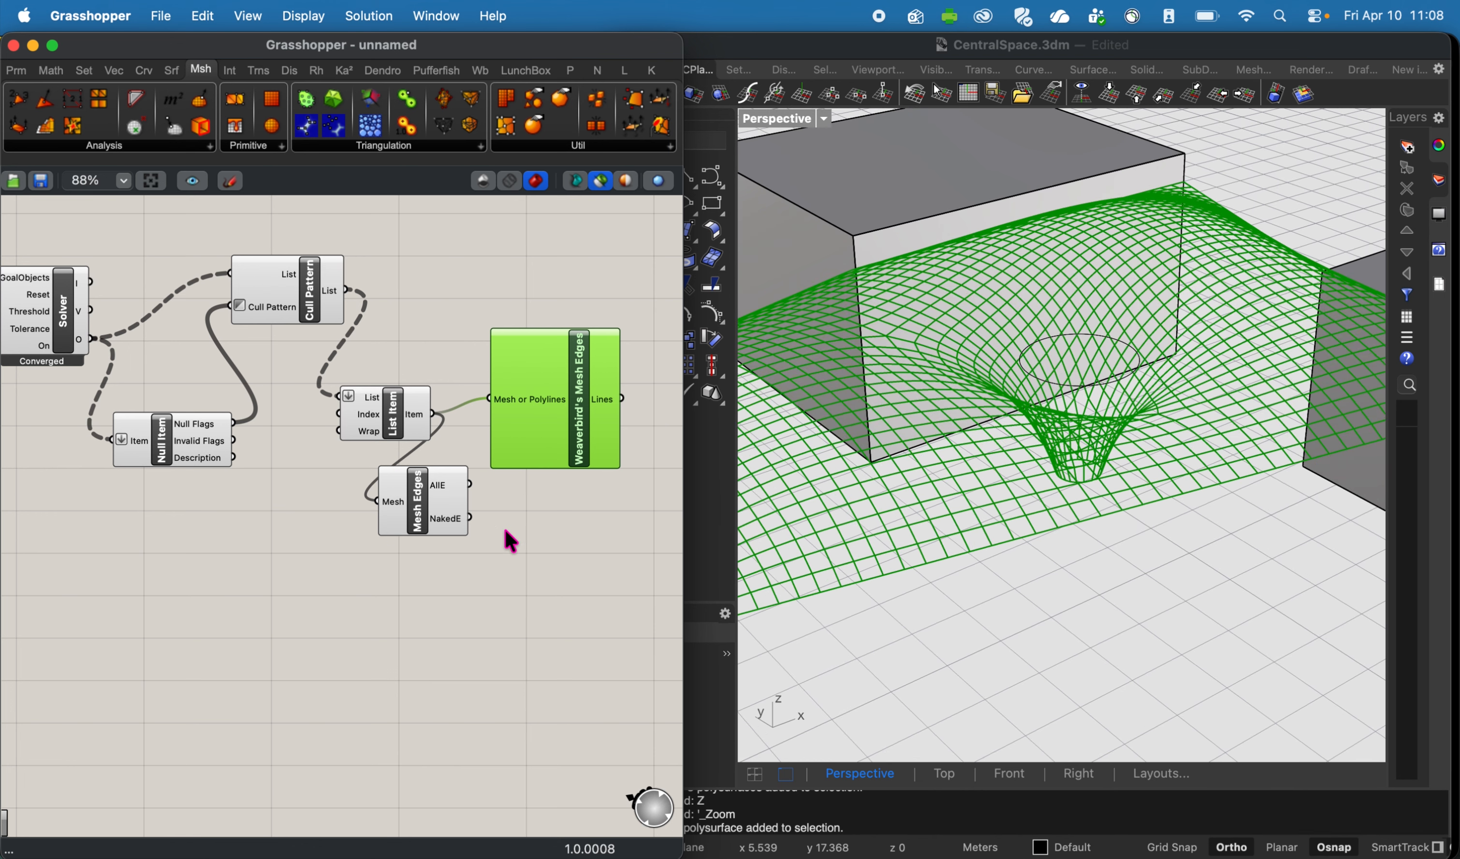
Add Weaverbird's Picture Frame beside Weaverbird's Mesh Edges and connect the Lines output to its Mesh/Polylines input.
right_drag(511, 541, 294, 554)
double_click(485, 435)
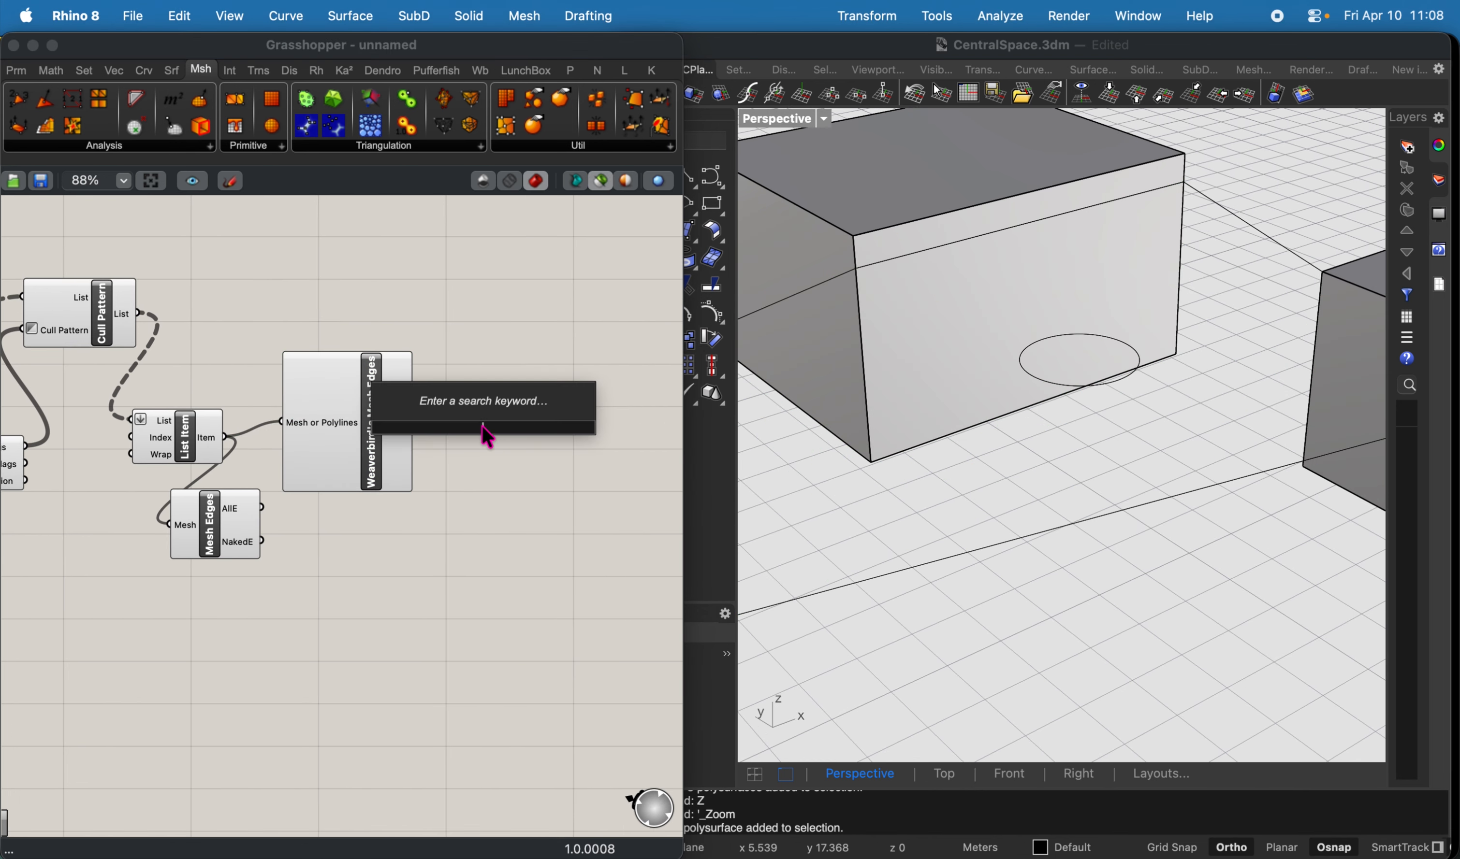
text(wbpicture)
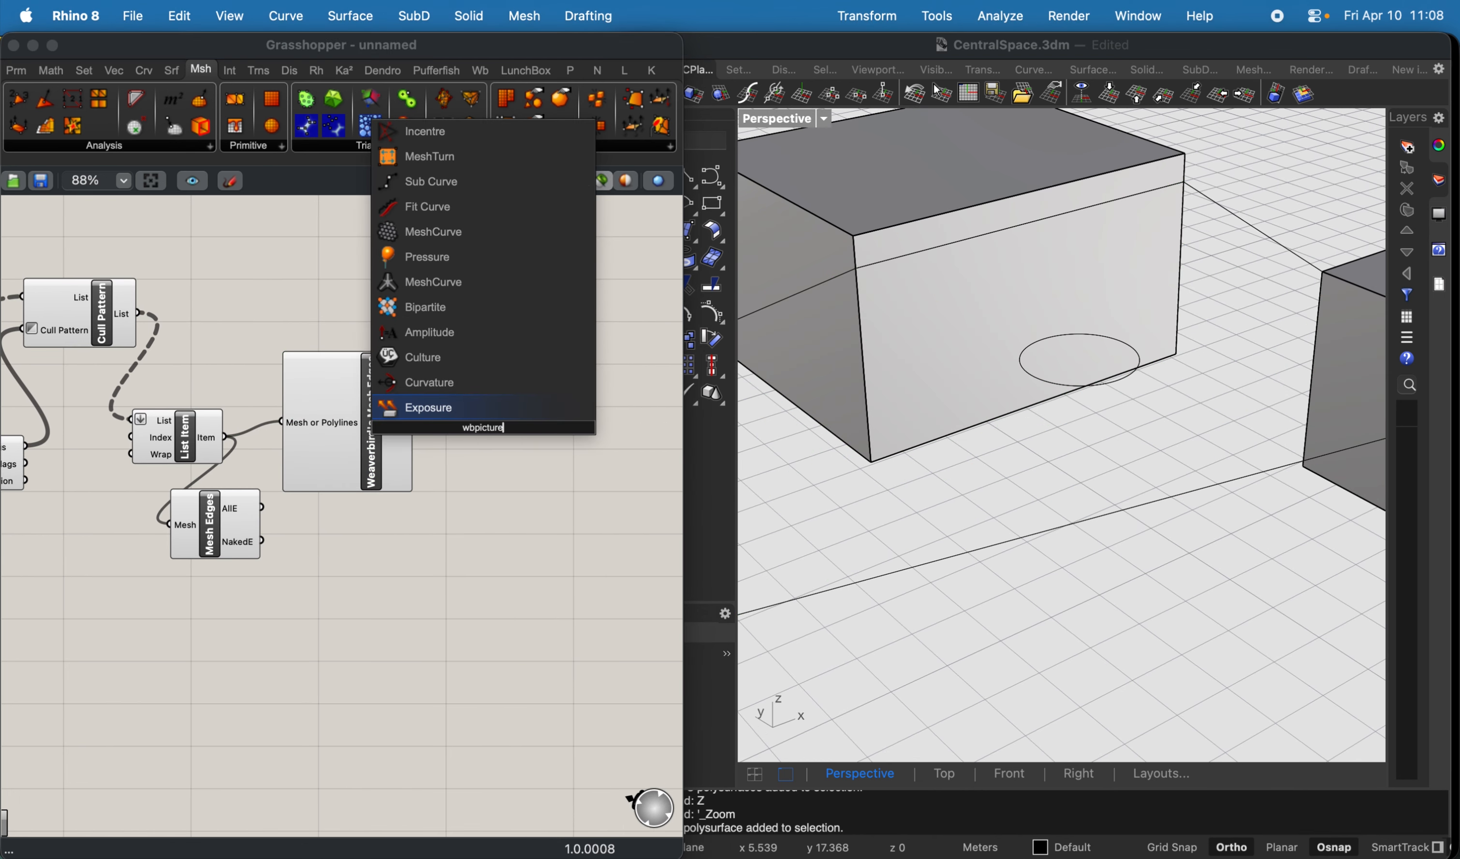
key(BackSpace)
key(BackSpace)
key(BackSpace)
key(BackSpace)
key(BackSpace)
key(BackSpace)
key(BackSpace)
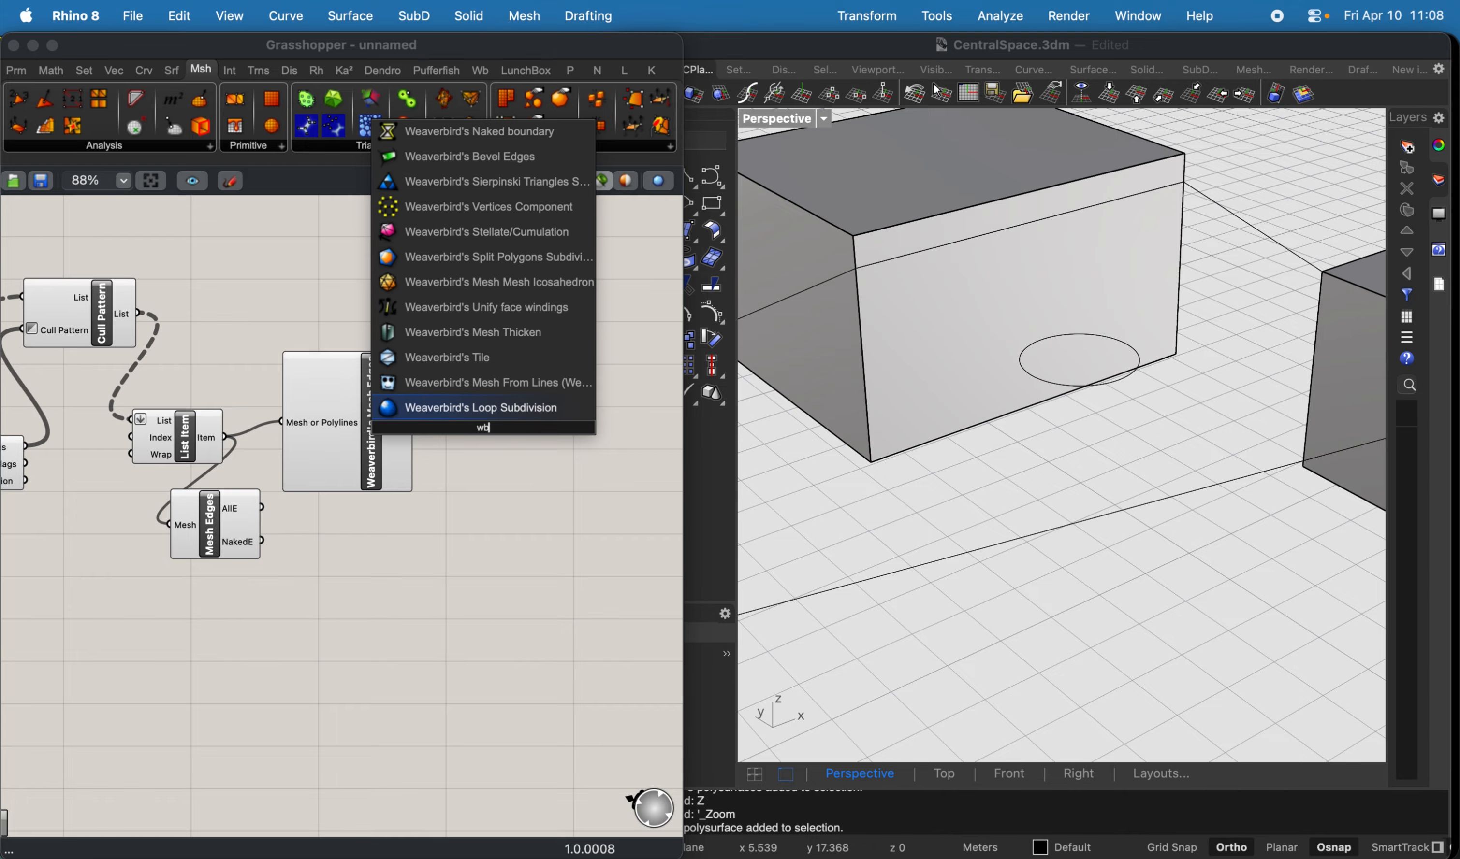
text(fra)
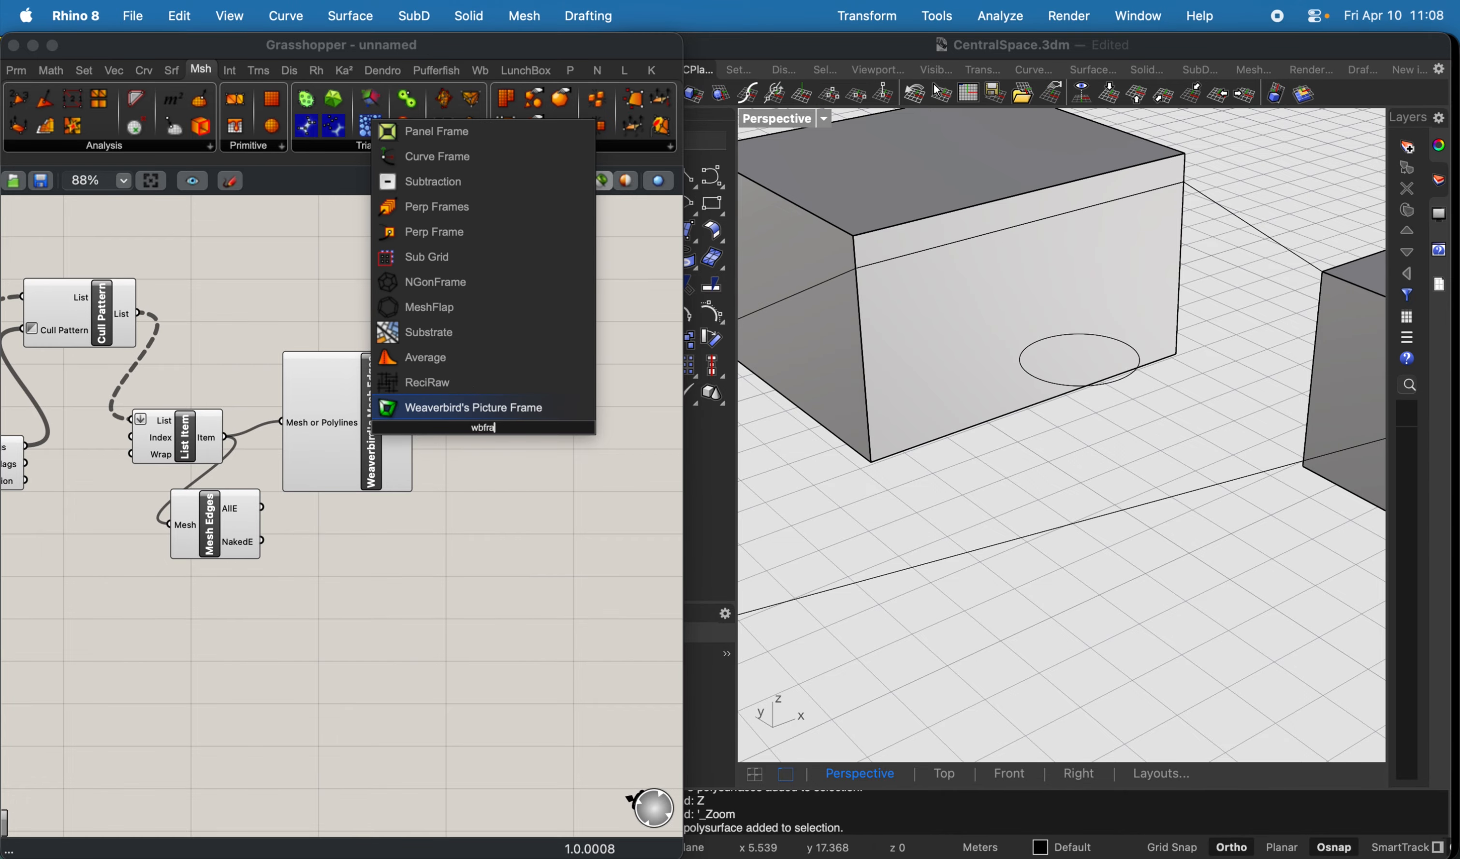
click(491, 408)
drag(452, 422, 509, 432)
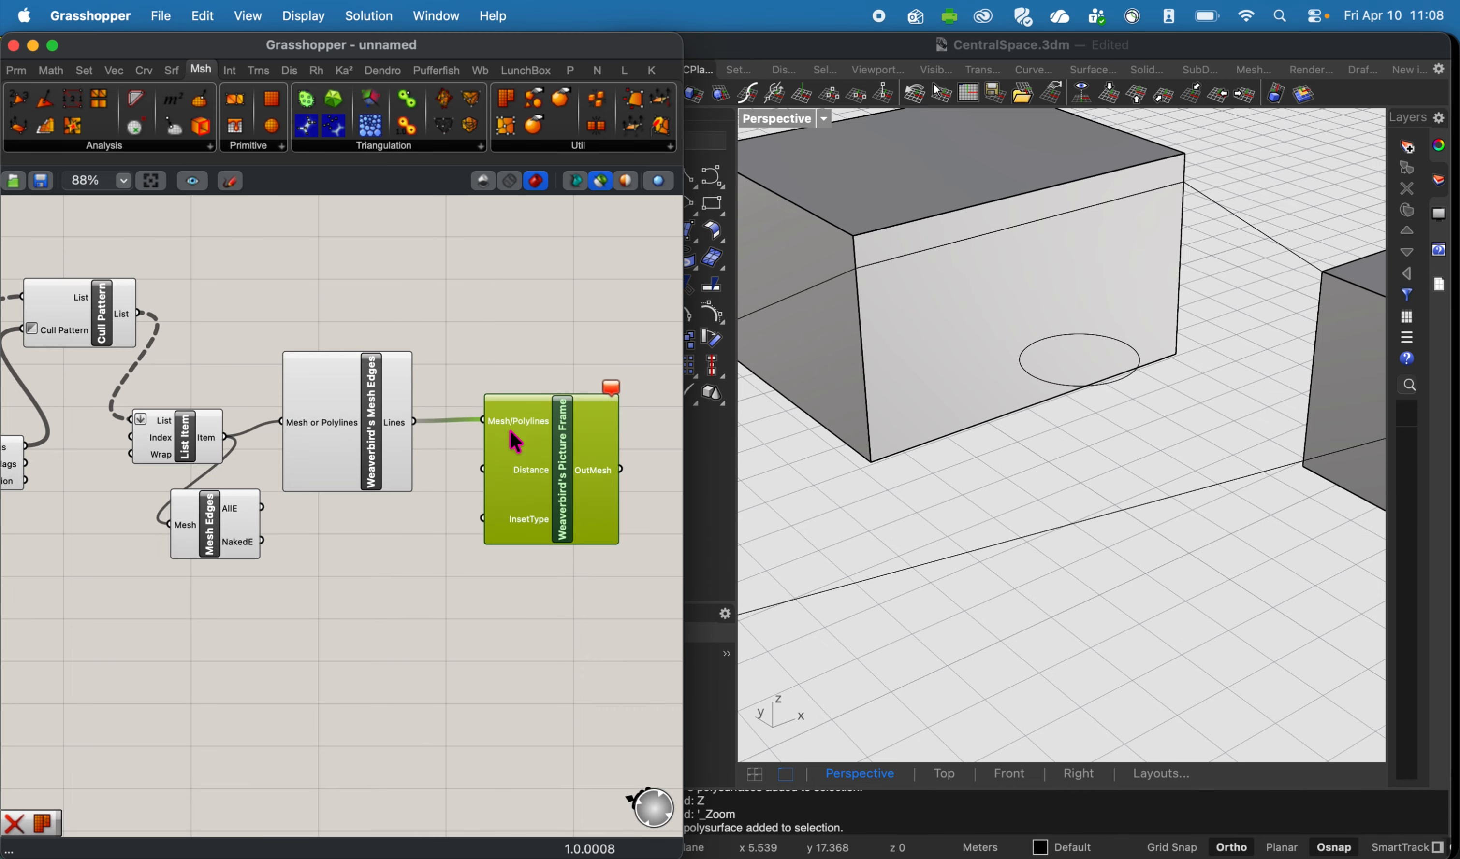
Rewire Picture Frame's Mesh/Polylines input to the List Item mesh and place the component below Weaverbird's Mesh Edges.
click(494, 382)
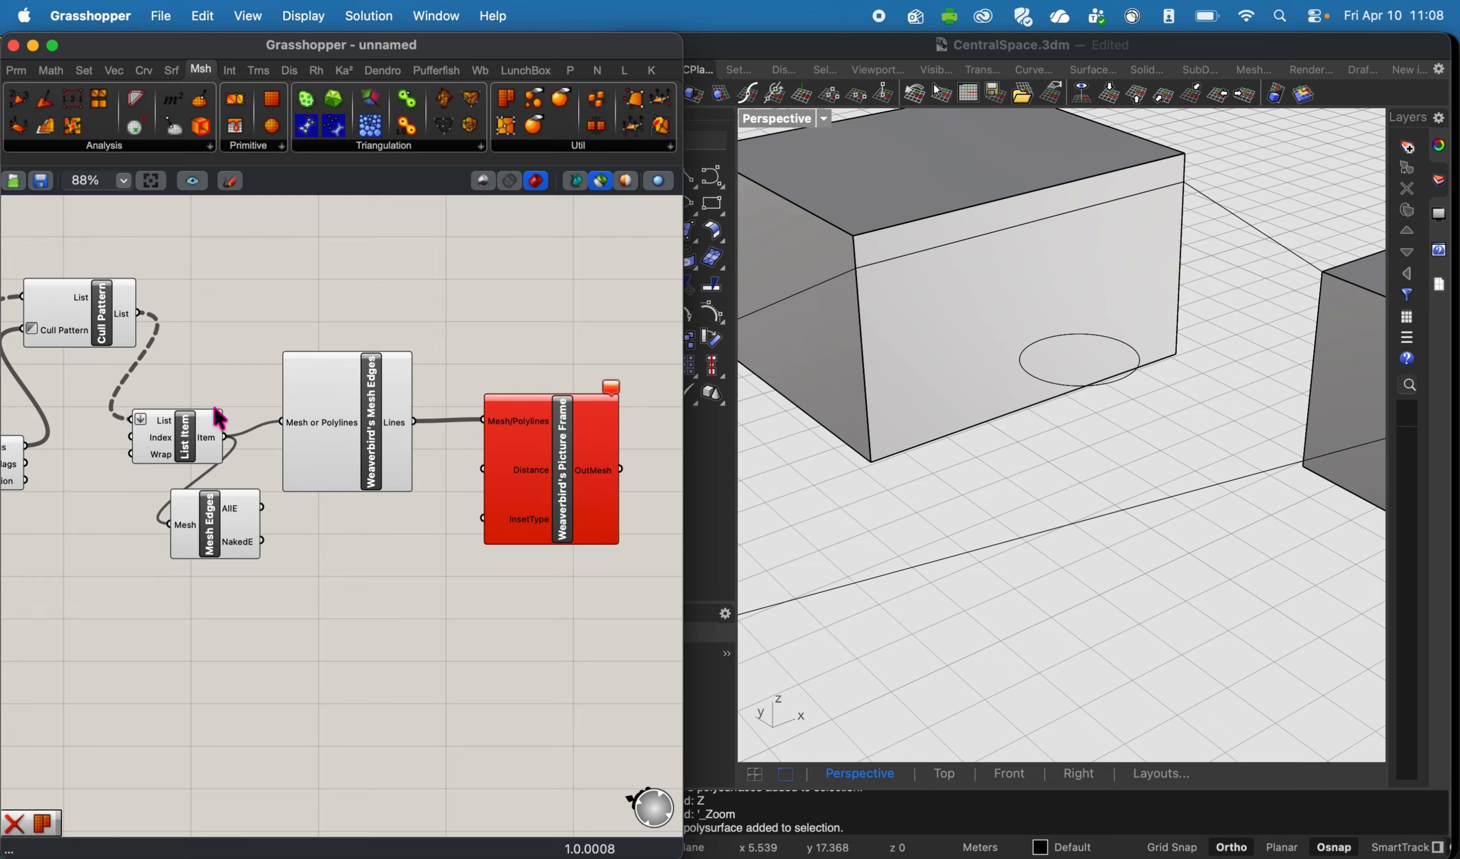
click(192, 443)
drag(227, 437, 482, 419)
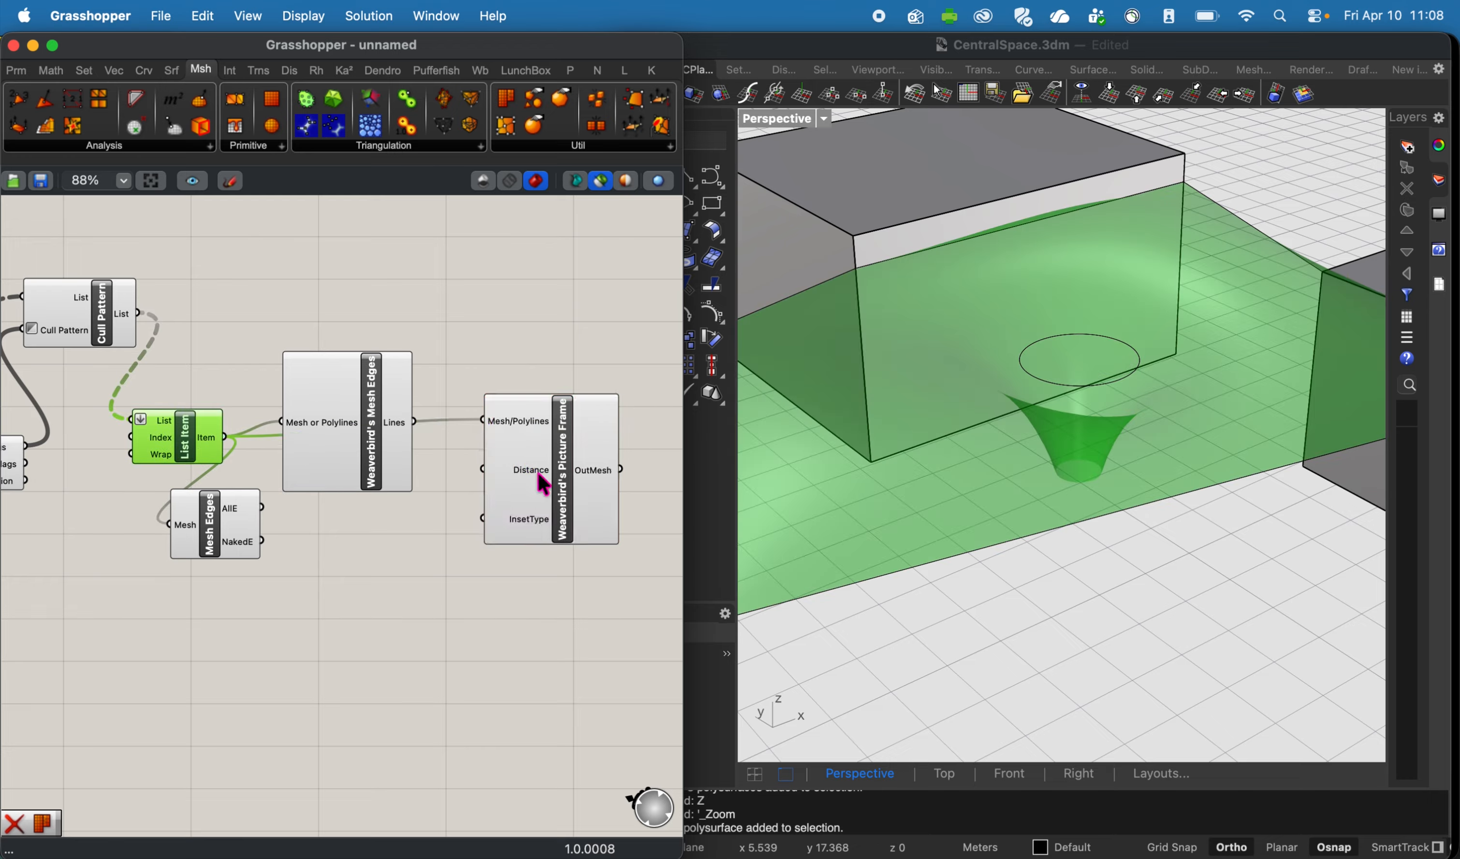
drag(543, 486, 487, 599)
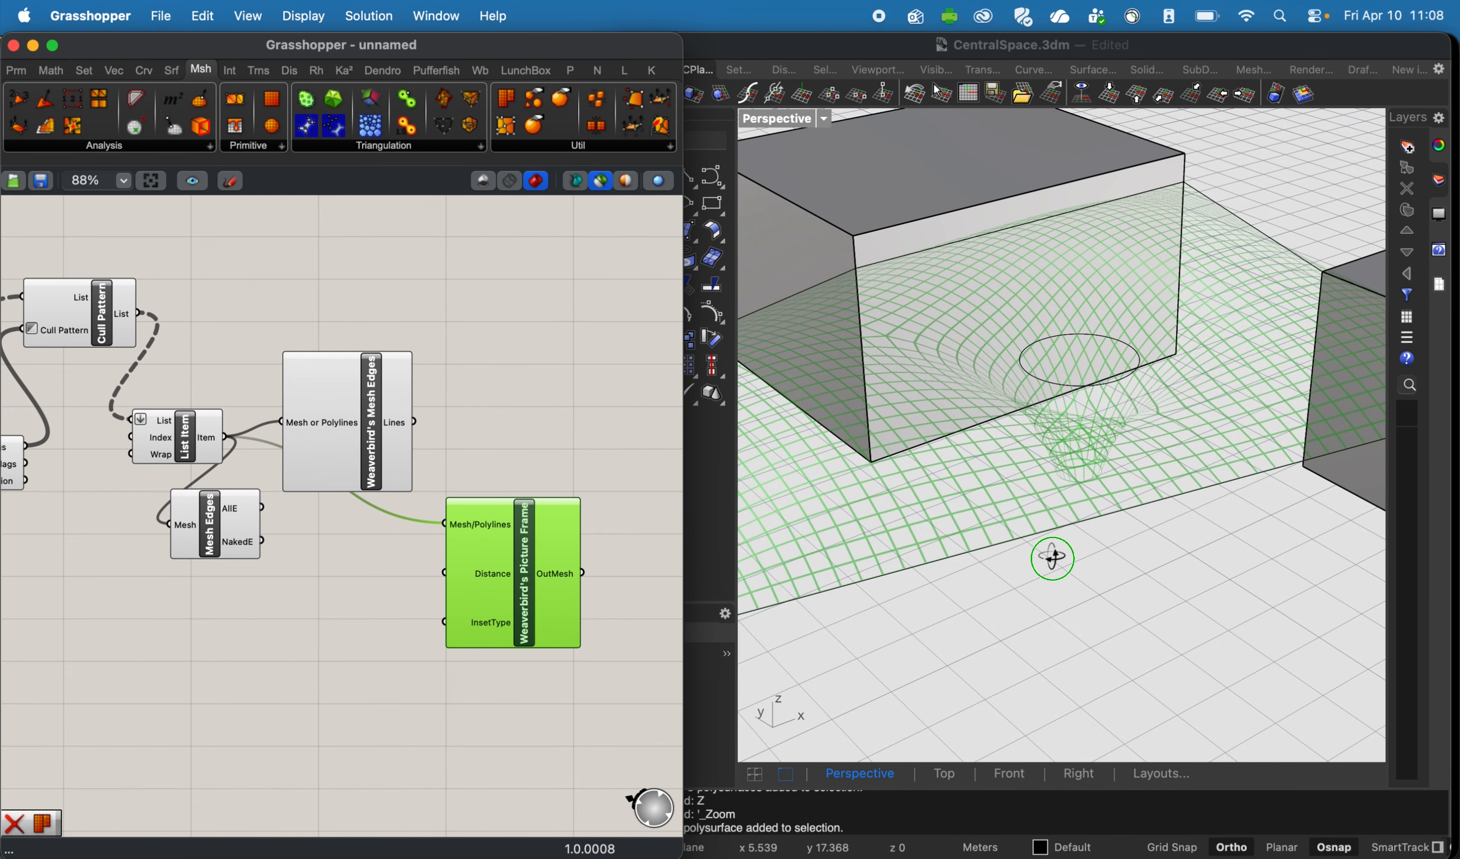
right_drag(1052, 558, 1038, 529)
drag(510, 593, 407, 610)
Add Weaverbird's Mesh Thicken beside Picture Frame and connect OutMesh to its Mesh/Curves input.
click(546, 573)
click(480, 70)
click(550, 150)
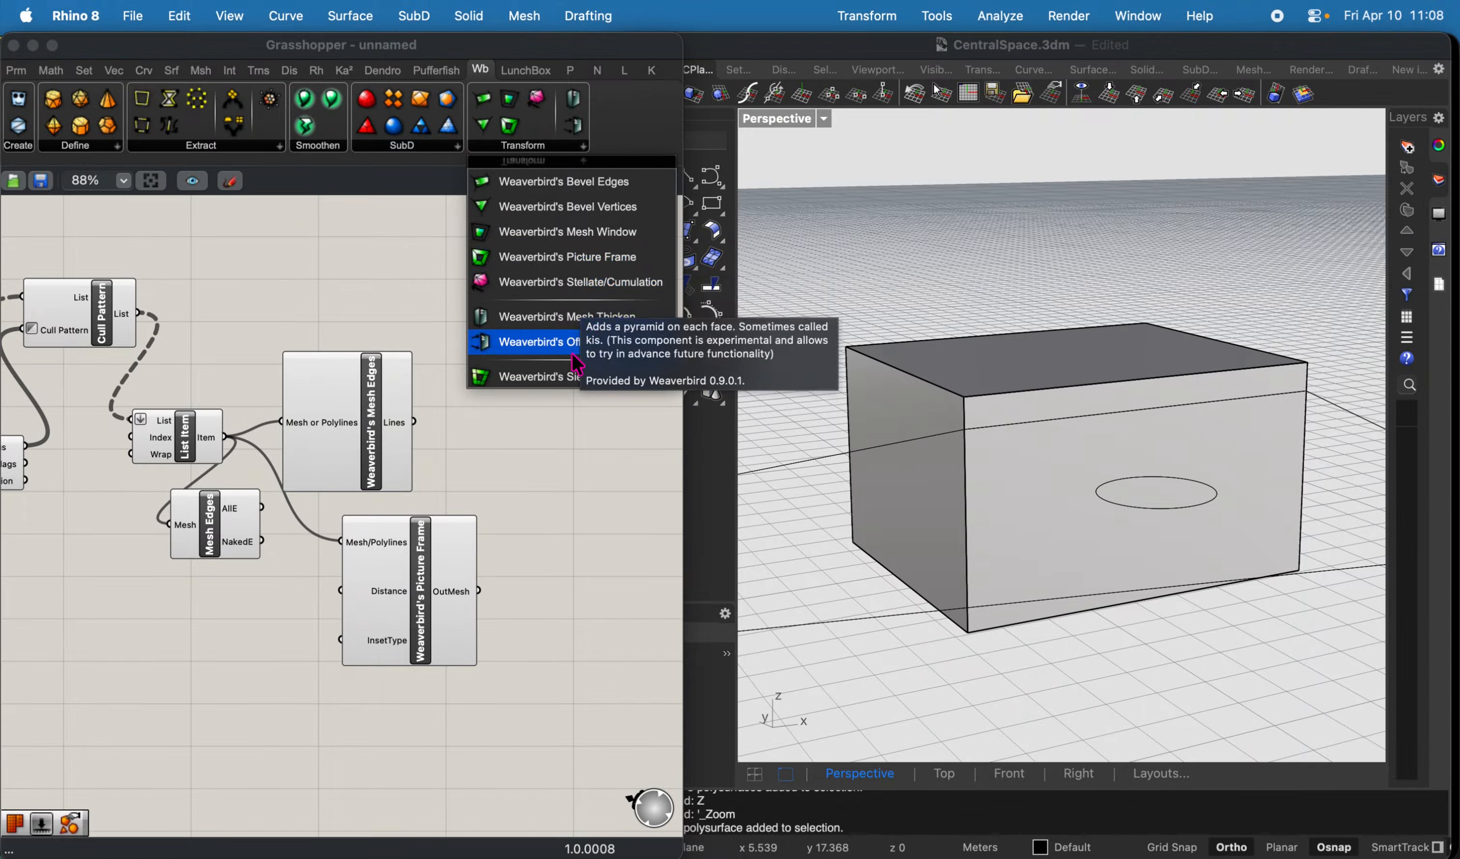
drag(624, 318, 572, 599)
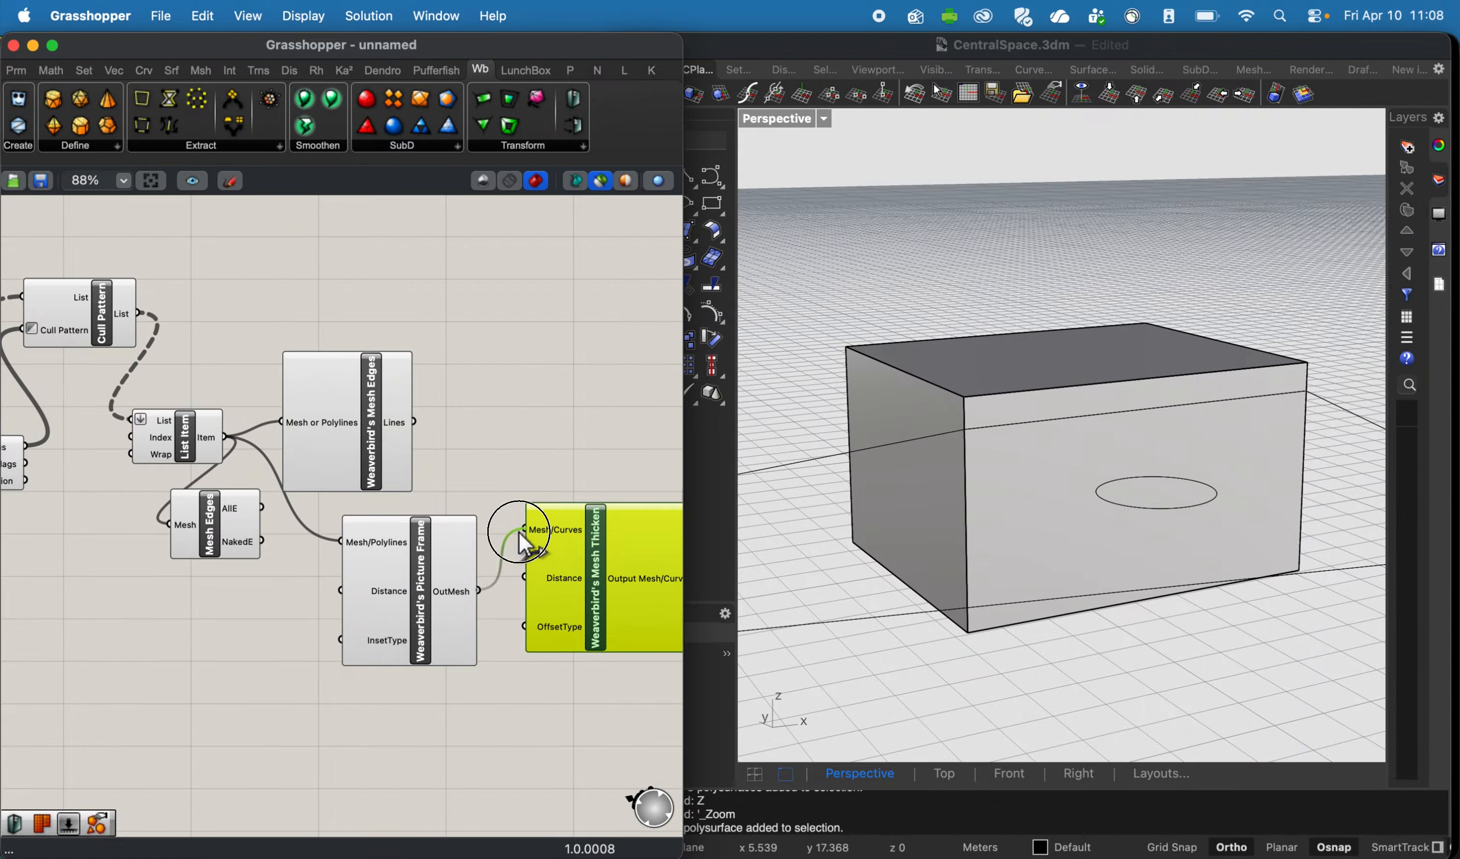
drag(520, 534, 520, 534)
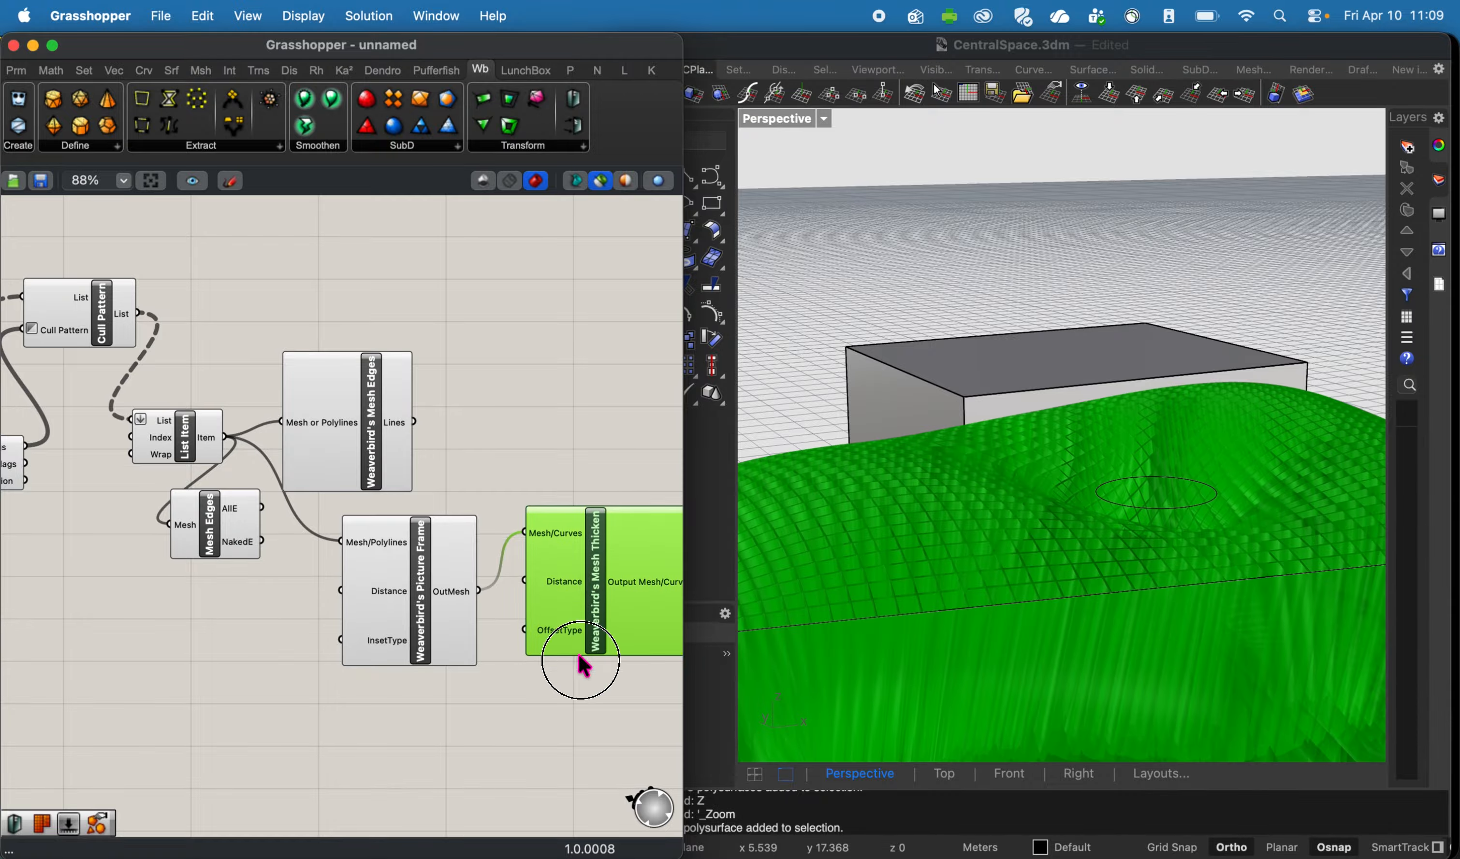
Create a Number Slider ranging from 0.05 to 0.1, at 0.05, and connect it to Mesh Thicken's Distance input.
drag(580, 649, 598, 755)
double_click(391, 745)
text(0.05...)
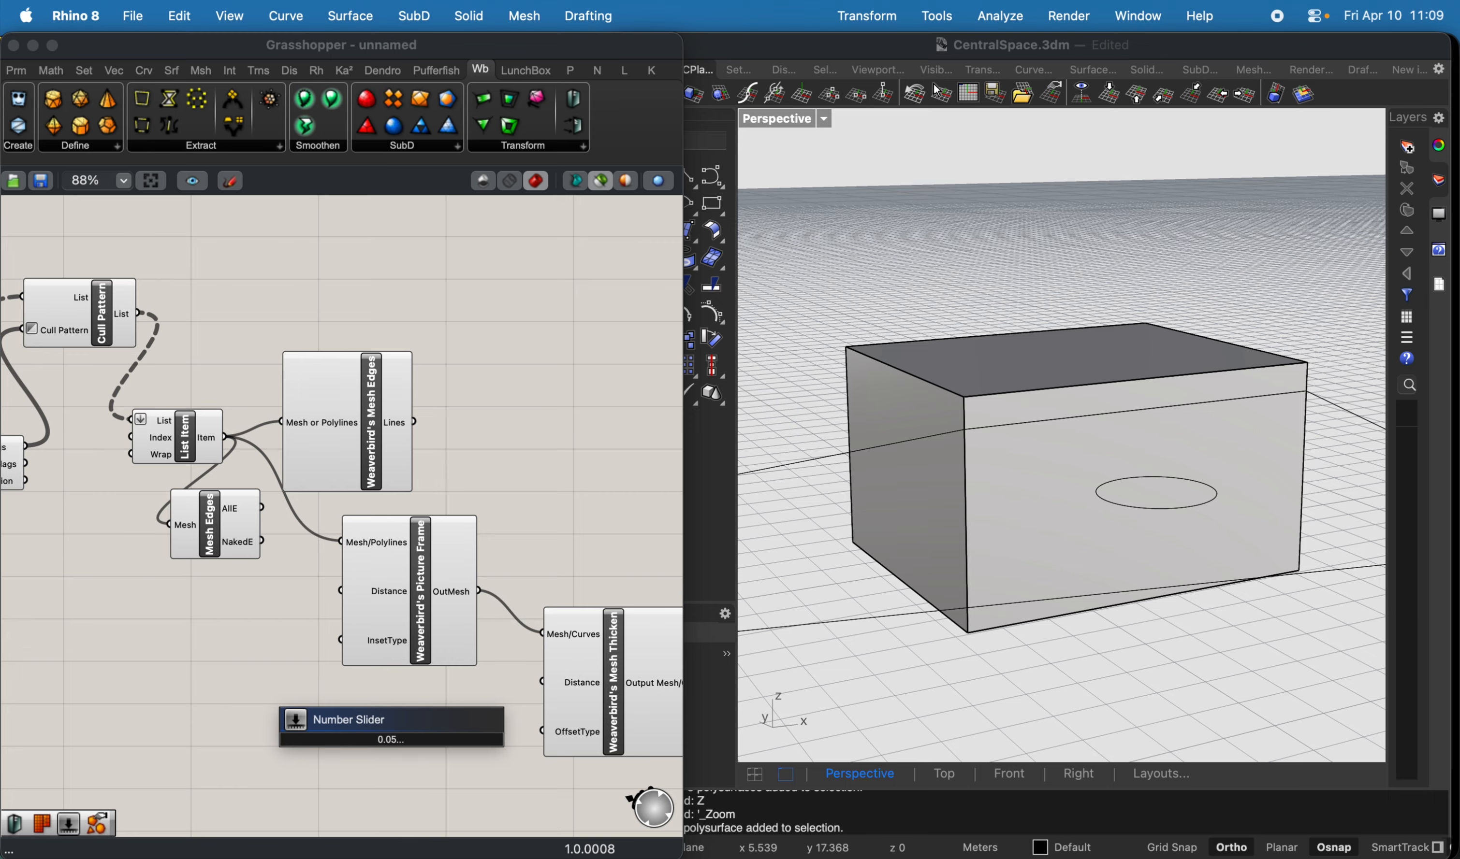
text(0.1)
key(Return)
drag(478, 737, 542, 683)
Examine the thickened frame mesh around the funnel, along its edges and between the surrounding boxes.
right_drag(922, 553, 931, 299)
right_drag(1082, 388, 745, 455)
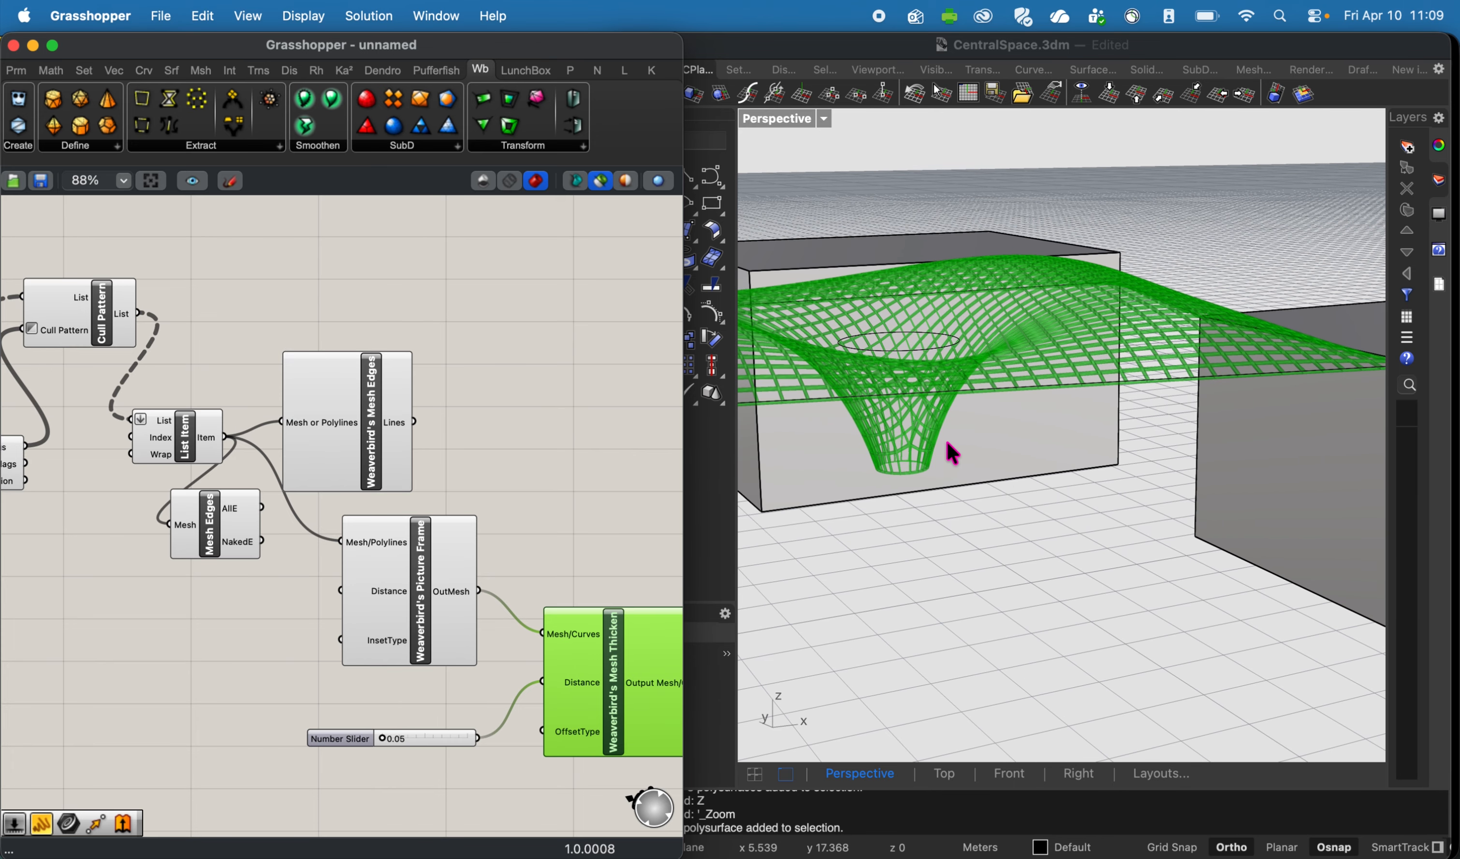
right_drag(953, 433, 1128, 465)
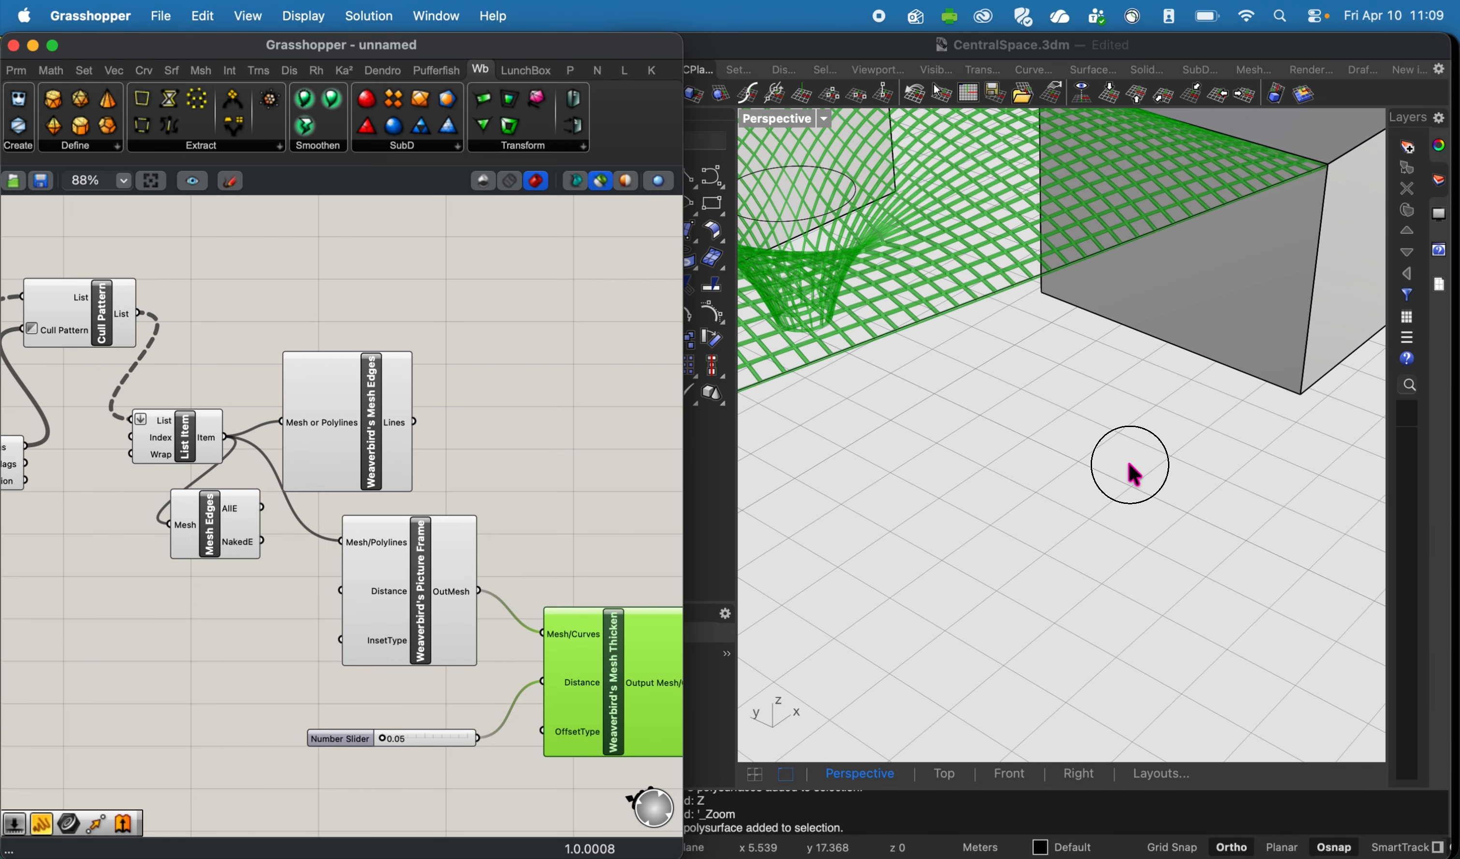
click(1133, 472)
scroll(1133, 472, down, 10)
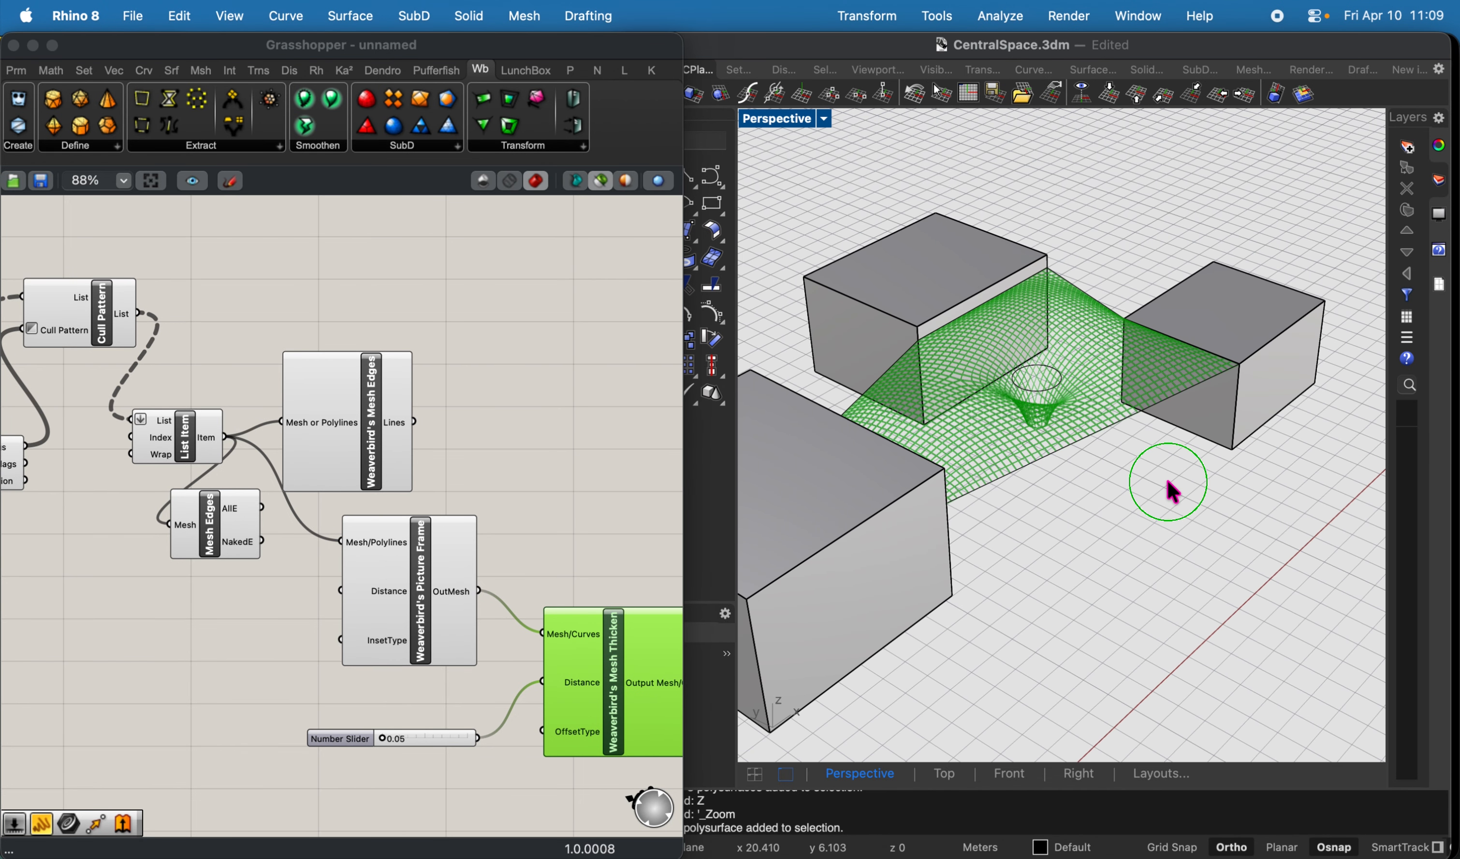